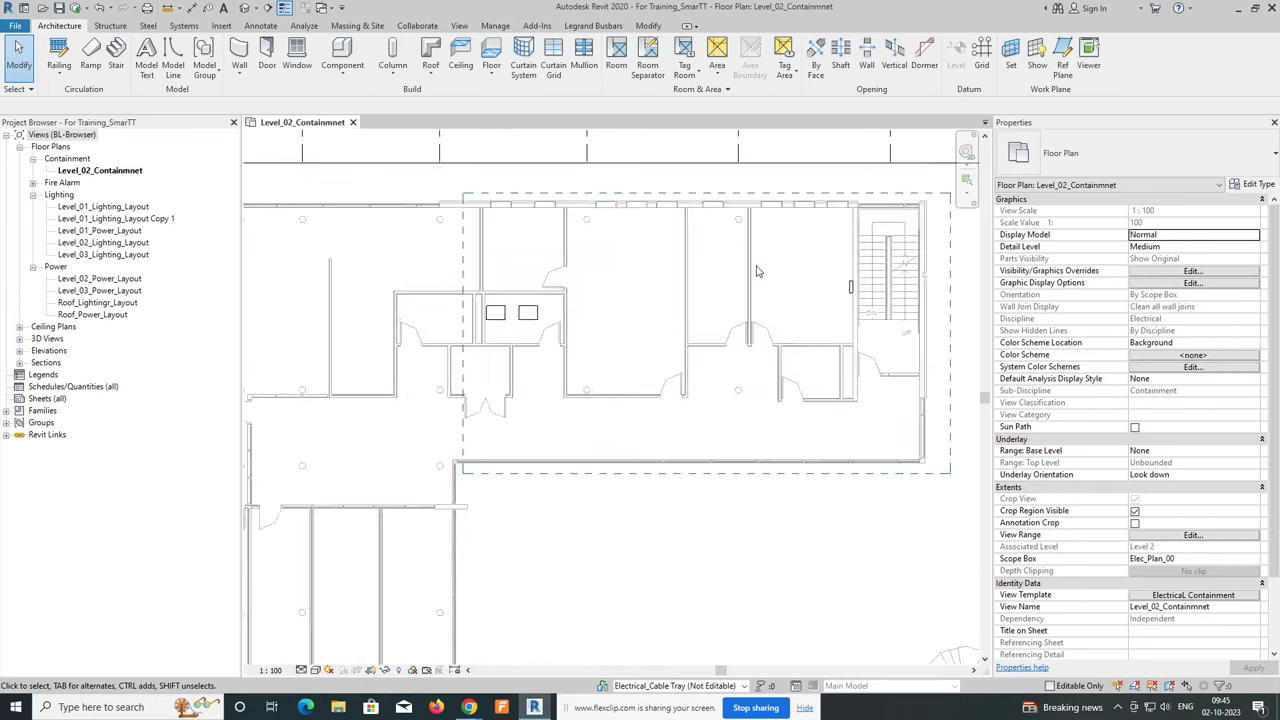
# Start the Cable Tray tool from the Systems tab with a 600 mm width.
pyautogui.scroll(2, 730, 315)
pyautogui.scroll(2, 784, 320)
pyautogui.scroll(-4, 784, 320)
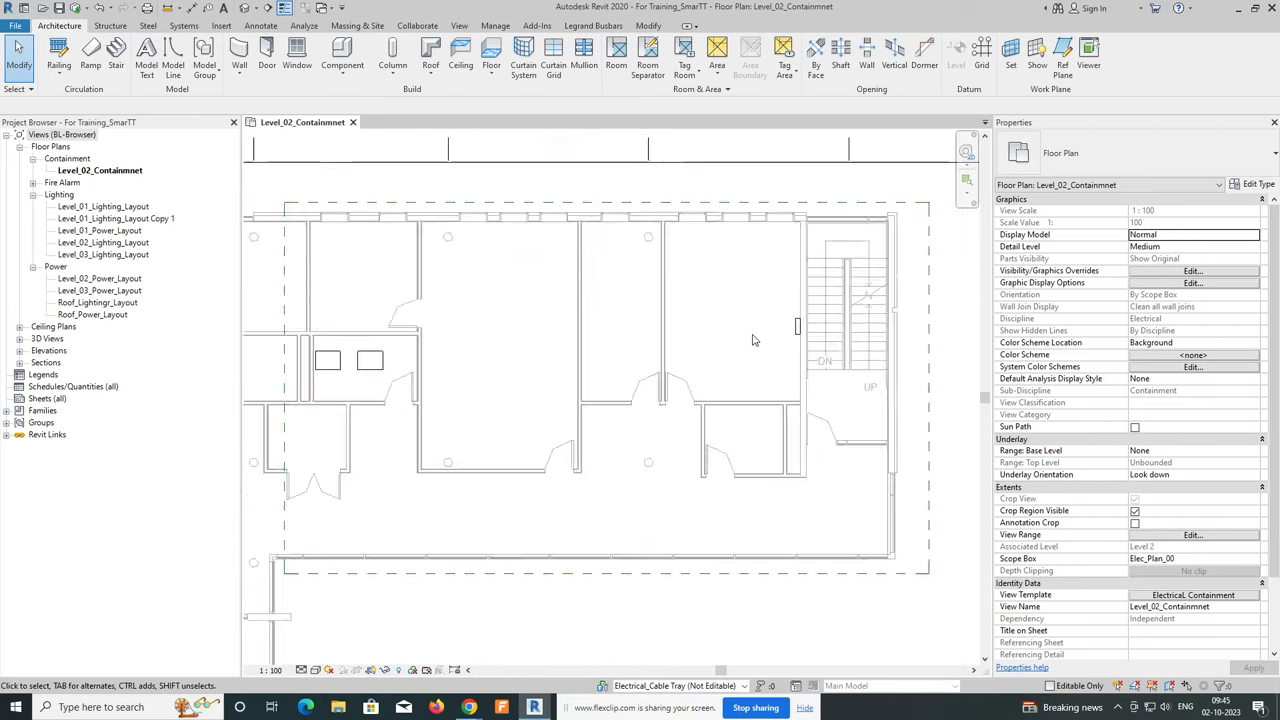
pyautogui.scroll(1, 688, 368)
pyautogui.scroll(2, 762, 418)
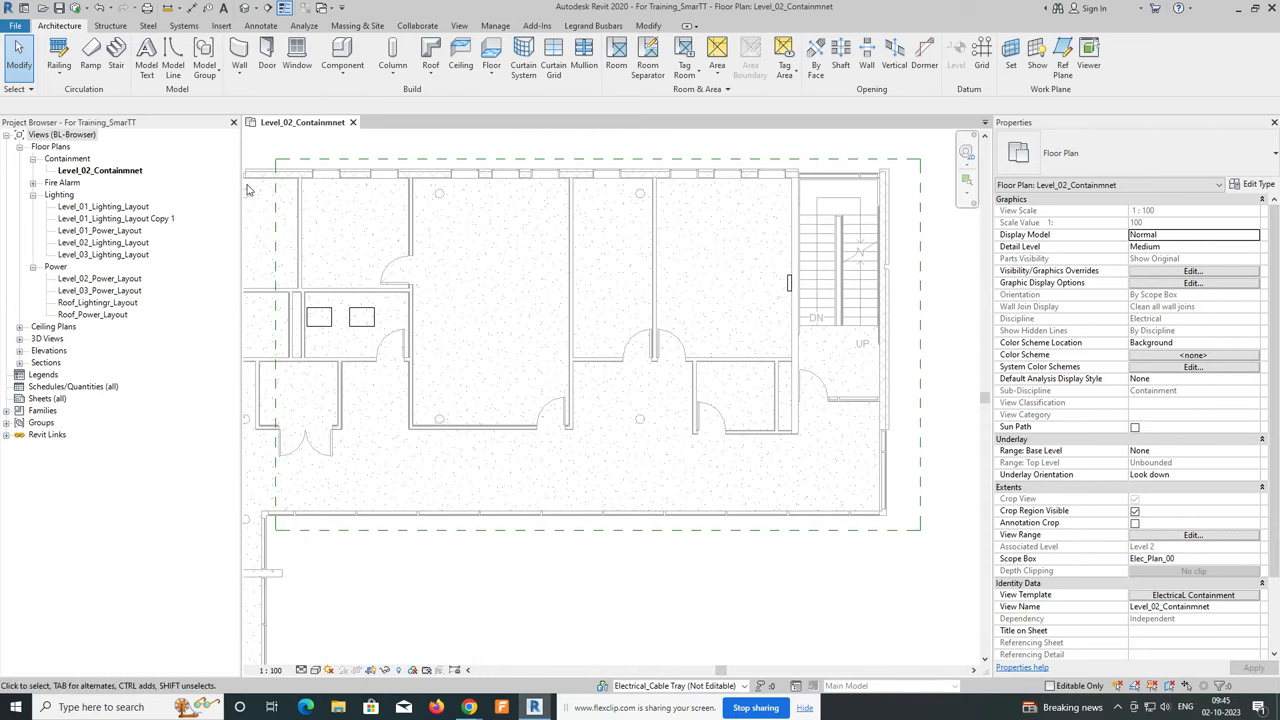
pyautogui.click(183, 25)
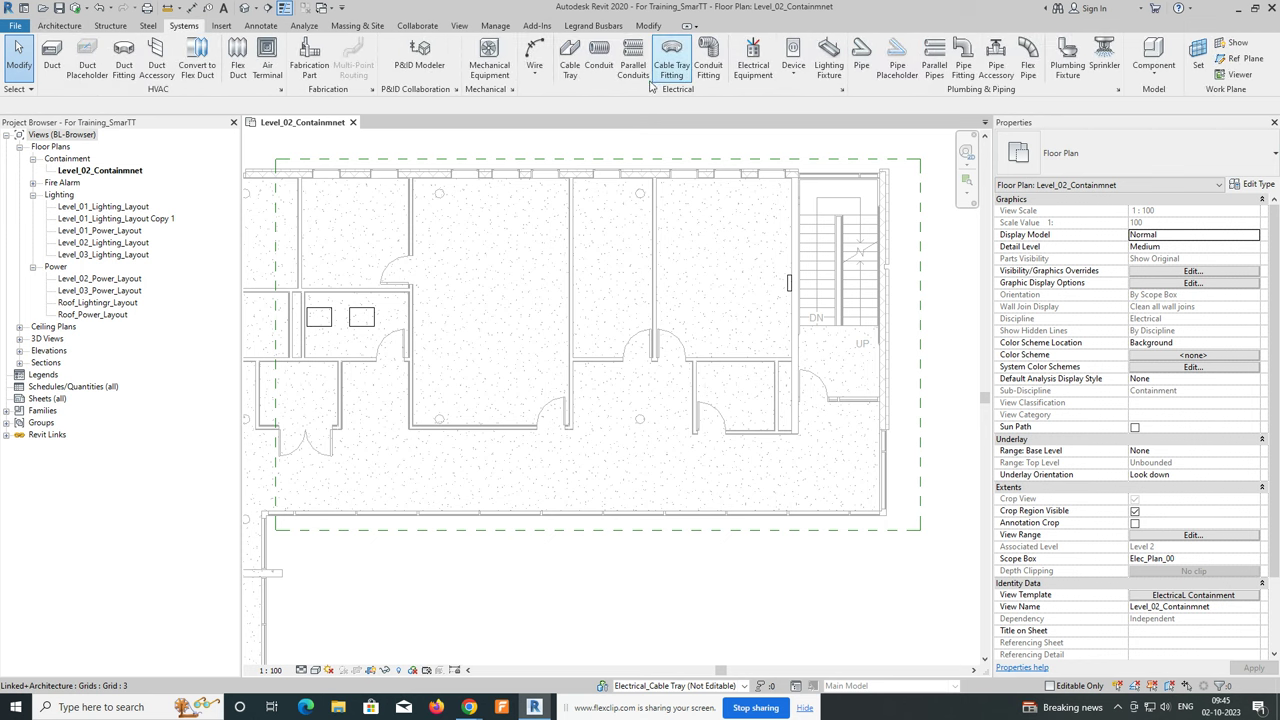
pyautogui.click(575, 63)
pyautogui.scroll(1, 788, 383)
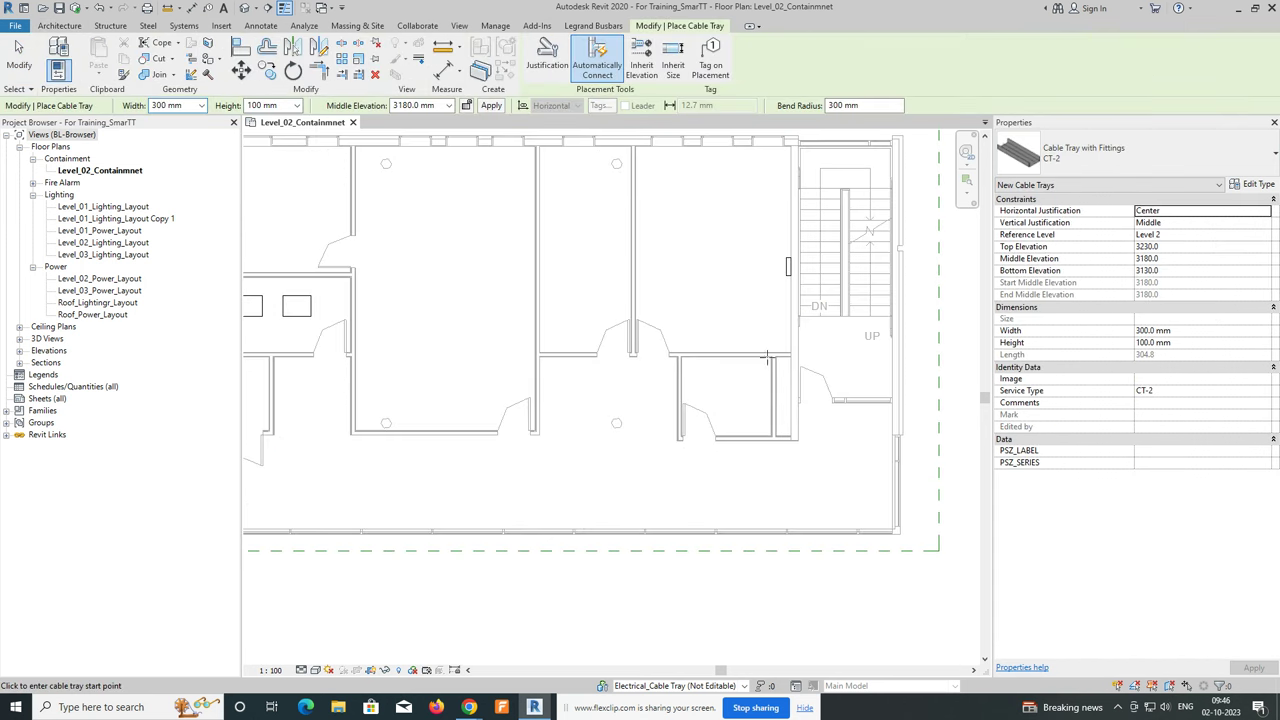
pyautogui.click(202, 106)
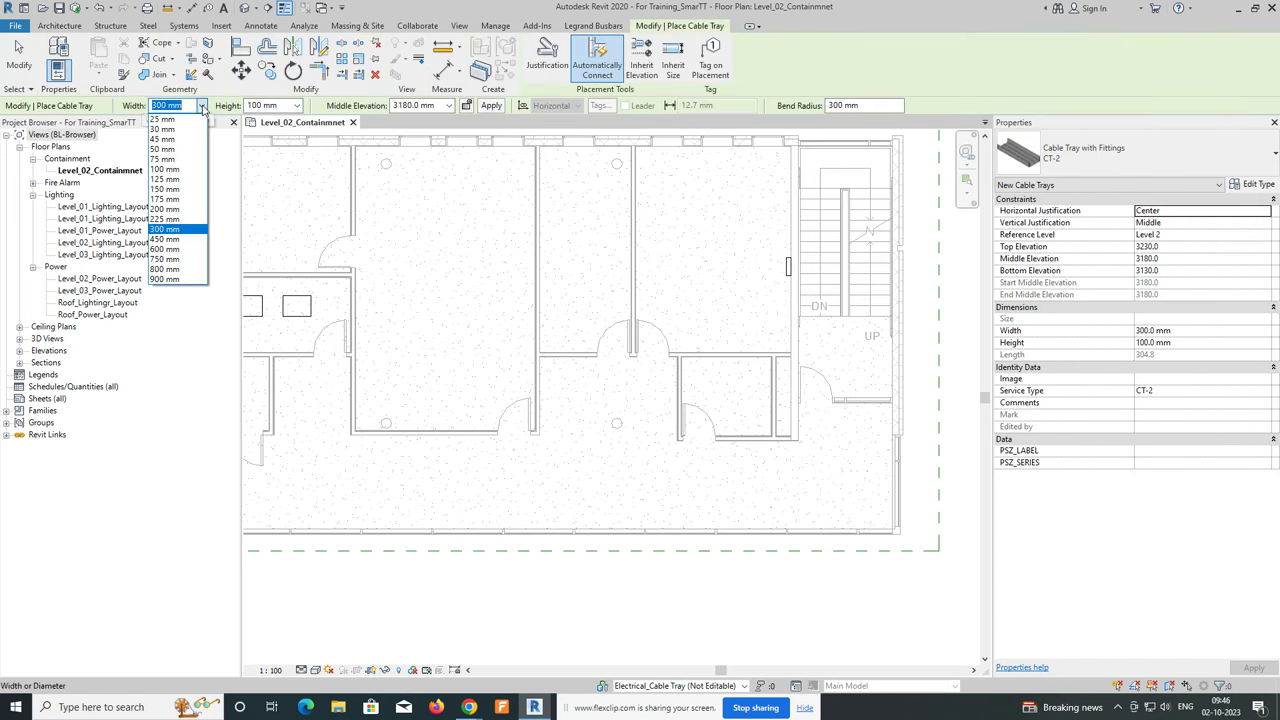
pyautogui.click(172, 249)
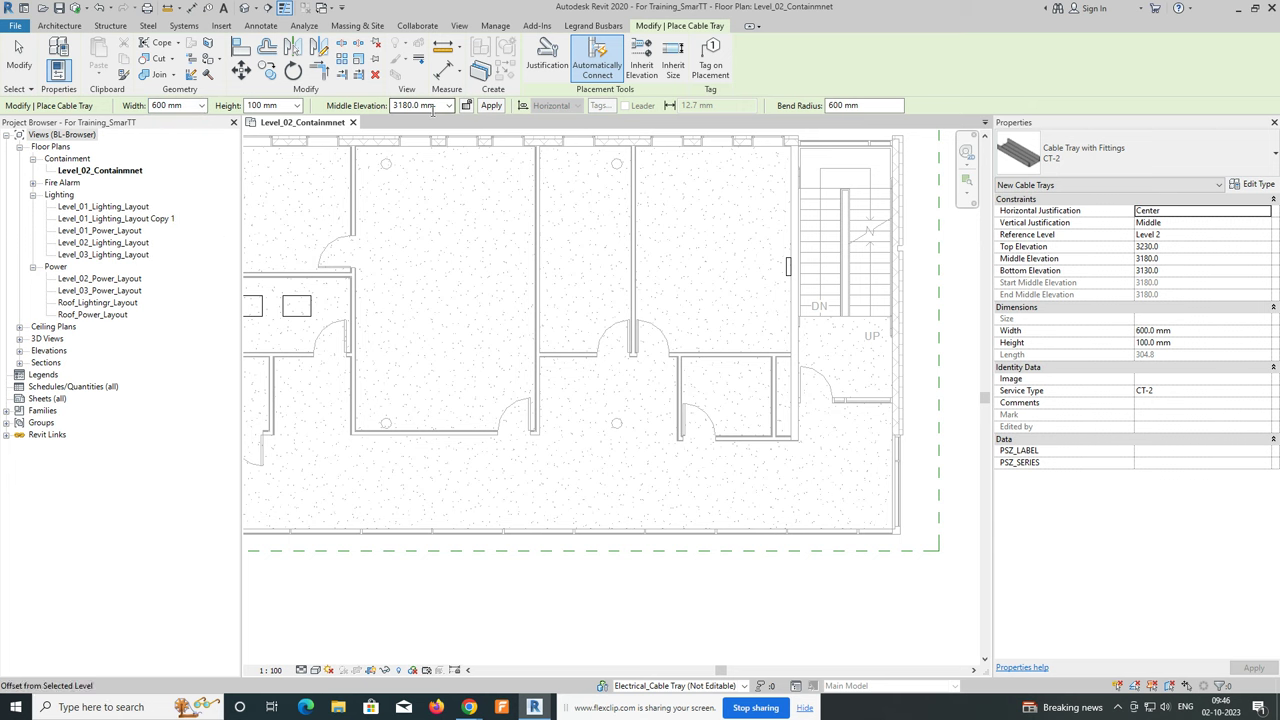
# Zoom into the Level 2 plan area where the CT-2 tray will run.
pyautogui.scroll(1, 787, 373)
pyautogui.scroll(1, 785, 385)
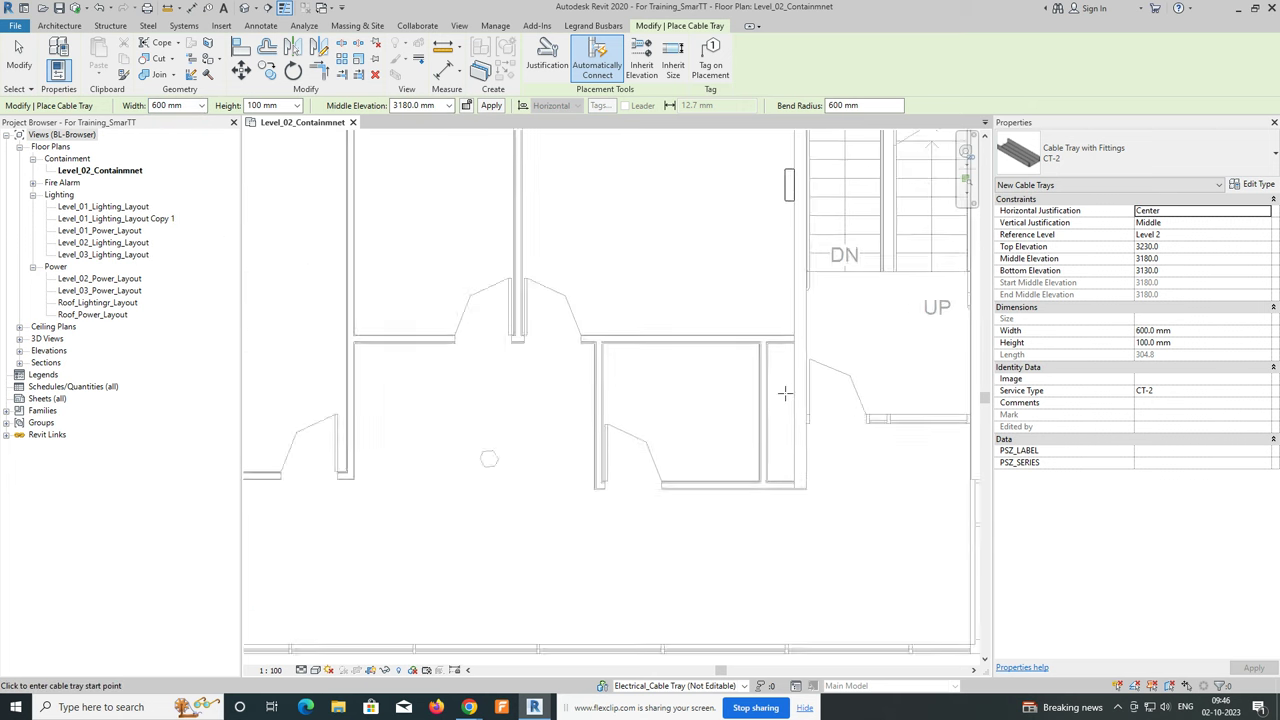
pyautogui.scroll(-3, 783, 409)
pyautogui.scroll(1, 709, 363)
pyautogui.scroll(1, 709, 363)
pyautogui.scroll(1, 855, 375)
pyautogui.scroll(2, 855, 375)
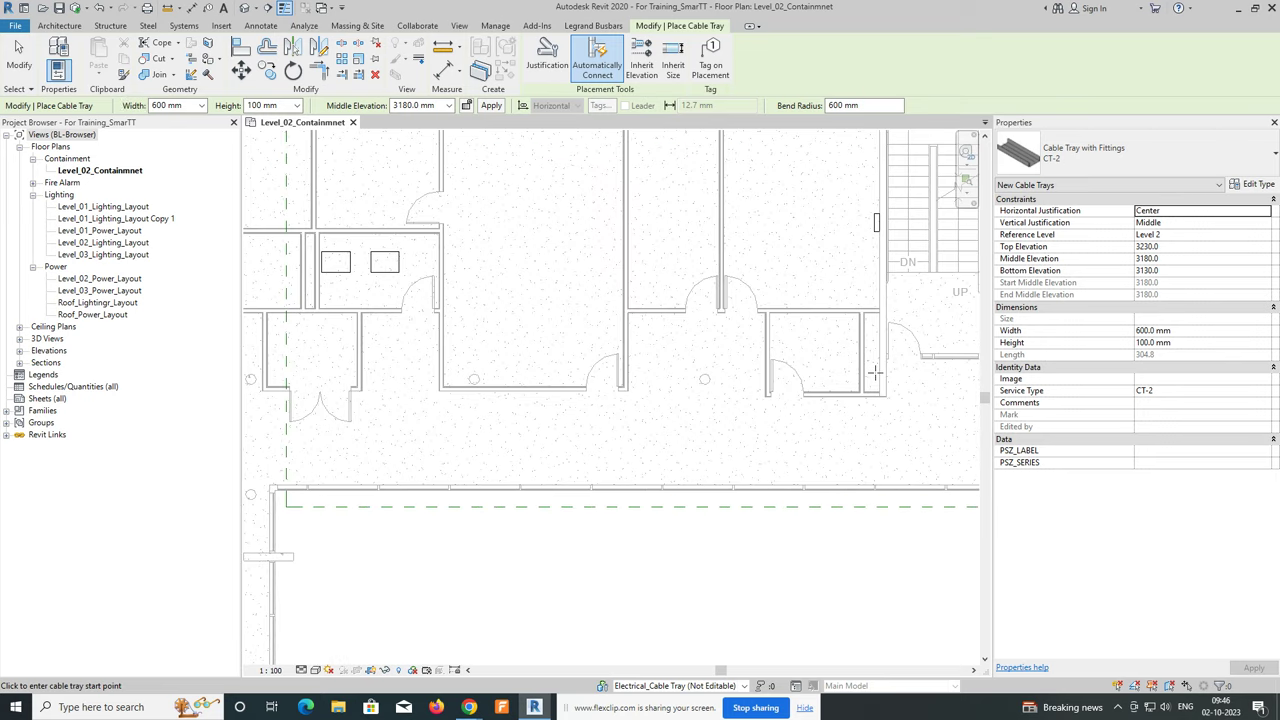
# Draw the CT-2 tray from beside the stair, along the lower corridor, up to the panel.
pyautogui.click(875, 373)
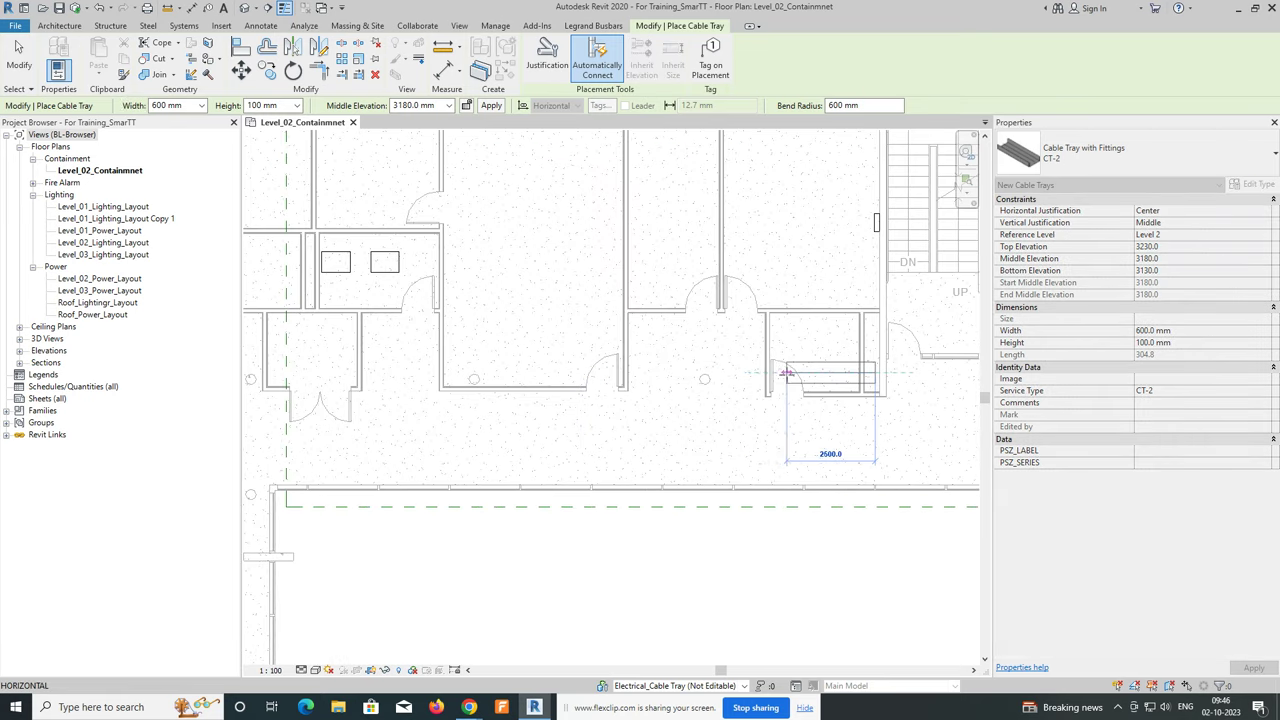
pyautogui.click(740, 373)
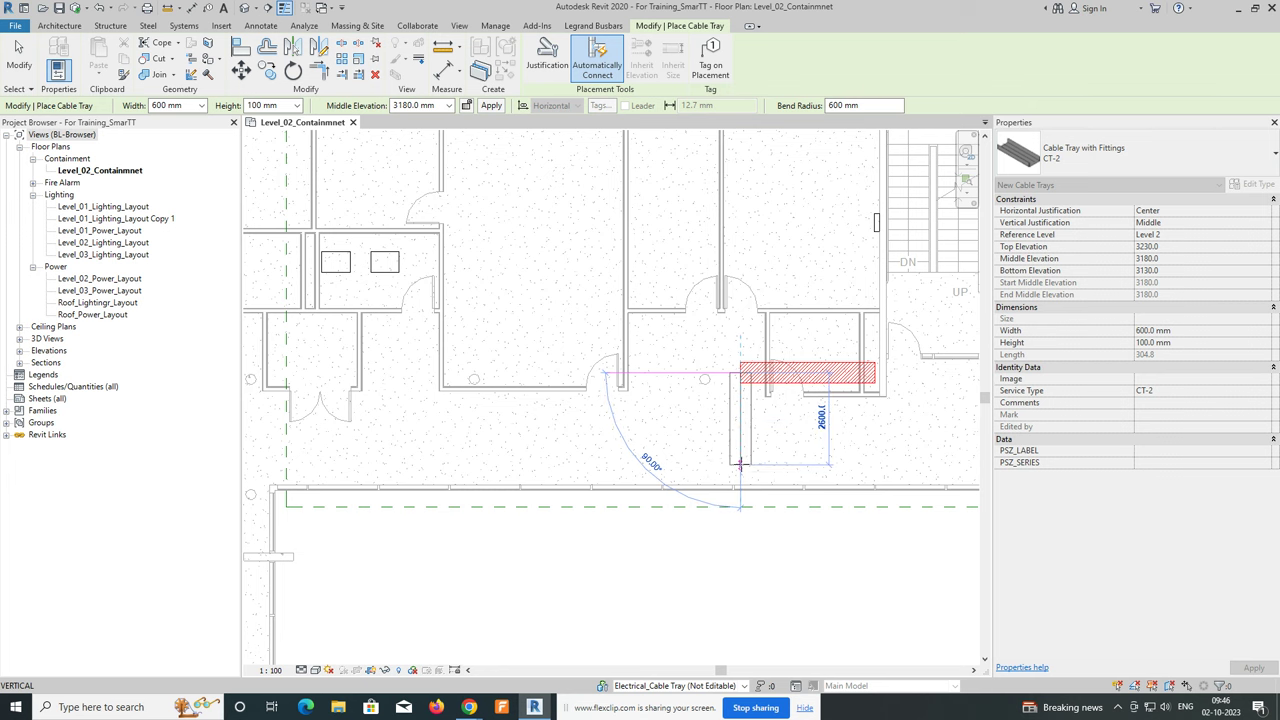
pyautogui.click(740, 465)
pyautogui.moveTo(398, 464); pyautogui.dragTo(690, 443, button='middle')
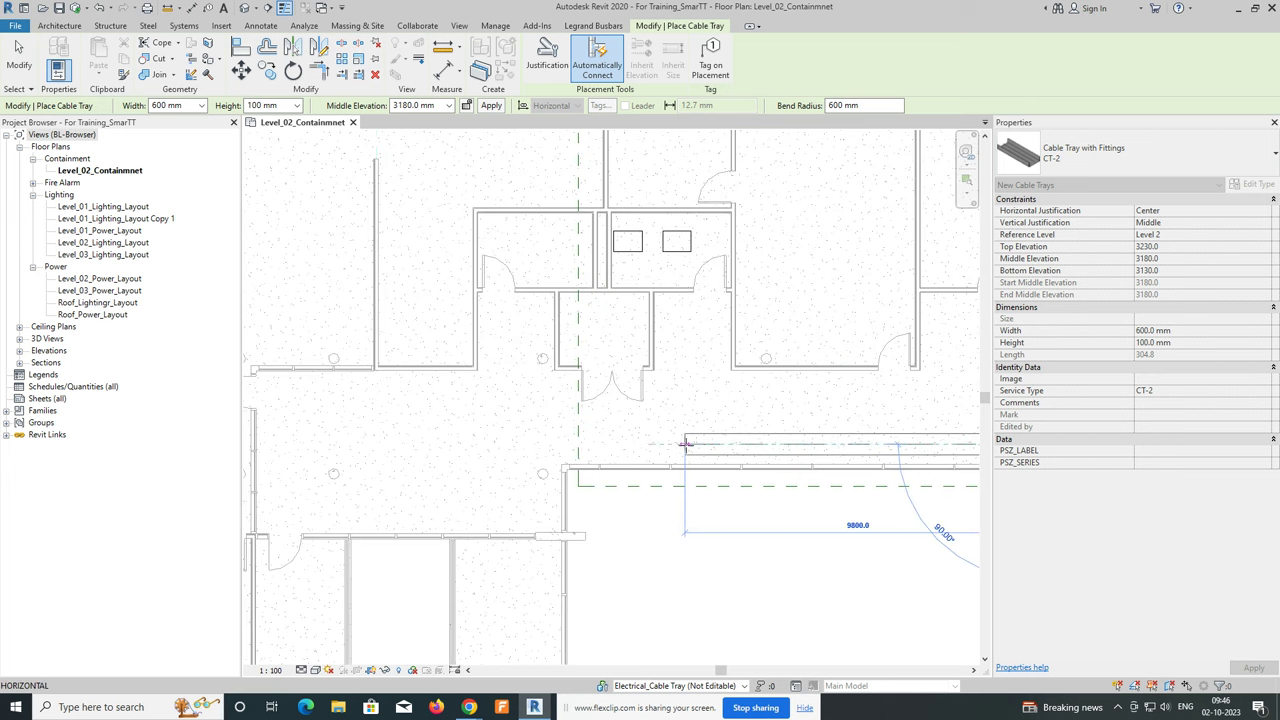
pyautogui.click(670, 445)
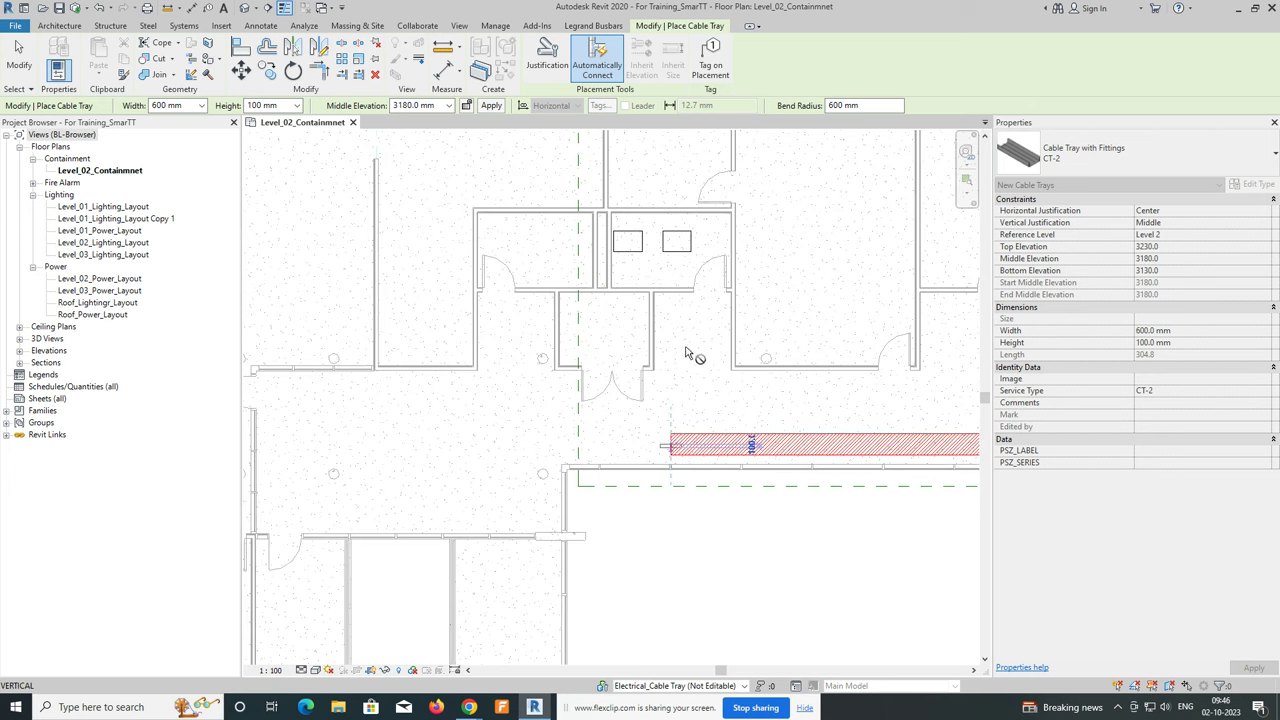
pyautogui.click(672, 254)
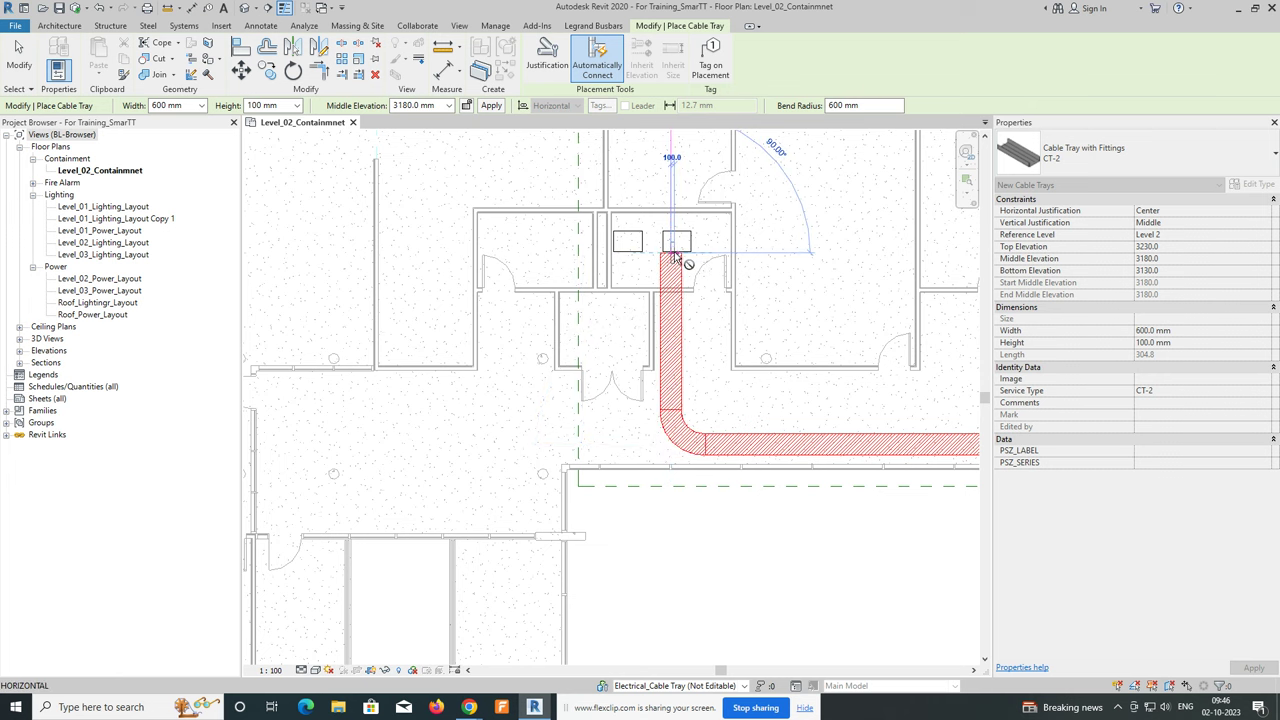
pyautogui.press('Escape')
pyautogui.press('Escape')
# Shift the vertical tray leg slightly left so it sits under the panel.
pyautogui.click(678, 285)
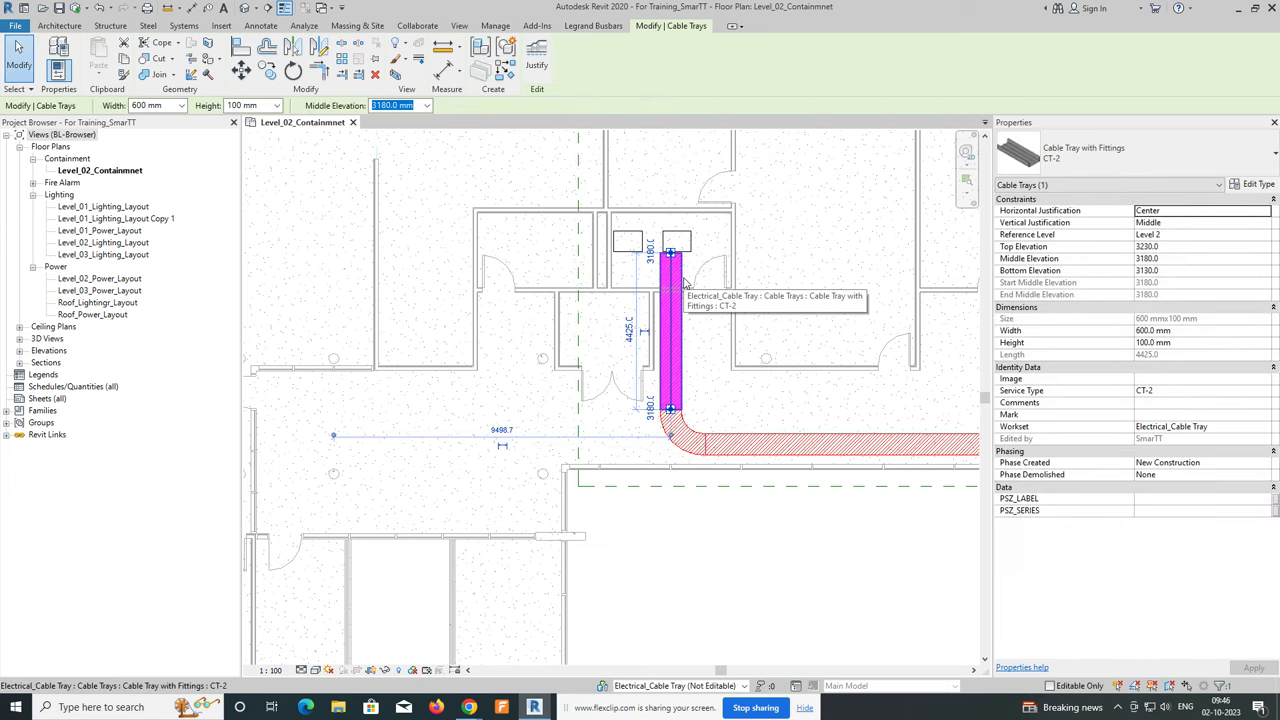
pyautogui.press('Escape')
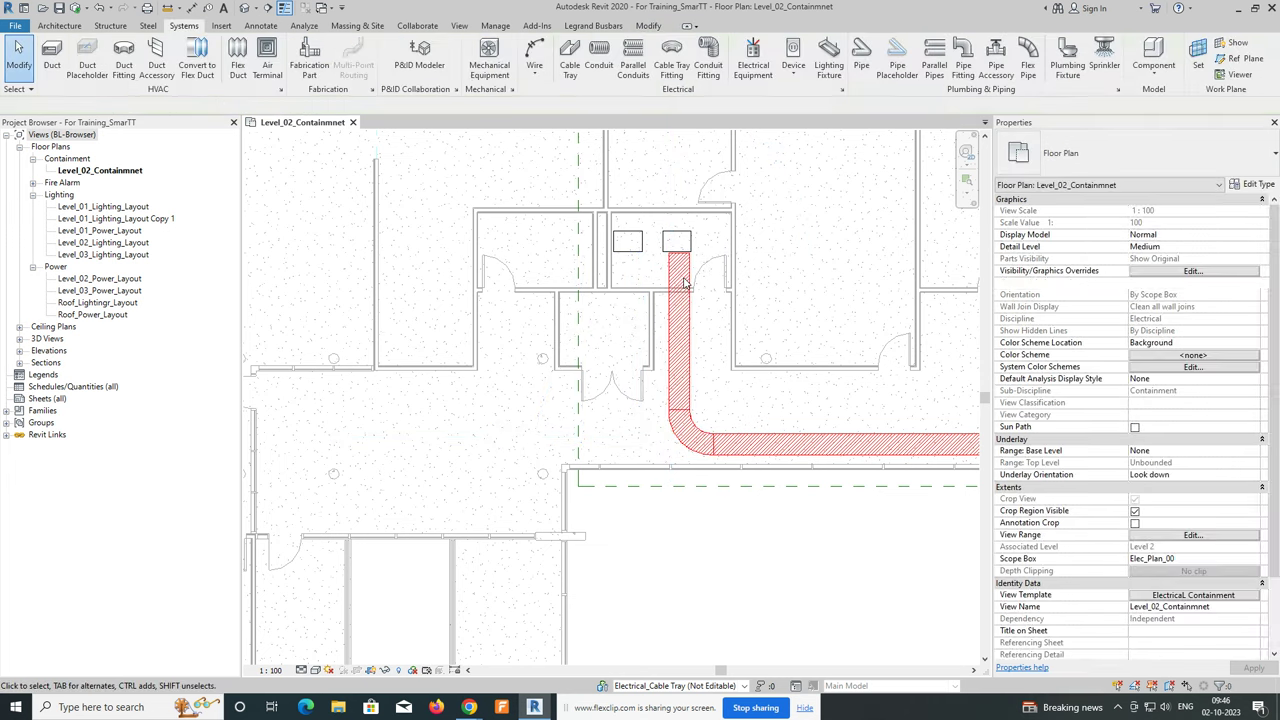
pyautogui.scroll(2, 685, 283)
pyautogui.scroll(2, 666, 271)
pyautogui.click(672, 260)
pyautogui.moveTo(698, 268); pyautogui.dragTo(696, 261)
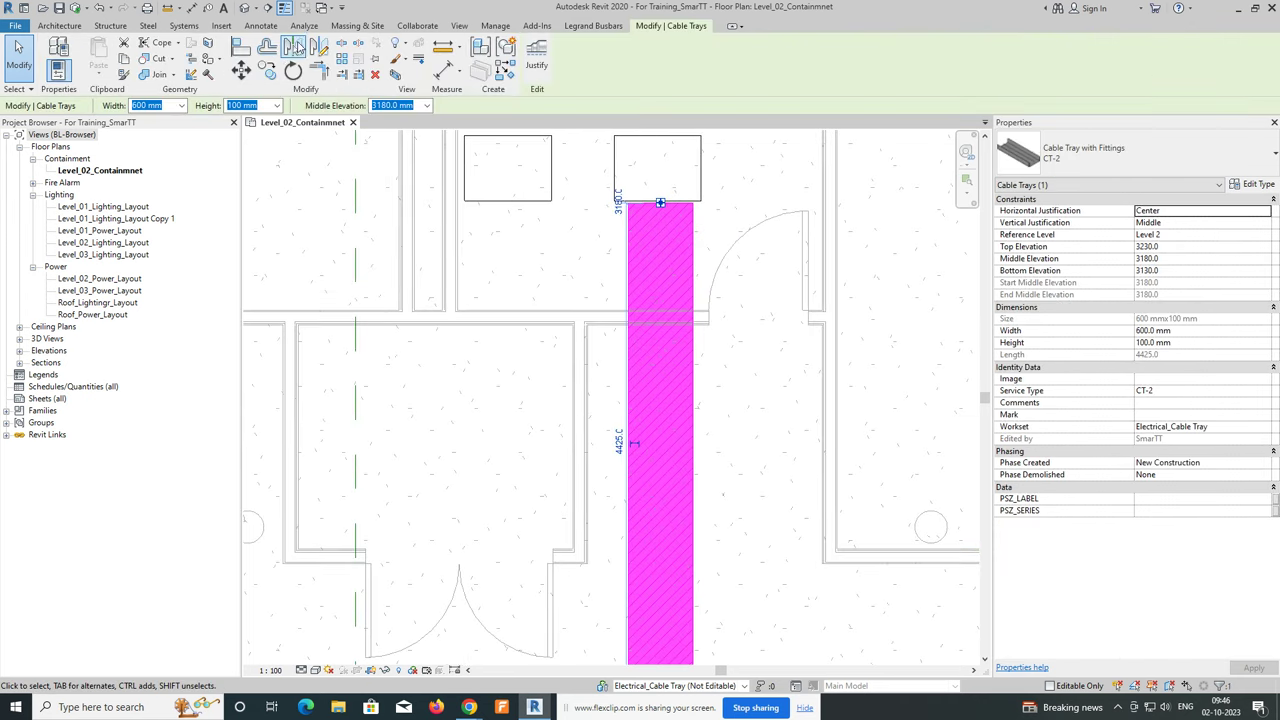
pyautogui.press('Escape')
# Zoom out and window-select the entire cable tray run.
pyautogui.scroll(-3, 557, 327)
pyautogui.scroll(-2, 557, 327)
pyautogui.scroll(-1, 560, 326)
pyautogui.moveTo(560, 326); pyautogui.dragTo(565, 324, button='middle')
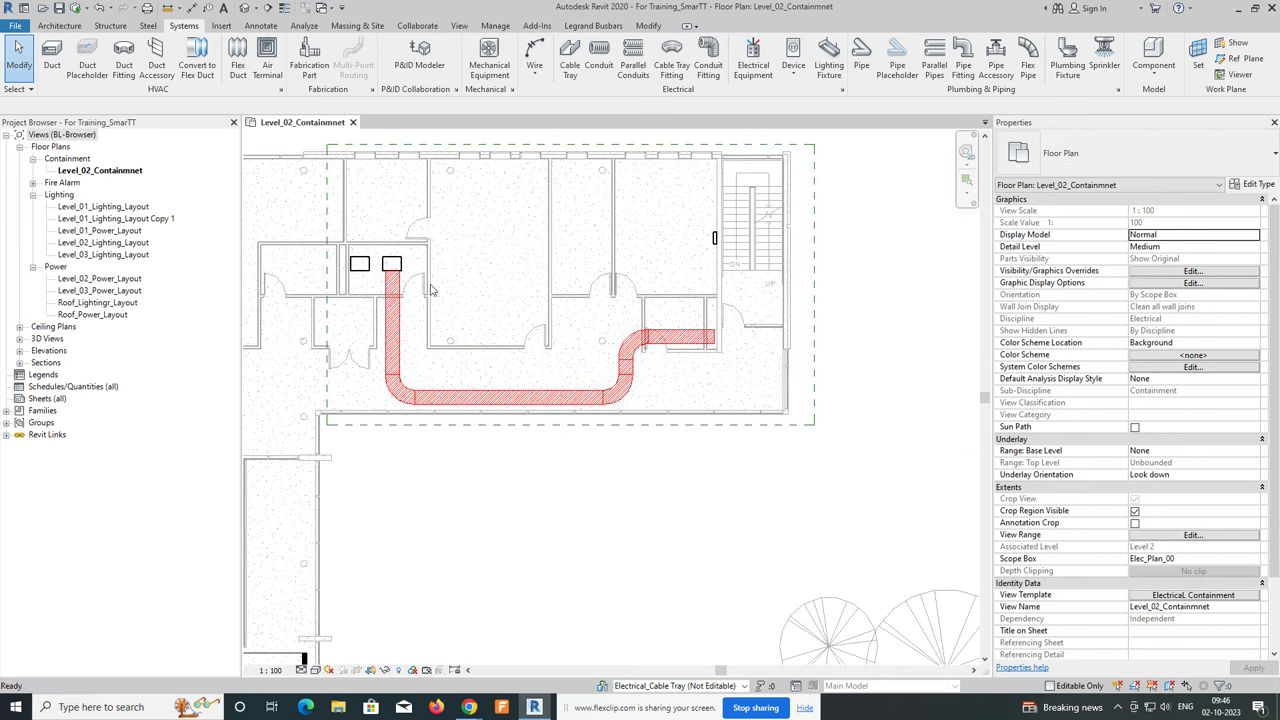
pyautogui.moveTo(371, 231); pyautogui.dragTo(778, 486)
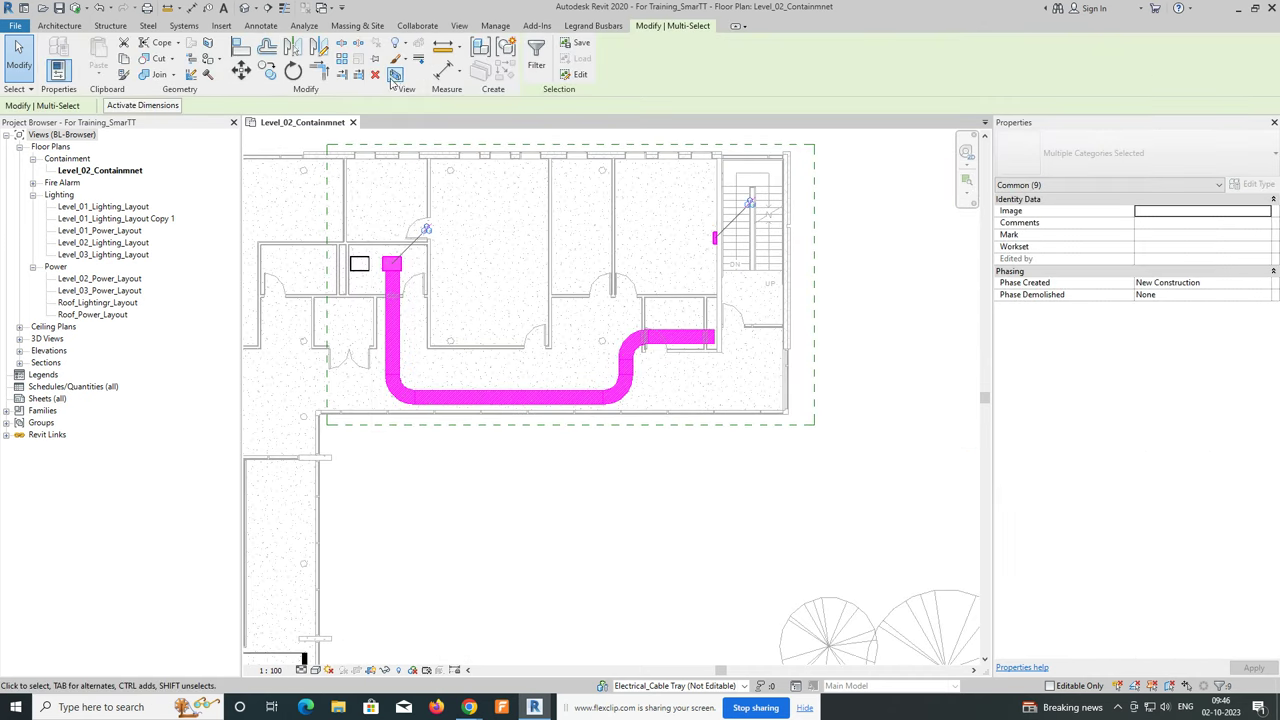
# Open a section-boxed 3D view (BX) of the selected trays and orbit around the model.
pyautogui.press('b')
pyautogui.press('x')
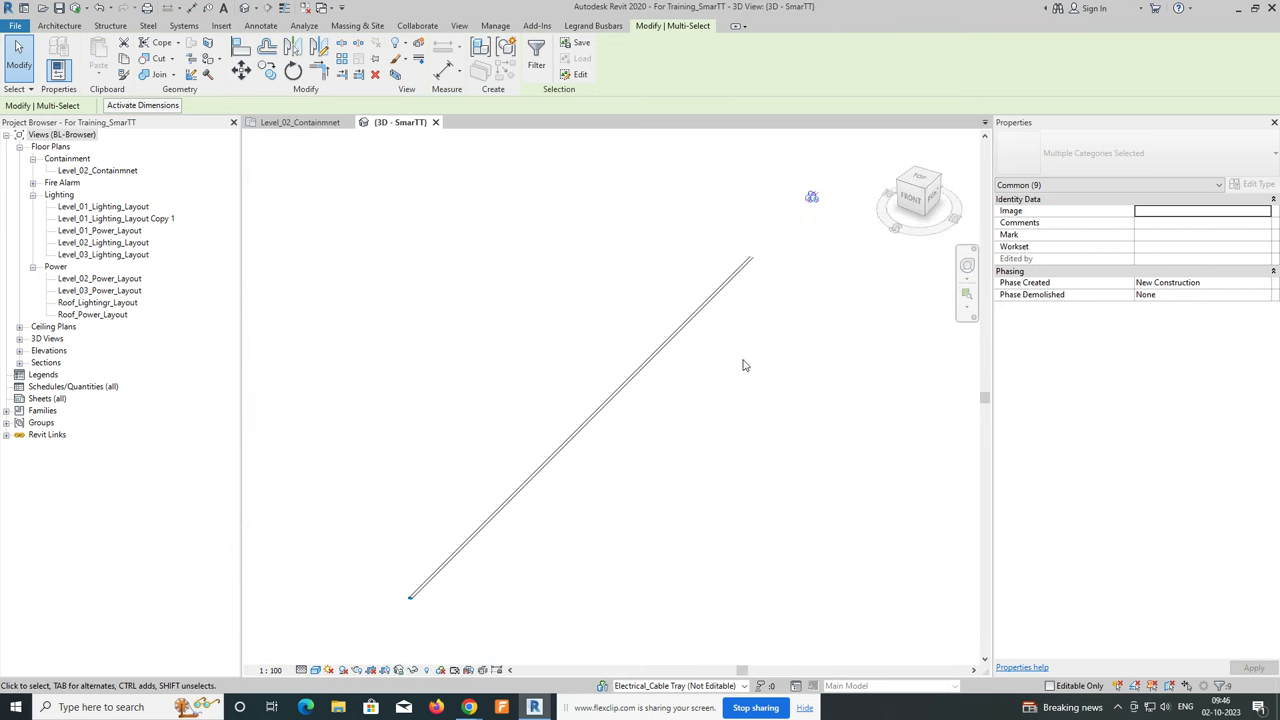
pyautogui.click(633, 469)
pyautogui.moveTo(628, 458)
pyautogui.keyDown('shift'); pyautogui.mouseDown(button='middle')
pyautogui.moveTo(641, 362)
pyautogui.moveTo(655, 436)
pyautogui.moveTo(823, 368)
pyautogui.mouseUp(button='middle'); pyautogui.keyUp('shift')
pyautogui.scroll(3, 655, 436)
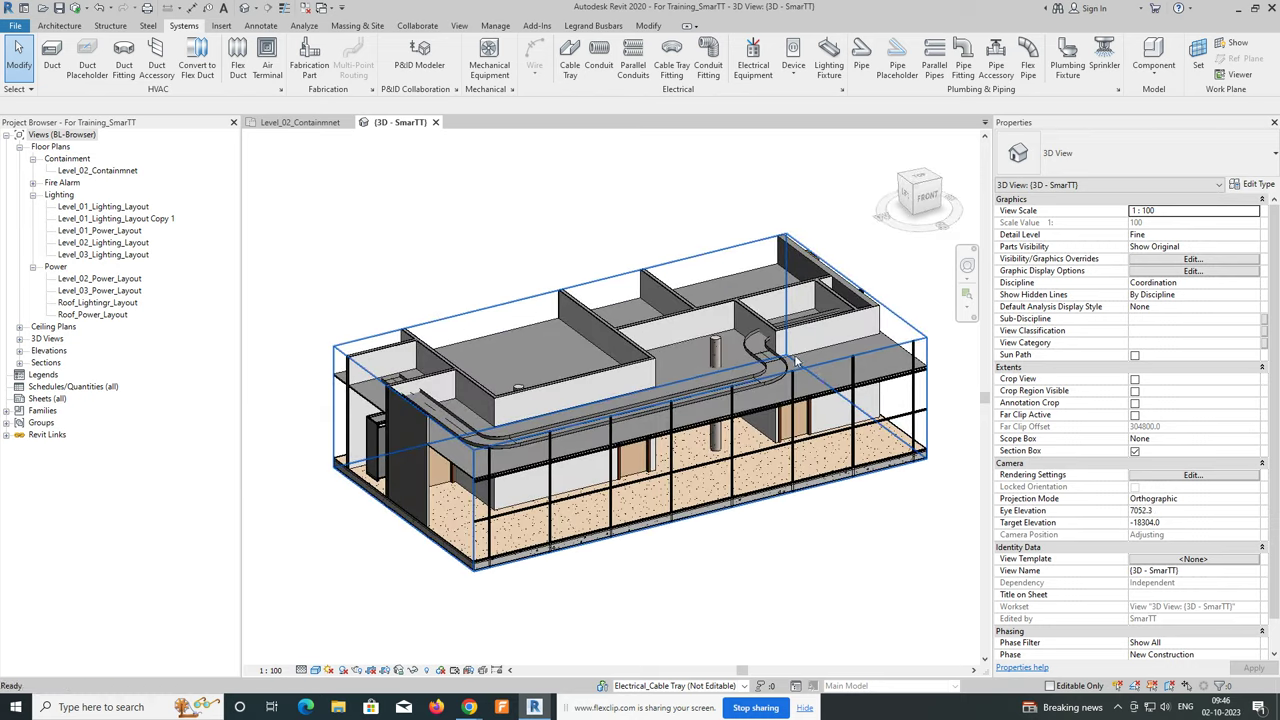
pyautogui.click(823, 368)
# Orbit down onto the rooms and set the ViewCube to TOP.
pyautogui.keyDown('shift'); pyautogui.moveTo(632, 464); pyautogui.dragTo(753, 387, button='middle'); pyautogui.keyUp('shift')
pyautogui.scroll(3, 753, 387)
pyautogui.scroll(3, 753, 387)
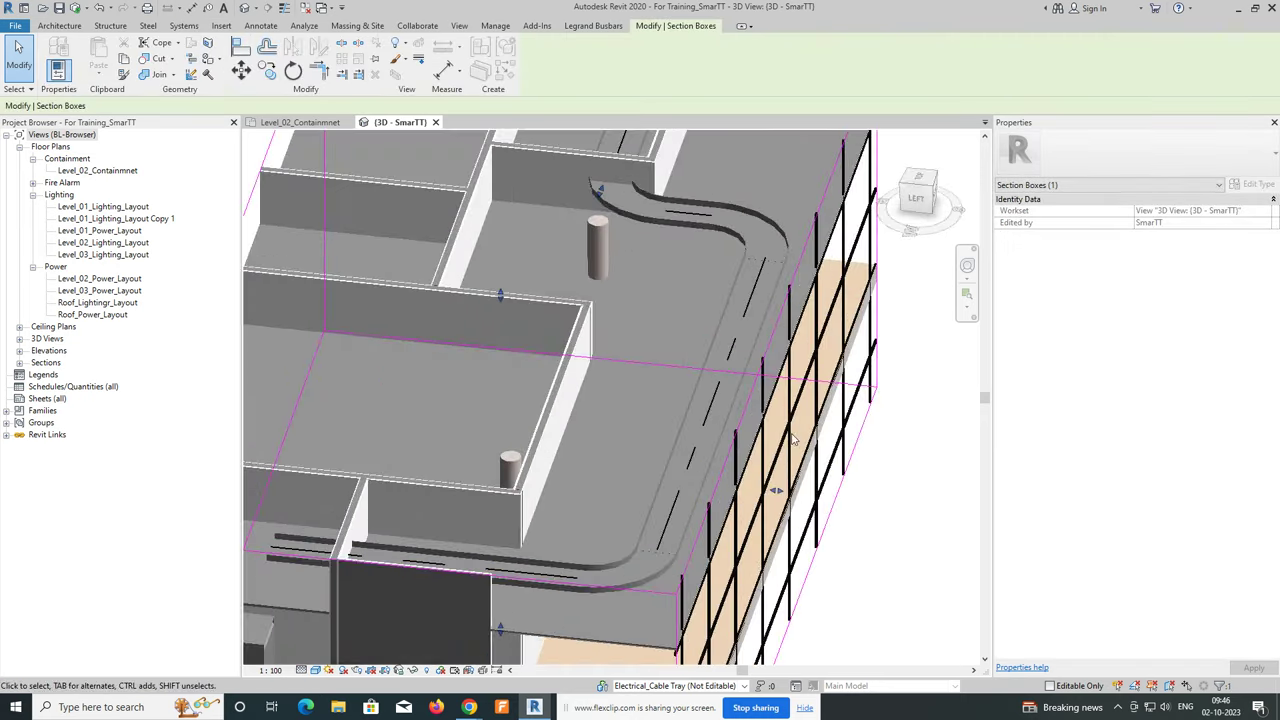
pyautogui.keyDown('shift'); pyautogui.moveTo(753, 387); pyautogui.dragTo(1001, 533, button='middle'); pyautogui.keyUp('shift')
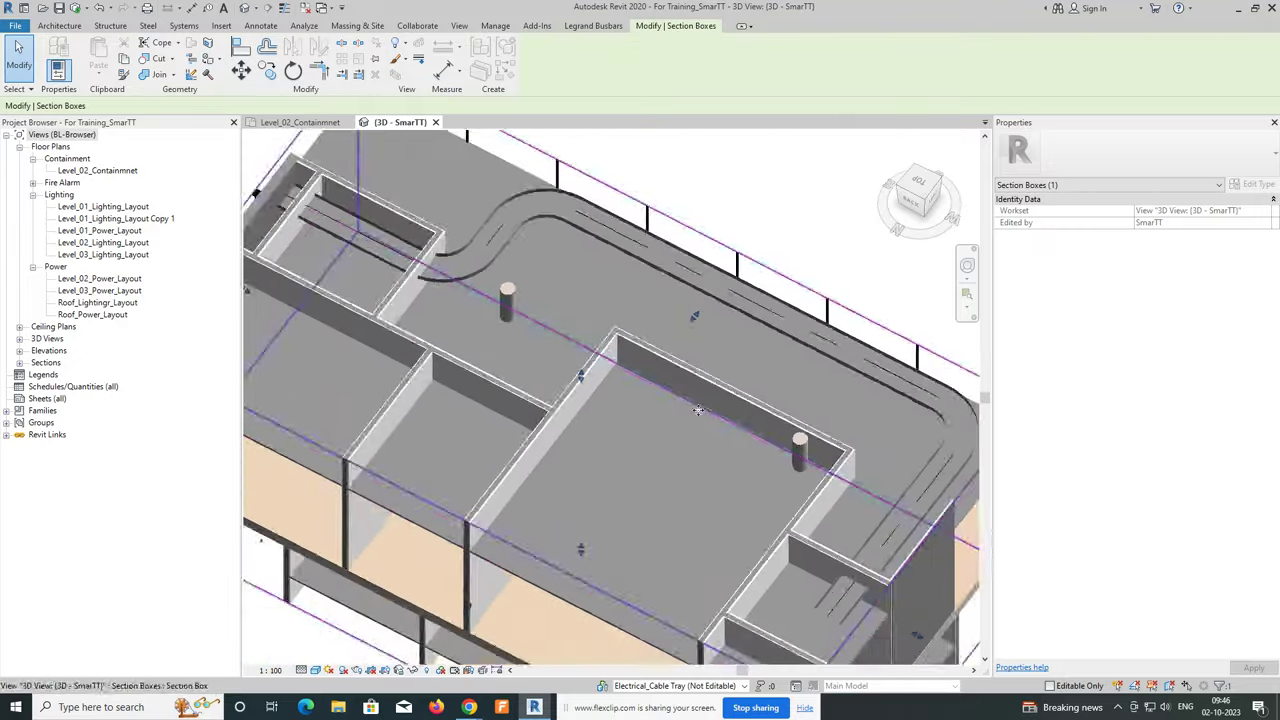
pyautogui.moveTo(912, 200); pyautogui.dragTo(920, 195)
pyautogui.click(920, 192)
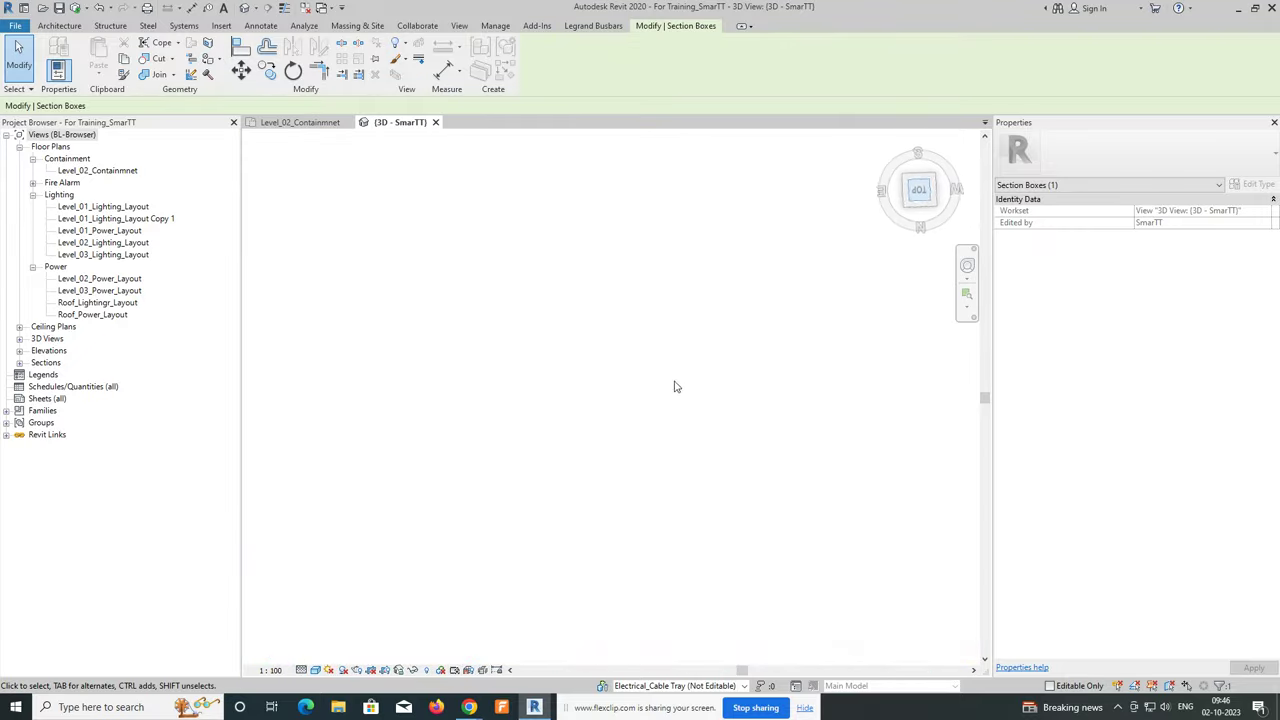
# Set the visual style to Shaded and check a short CT-2 tray piece.
pyautogui.click(315, 670)
pyautogui.click(330, 616)
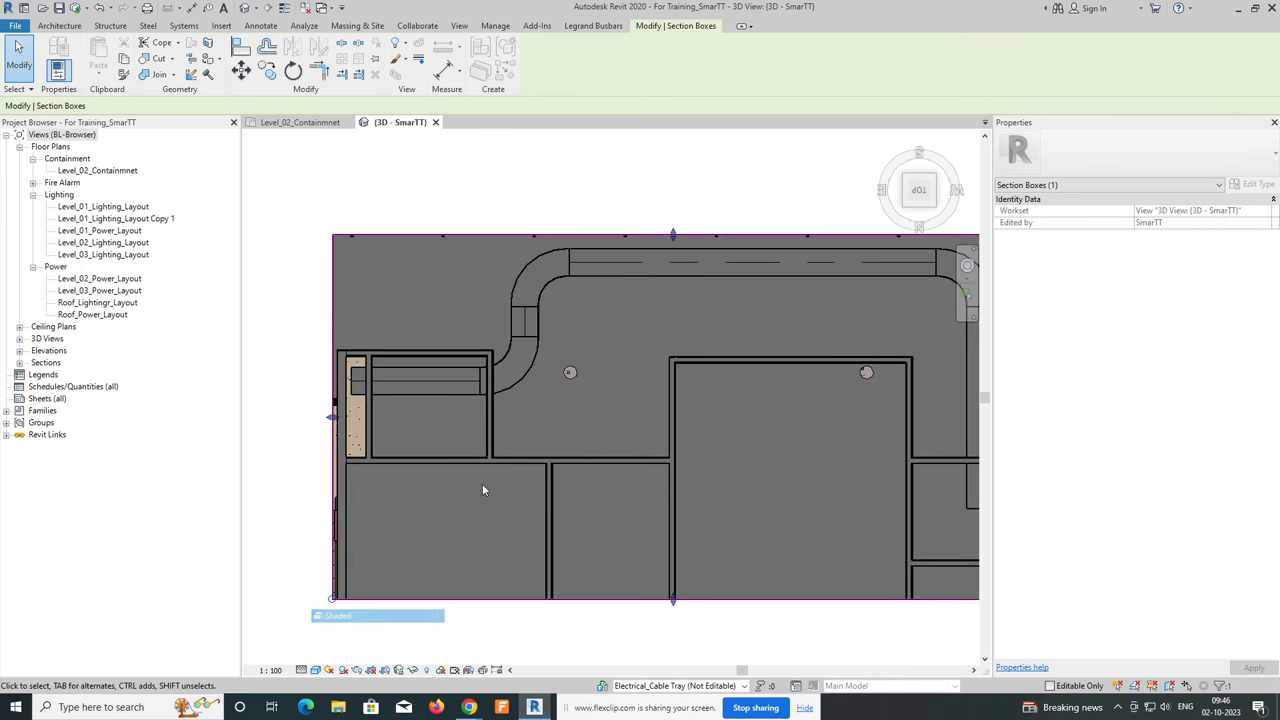
pyautogui.click(536, 324)
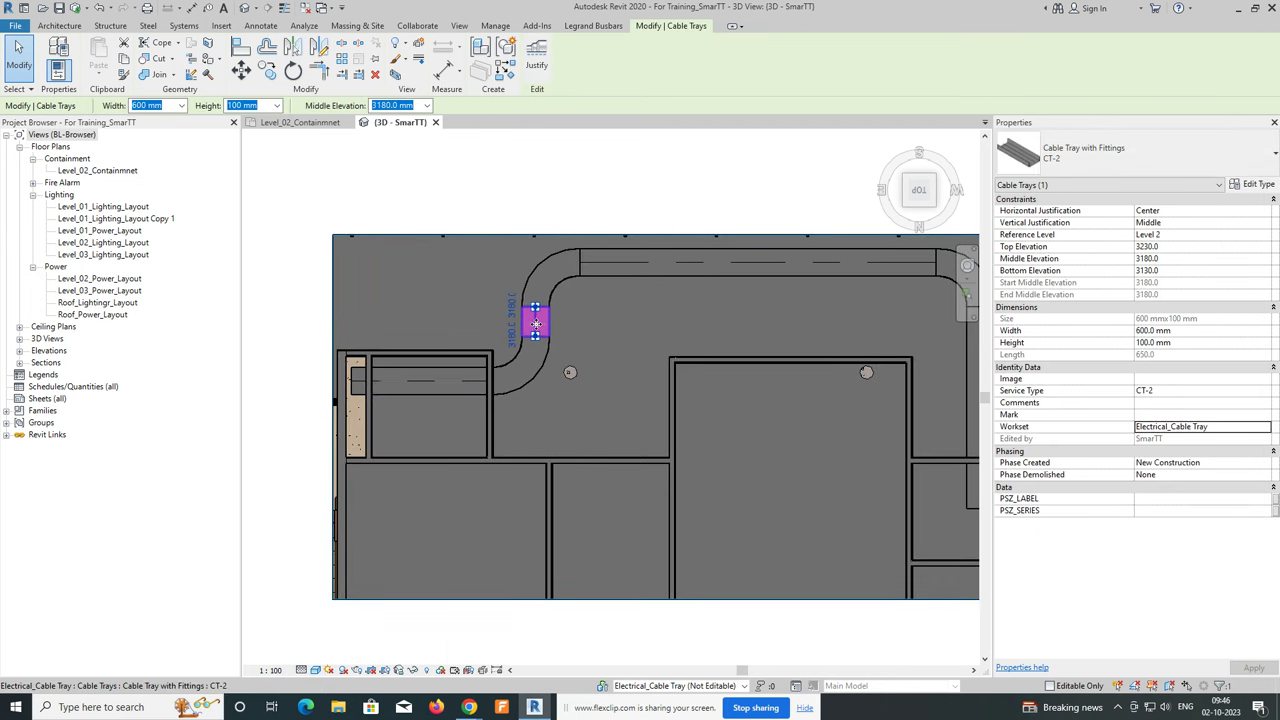
pyautogui.click(585, 328)
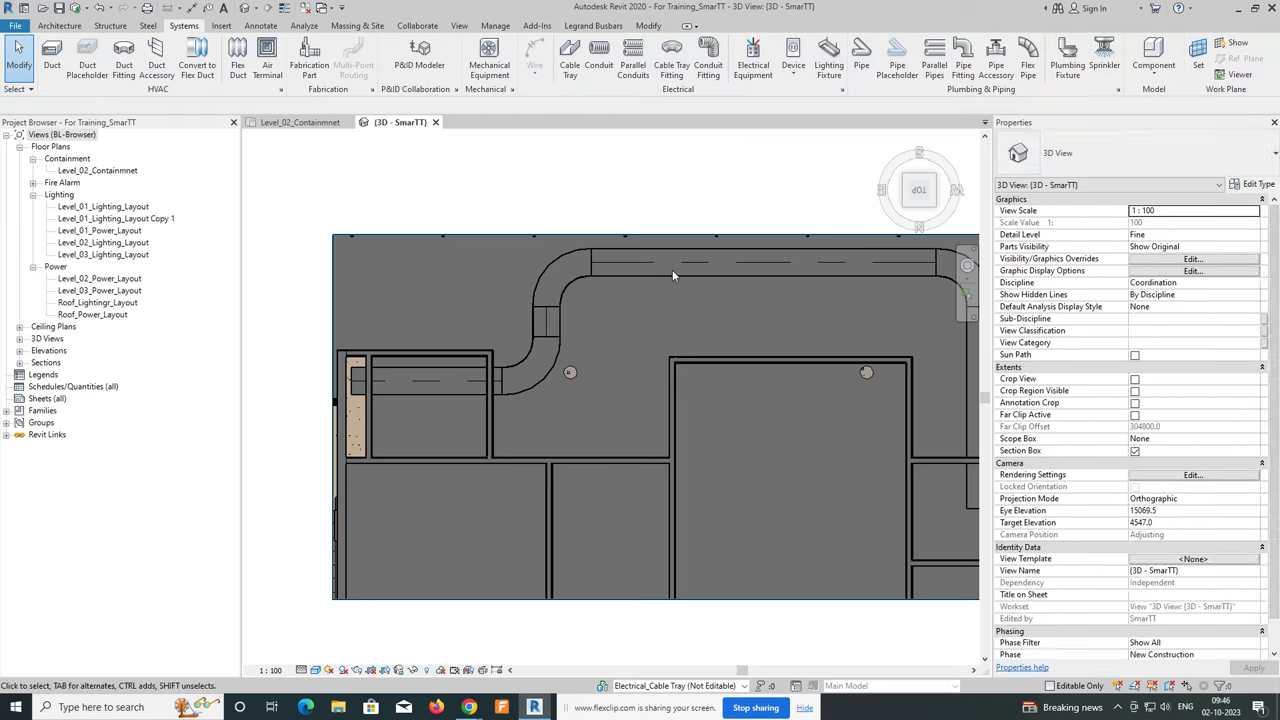
# Check the service type value of the long top tray run.
pyautogui.press('v')
pyautogui.press('g')
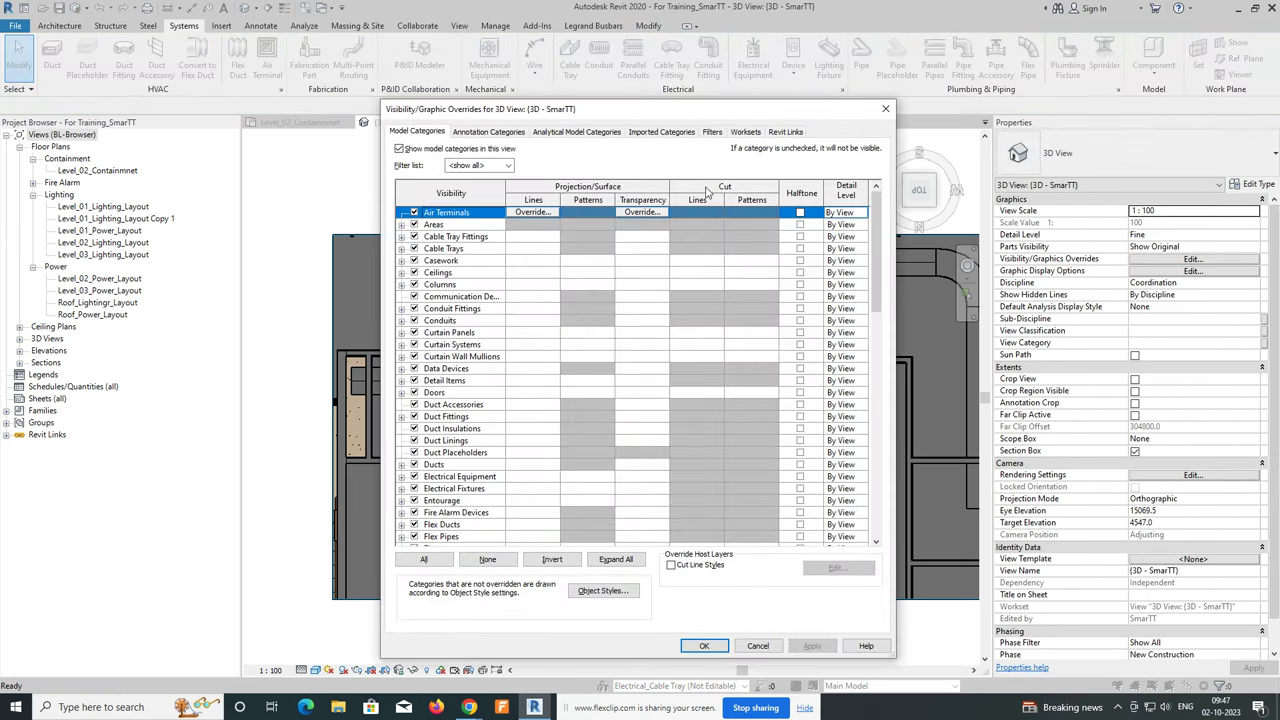
pyautogui.click(712, 133)
pyautogui.press('Escape')
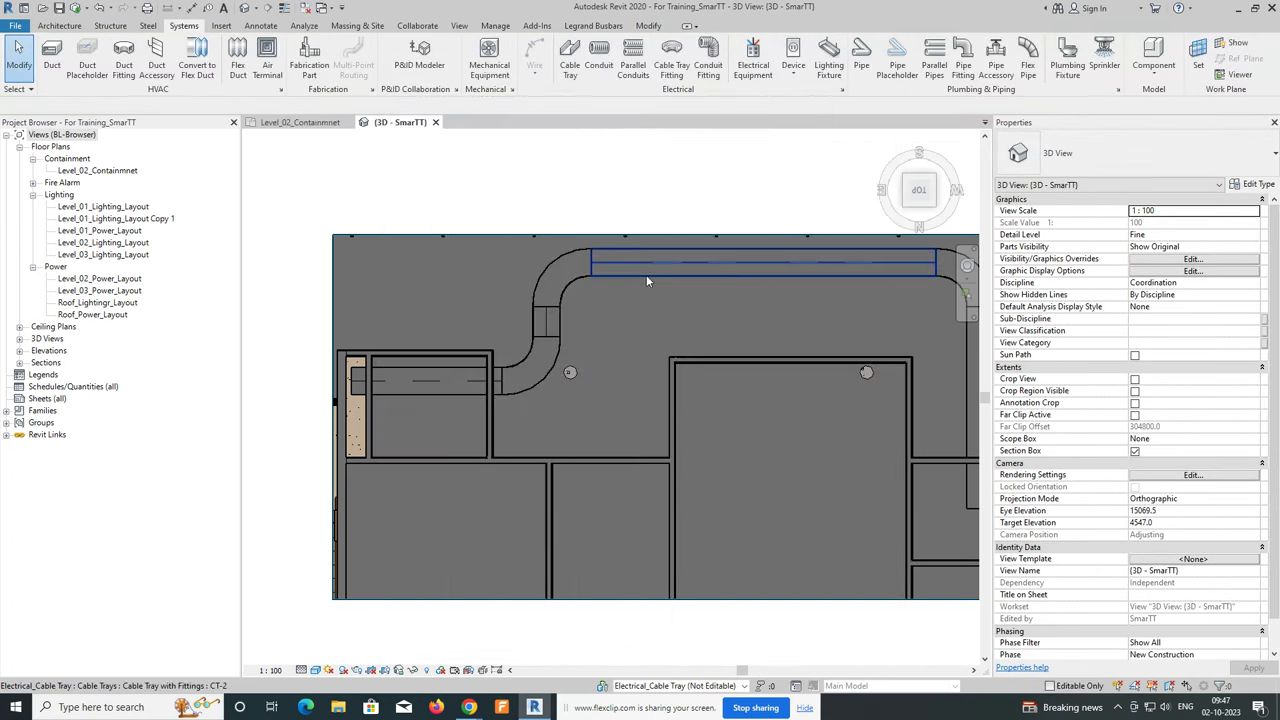
pyautogui.click(648, 274)
pyautogui.click(1177, 391)
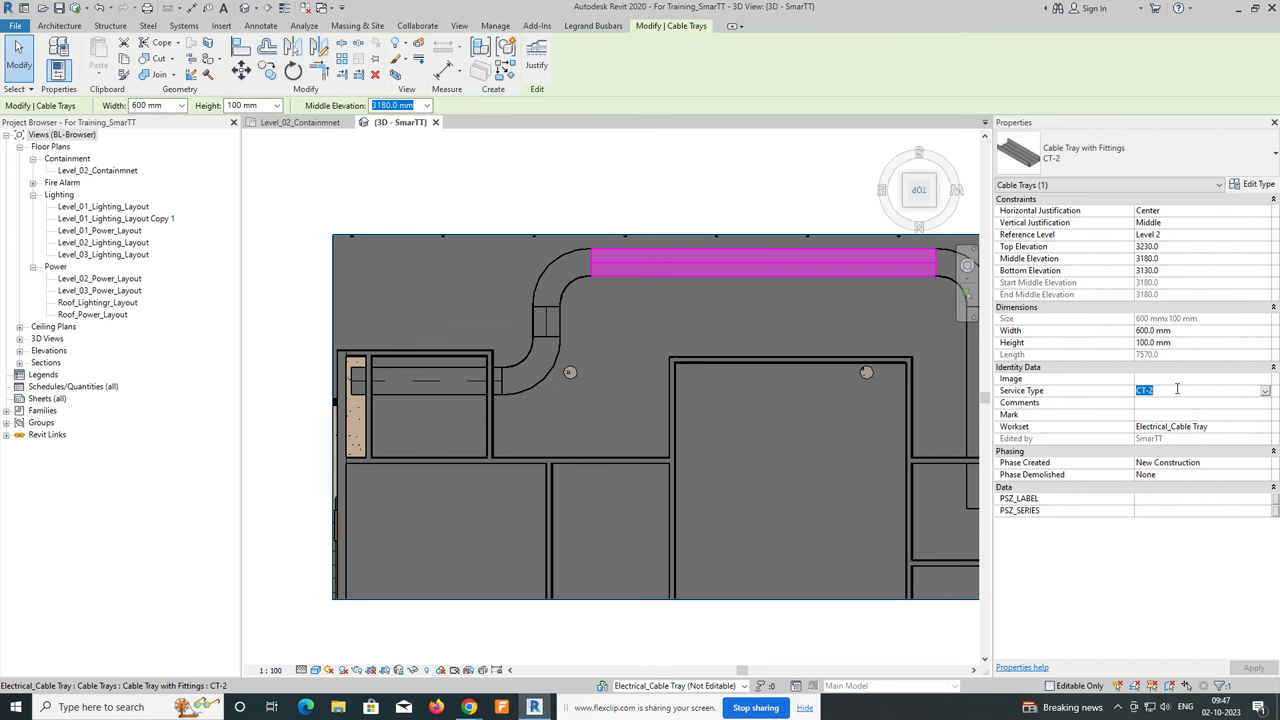
# Add the CT-1 and CT-2 filters to the 3D view's graphic overrides.
pyautogui.press('Escape')
pyautogui.press('v')
pyautogui.press('v')
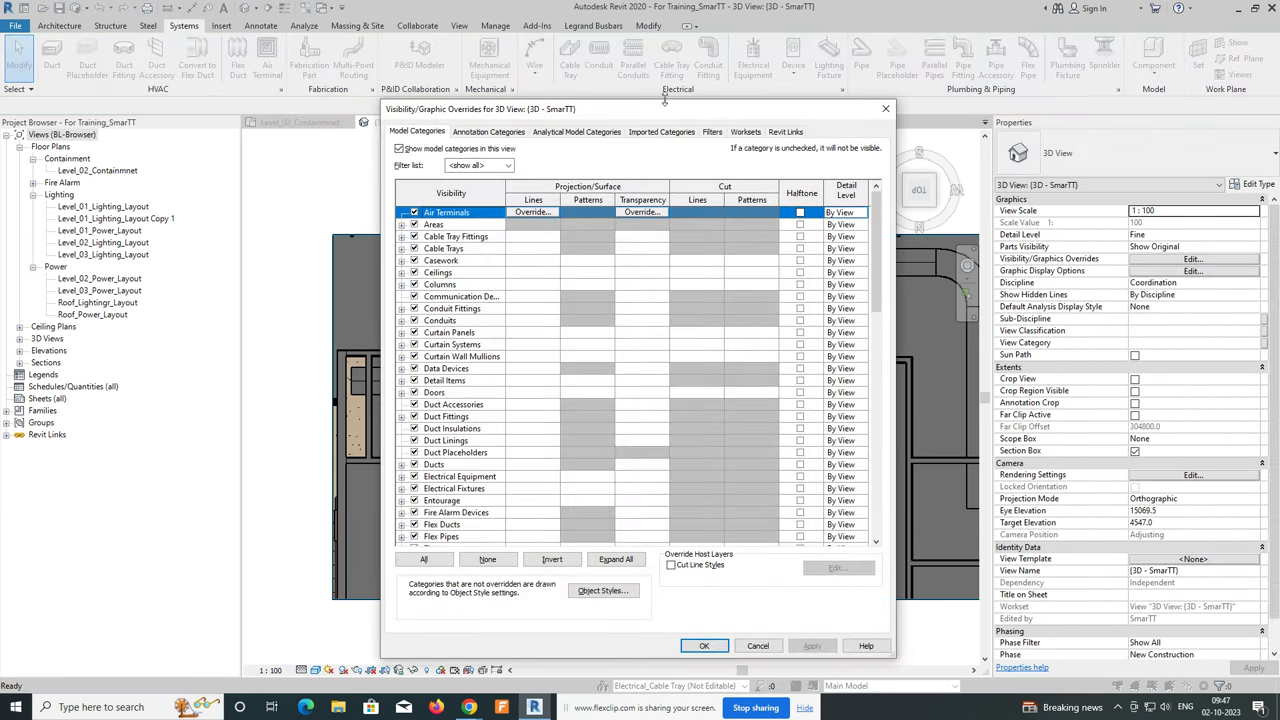
pyautogui.click(711, 133)
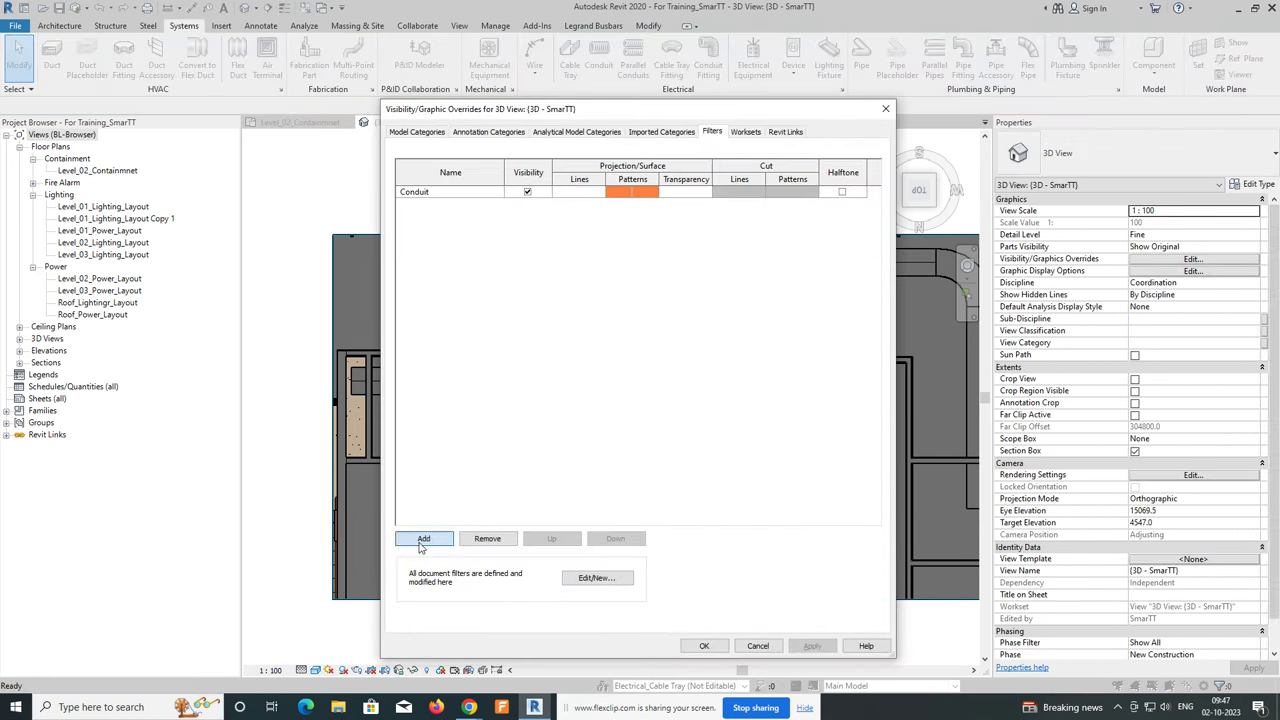
pyautogui.click(422, 540)
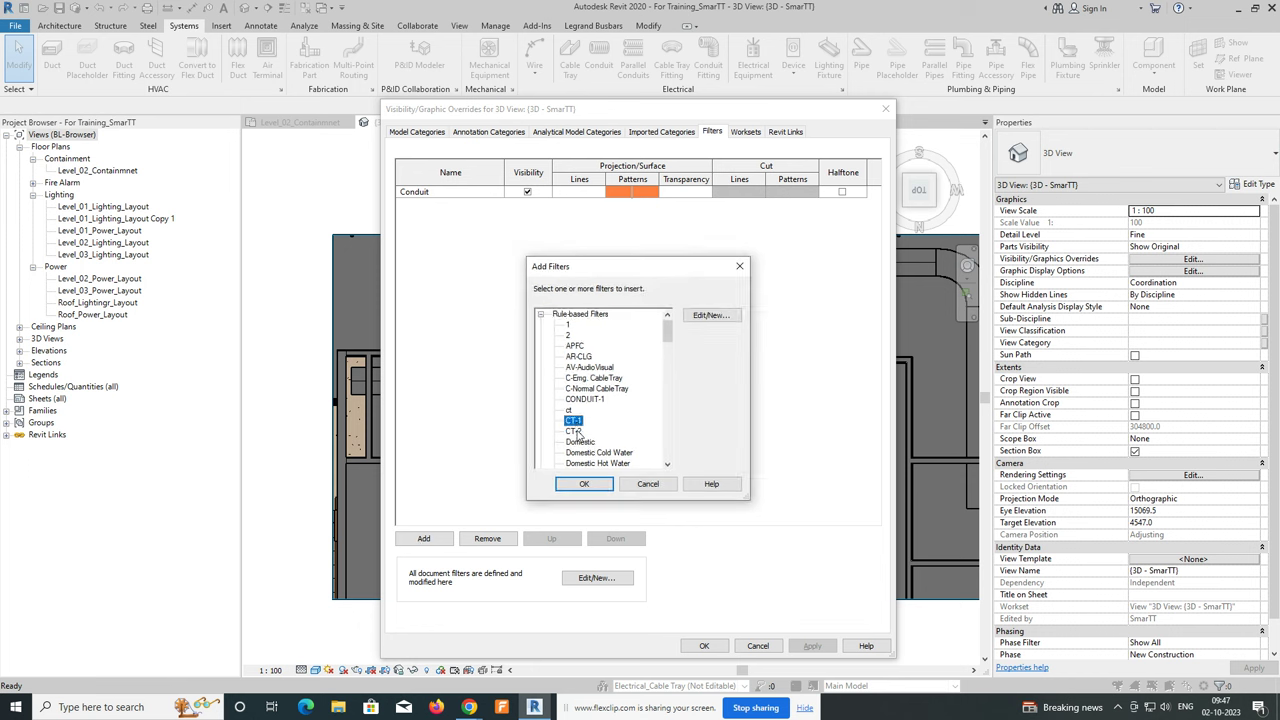
pyautogui.scroll(-2, 619, 429)
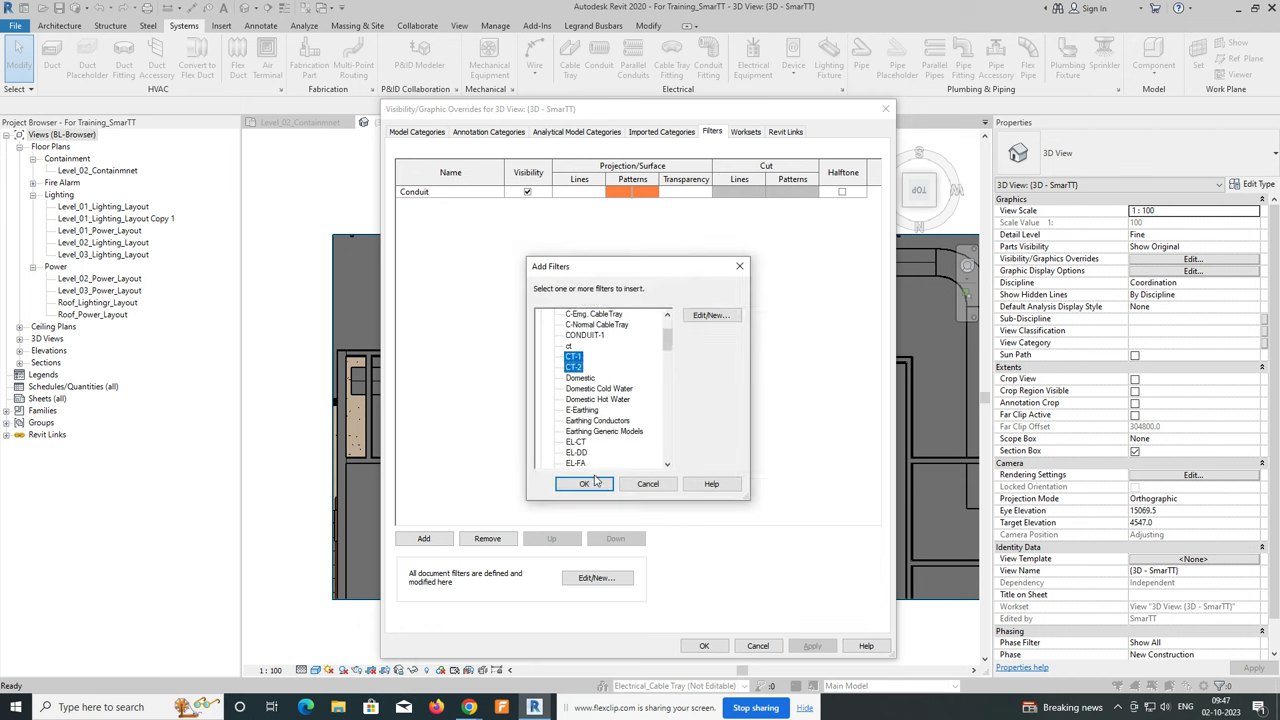
pyautogui.click(584, 484)
# Override the CT-2 filter's foreground pattern colour to red and apply.
pyautogui.click(619, 206)
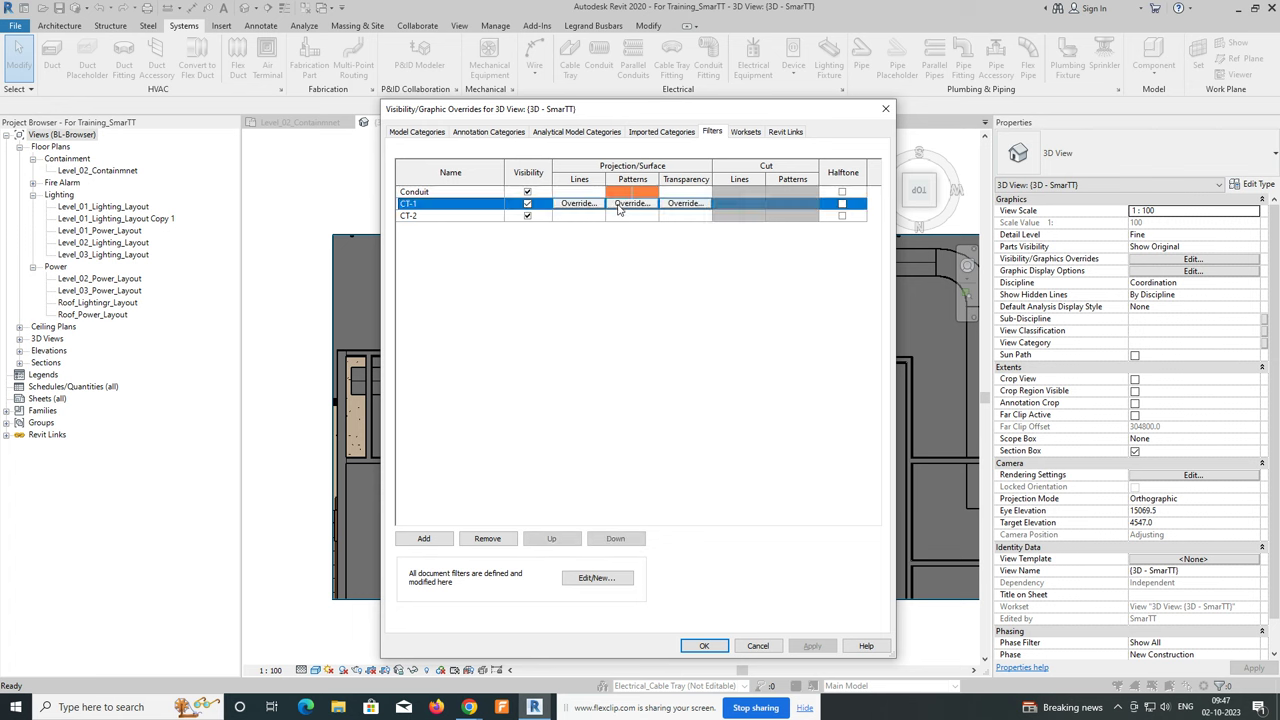
pyautogui.click(625, 217)
pyautogui.click(627, 217)
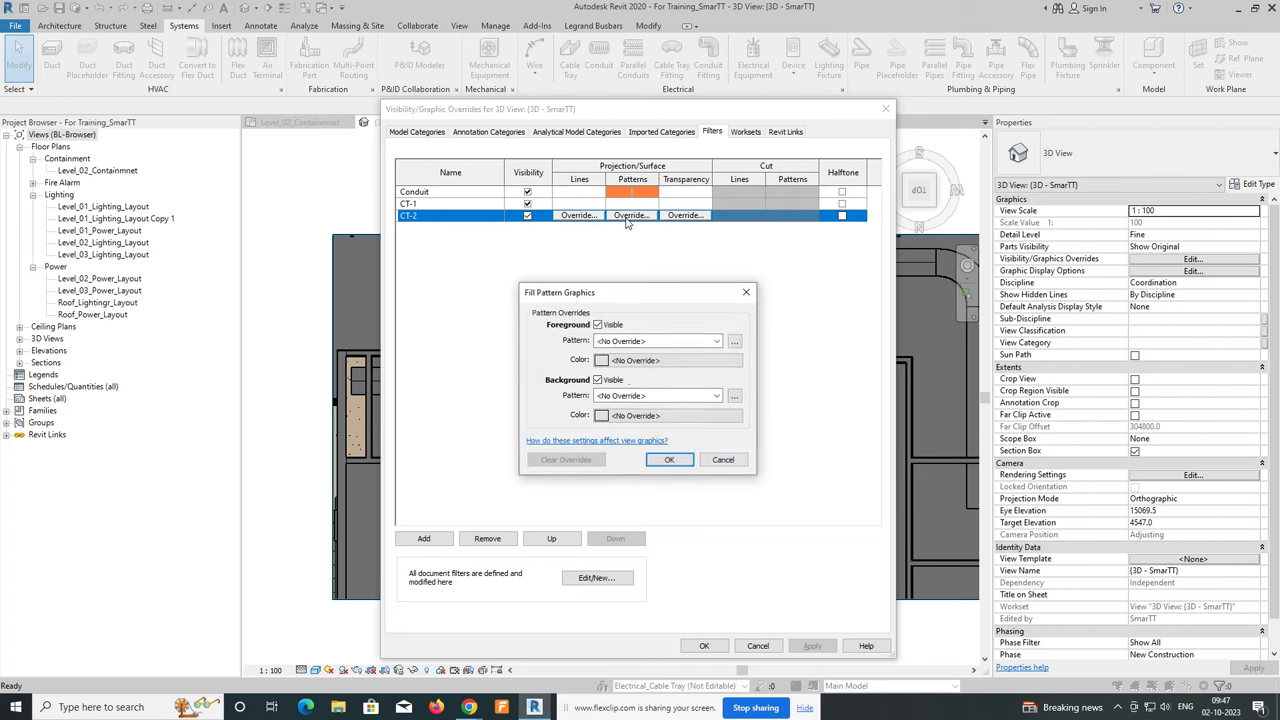
pyautogui.click(631, 364)
pyautogui.click(516, 395)
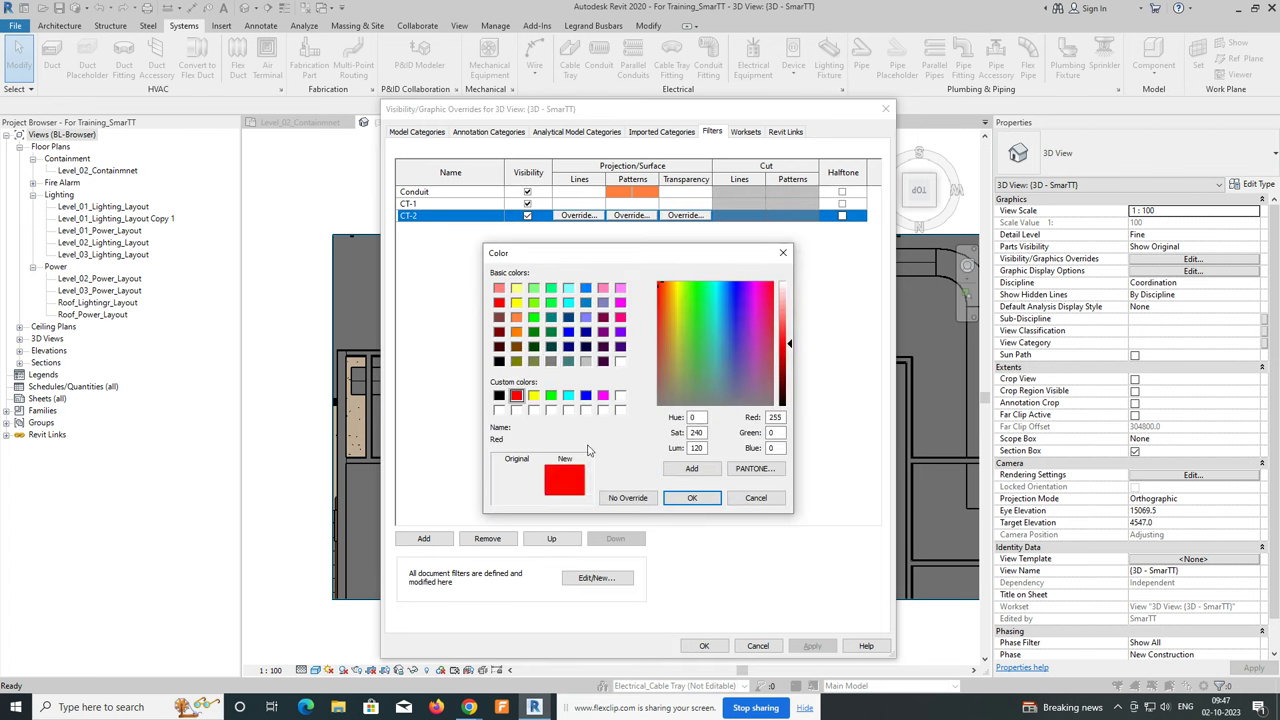
pyautogui.click(688, 498)
pyautogui.click(669, 462)
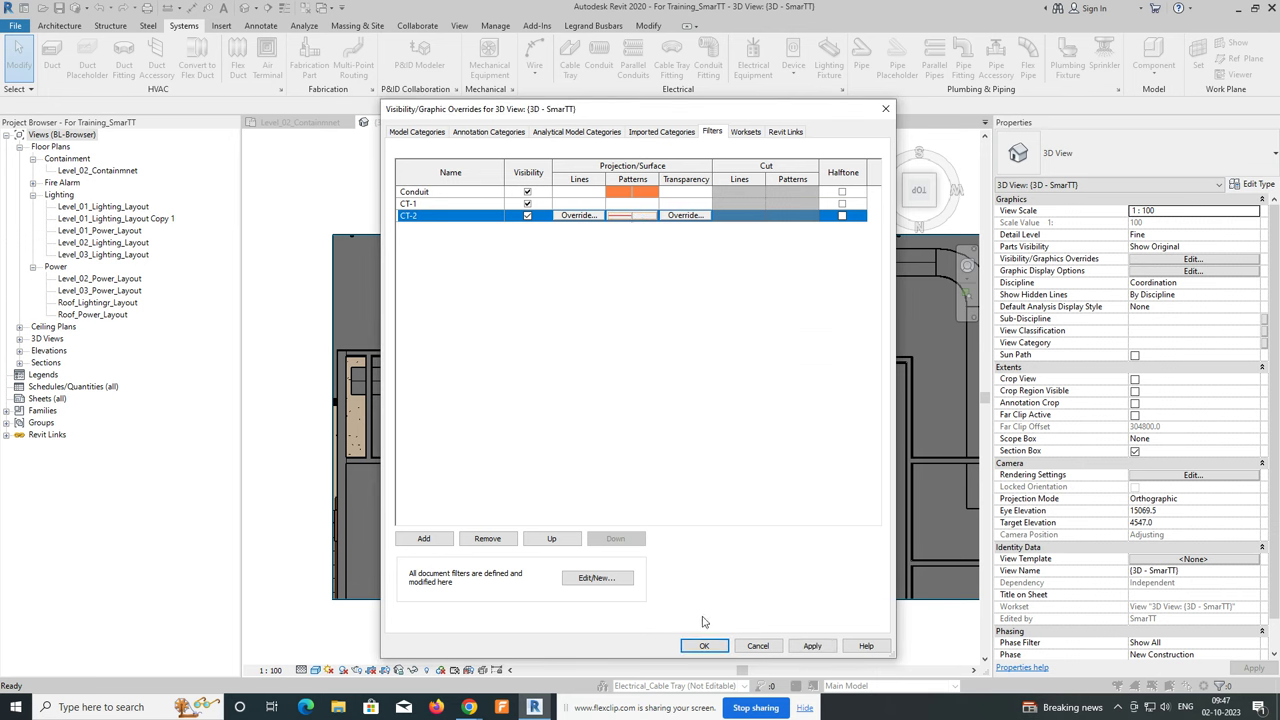
pyautogui.click(704, 646)
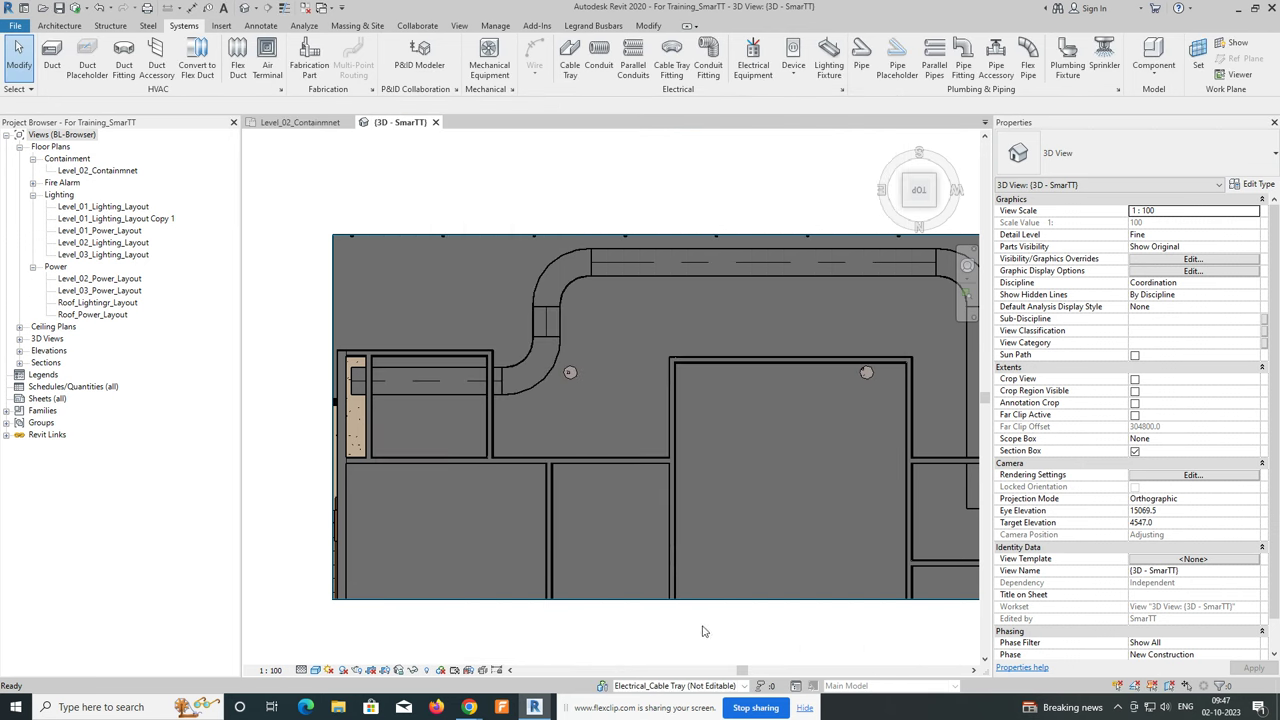
# Set the 3D view's visual style to Shaded.
pyautogui.click(314, 670)
pyautogui.click(340, 616)
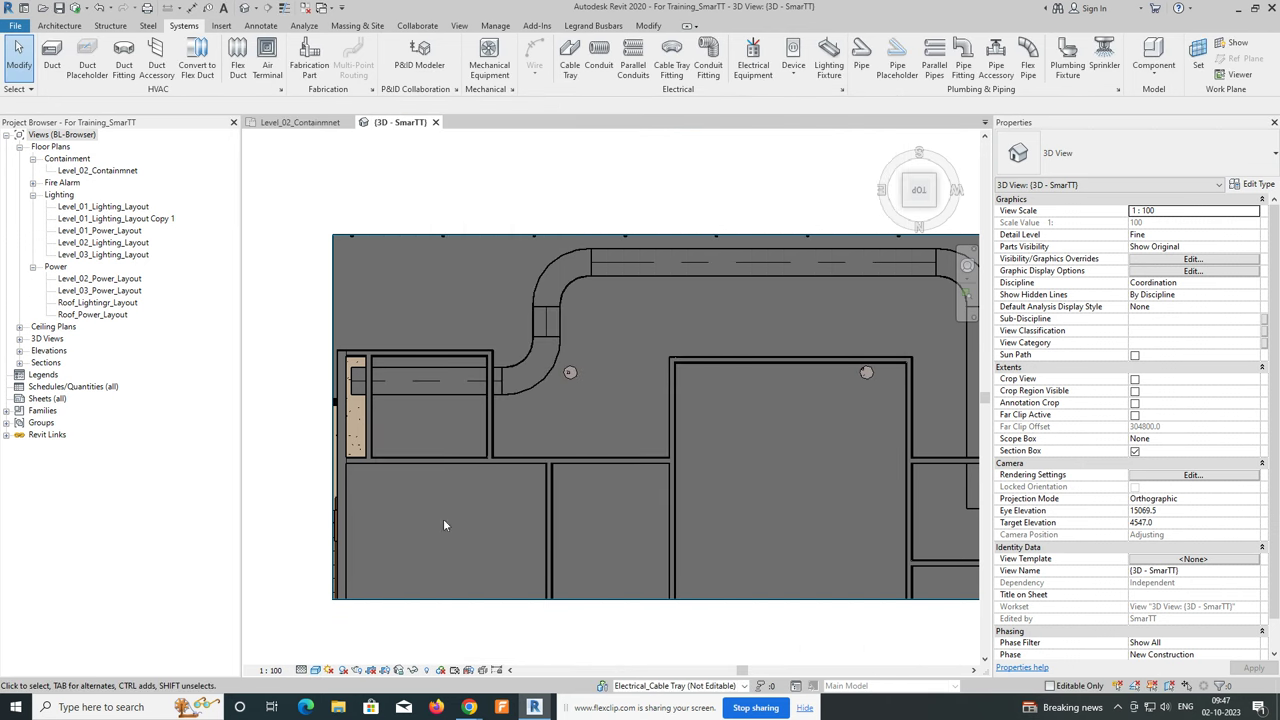
pyautogui.click(314, 670)
pyautogui.click(340, 616)
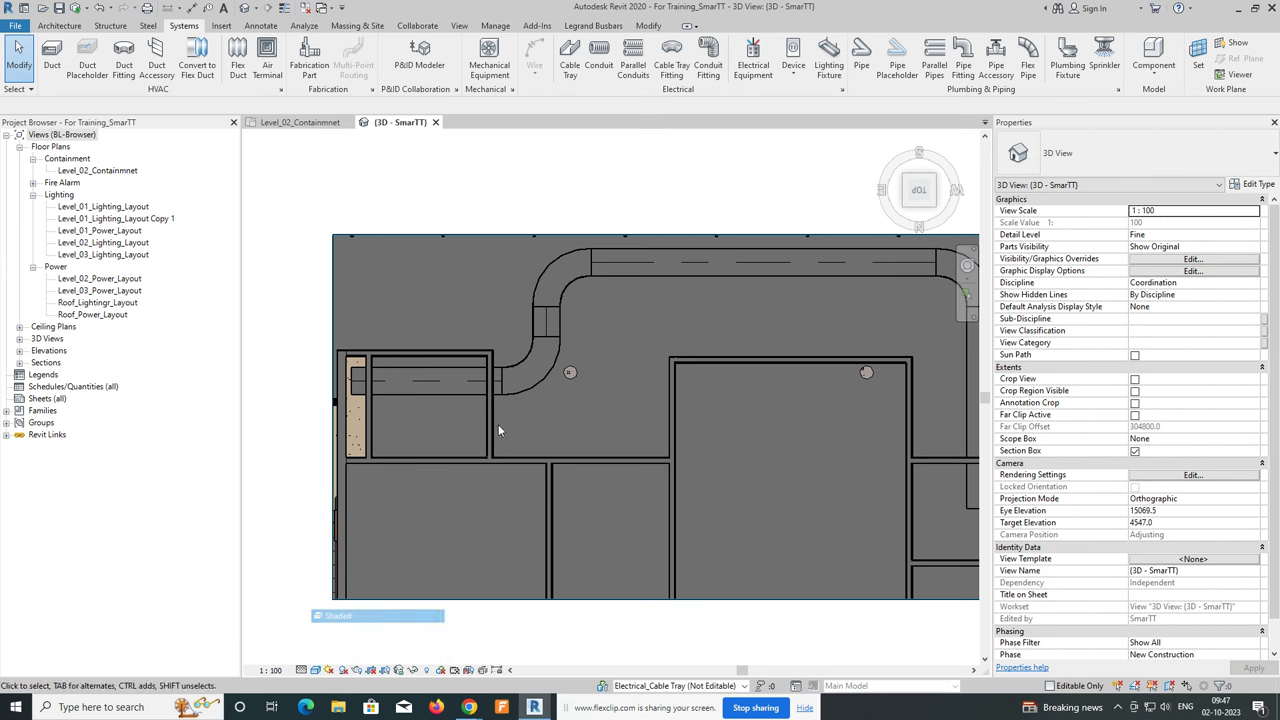
# Set the CT-2 filter's foreground pattern to Solid fill.
pyautogui.press('v')
pyautogui.press('g')
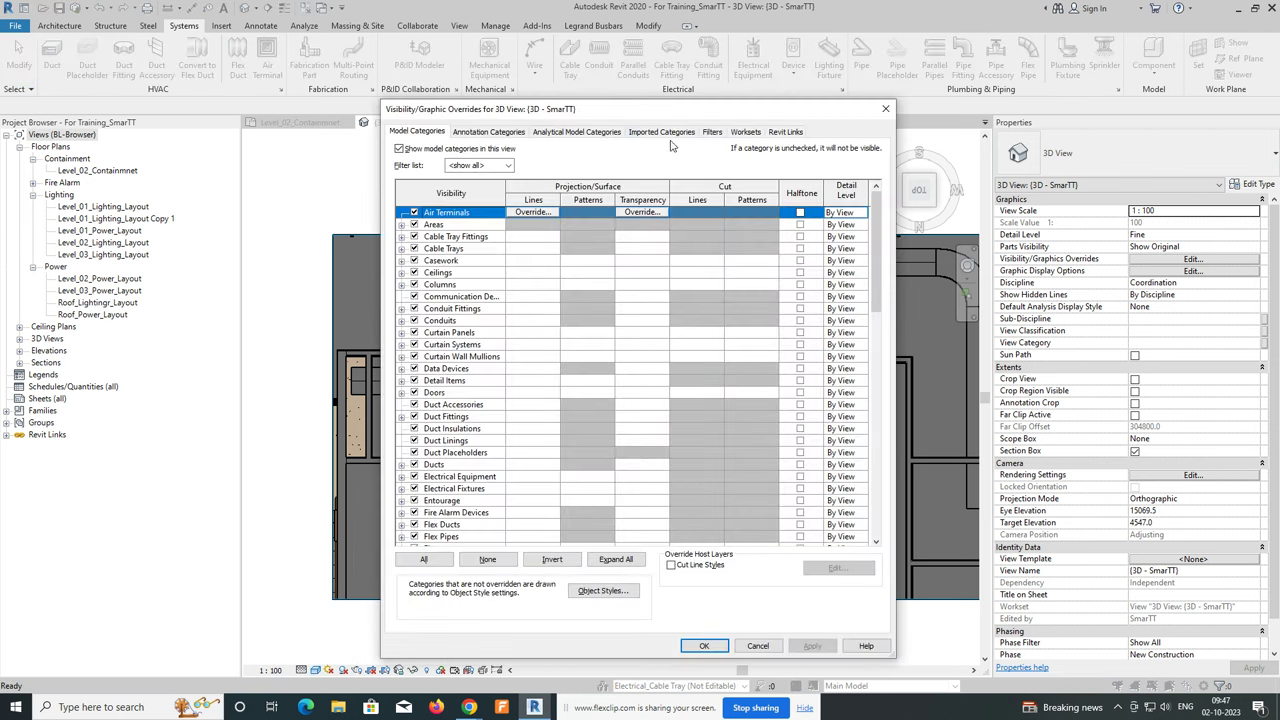
pyautogui.click(713, 132)
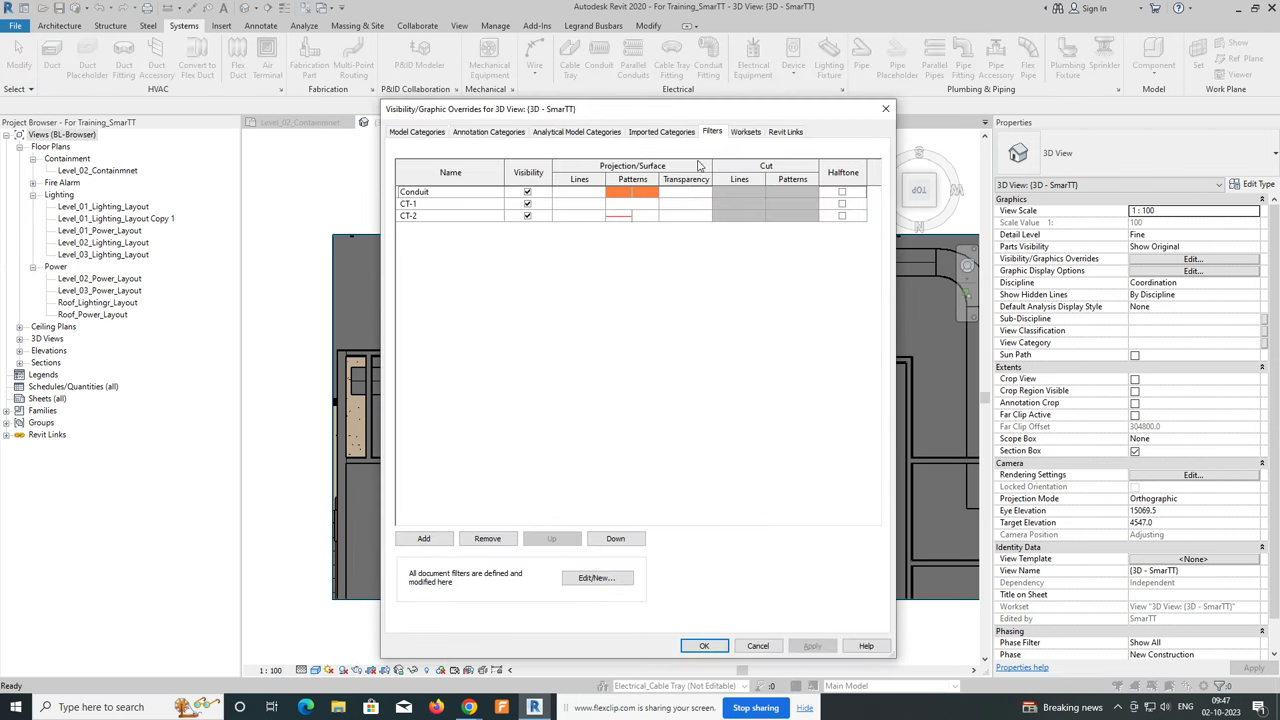
pyautogui.click(624, 217)
pyautogui.click(624, 217)
pyautogui.click(660, 341)
pyautogui.click(645, 365)
# Give CT-2 a red Solid fill background pattern and apply the overrides.
pyautogui.click(660, 396)
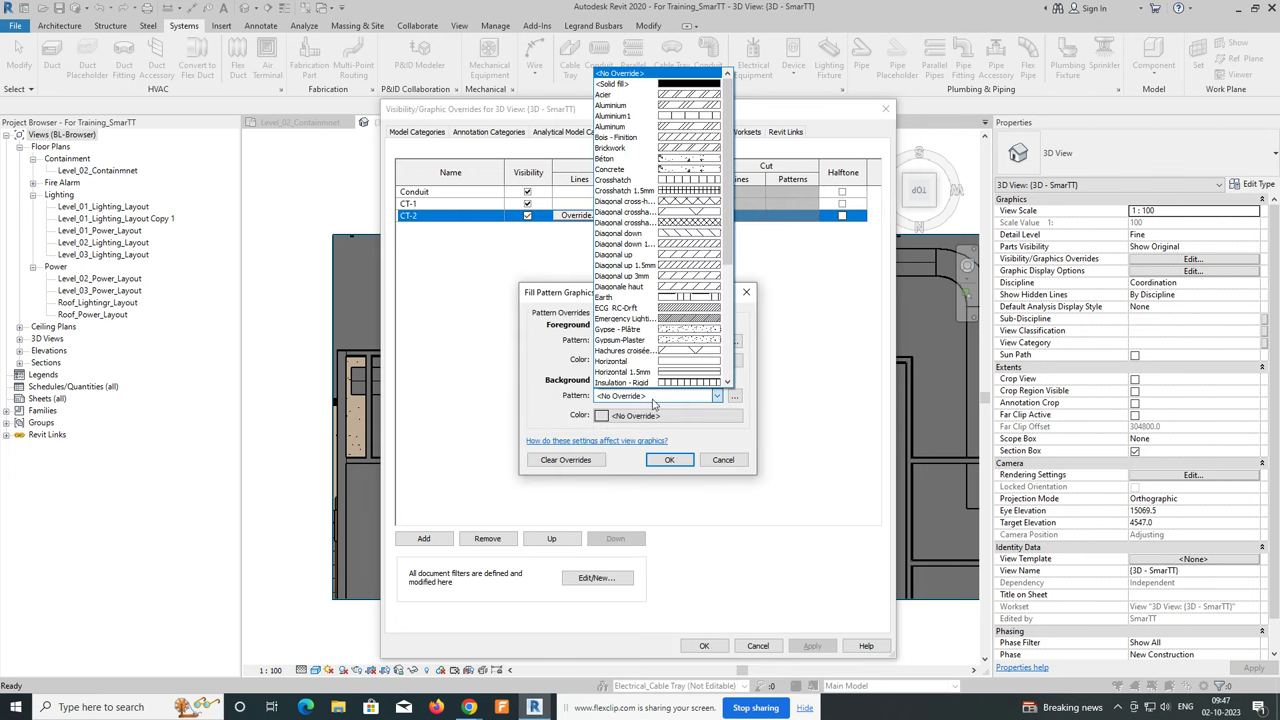
pyautogui.click(640, 74)
pyautogui.click(637, 416)
pyautogui.click(516, 396)
pyautogui.click(674, 495)
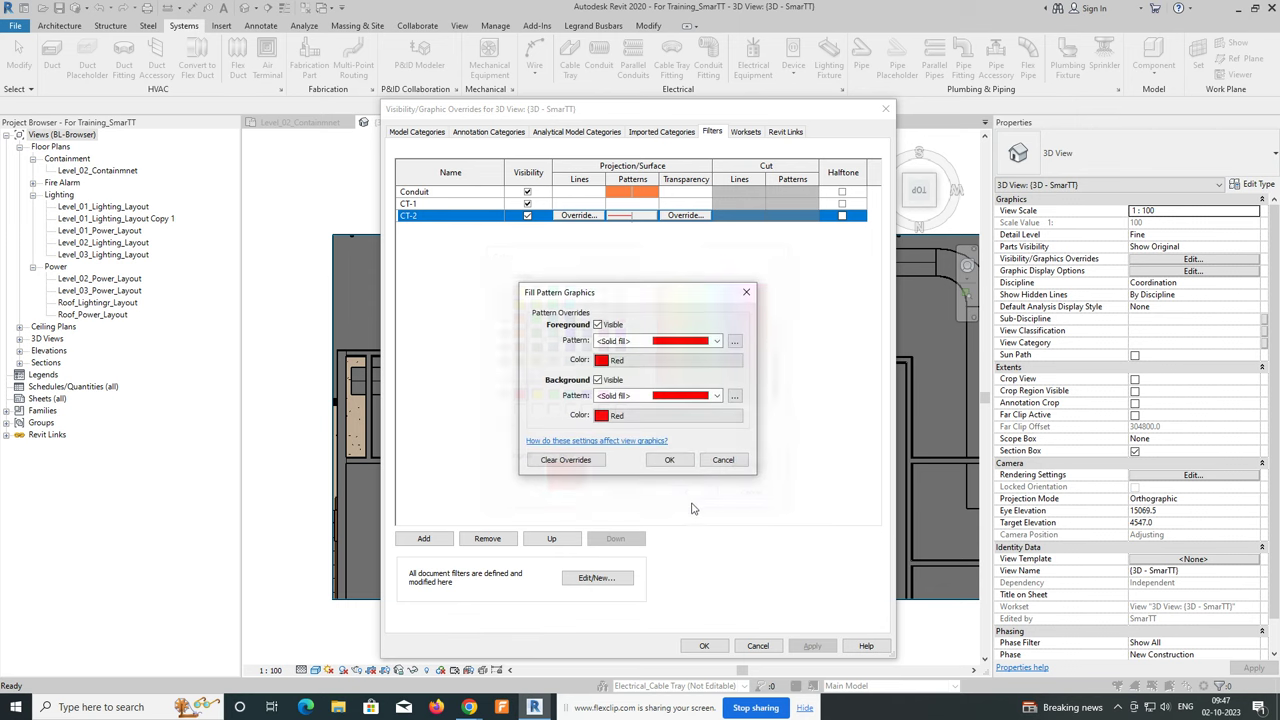
pyautogui.click(669, 461)
pyautogui.click(704, 645)
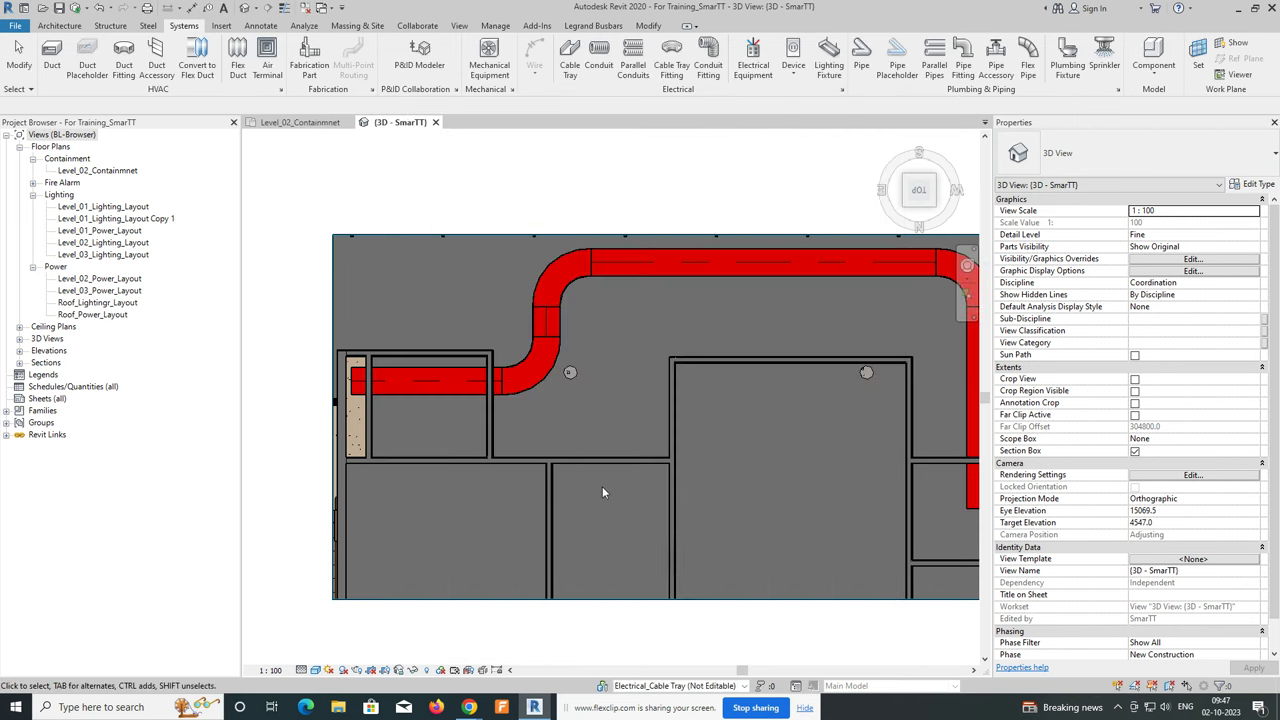
# Orbit the 3D view to isometric and switch to the Level_02_Containmnet plan.
pyautogui.keyDown('shift'); pyautogui.moveTo(514, 460); pyautogui.dragTo(438, 478, button='middle'); pyautogui.keyUp('shift')
pyautogui.scroll(5, 438, 478)
pyautogui.scroll(-5, 438, 478)
pyautogui.scroll(-2, 500, 470)
pyautogui.hotkey('ctrl', 'Tab')
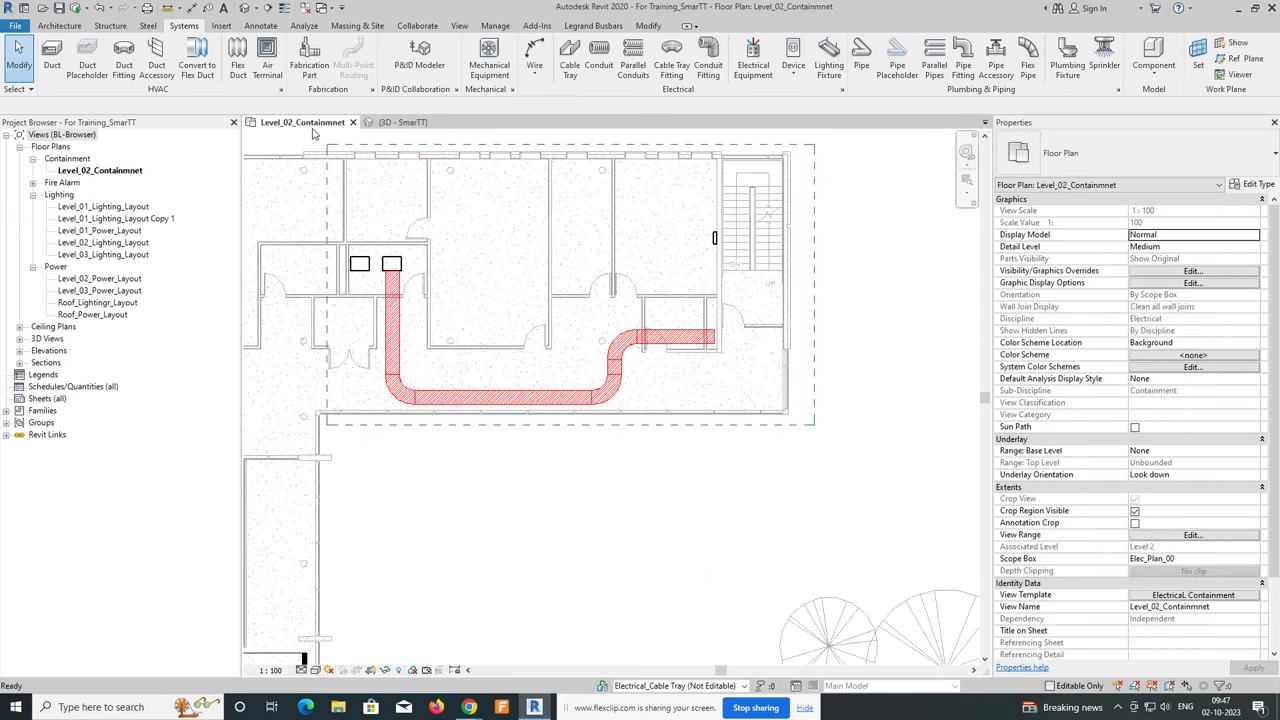
pyautogui.click(268, 8)
pyautogui.press('Escape')
pyautogui.scroll(-3, 664, 385)
# Move Section 1 across the cable tray run and go to its view.
pyautogui.click(540, 457)
pyautogui.scroll(3, 540, 457)
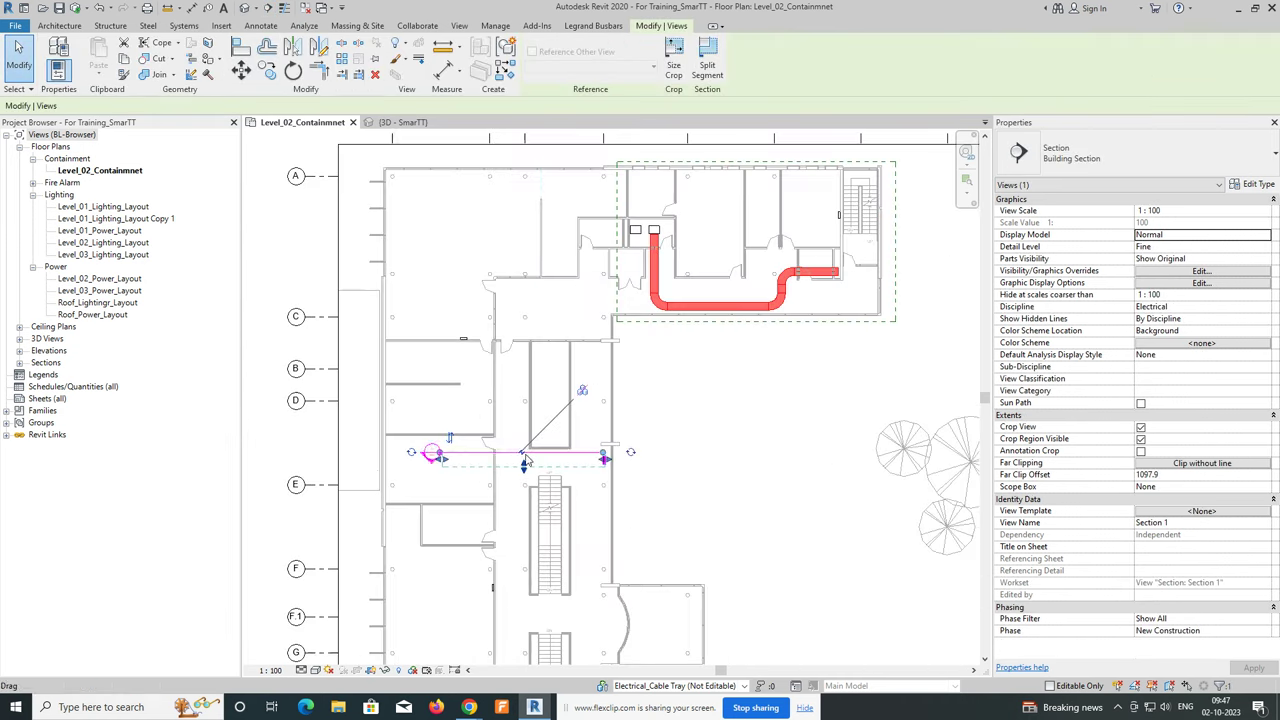
pyautogui.moveTo(540, 453); pyautogui.dragTo(820, 270)
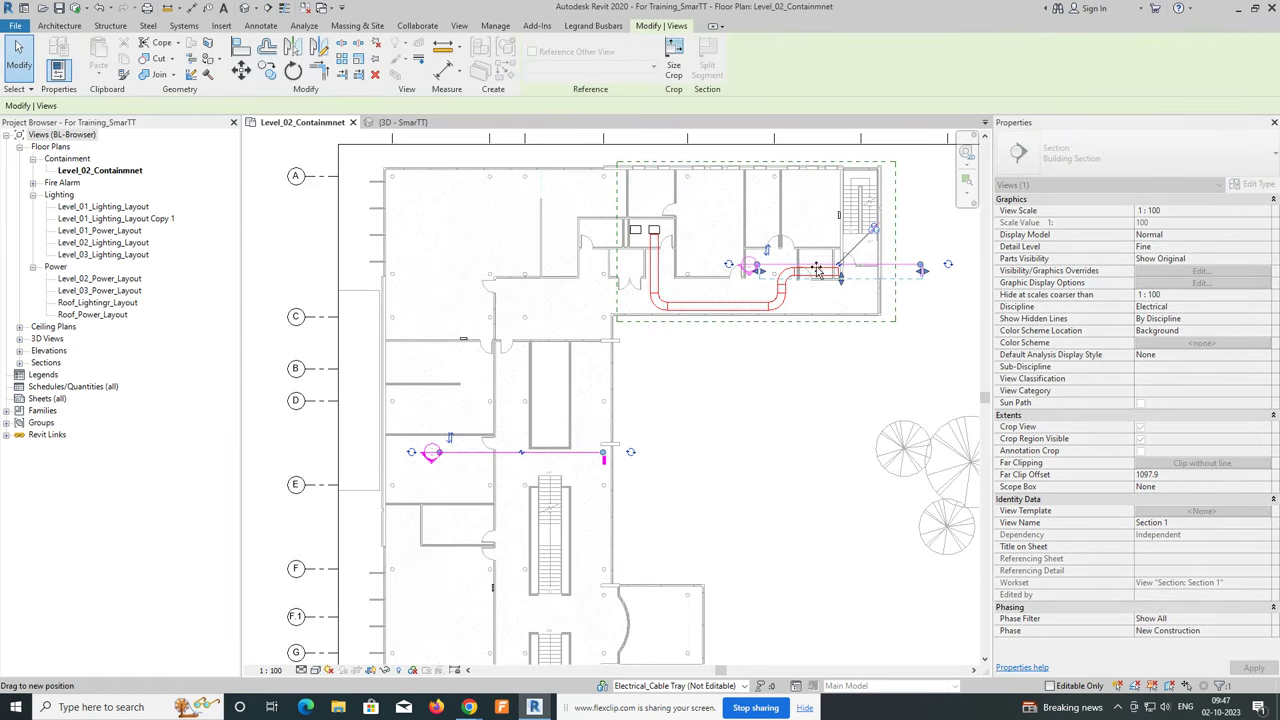
pyautogui.rightClick(858, 268)
pyautogui.click(885, 326)
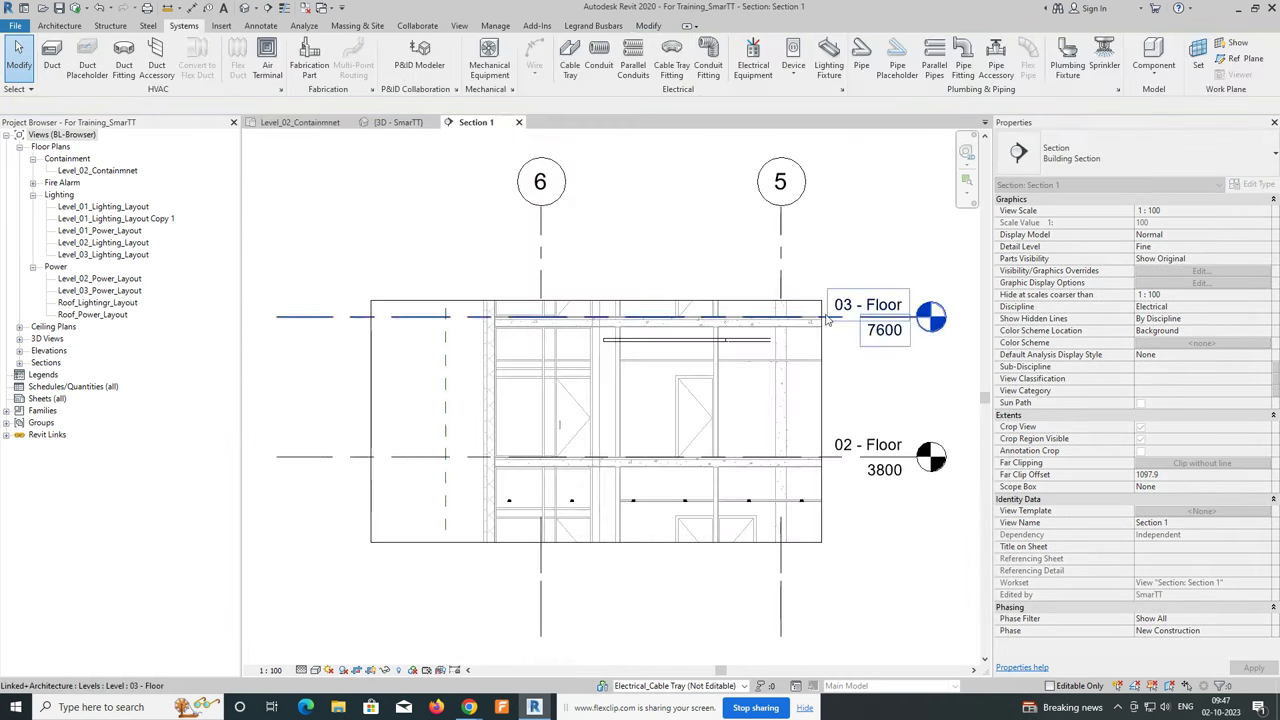
# Extend the Section 1 crop region upward to show the tray.
pyautogui.scroll(2, 720, 360)
pyautogui.scroll(3, 700, 350)
pyautogui.moveTo(609, 304)
pyautogui.mouseDown(button='middle')
pyautogui.moveTo(611, 368)
pyautogui.moveTo(571, 210)
pyautogui.mouseUp(button='middle')
pyautogui.scroll(-2, 571, 226)
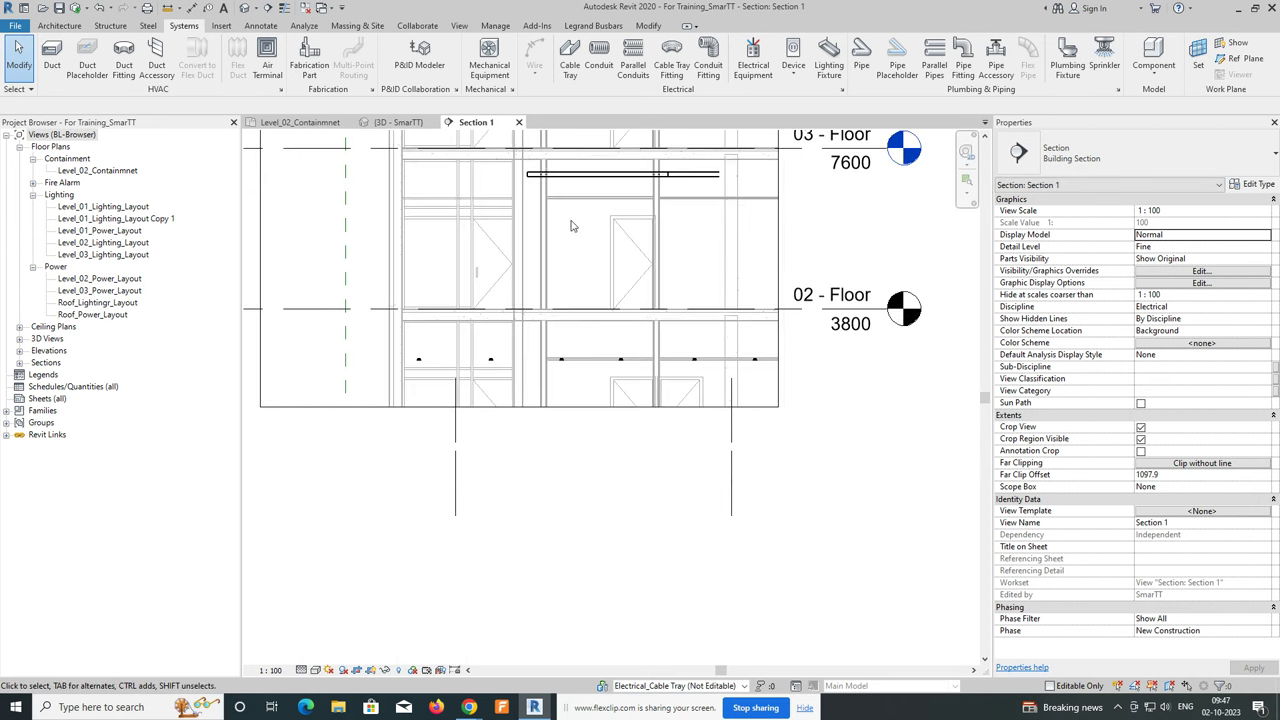
pyautogui.click(583, 410)
pyautogui.scroll(-2, 582, 418)
pyautogui.moveTo(534, 572); pyautogui.dragTo(534, 574)
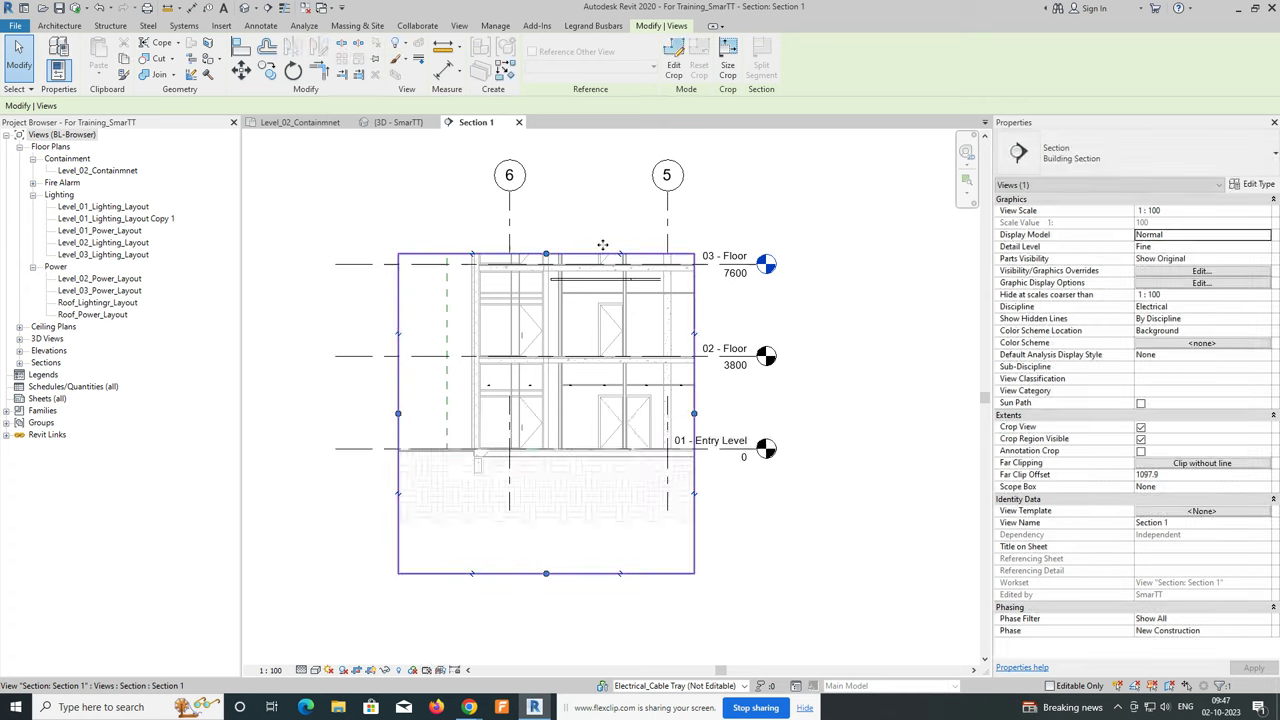
pyautogui.scroll(2, 497, 262)
pyautogui.moveTo(488, 272); pyautogui.dragTo(490, 150)
pyautogui.moveTo(474, 390); pyautogui.dragTo(525, 301, button='middle')
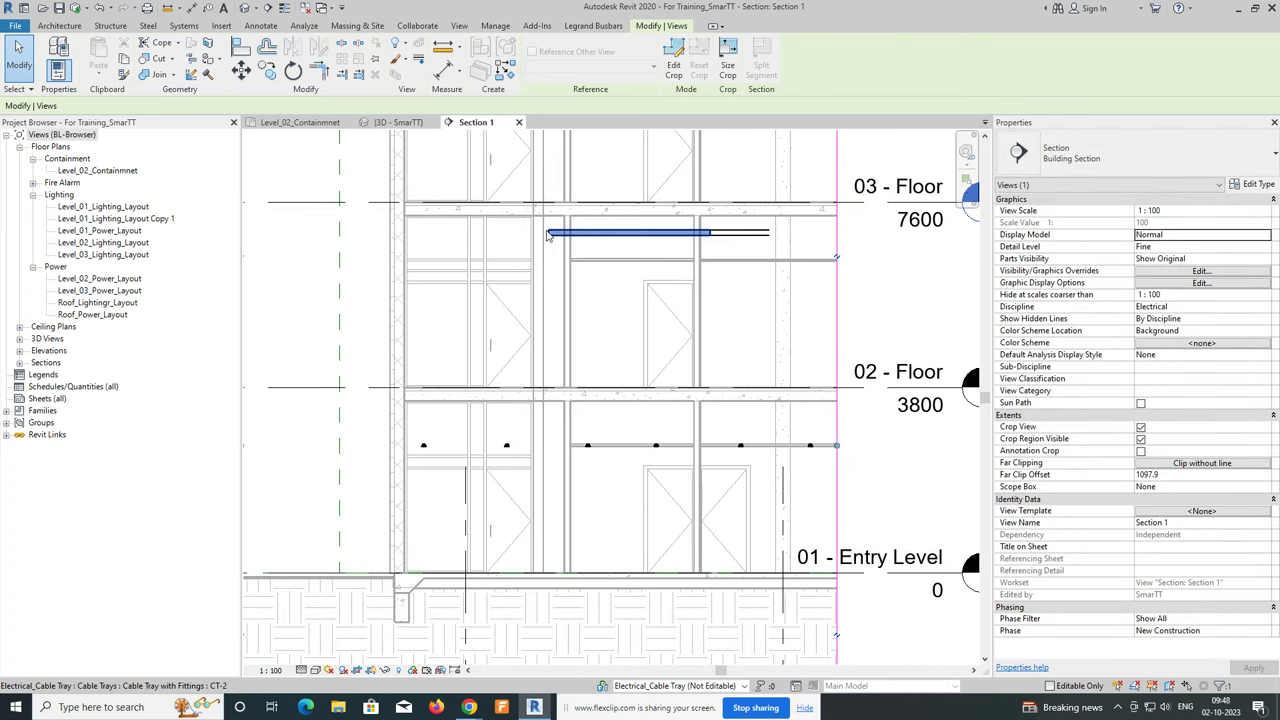
# Draw a vertical CT-2 riser from the tray end down below 02 - Floor.
pyautogui.click(552, 236)
pyautogui.rightClick(548, 234)
pyautogui.click(597, 292)
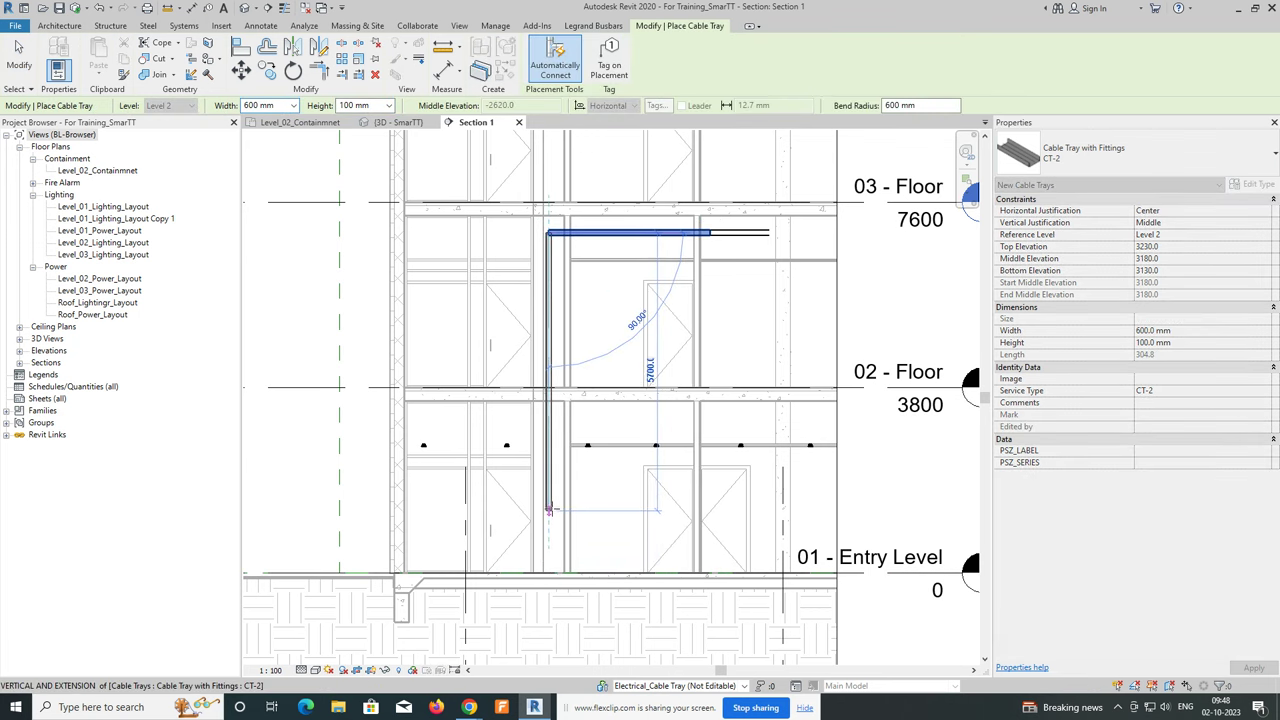
pyautogui.click(549, 500)
pyautogui.press('Escape')
pyautogui.press('Escape')
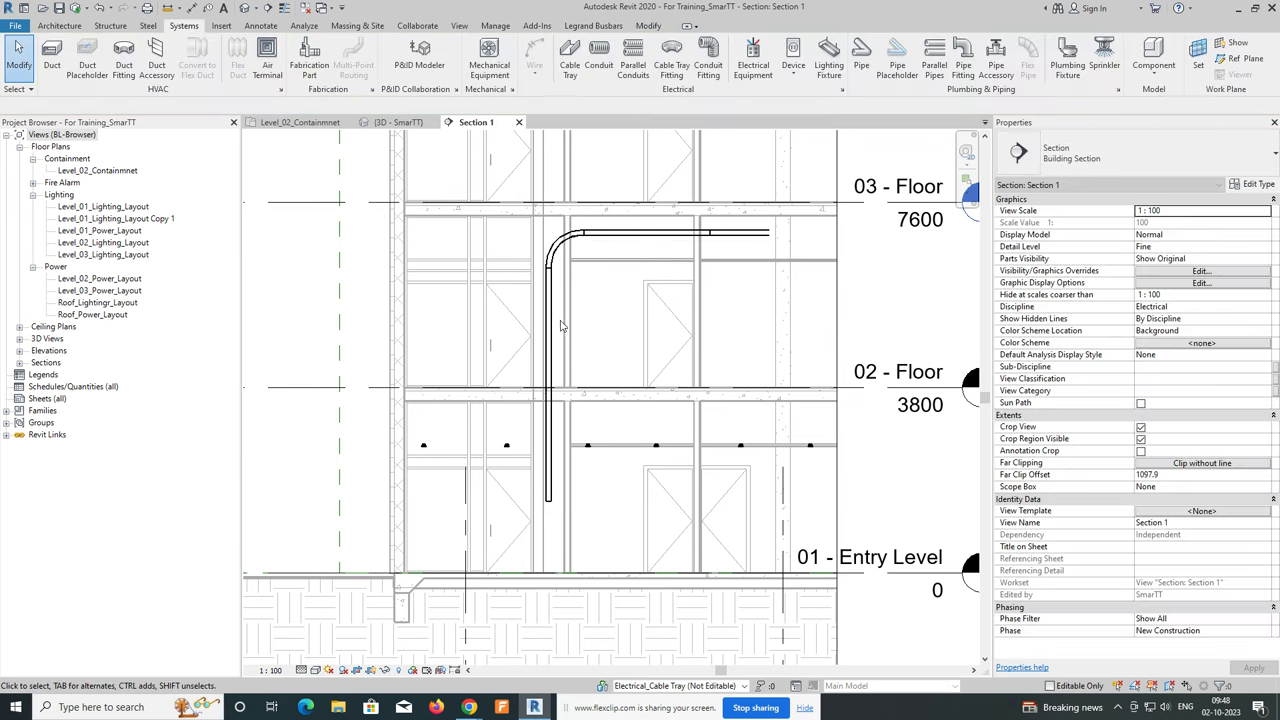
# Show the riser and run in a section-boxed 3D view and orbit toward the back.
pyautogui.click(556, 328)
pyautogui.scroll(2, 556, 328)
pyautogui.scroll(1, 560, 300)
pyautogui.scroll(-2, 565, 300)
pyautogui.scroll(-1, 575, 303)
pyautogui.scroll(-2, 575, 303)
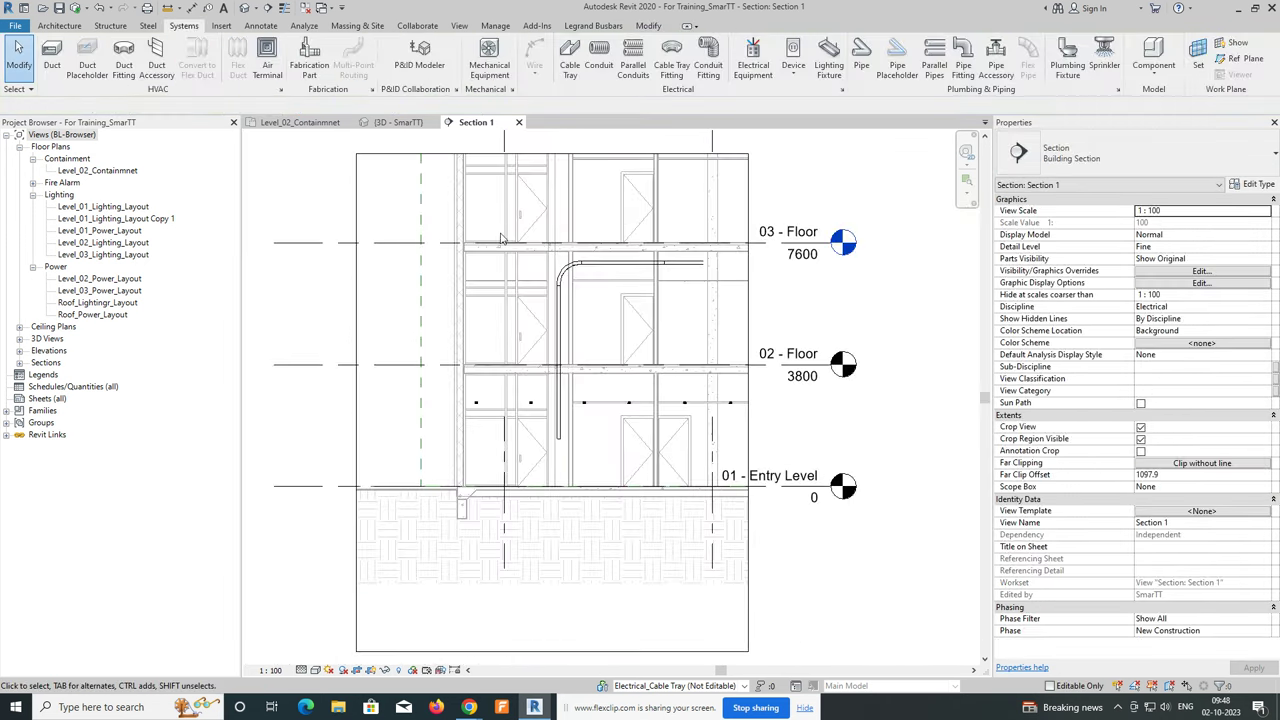
pyautogui.click(394, 74)
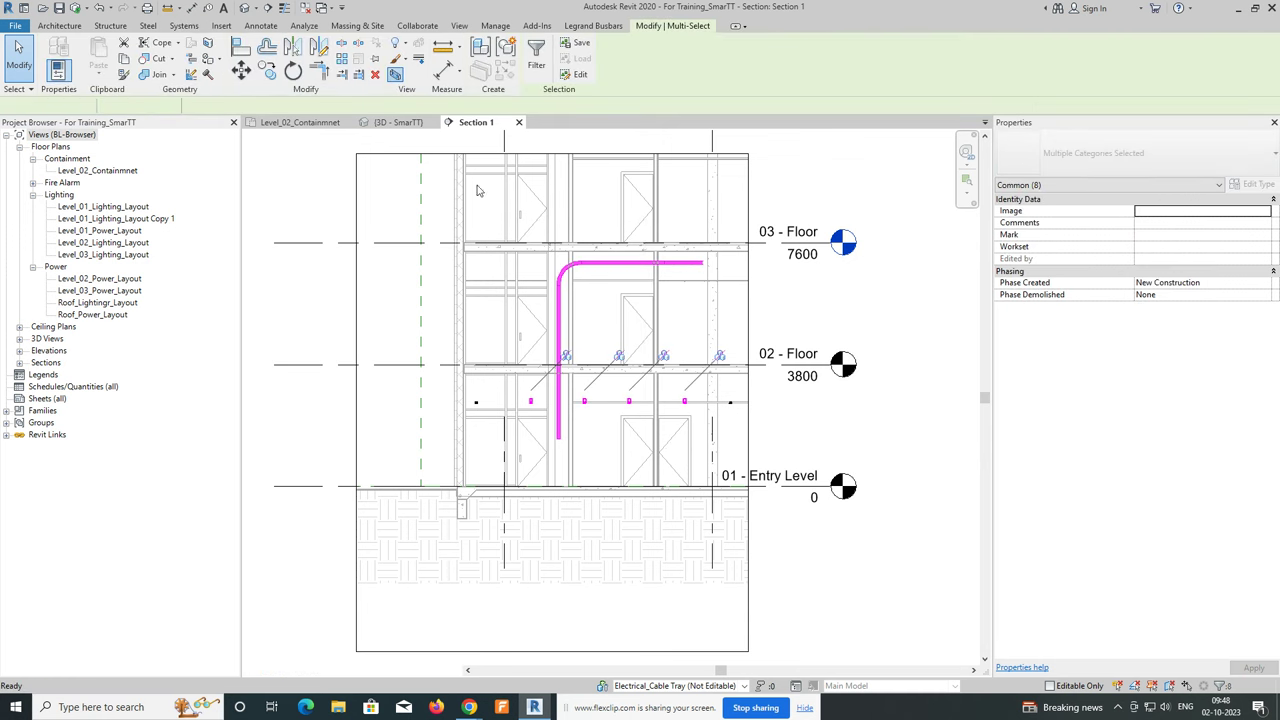
pyautogui.moveTo(700, 470)
pyautogui.keyDown('shift'); pyautogui.mouseDown(button='middle')
pyautogui.moveTo(602, 345)
pyautogui.moveTo(606, 329)
pyautogui.mouseUp(button='middle'); pyautogui.keyUp('shift')
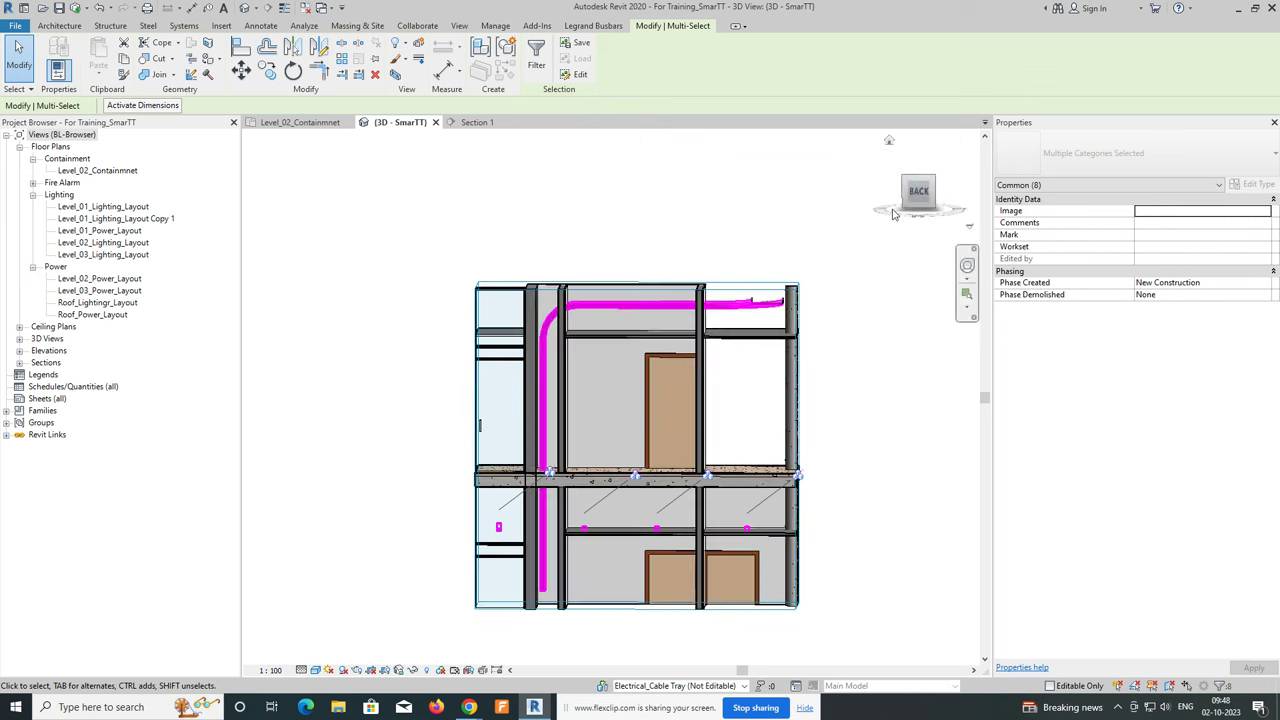
# Nudge the red CT-2 riser left toward the column, keeping its bend top at 2655.
pyautogui.click(917, 192)
pyautogui.press('Escape')
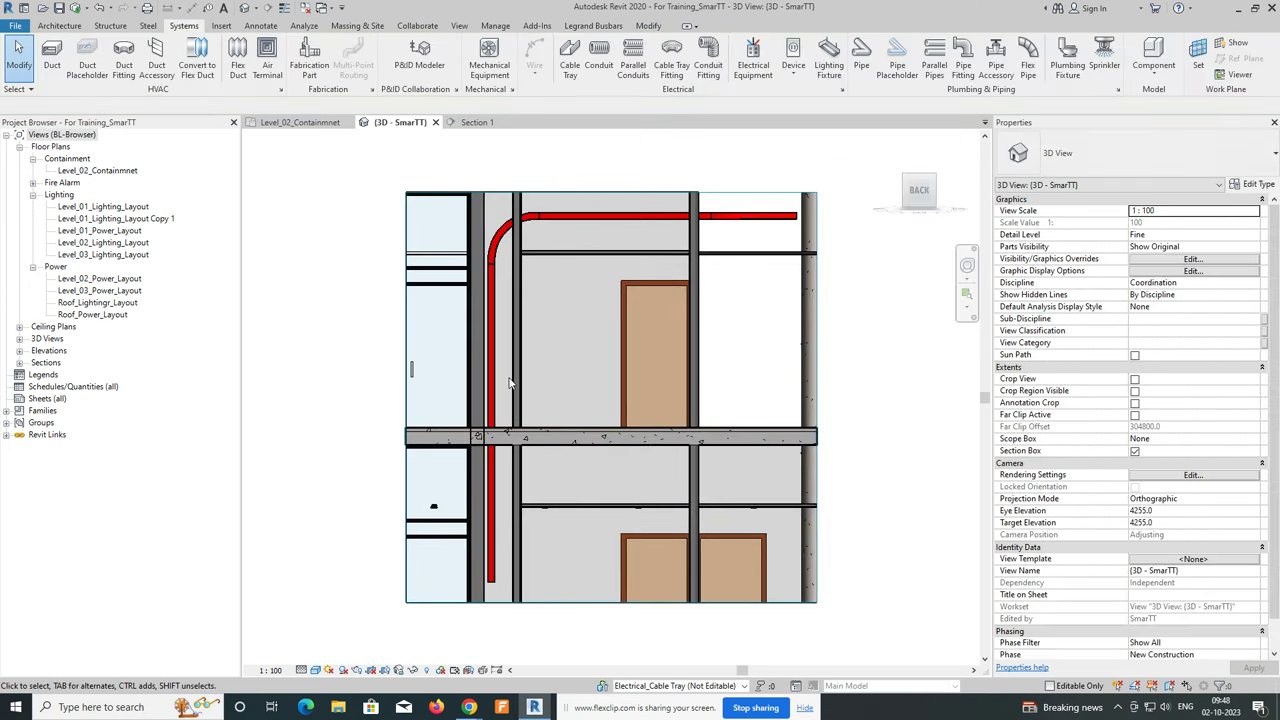
pyautogui.click(488, 390)
pyautogui.press('Right')
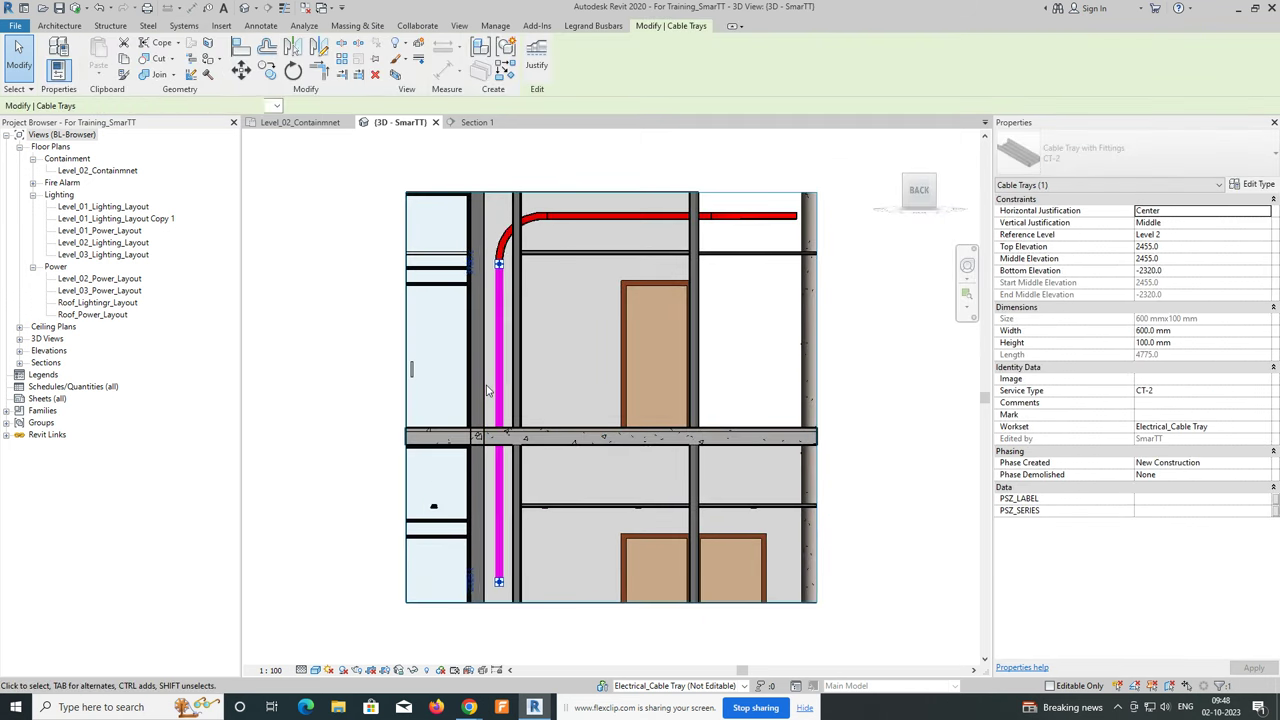
pyautogui.press('Escape')
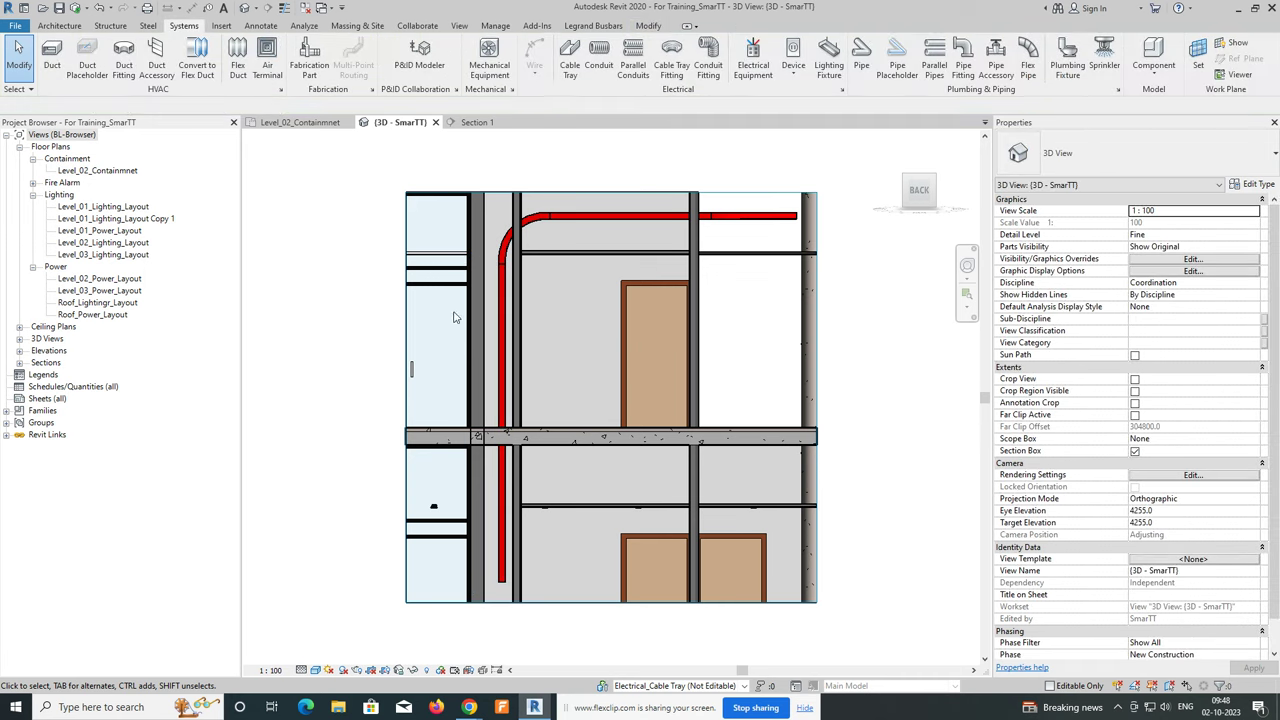
pyautogui.scroll(2, 530, 260)
pyautogui.click(536, 242)
pyautogui.write('400')
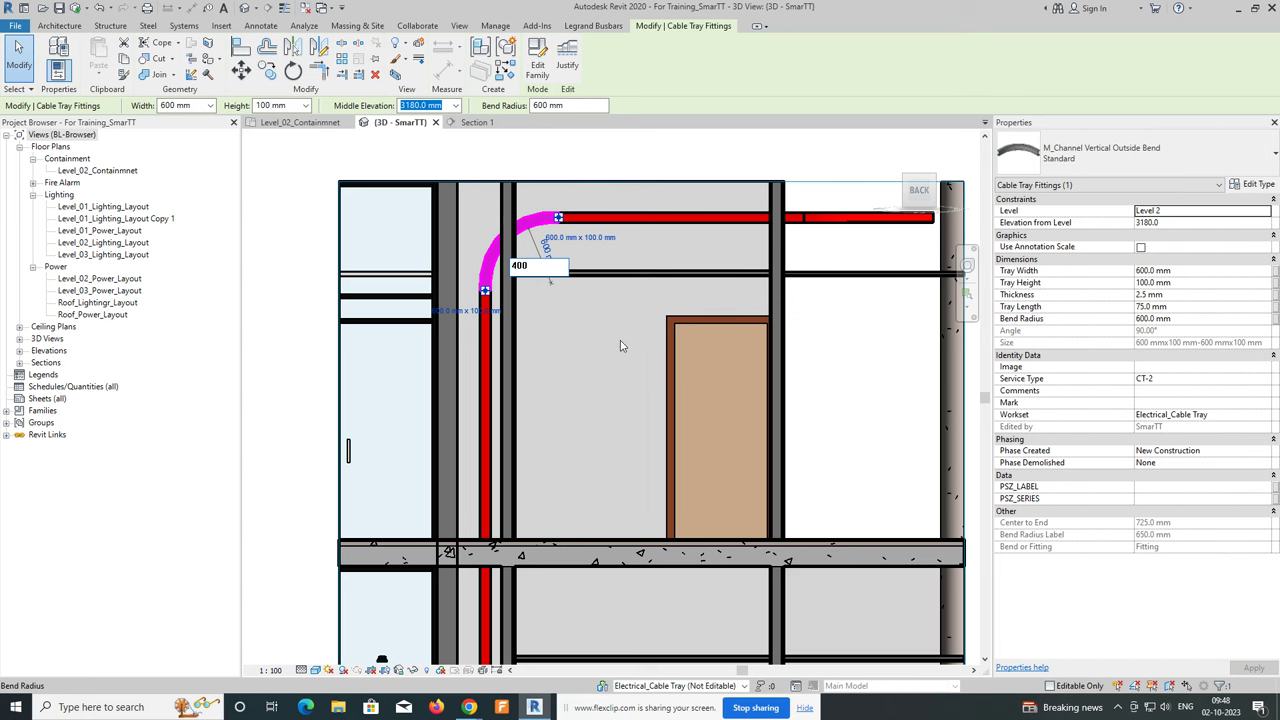
pyautogui.press('Escape')
pyautogui.press('Escape')
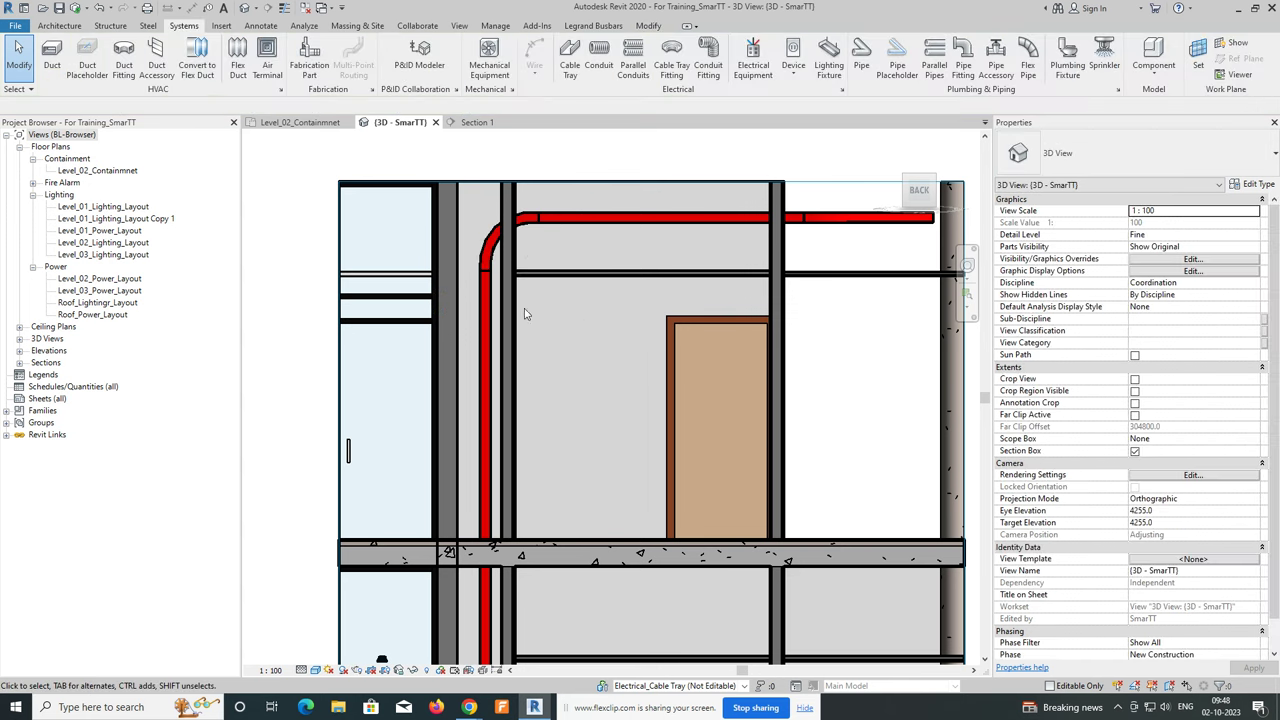
pyautogui.click(486, 340)
pyautogui.press('Left')
pyautogui.press('Left')
pyautogui.press('Left')
pyautogui.press('Left')
pyautogui.press('Left')
pyautogui.press('Left')
pyautogui.press('Left')
pyautogui.press('Left')
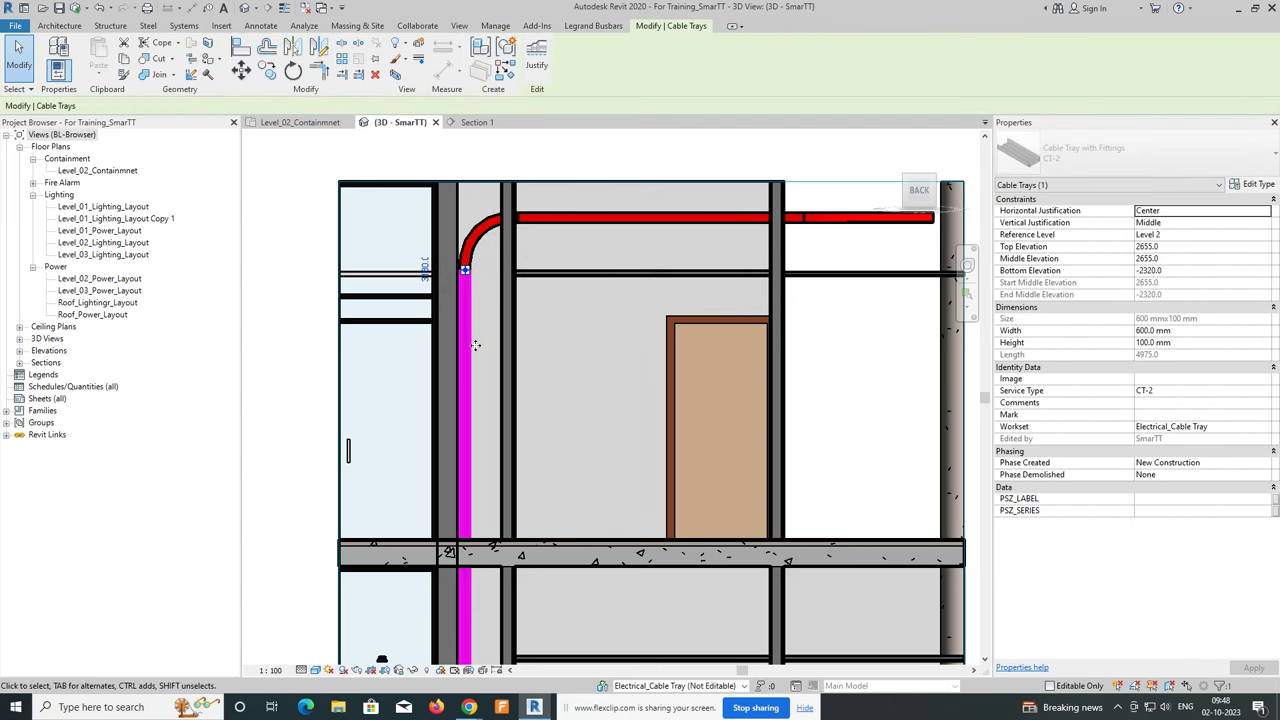
pyautogui.press('Escape')
# Orbit around the section-boxed 3D model, then return to the Level_02_Containmnet floor plan.
pyautogui.scroll(-2, 475, 345)
pyautogui.moveTo(596, 364)
pyautogui.keyDown('shift'); pyautogui.mouseDown(button='middle')
pyautogui.moveTo(585, 465)
pyautogui.moveTo(760, 255)
pyautogui.mouseUp(button='middle'); pyautogui.keyUp('shift')
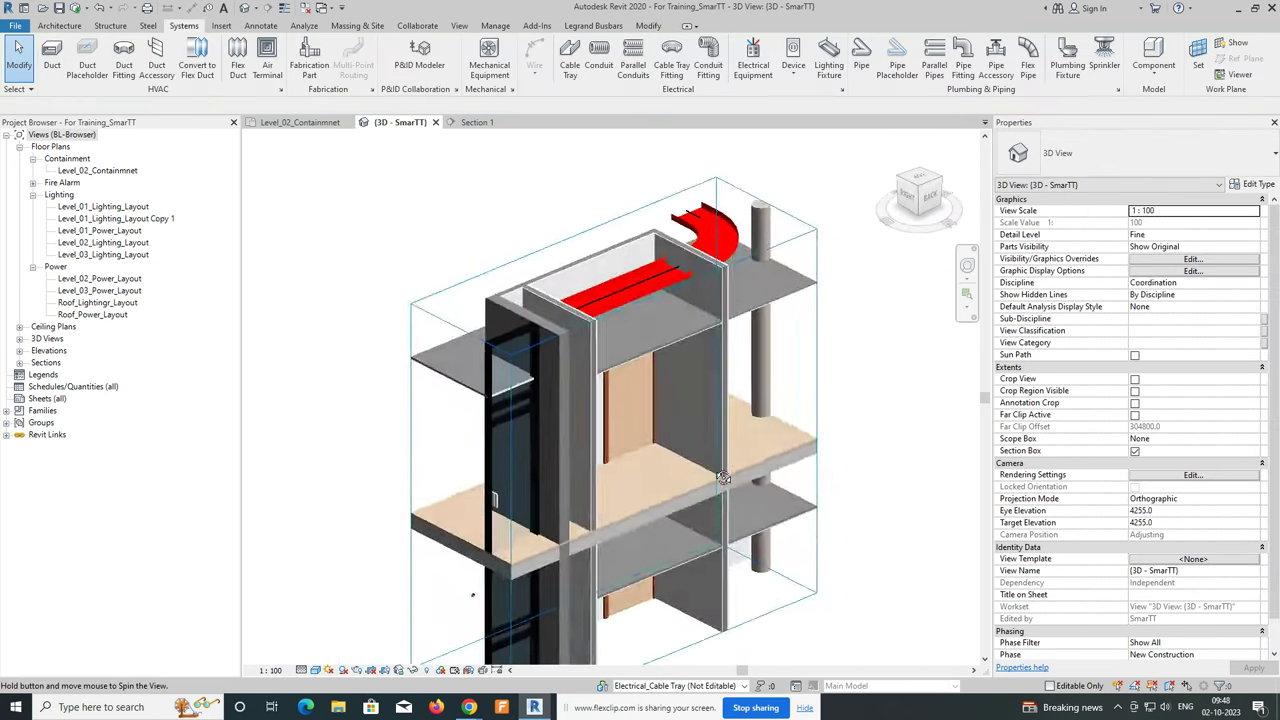
pyautogui.click(760, 255)
pyautogui.scroll(-3, 760, 255)
pyautogui.keyDown('shift'); pyautogui.moveTo(760, 255); pyautogui.dragTo(894, 491, button='middle'); pyautogui.keyUp('shift')
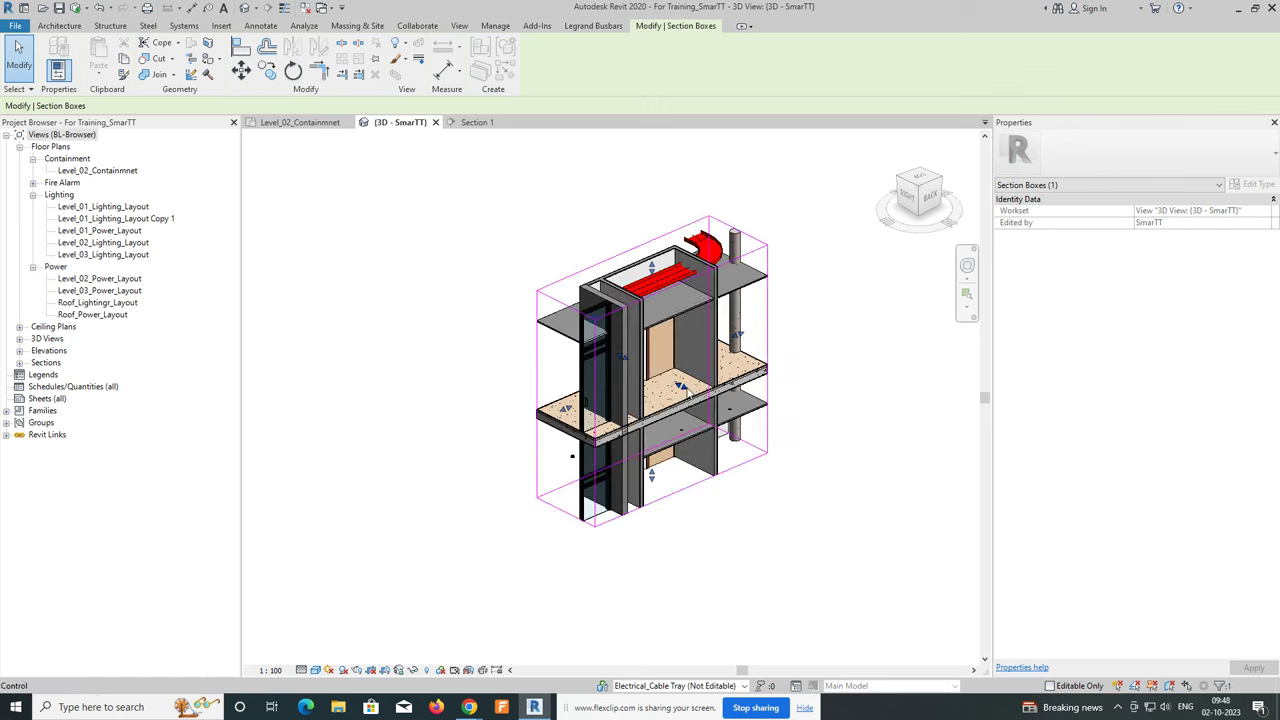
pyautogui.scroll(2, 690, 337)
pyautogui.moveTo(690, 337)
pyautogui.keyDown('shift'); pyautogui.mouseDown(button='middle')
pyautogui.moveTo(416, 390)
pyautogui.moveTo(558, 412)
pyautogui.mouseUp(button='middle'); pyautogui.keyUp('shift')
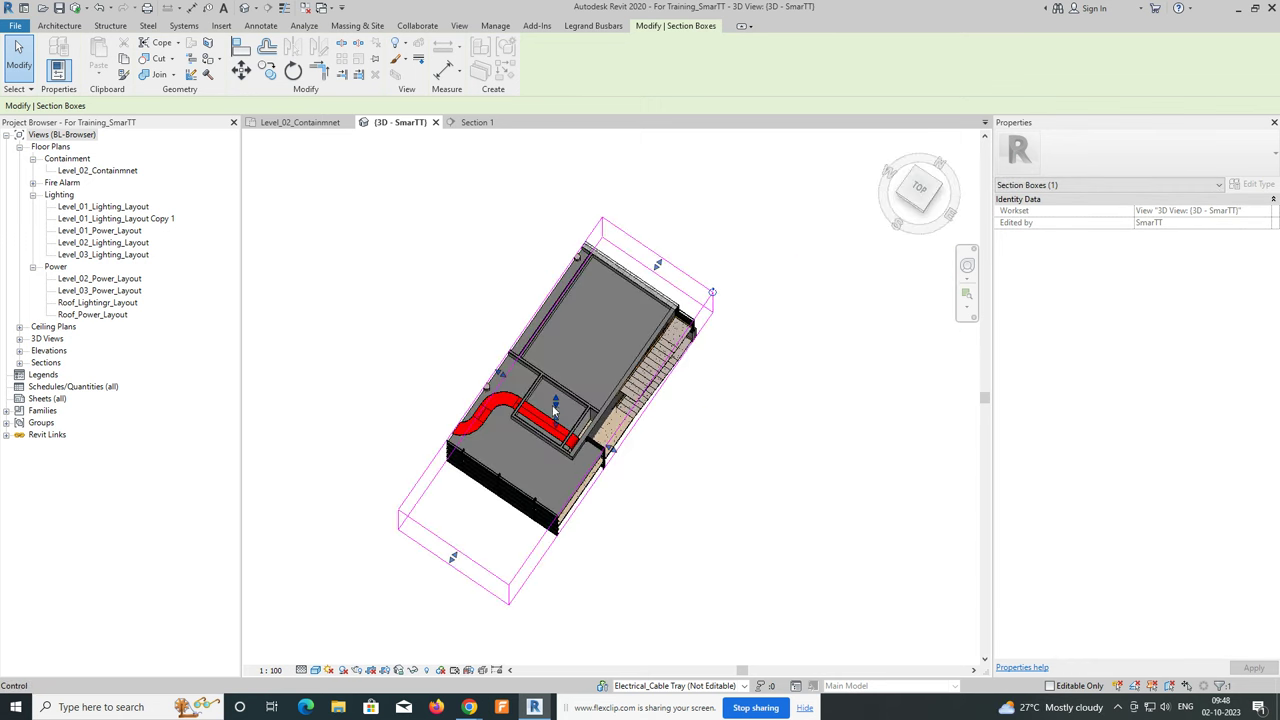
pyautogui.keyDown('shift'); pyautogui.moveTo(503, 380); pyautogui.dragTo(316, 140, button='middle'); pyautogui.keyUp('shift')
pyautogui.click(318, 123)
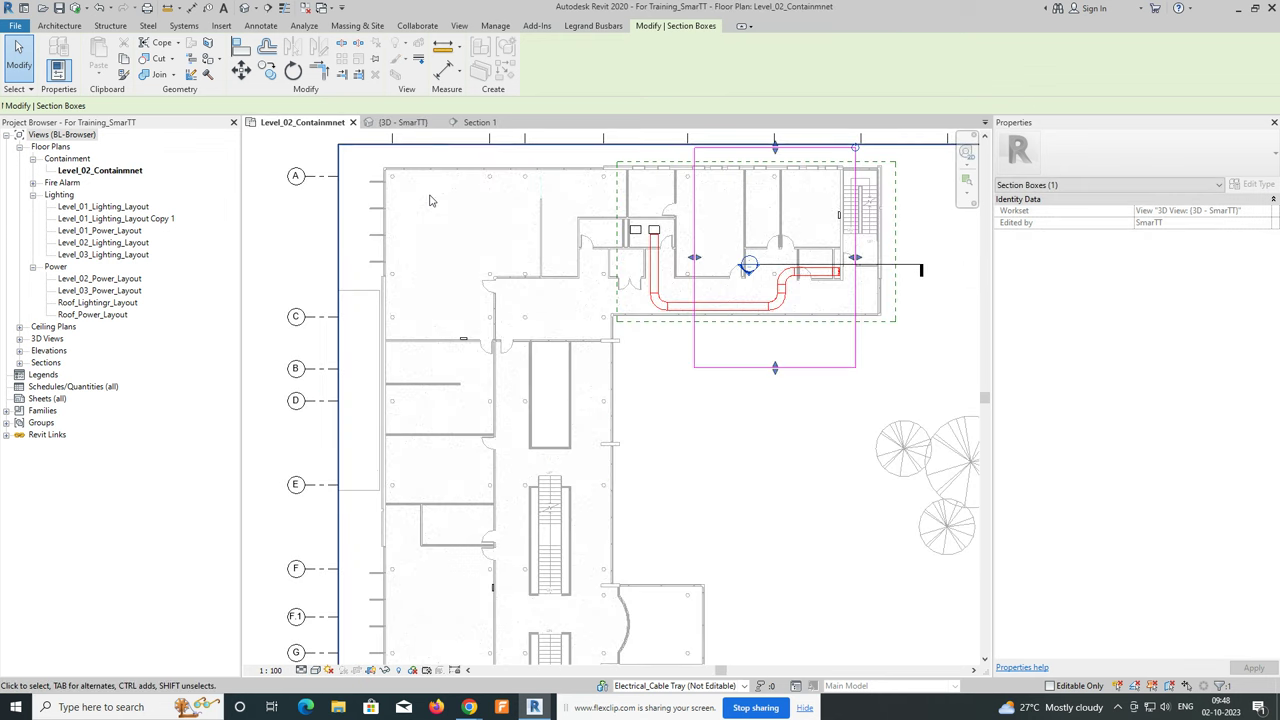
# Move Section 1 over the tray run and rotate it 90° across the vertical CT-2 tray.
pyautogui.scroll(1, 652, 365)
pyautogui.click(700, 420)
pyautogui.click(810, 326)
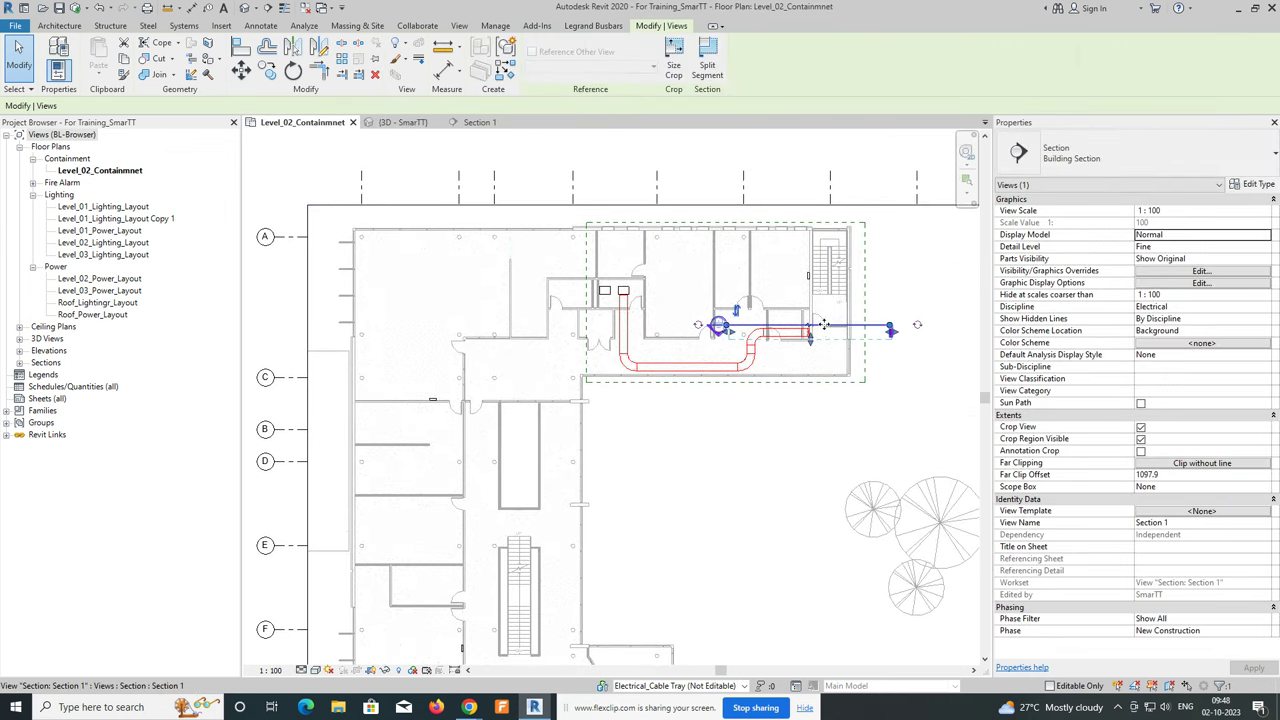
pyautogui.scroll(1, 810, 323)
pyautogui.moveTo(810, 323); pyautogui.dragTo(549, 261)
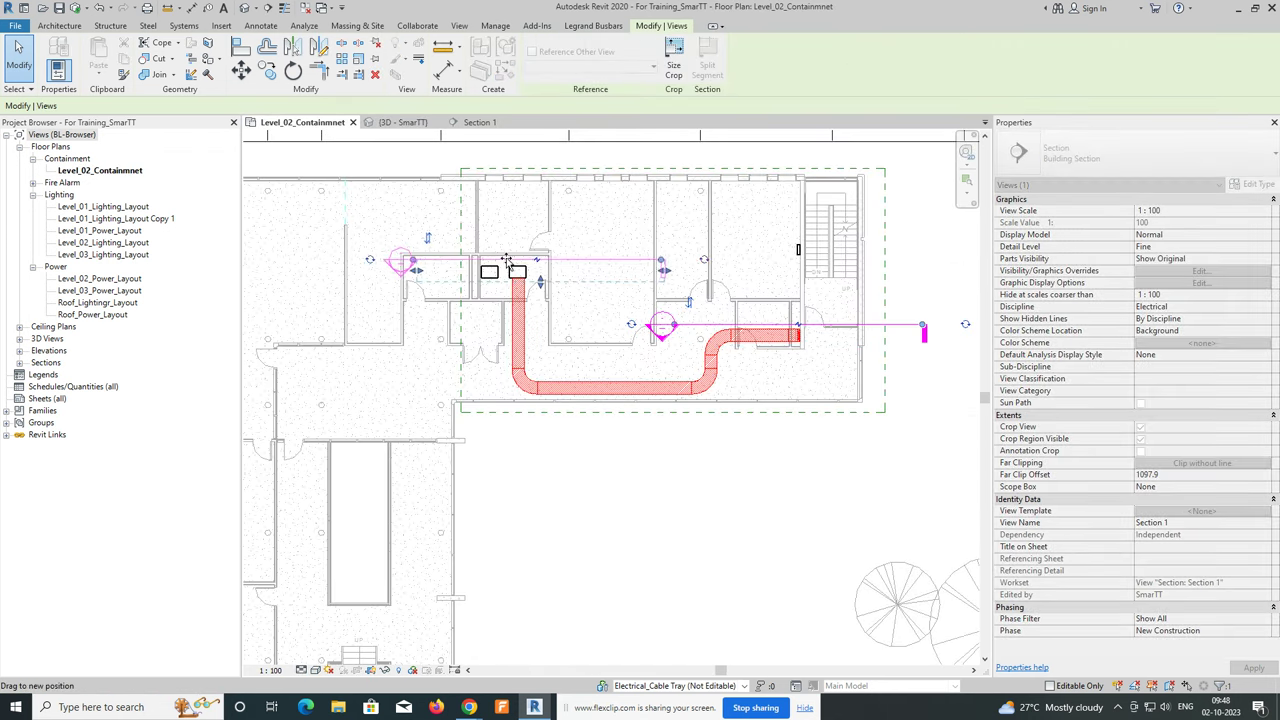
pyautogui.click(292, 70)
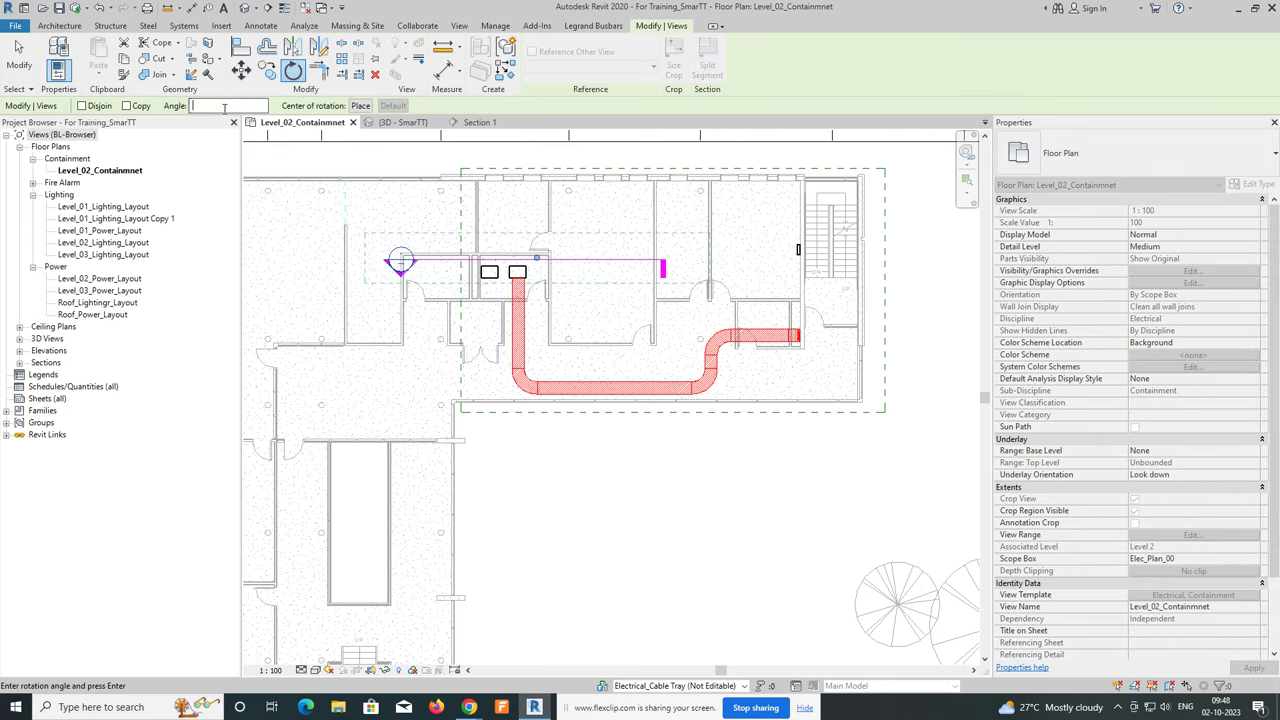
pyautogui.write('90')
pyautogui.press('Return')
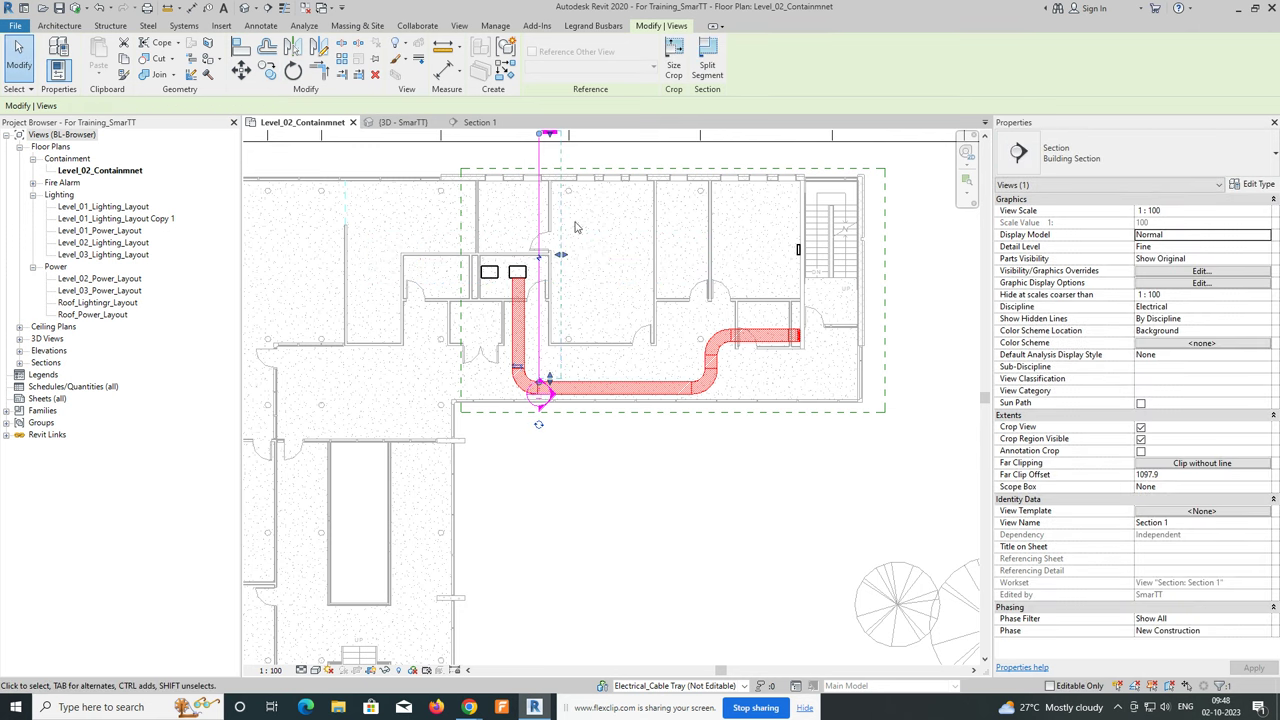
pyautogui.moveTo(530, 240); pyautogui.dragTo(506, 249)
pyautogui.rightClick(506, 249)
# In the Section 1 view, draw a CT-2 riser from the tray end down to above the panel.
pyautogui.click(545, 333)
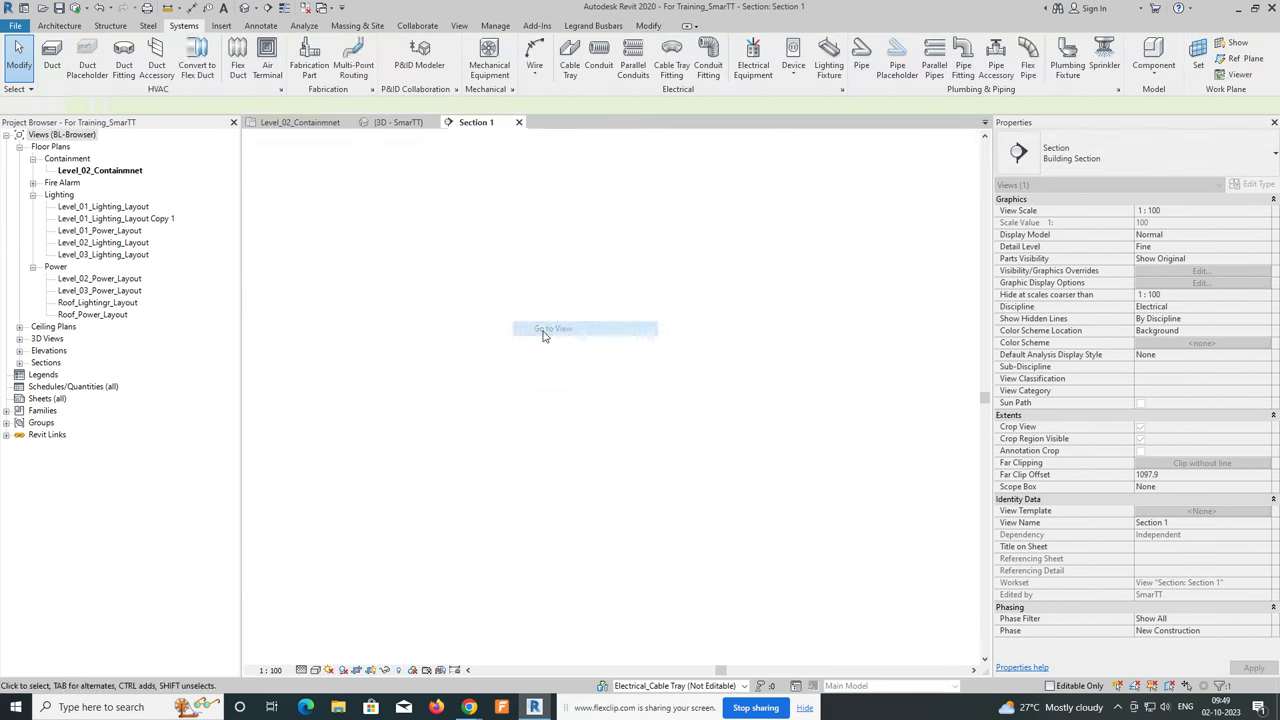
pyautogui.click(556, 265)
pyautogui.scroll(3, 550, 265)
pyautogui.rightClick(547, 260)
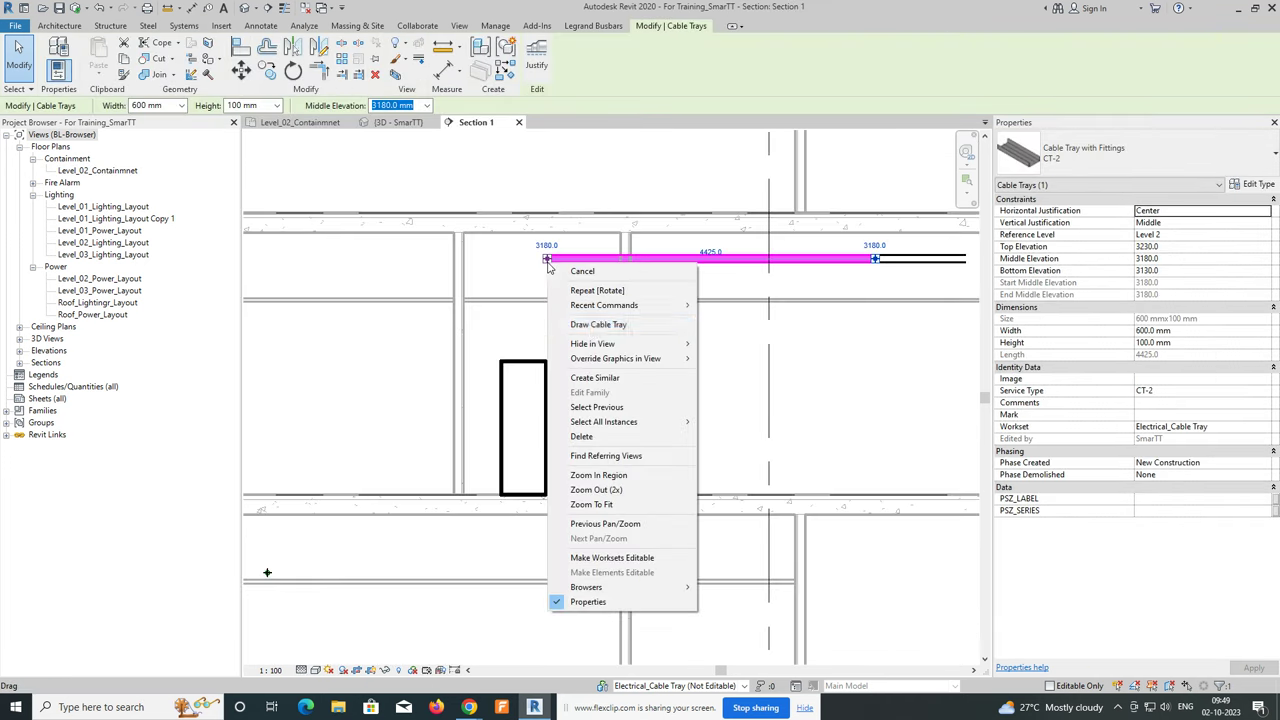
pyautogui.click(598, 324)
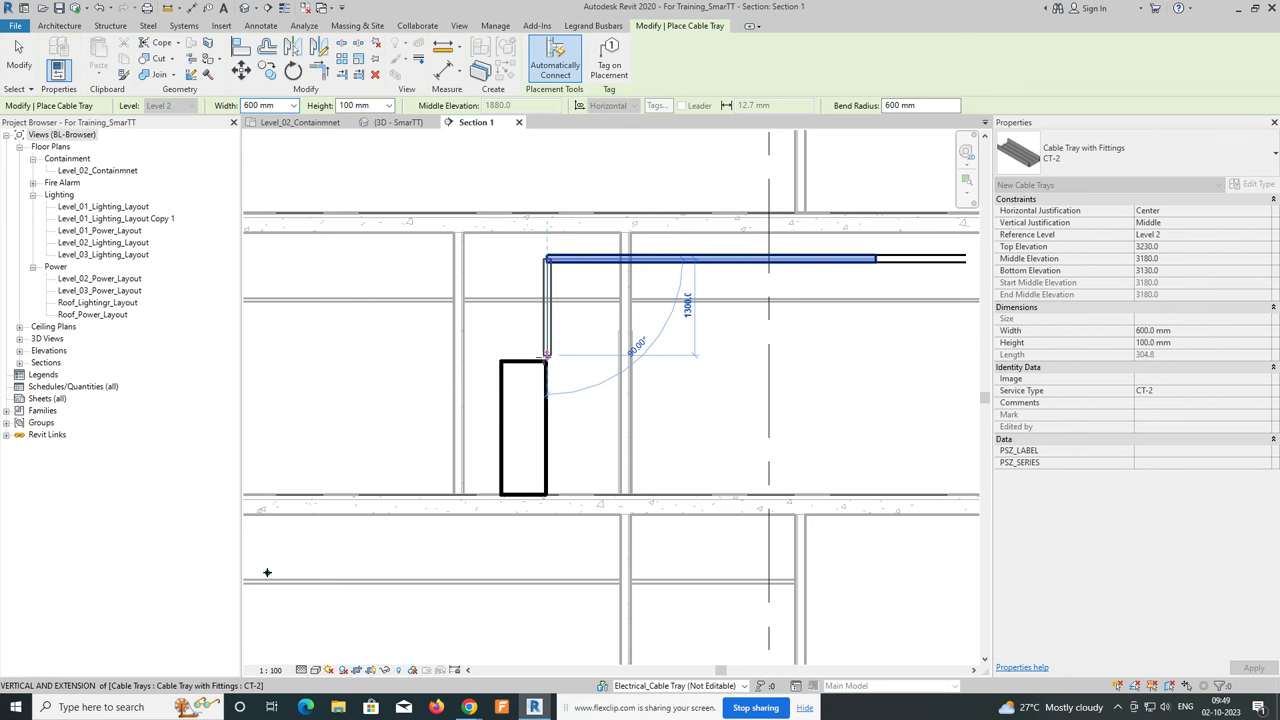
pyautogui.click(546, 355)
pyautogui.press('Escape')
pyautogui.press('Escape')
# Select the tray run and panel together and show them in a 3D selection box.
pyautogui.click(517, 335)
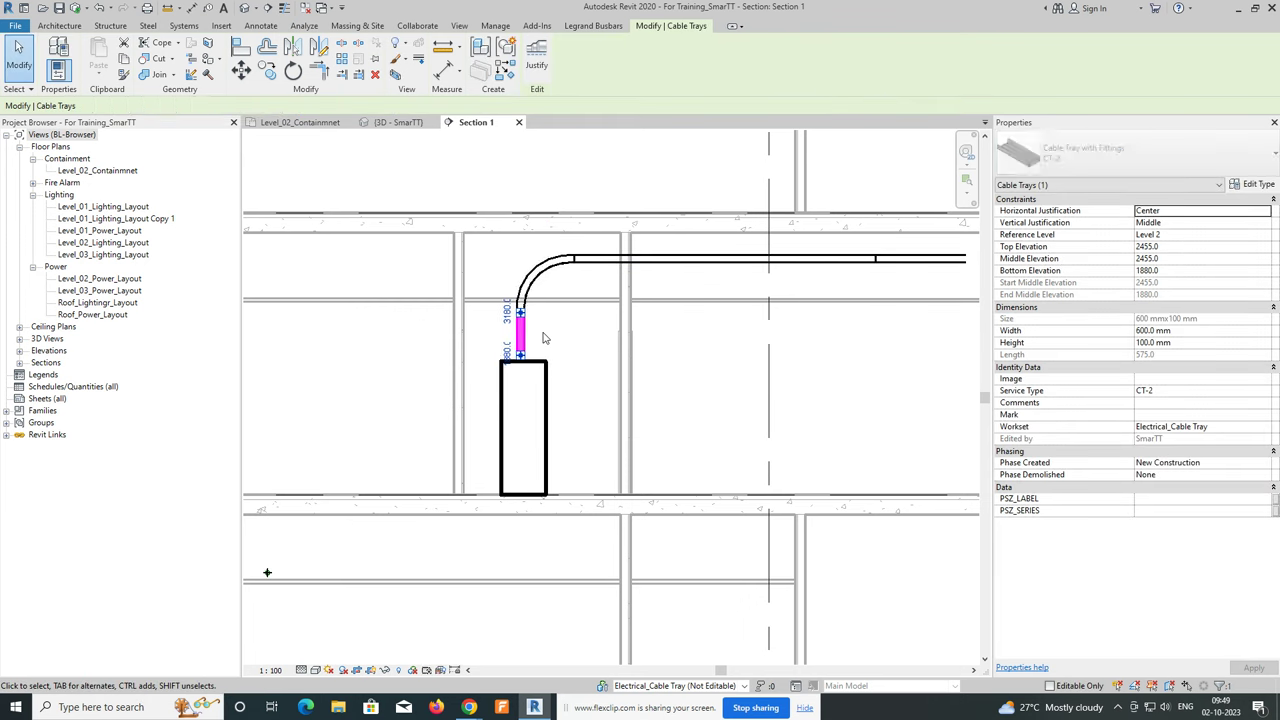
pyautogui.press('Escape')
pyautogui.scroll(-4, 478, 300)
pyautogui.moveTo(435, 252); pyautogui.dragTo(662, 420)
pyautogui.click(395, 75)
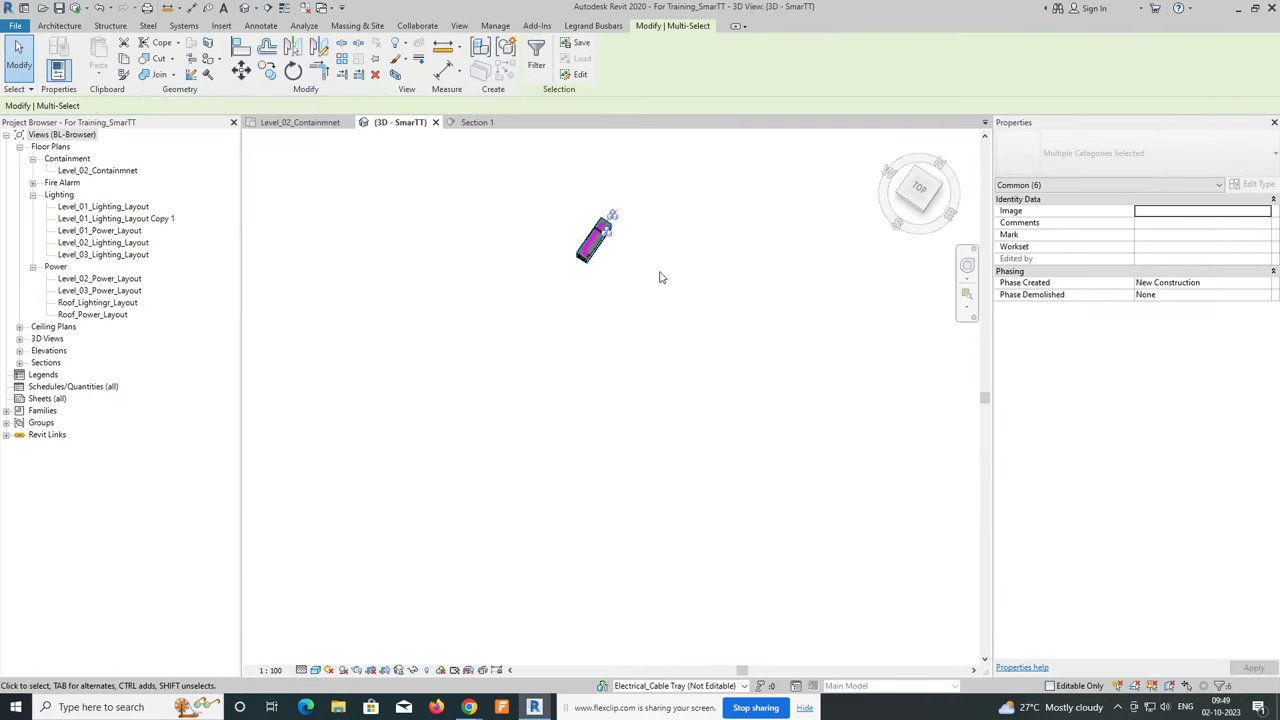
# Raise the upper horizontal CT-2 tray to about 3413.9 in the boxed 3D view.
pyautogui.moveTo(611, 271)
pyautogui.keyDown('shift'); pyautogui.mouseDown(button='middle')
pyautogui.moveTo(669, 203)
pyautogui.moveTo(486, 357)
pyautogui.moveTo(831, 346)
pyautogui.moveTo(643, 291)
pyautogui.moveTo(629, 200)
pyautogui.moveTo(582, 190)
pyautogui.moveTo(538, 303)
pyautogui.moveTo(457, 314)
pyautogui.moveTo(657, 214)
pyautogui.moveTo(662, 265)
pyautogui.moveTo(663, 214)
pyautogui.mouseUp(button='middle'); pyautogui.keyUp('shift')
pyautogui.press('Escape')
pyautogui.scroll(3, 629, 200)
pyautogui.click(660, 232)
pyautogui.click(670, 204)
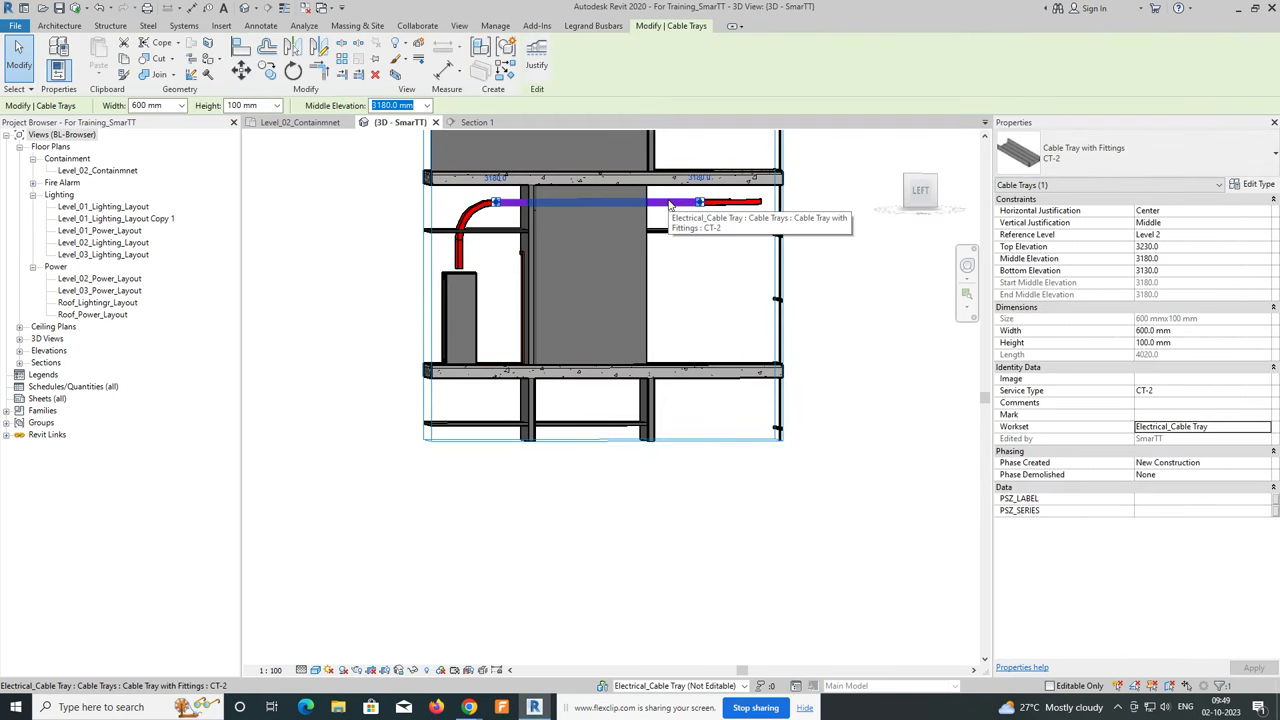
pyautogui.write('3413.9')
pyautogui.press('Return')
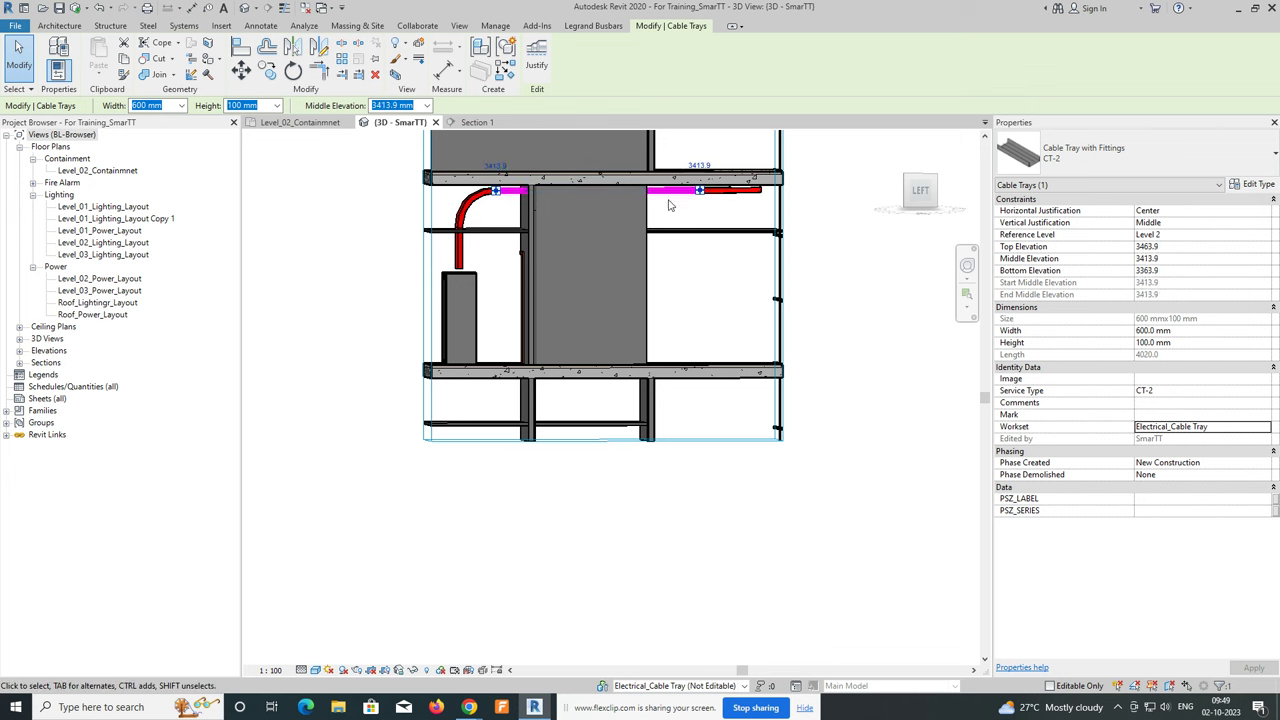
pyautogui.click(670, 204)
# On the Level_02_Containmnet plan, delete the red run's corner bend and stretch the horizontal tray left.
pyautogui.click(320, 127)
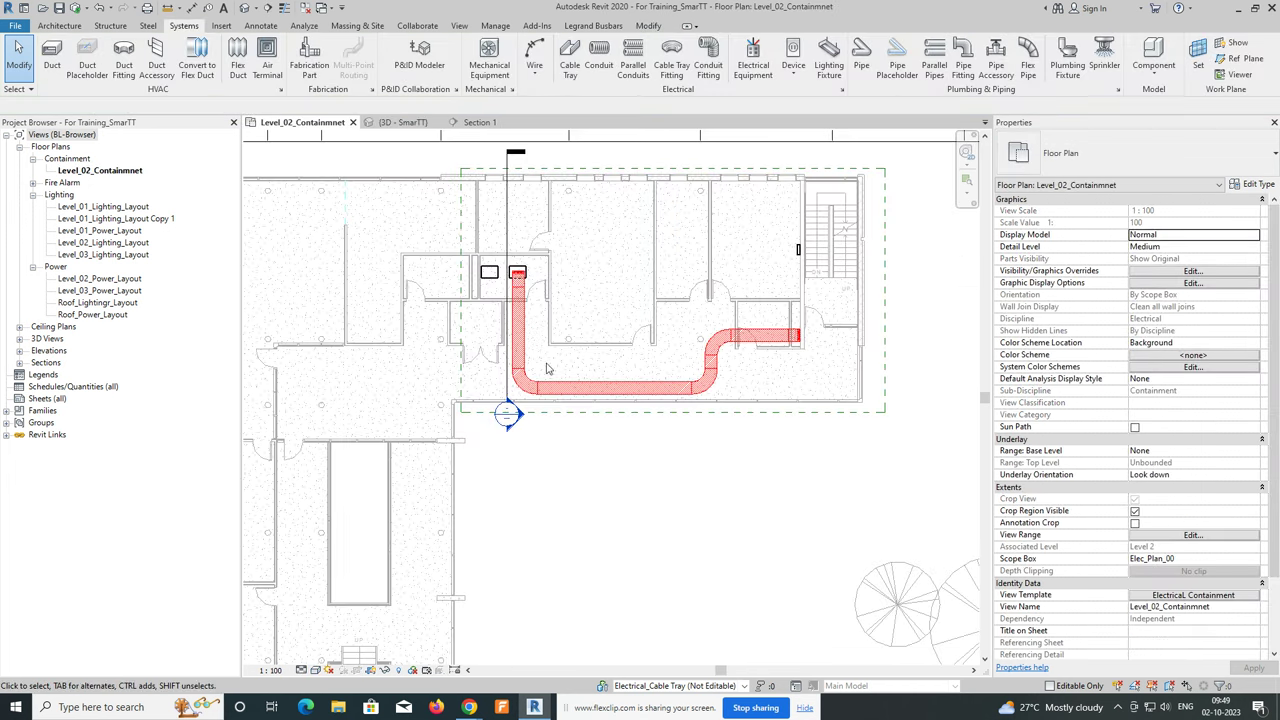
pyautogui.moveTo(683, 383); pyautogui.dragTo(805, 381, button='middle')
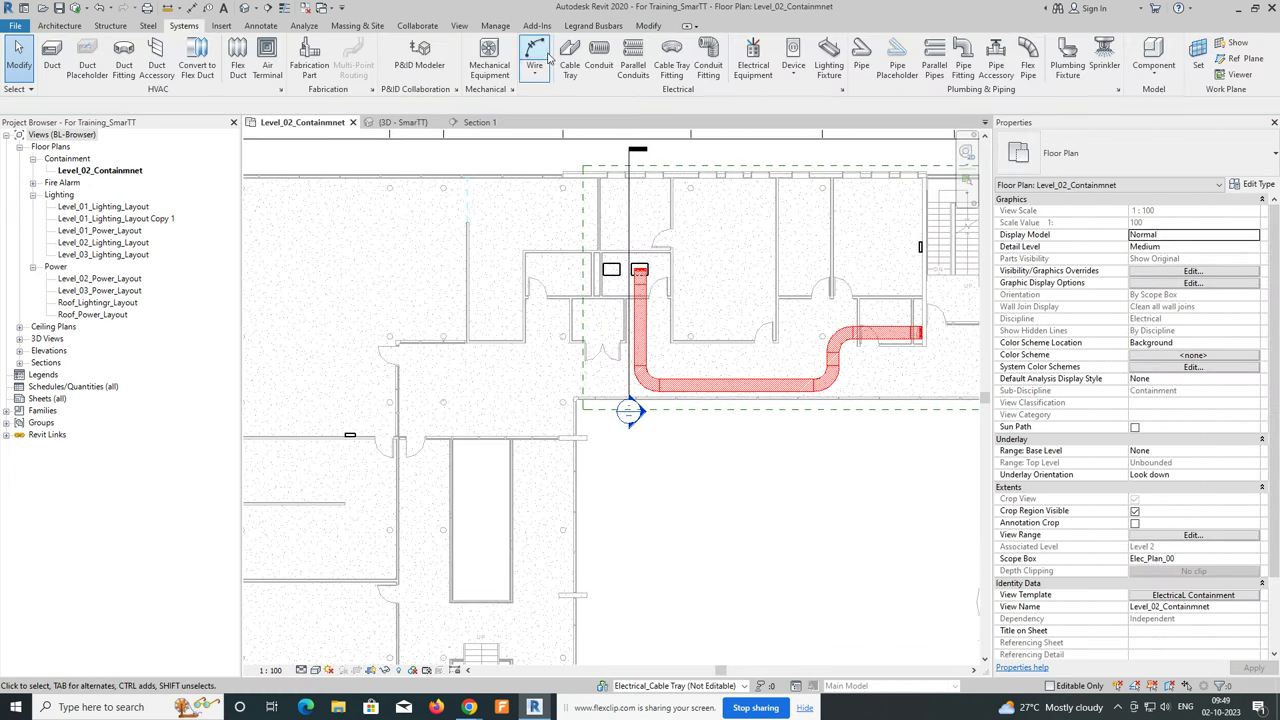
pyautogui.click(645, 377)
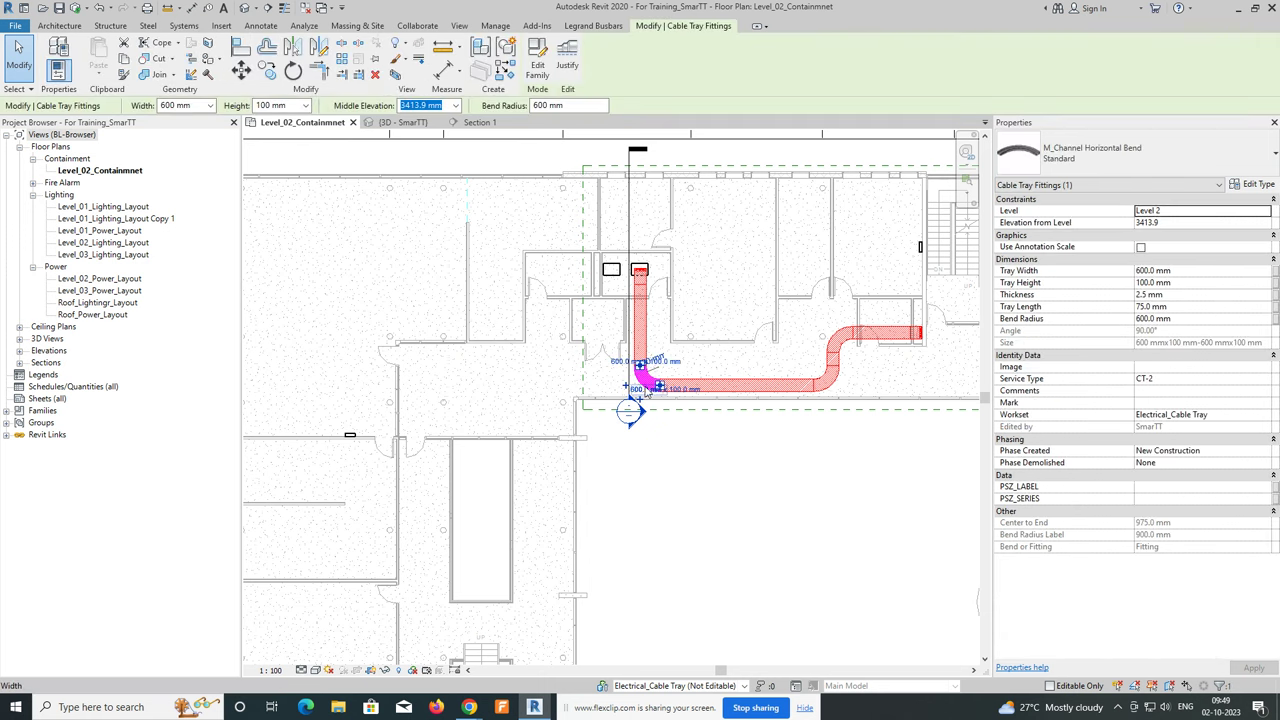
pyautogui.press('Delete')
pyautogui.click(700, 385)
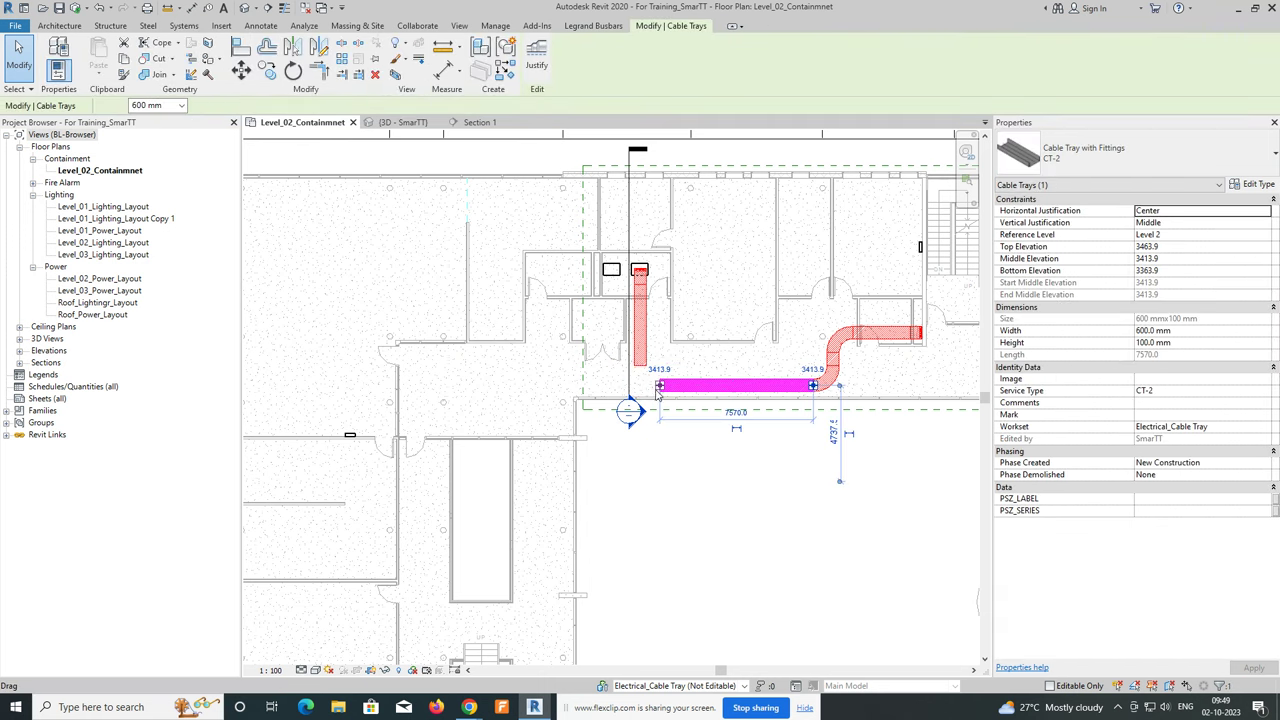
pyautogui.moveTo(660, 385); pyautogui.dragTo(430, 384)
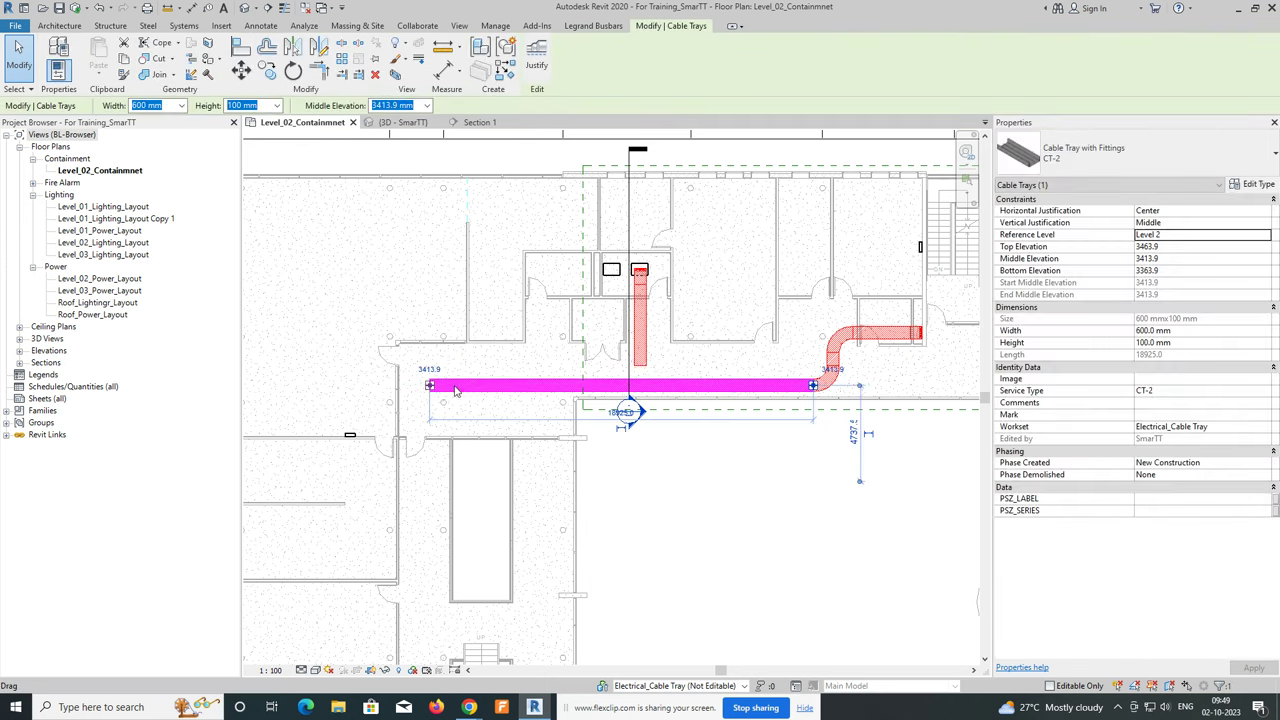
pyautogui.press('Escape')
# Adjust the vertical tray's lower end and straighten it back to 90°.
pyautogui.scroll(2, 539, 401)
pyautogui.scroll(2, 539, 401)
pyautogui.moveTo(539, 401); pyautogui.dragTo(510, 398, button='middle')
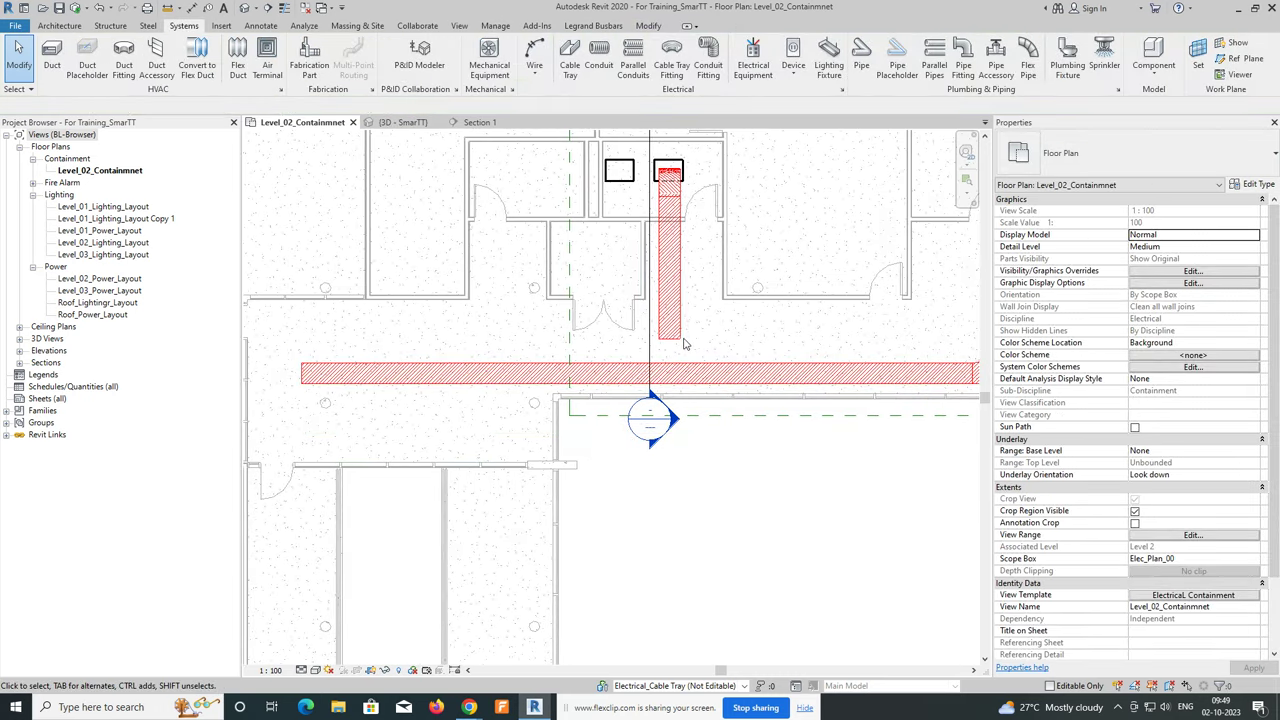
pyautogui.click(681, 340)
pyautogui.moveTo(670, 337); pyautogui.dragTo(680, 336)
pyautogui.click(718, 324)
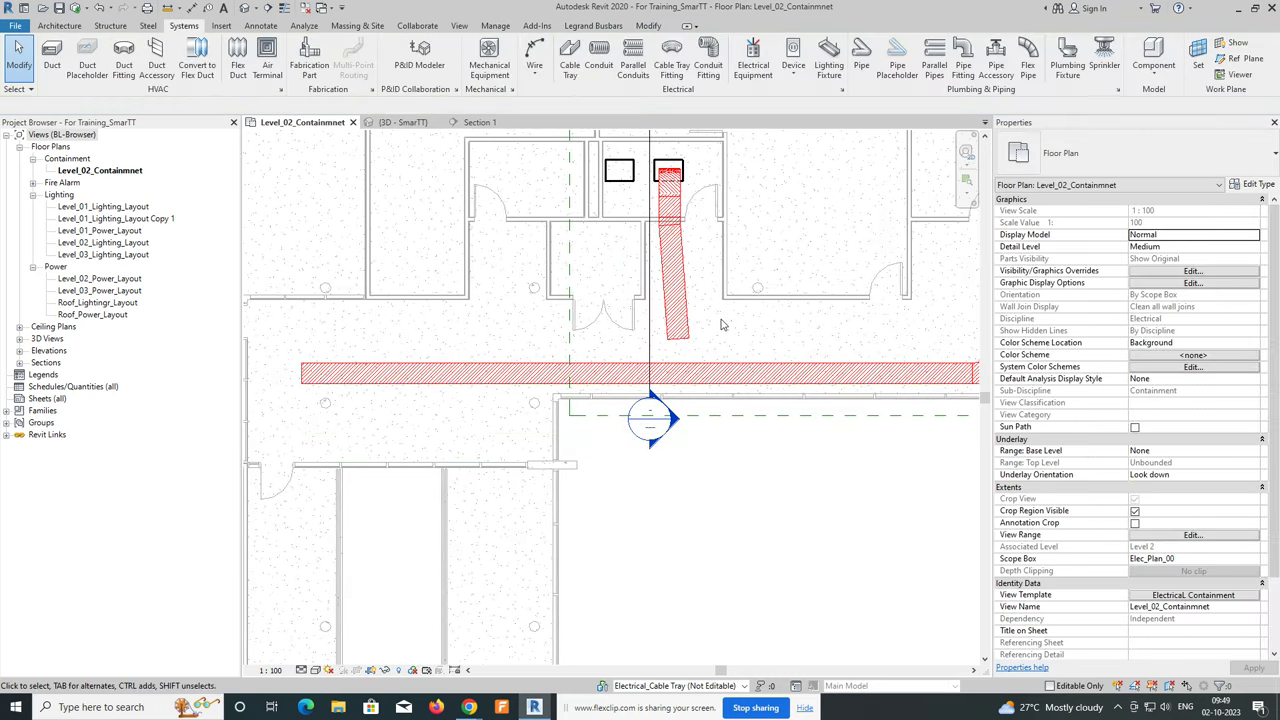
pyautogui.click(680, 337)
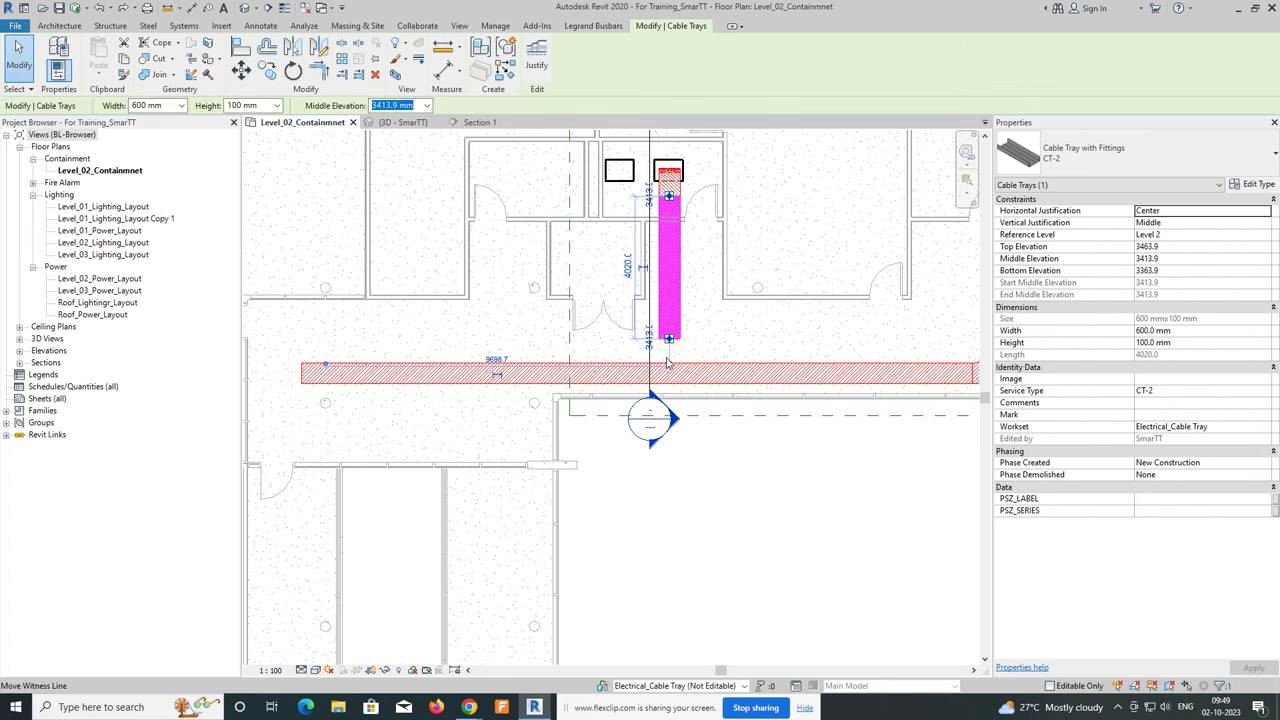
pyautogui.moveTo(668, 340); pyautogui.dragTo(668, 374)
pyautogui.press('Escape')
# Shorten the 600 mm CT-2 tray to a 1200 mm stub beside the section marker.
pyautogui.scroll(-2, 683, 354)
pyautogui.moveTo(472, 371); pyautogui.dragTo(545, 337, button='middle')
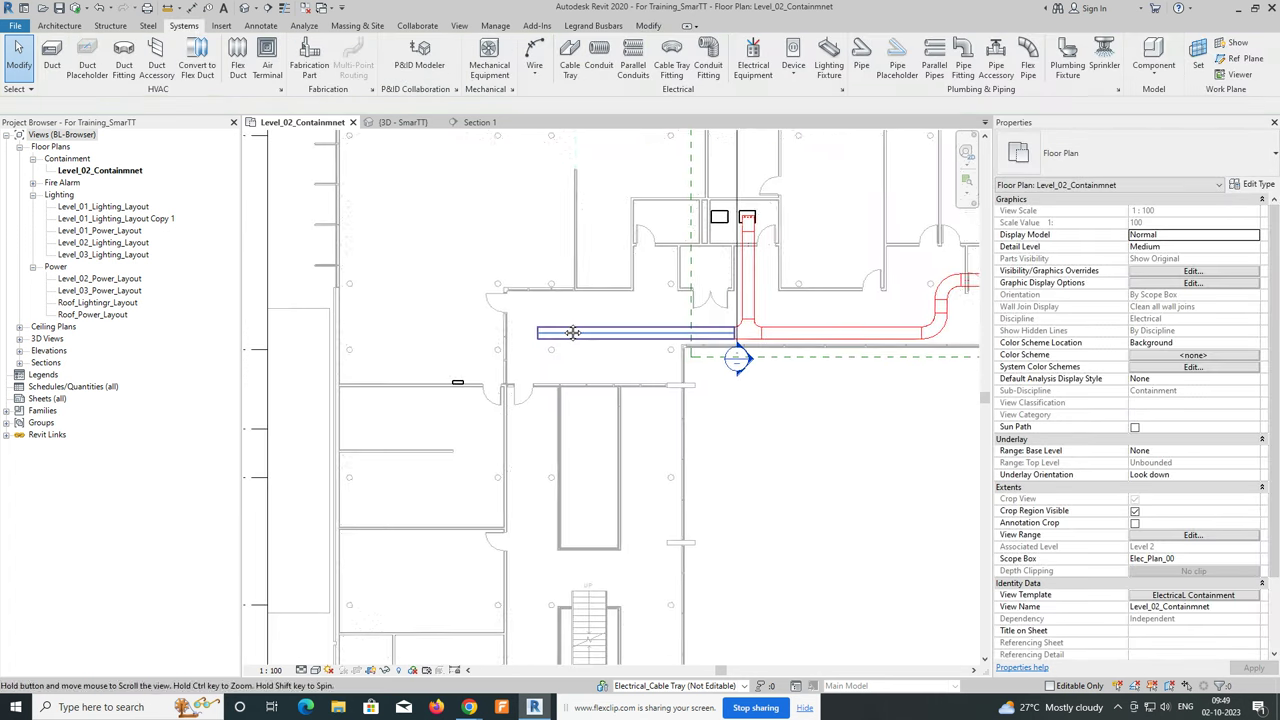
pyautogui.click(540, 344)
pyautogui.scroll(1, 596, 340)
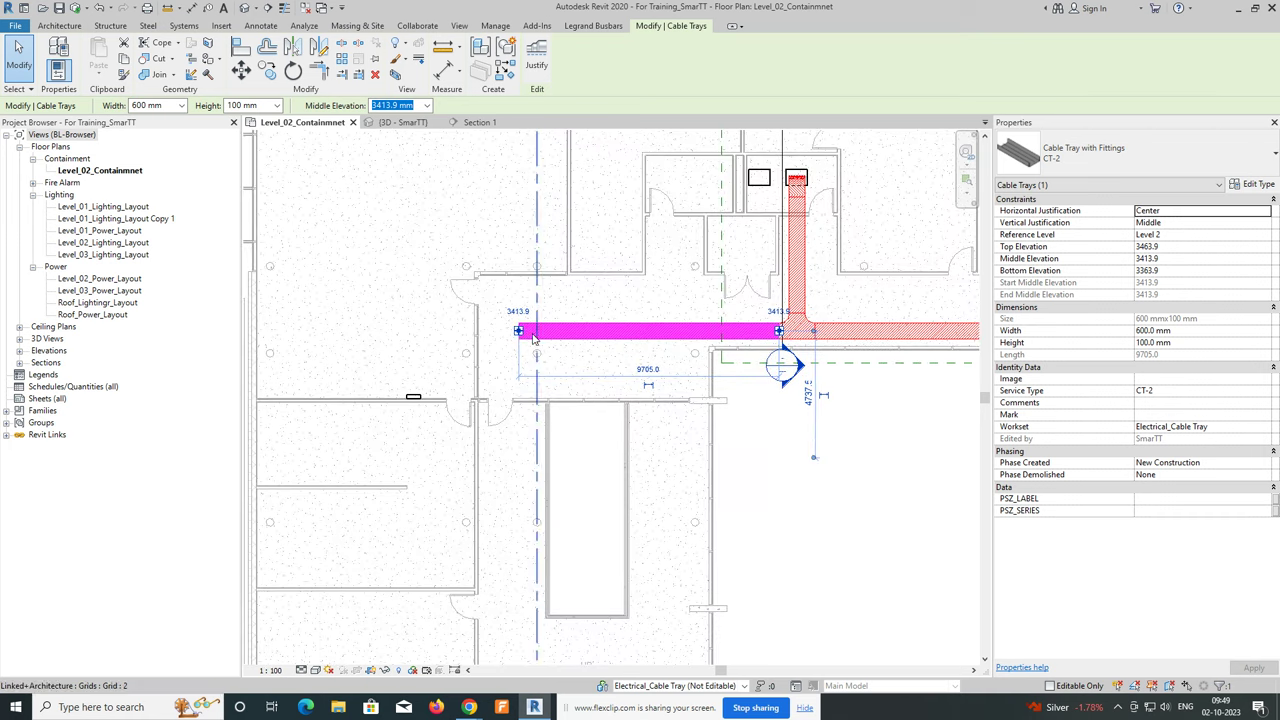
pyautogui.moveTo(620, 333); pyautogui.dragTo(746, 330)
pyautogui.scroll(1, 778, 340)
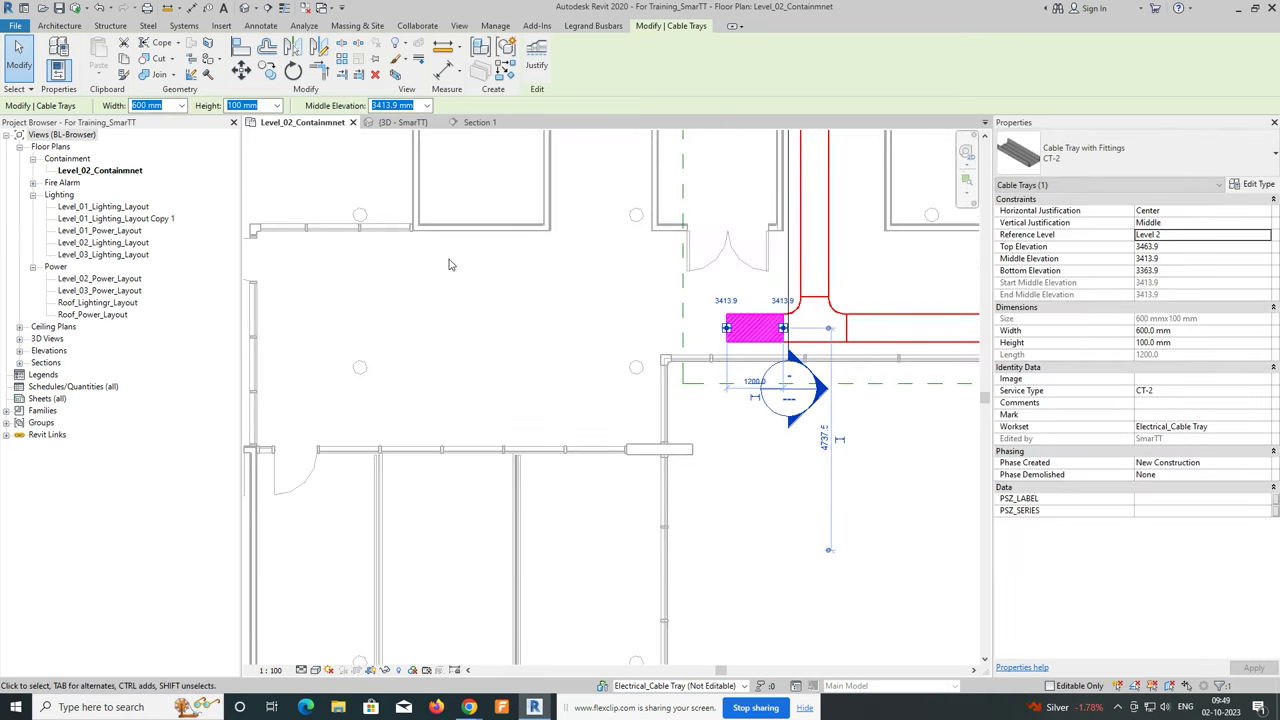
pyautogui.press('Escape')
pyautogui.click(569, 58)
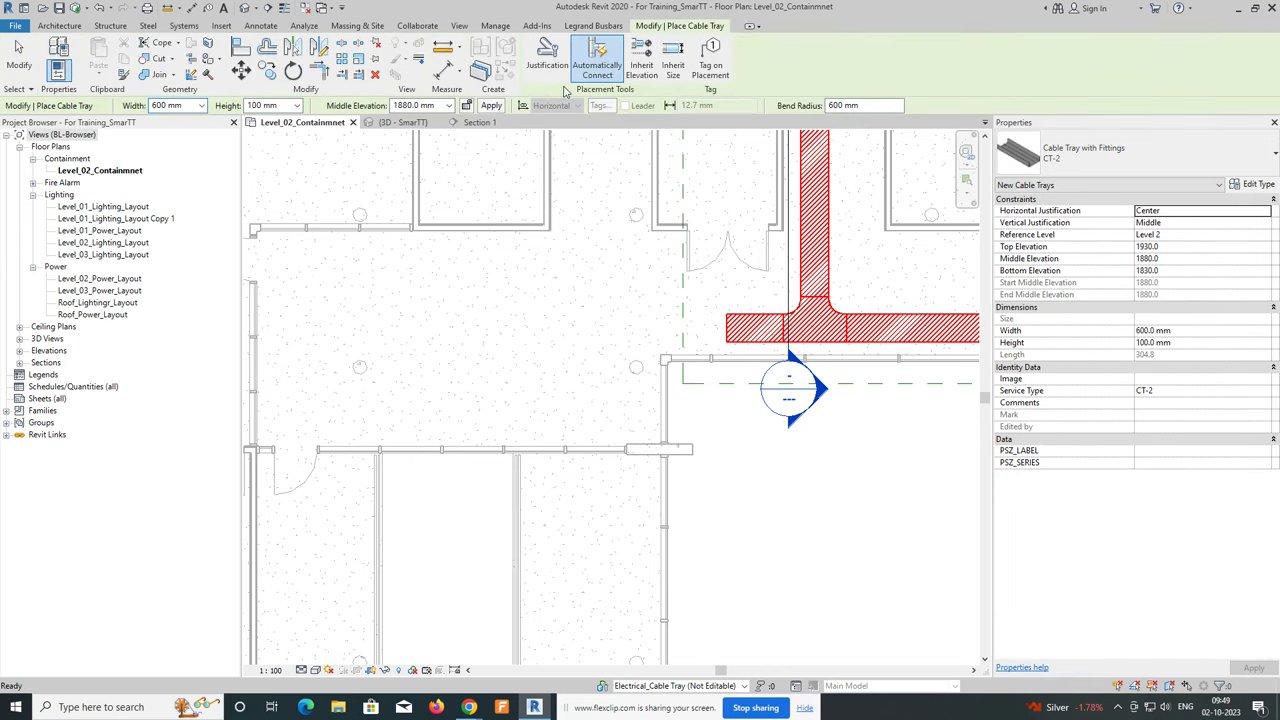
# Draw a 450 mm wide tray leftward from the existing CT-2 tray's end.
pyautogui.click(201, 106)
pyautogui.click(160, 240)
pyautogui.click(727, 328)
pyautogui.moveTo(300, 330); pyautogui.dragTo(470, 305, button='middle')
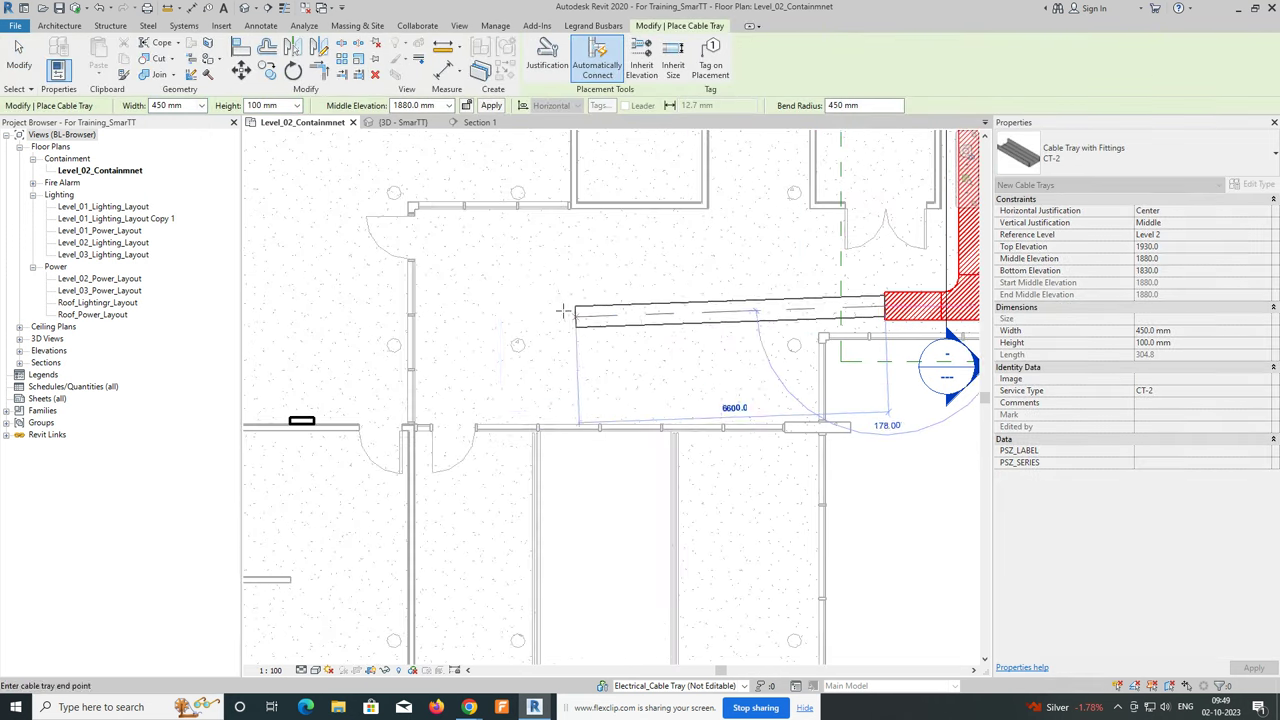
pyautogui.click(463, 302)
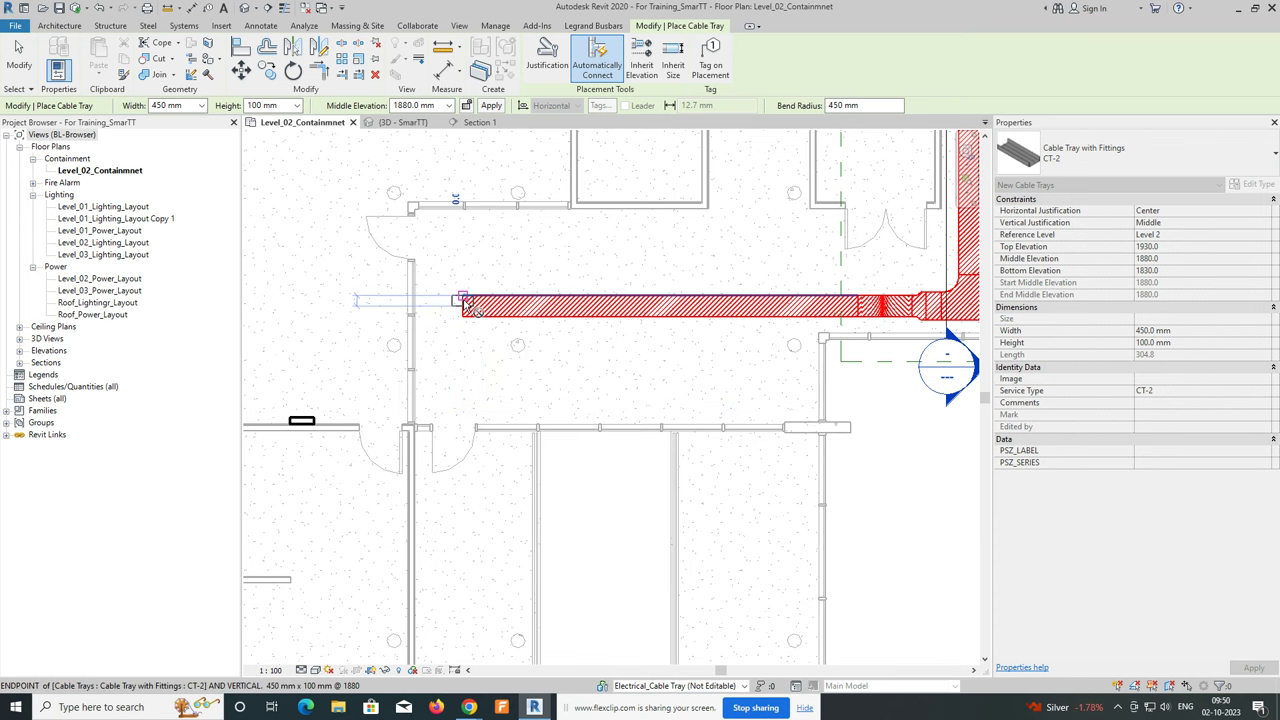
# Pan along the planned route, then abandon the downward leg and stop drawing.
pyautogui.scroll(-4, 468, 305)
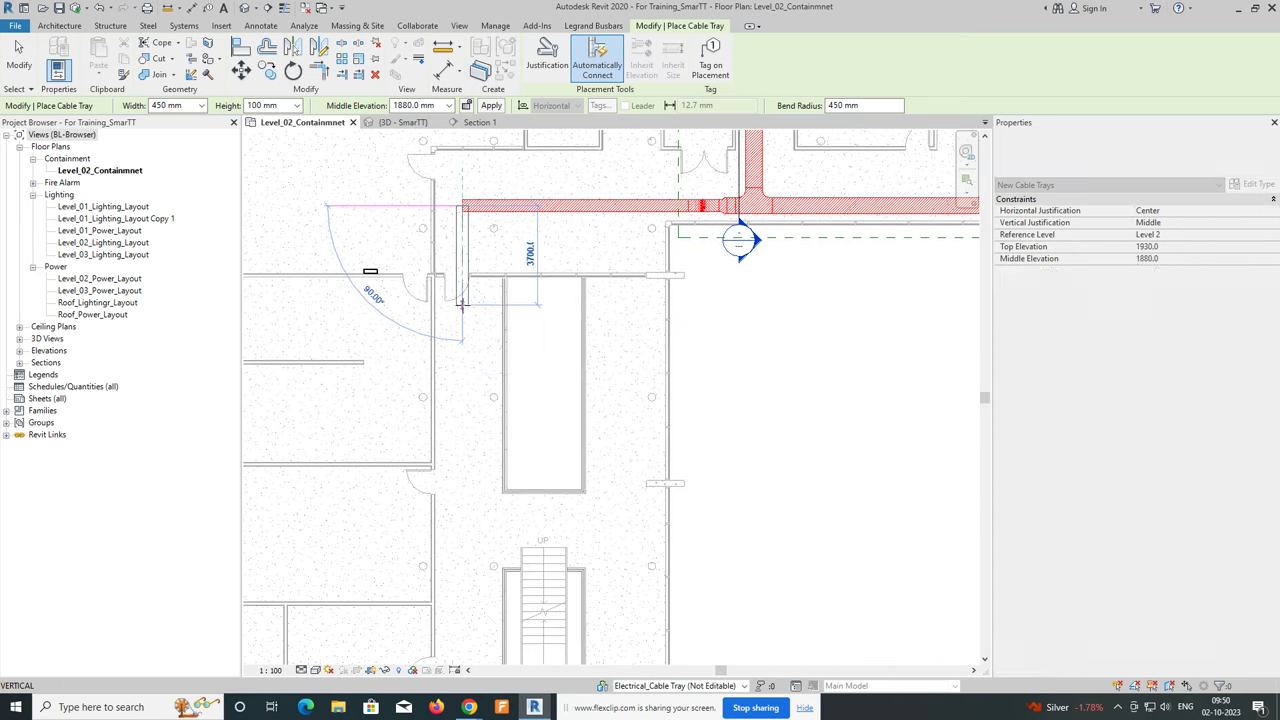
pyautogui.scroll(-2, 451, 411)
pyautogui.moveTo(455, 600); pyautogui.dragTo(455, 405, button='middle')
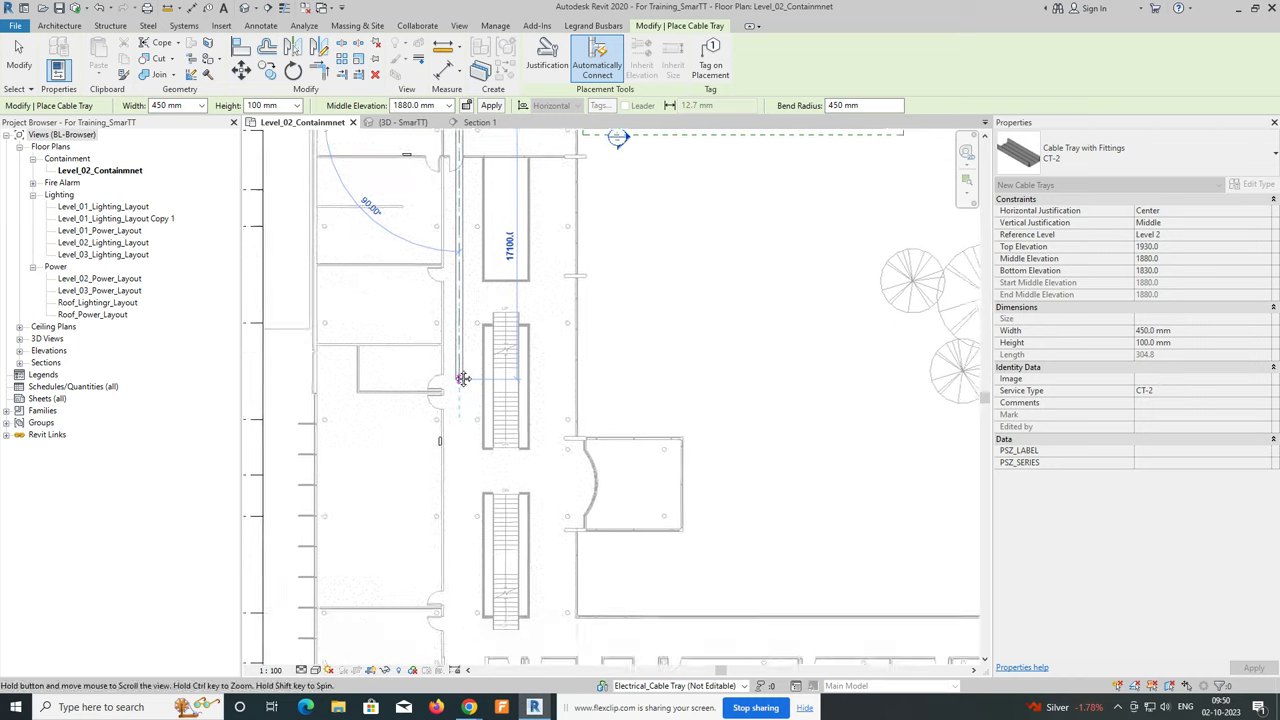
pyautogui.scroll(-3, 455, 405)
pyautogui.scroll(3, 628, 340)
pyautogui.press('Escape')
pyautogui.press('Escape')
pyautogui.scroll(2, 628, 340)
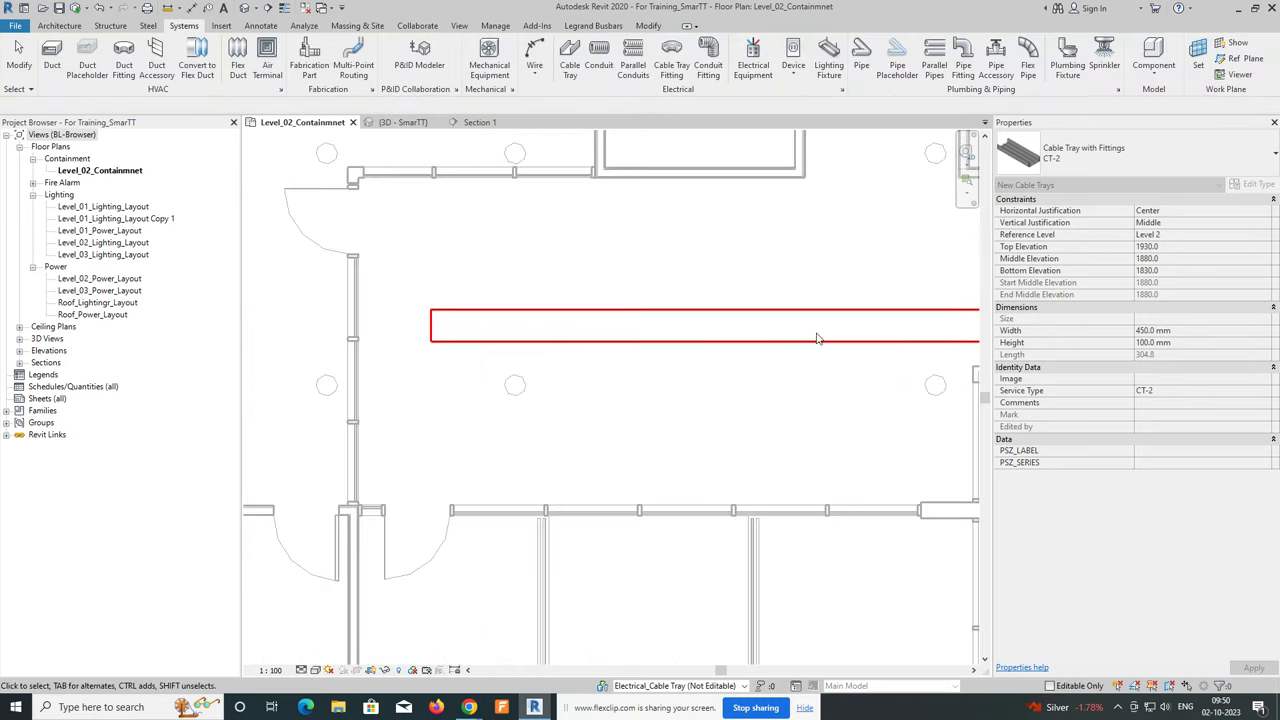
pyautogui.scroll(2, 628, 340)
pyautogui.scroll(1, 628, 342)
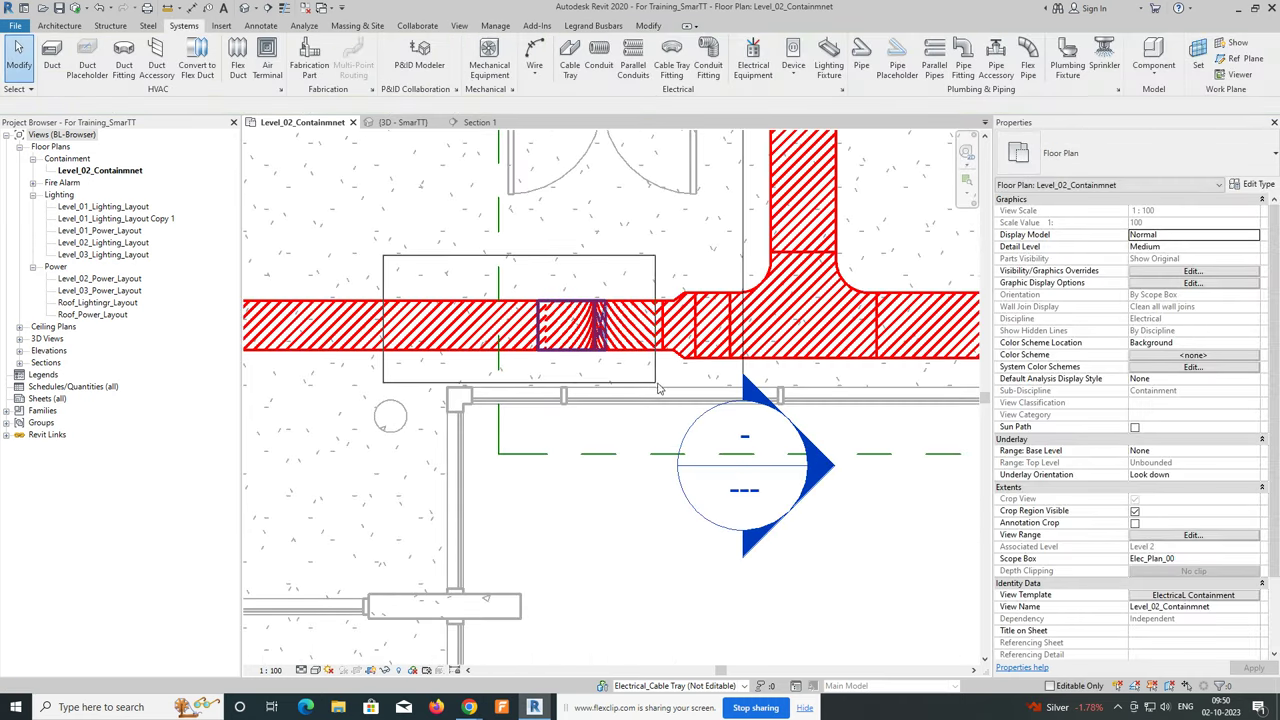
# Delete the joining piece and give the 450 mm tray a 3415 mm middle elevation.
pyautogui.press('Delete')
pyautogui.click(915, 335)
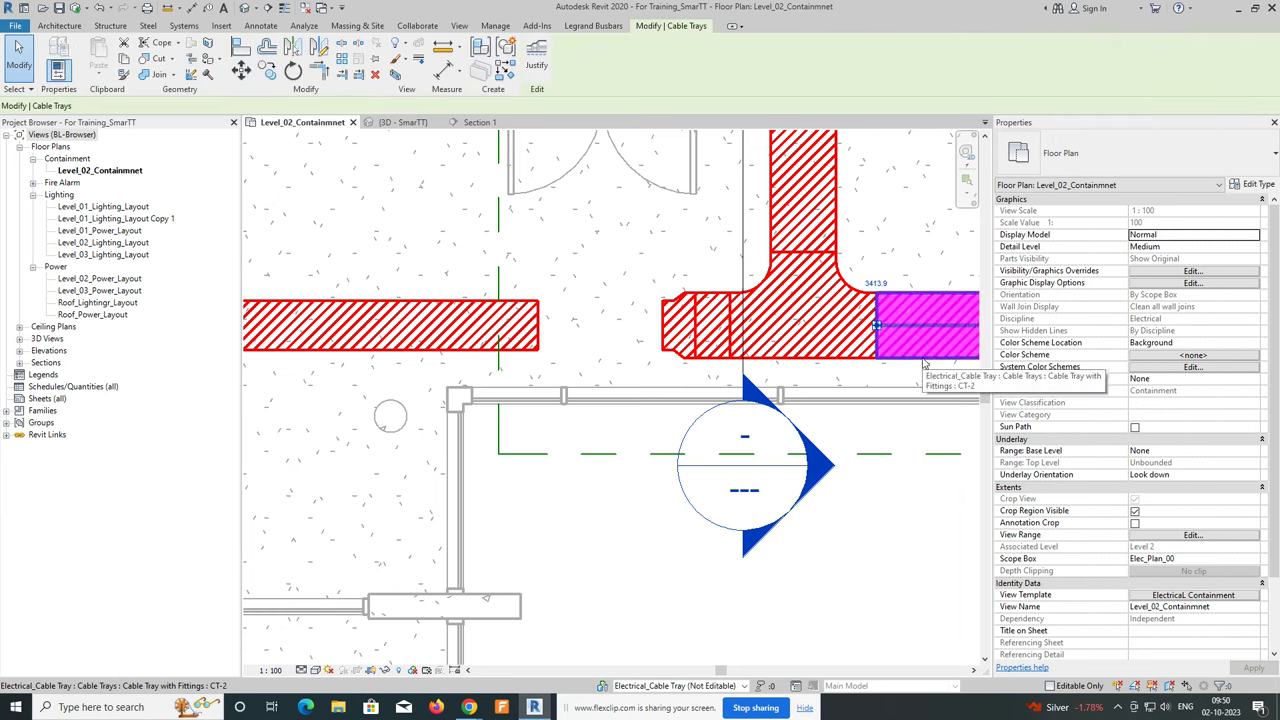
pyautogui.click(425, 106)
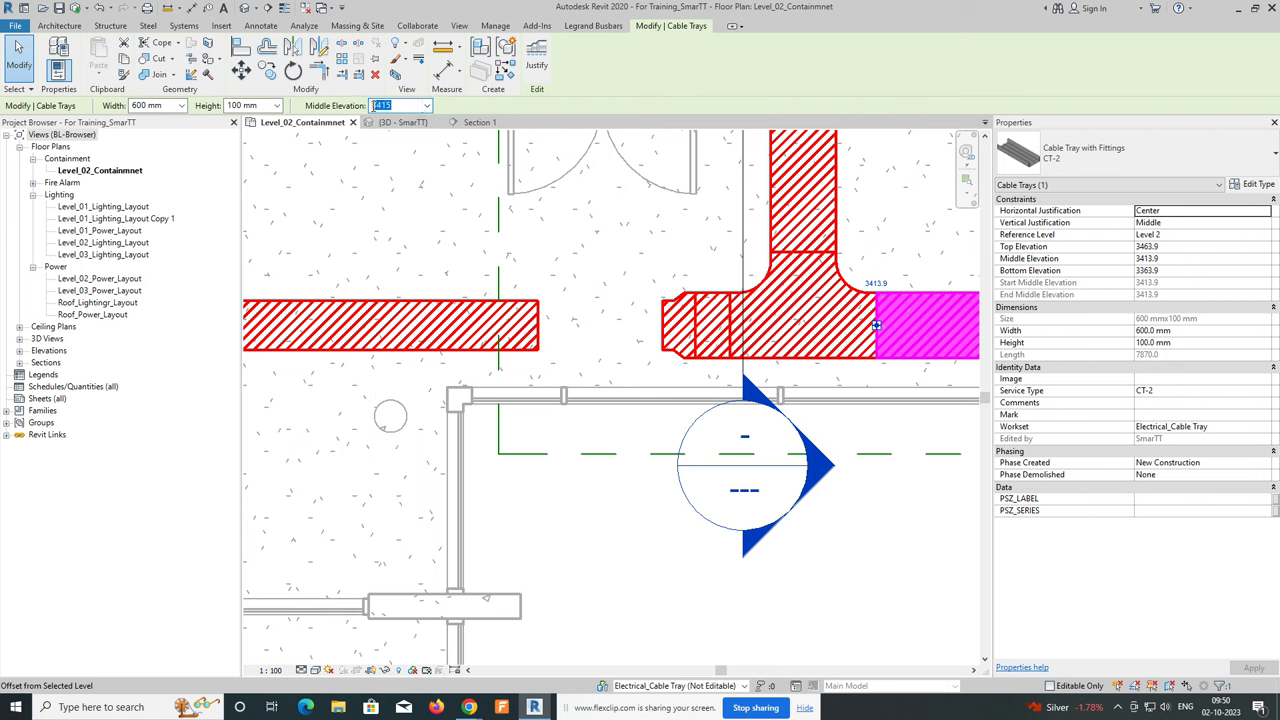
pyautogui.click(409, 312)
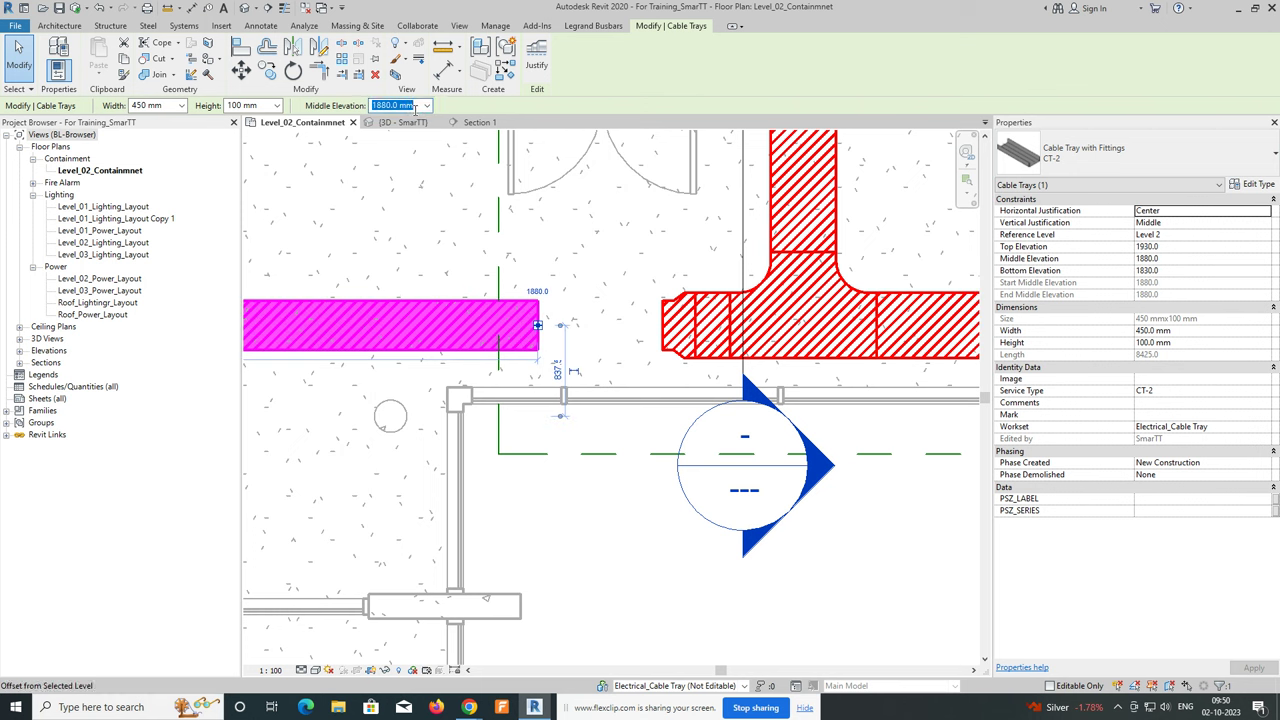
pyautogui.press('Return')
pyautogui.press('Escape')
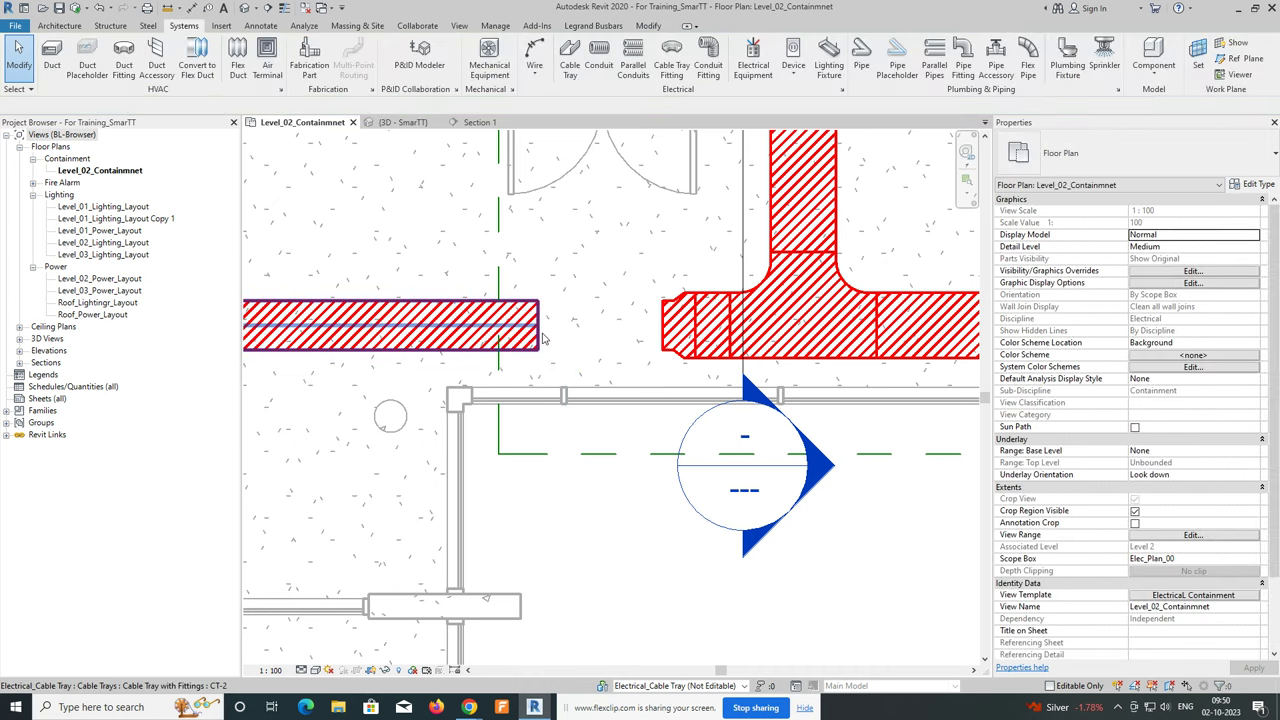
pyautogui.click(540, 340)
pyautogui.press('Escape')
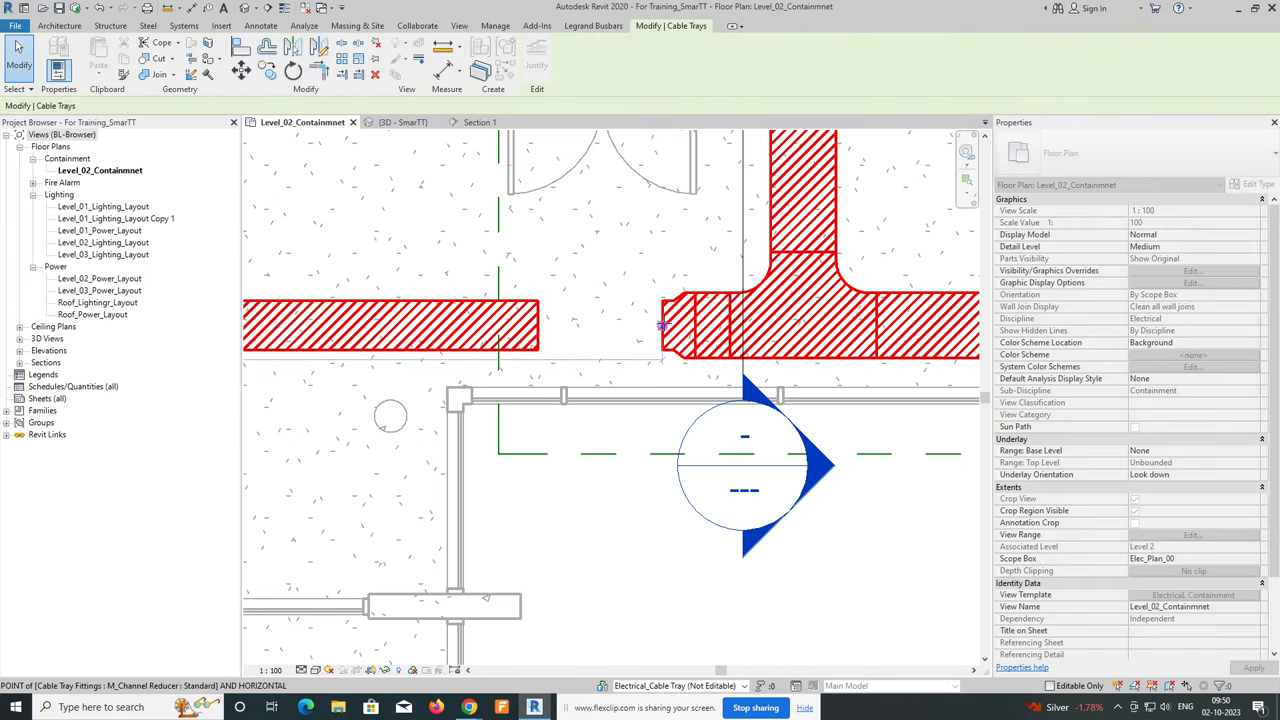
pyautogui.scroll(-5, 540, 320)
pyautogui.moveTo(508, 306); pyautogui.dragTo(538, 240, button='middle')
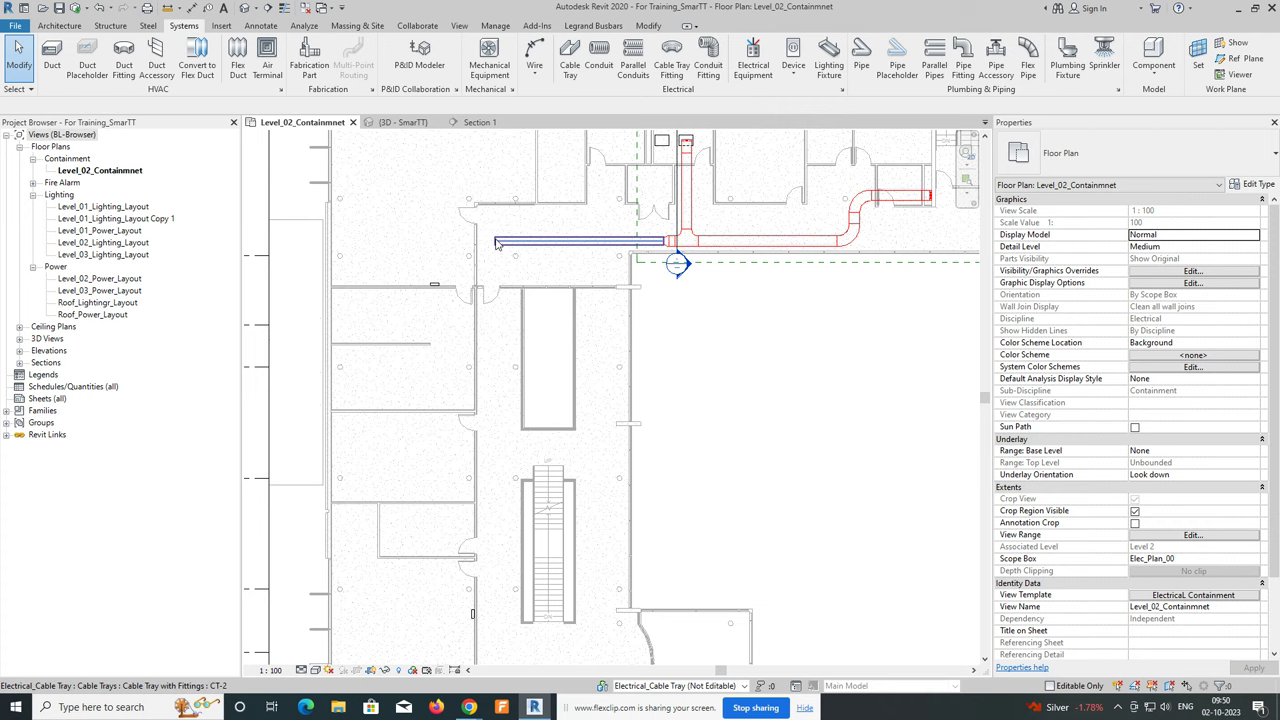
# Create a similar 450 mm tray running down past the stairs and along the corridor to grid 8.
pyautogui.click(496, 241)
pyautogui.rightClick(496, 241)
pyautogui.click(542, 354)
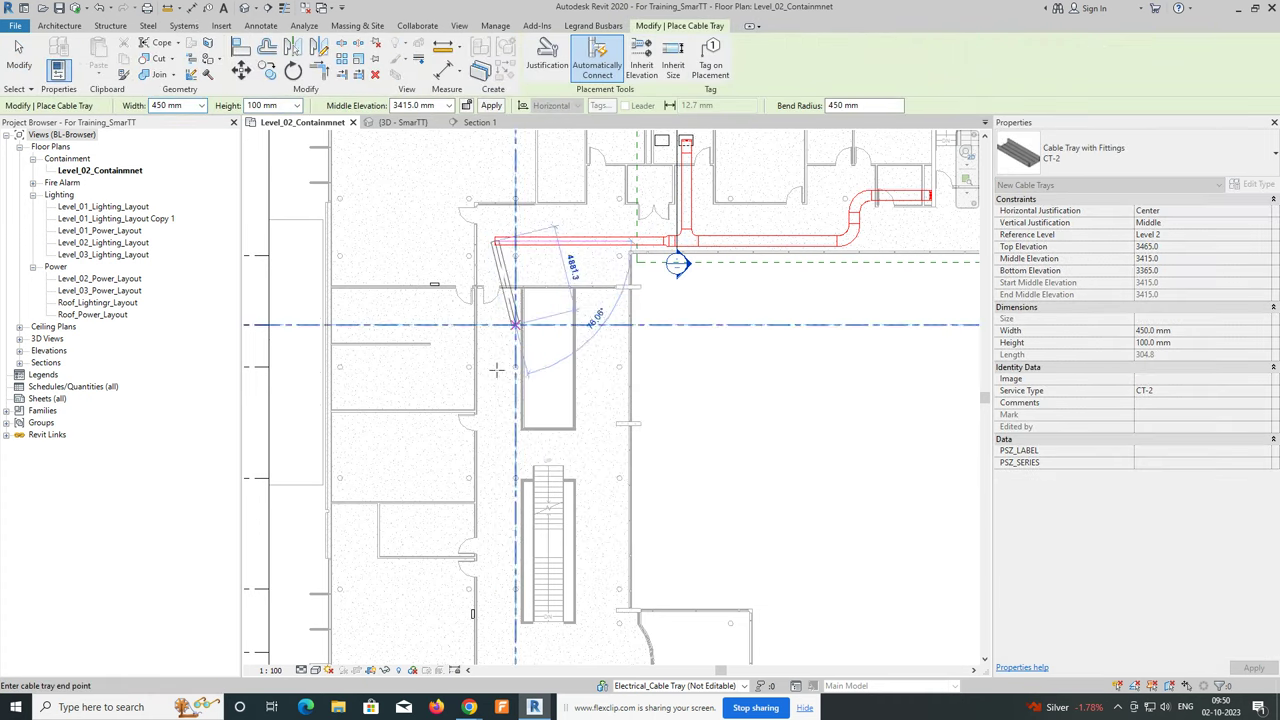
pyautogui.scroll(2, 495, 283)
pyautogui.scroll(-3, 495, 283)
pyautogui.scroll(2, 490, 330)
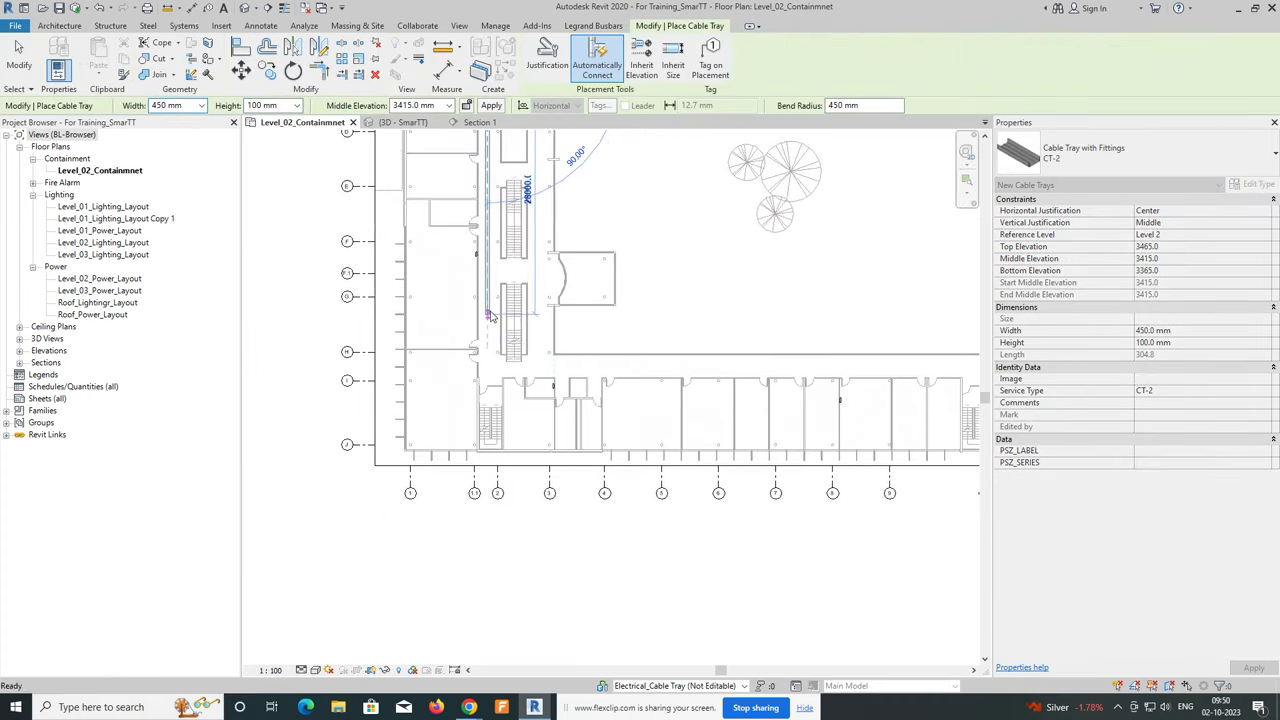
pyautogui.scroll(1, 487, 365)
pyautogui.click(487, 365)
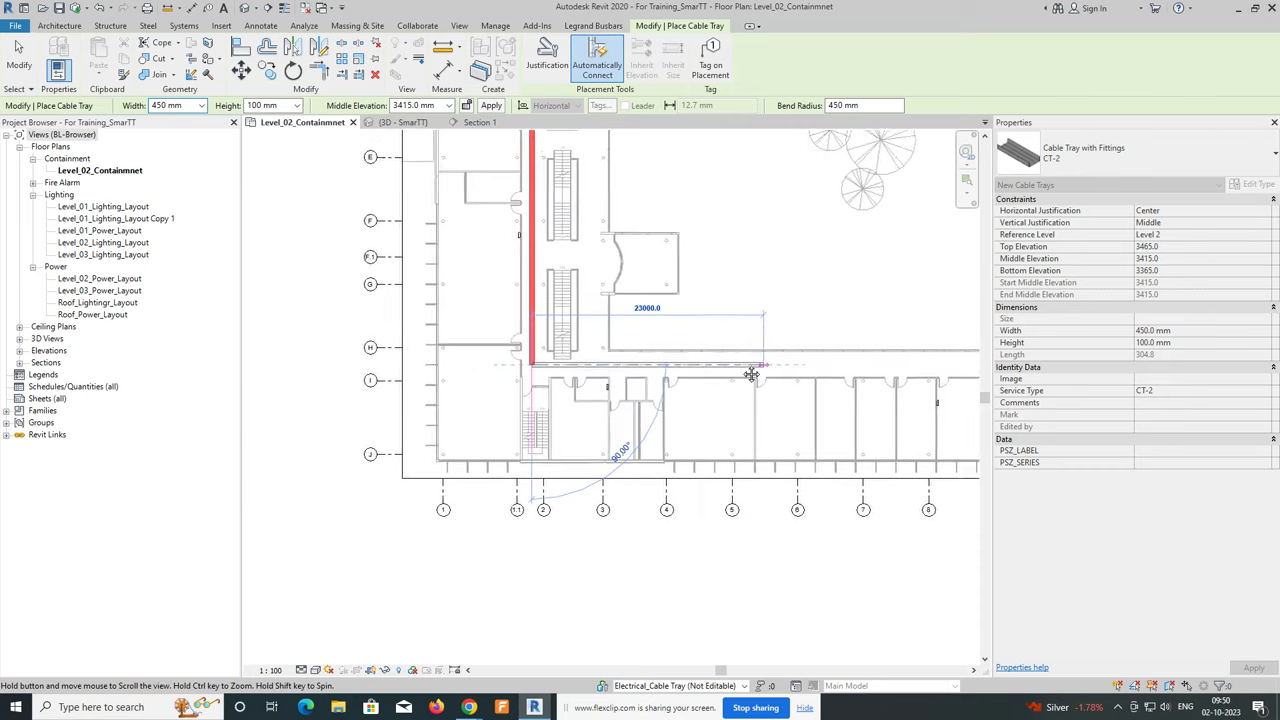
pyautogui.click(561, 335)
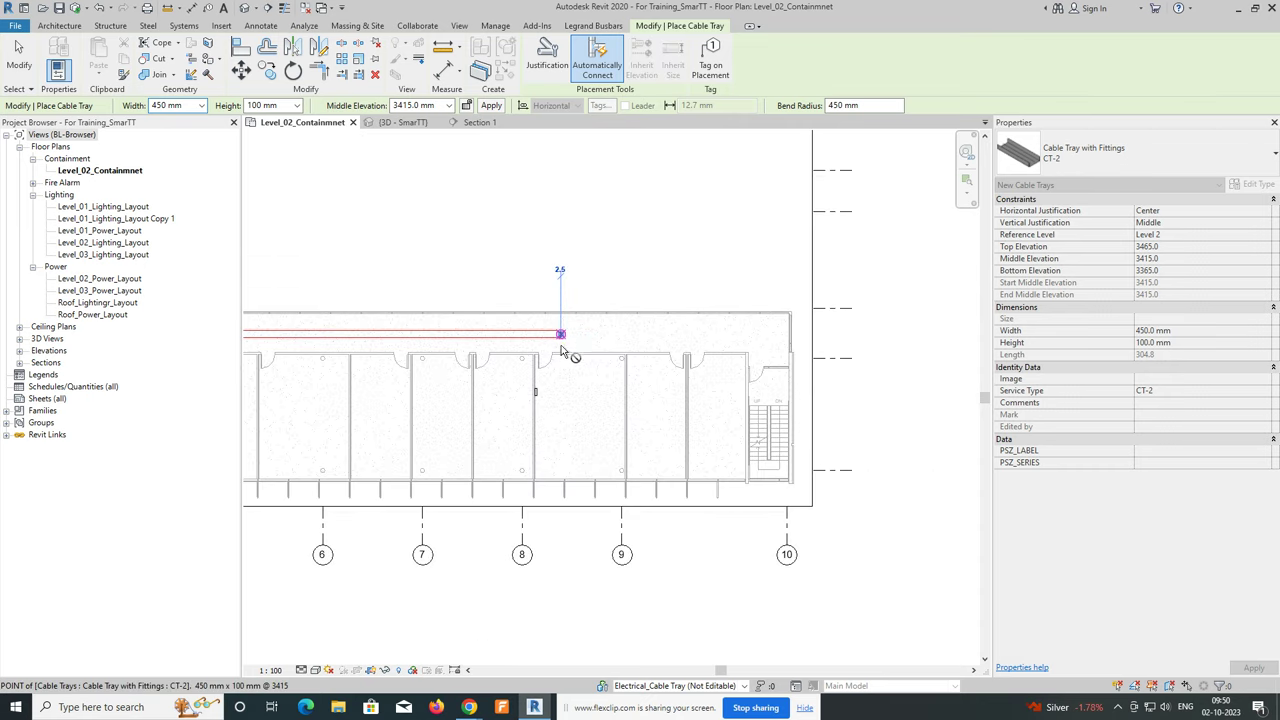
# Add a short tray leg dropping toward the panel, then pan back to the corridor run.
pyautogui.scroll(1, 562, 350)
pyautogui.scroll(2, 572, 368)
pyautogui.scroll(1, 583, 378)
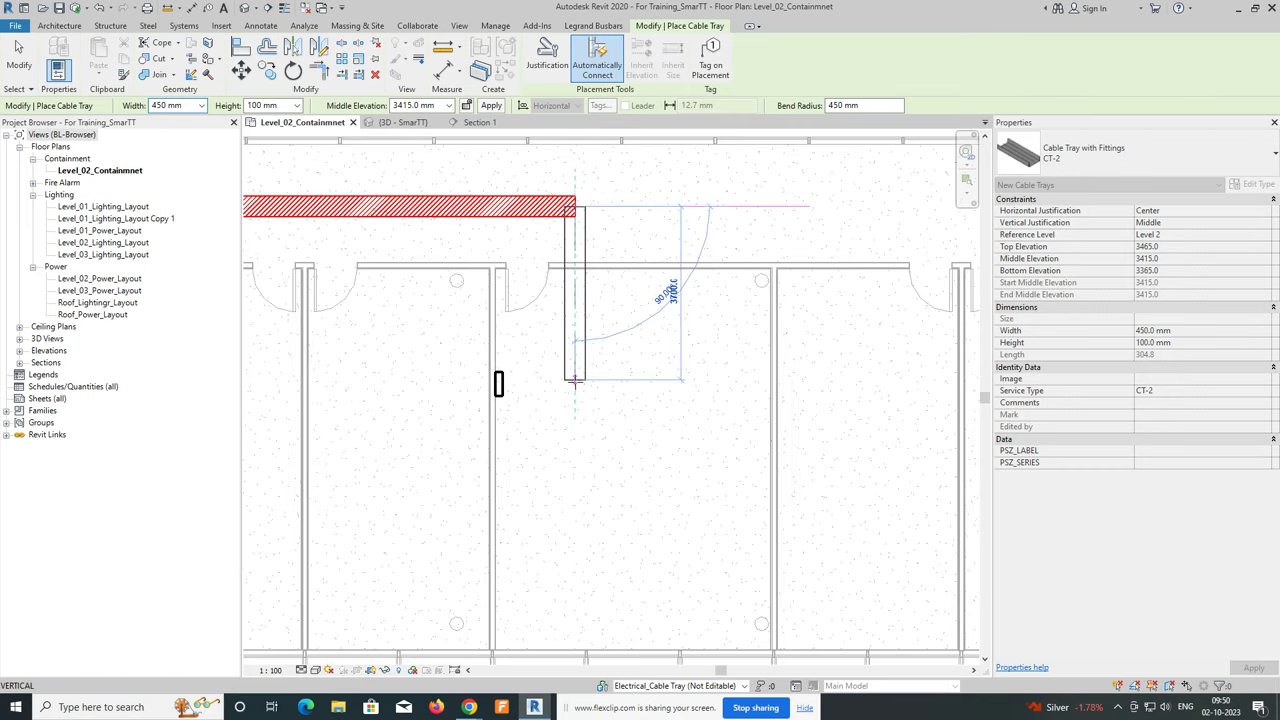
pyautogui.click(575, 380)
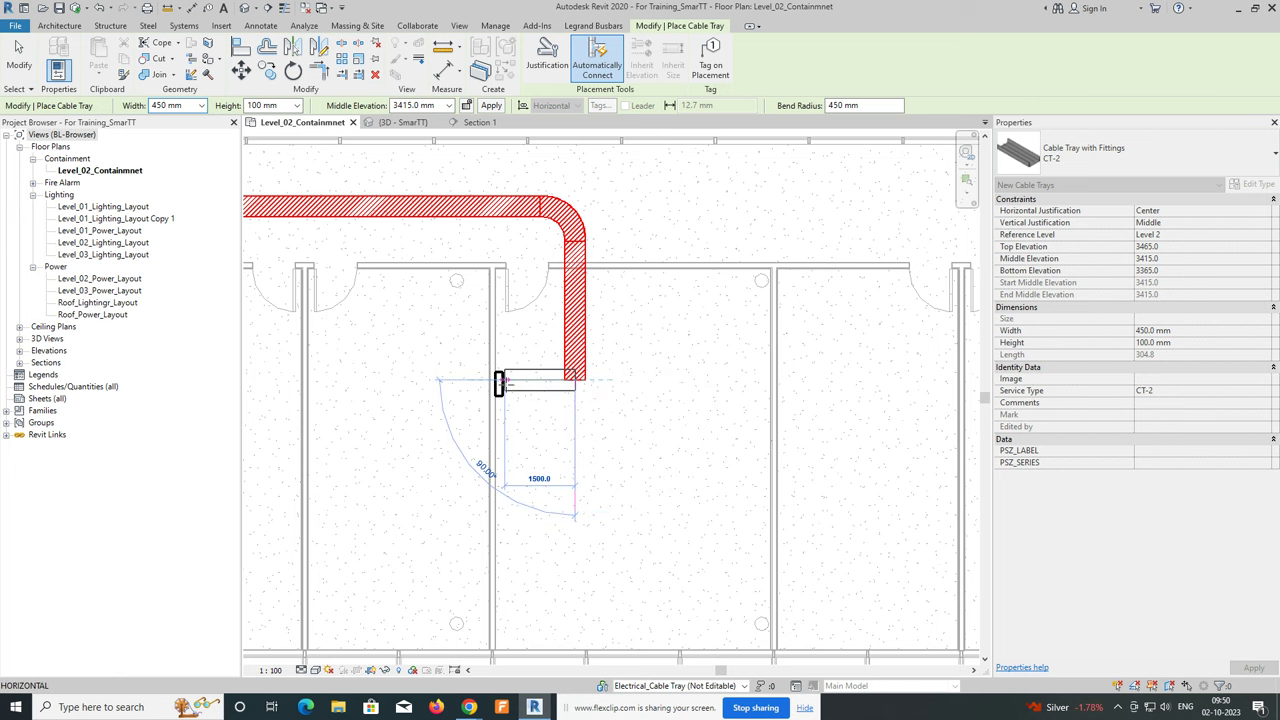
pyautogui.press('Escape')
pyautogui.press('Escape')
pyautogui.click(525, 394)
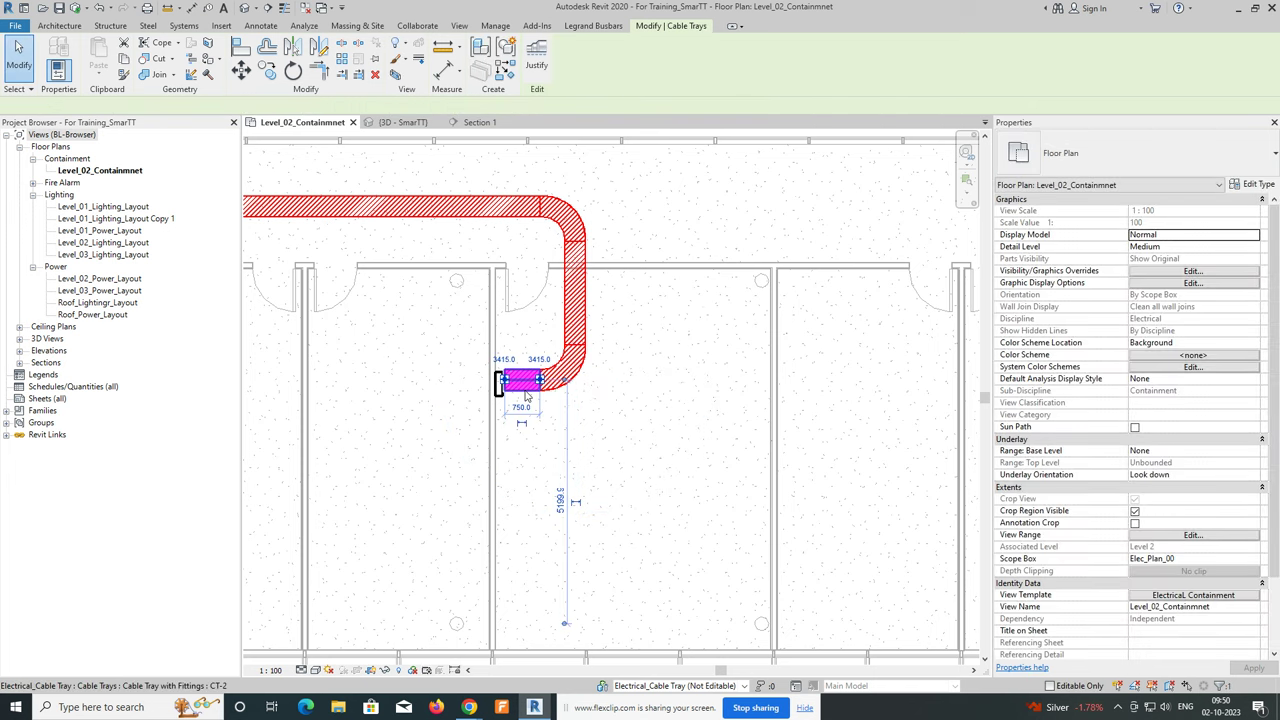
pyautogui.press('Escape')
pyautogui.scroll(-2, 632, 346)
pyautogui.scroll(-2, 632, 346)
pyautogui.scroll(2, 766, 406)
pyautogui.moveTo(766, 406); pyautogui.dragTo(531, 311, button='middle')
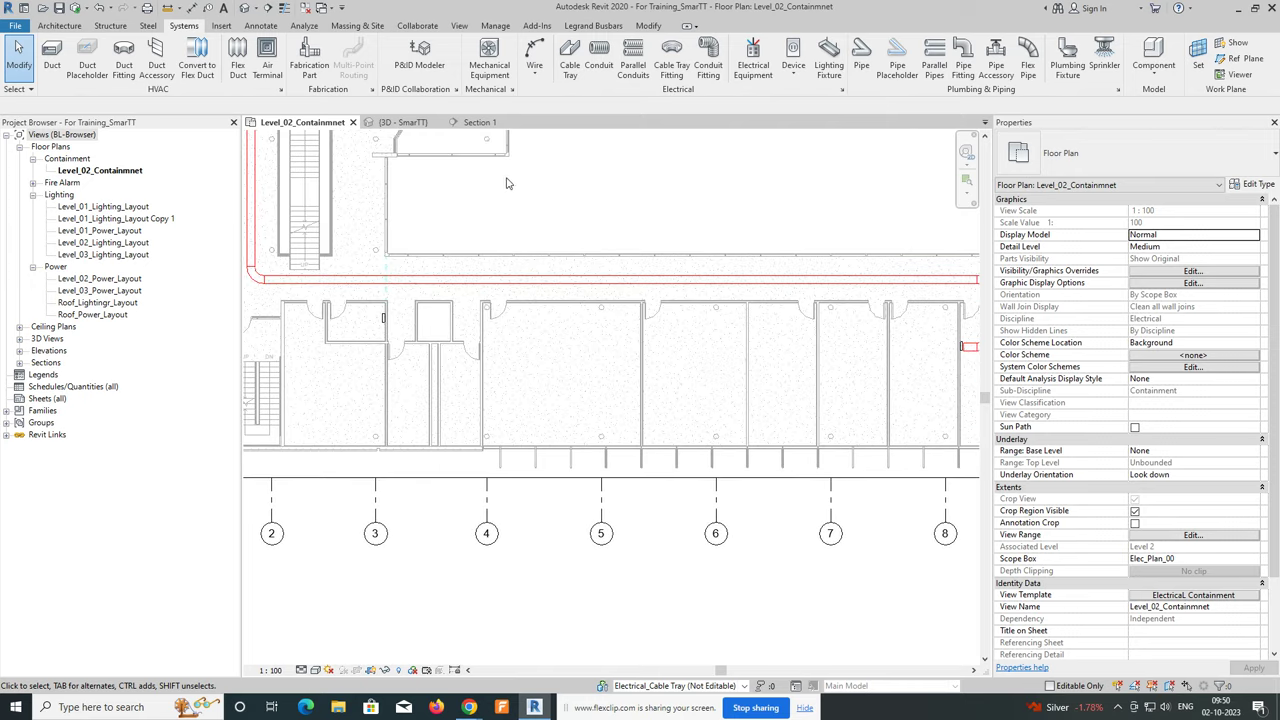
# Split the corridor tray and delete the short piece between the cuts.
pyautogui.click(640, 27)
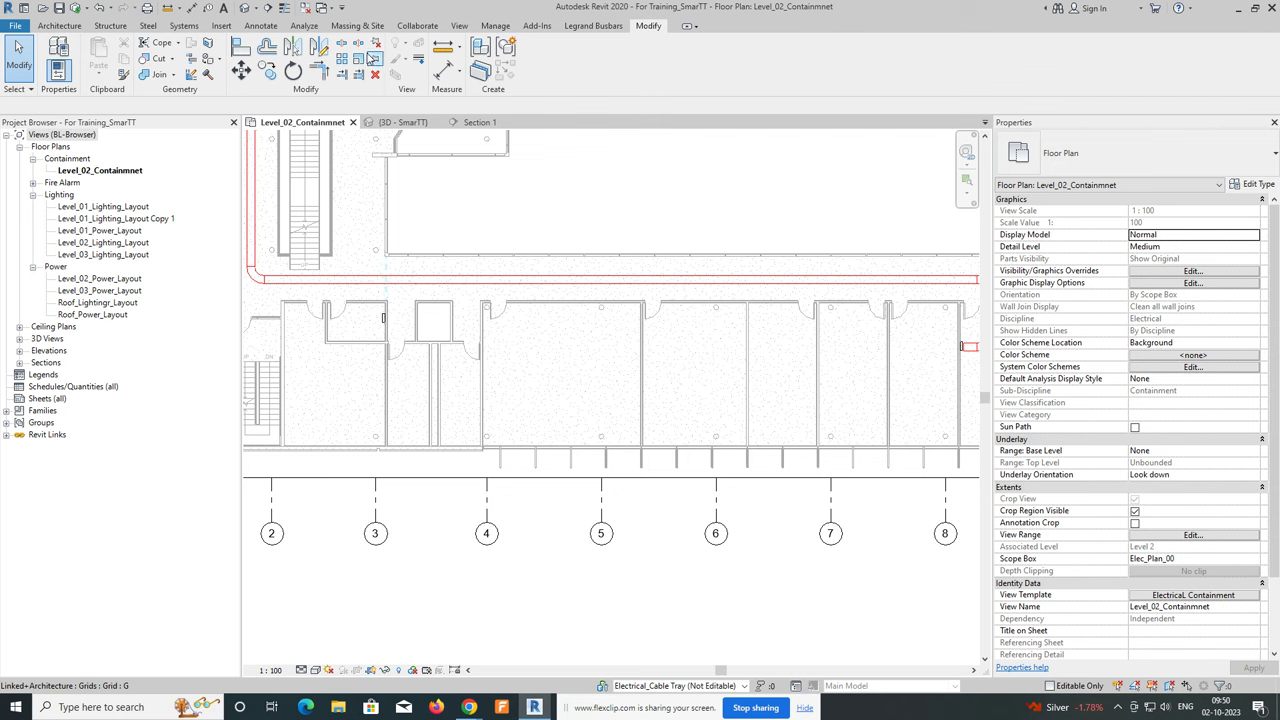
pyautogui.click(341, 47)
pyautogui.click(522, 276)
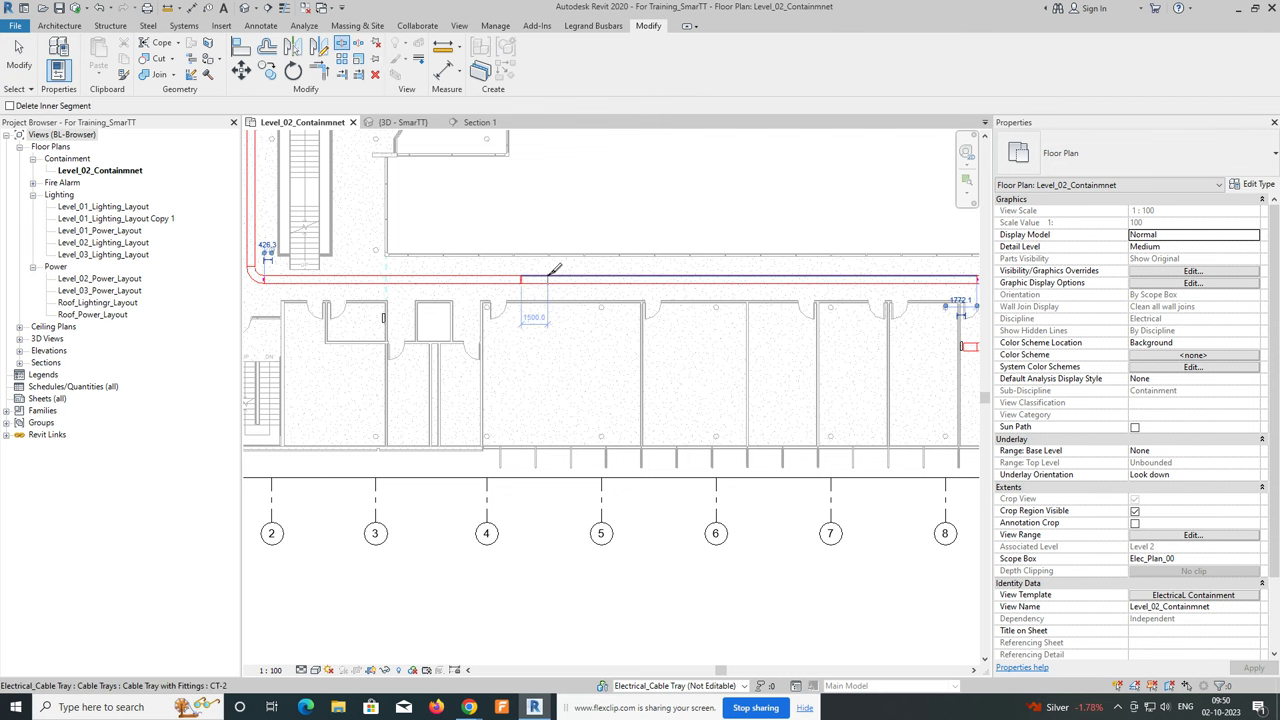
pyautogui.scroll(4, 552, 266)
pyautogui.press('Escape')
pyautogui.moveTo(575, 330); pyautogui.dragTo(578, 325)
pyautogui.press('Delete')
# Give the tray right of the gap a narrower width.
pyautogui.click(580, 287)
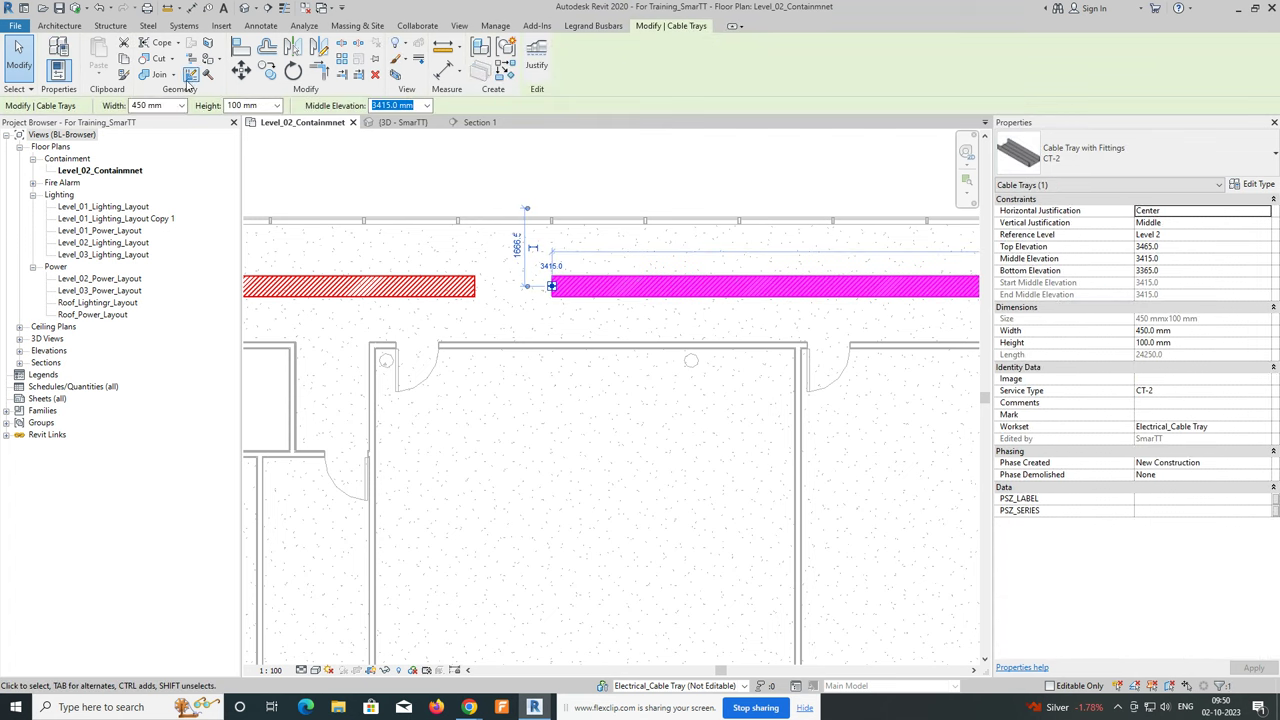
pyautogui.click(181, 106)
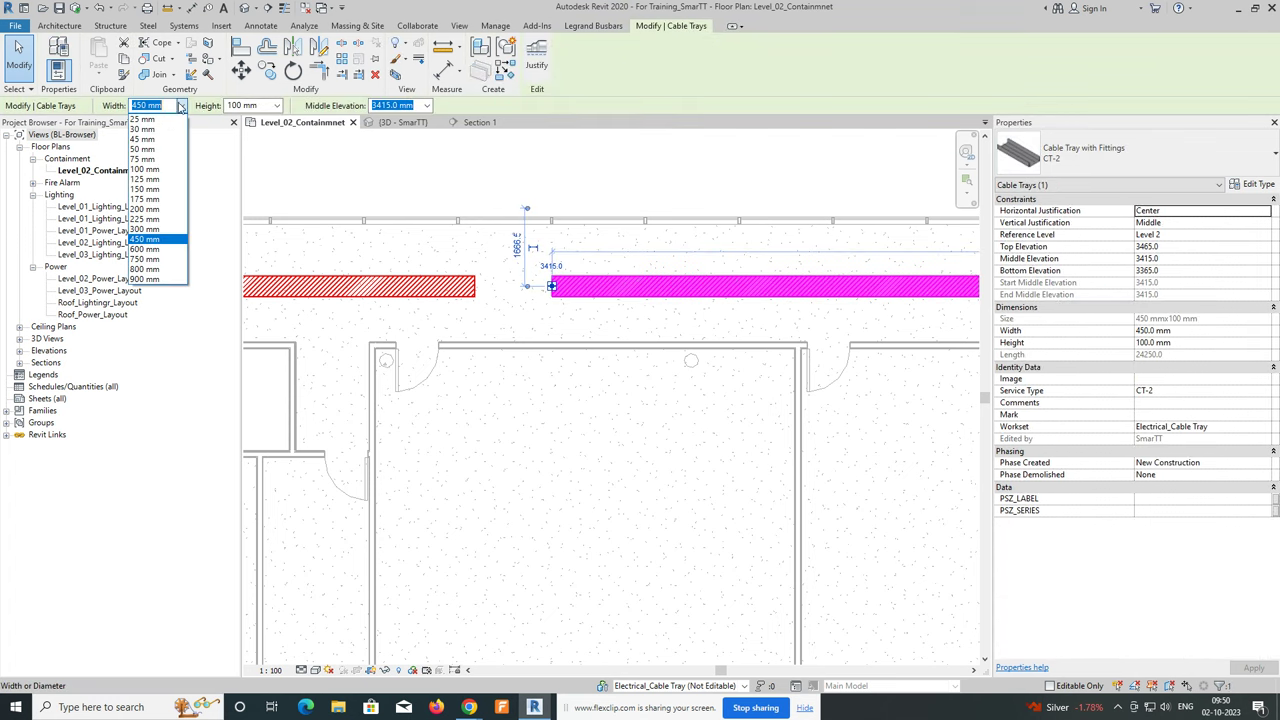
pyautogui.click(144, 211)
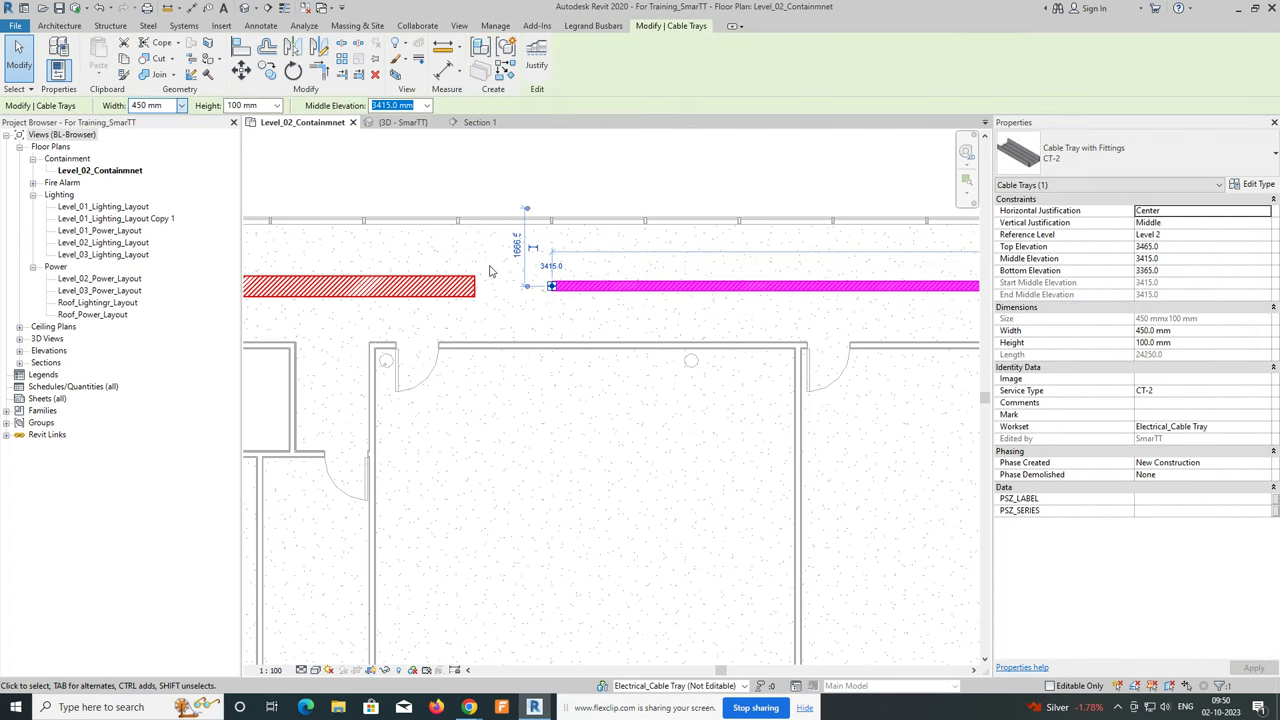
pyautogui.press('Escape')
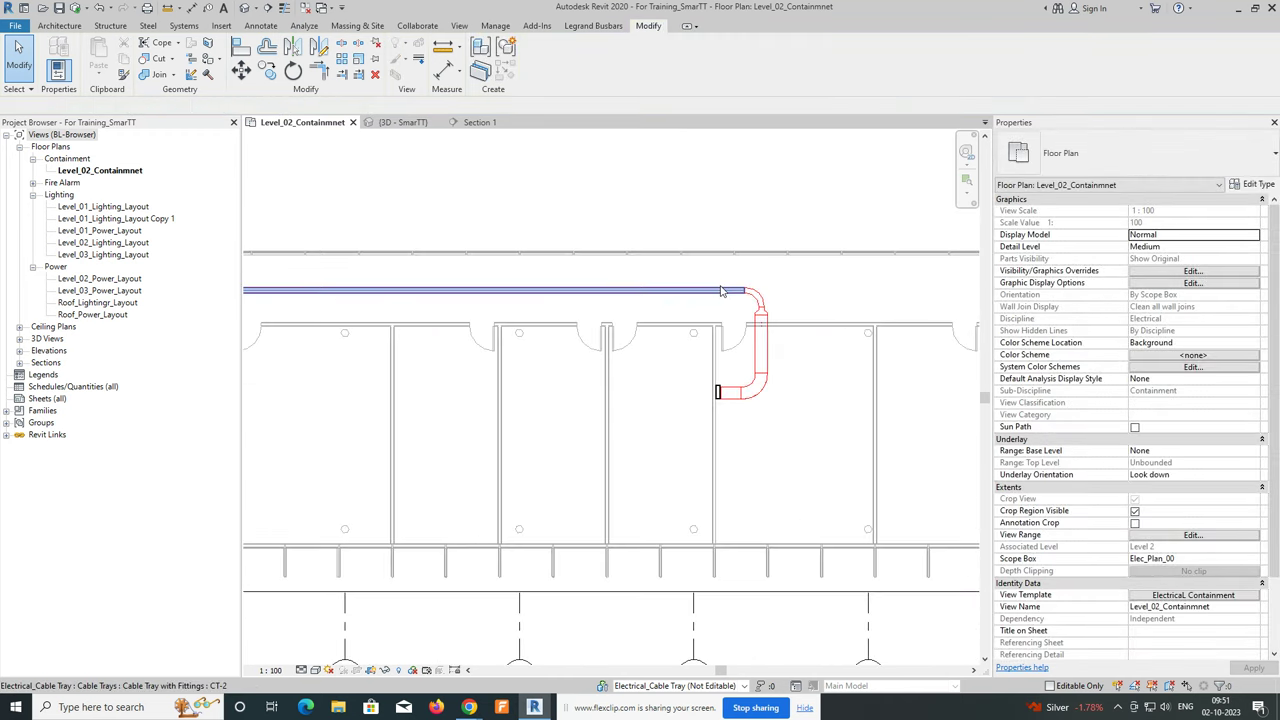
# Set the right-hand CT-2 cable tray segment to 200 mm wide.
pyautogui.click(714, 294)
pyautogui.scroll(-3, 760, 330)
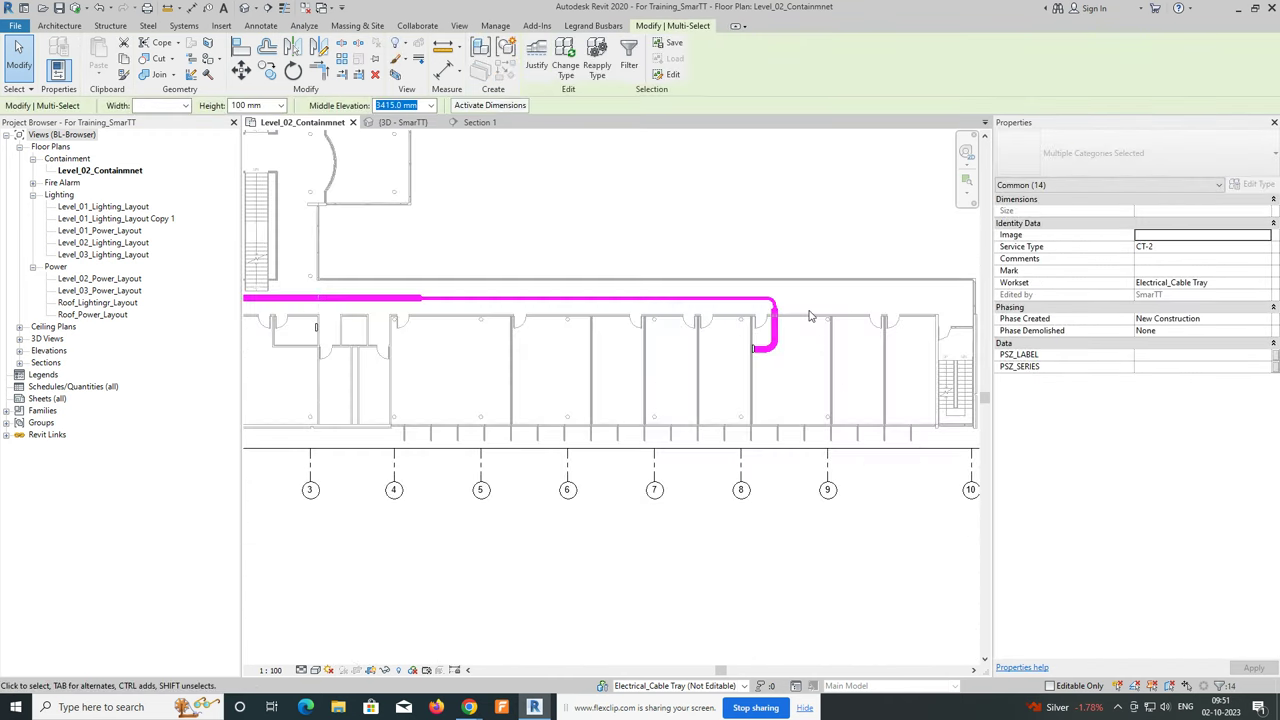
pyautogui.scroll(-2, 780, 345)
pyautogui.press('Escape')
pyautogui.scroll(1, 680, 320)
pyautogui.scroll(1, 480, 270)
pyautogui.click(476, 300)
pyautogui.click(517, 294)
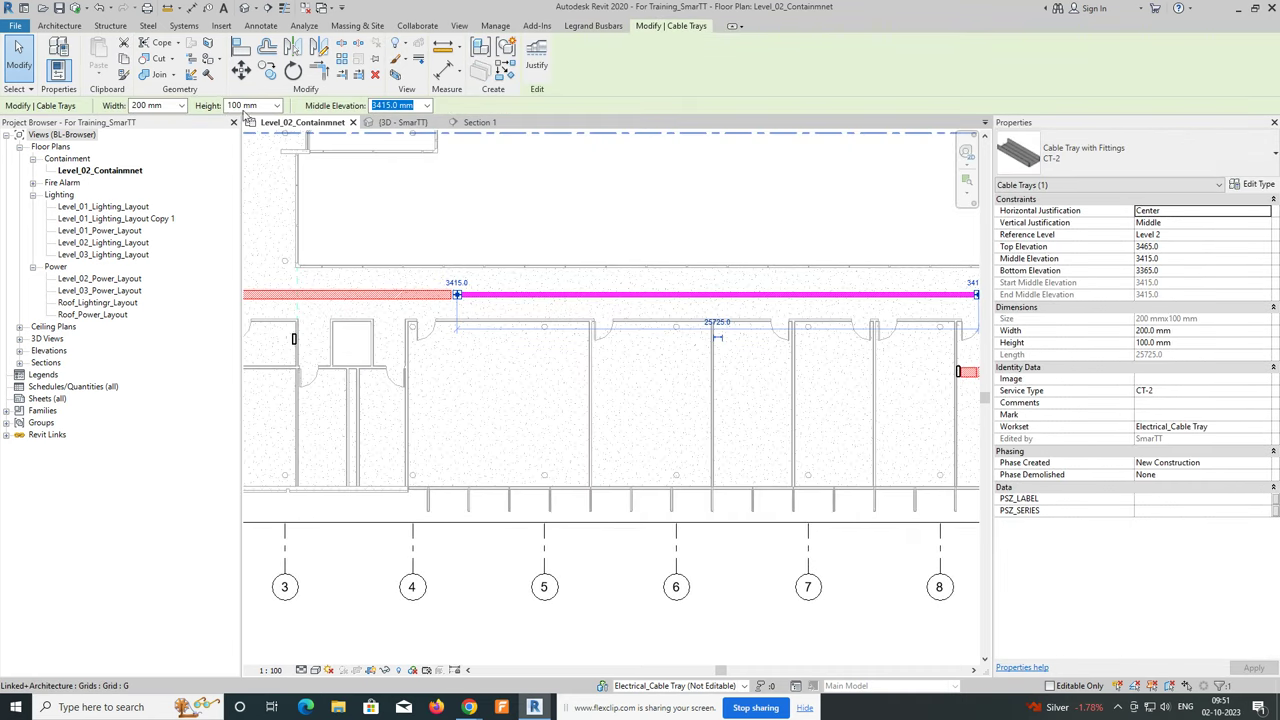
pyautogui.click(182, 106)
pyautogui.click(179, 213)
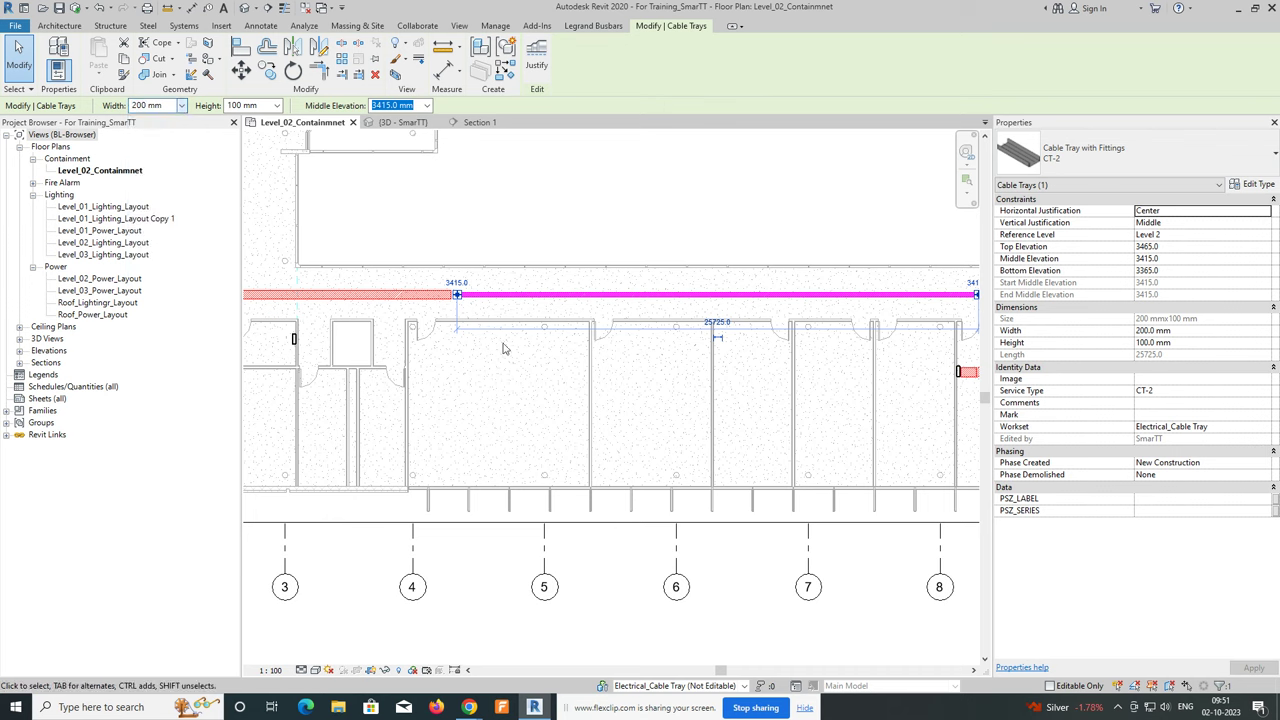
pyautogui.scroll(-2, 610, 390)
pyautogui.scroll(2, 687, 375)
pyautogui.press('Escape')
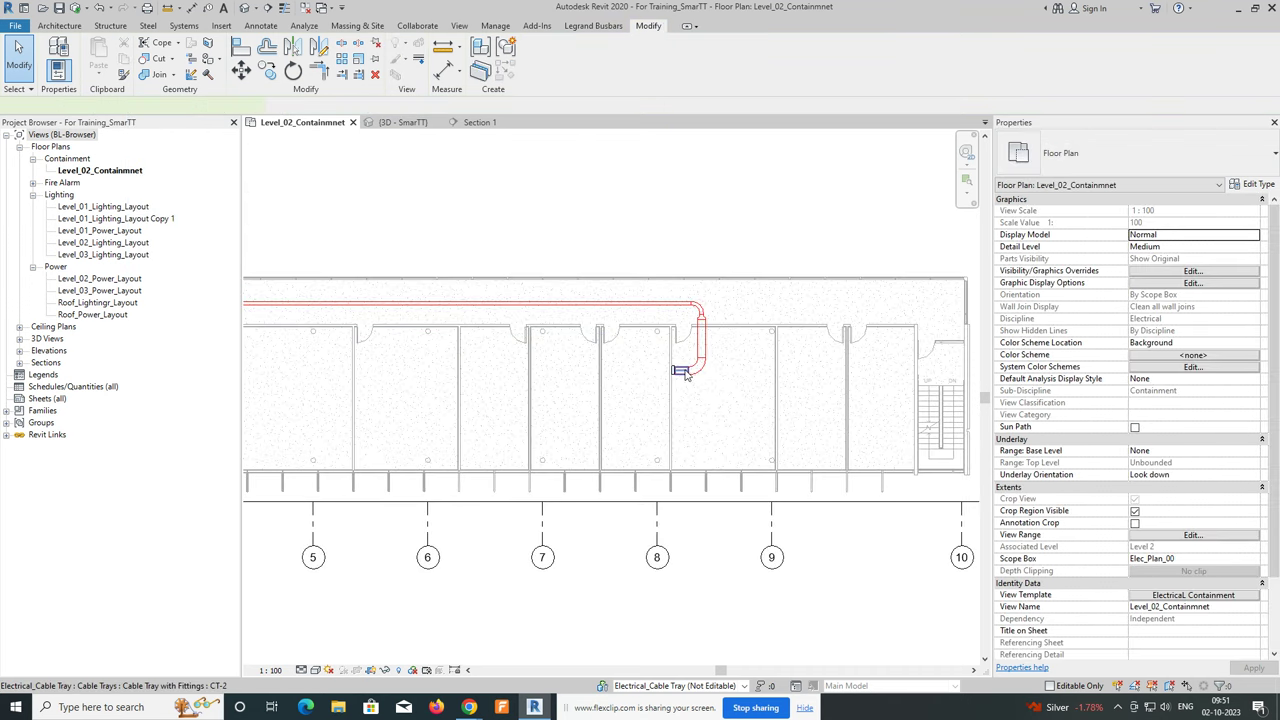
# Set the small tray branch near the panel and its connected run to 200 mm.
pyautogui.click(685, 374)
pyautogui.press('Tab')
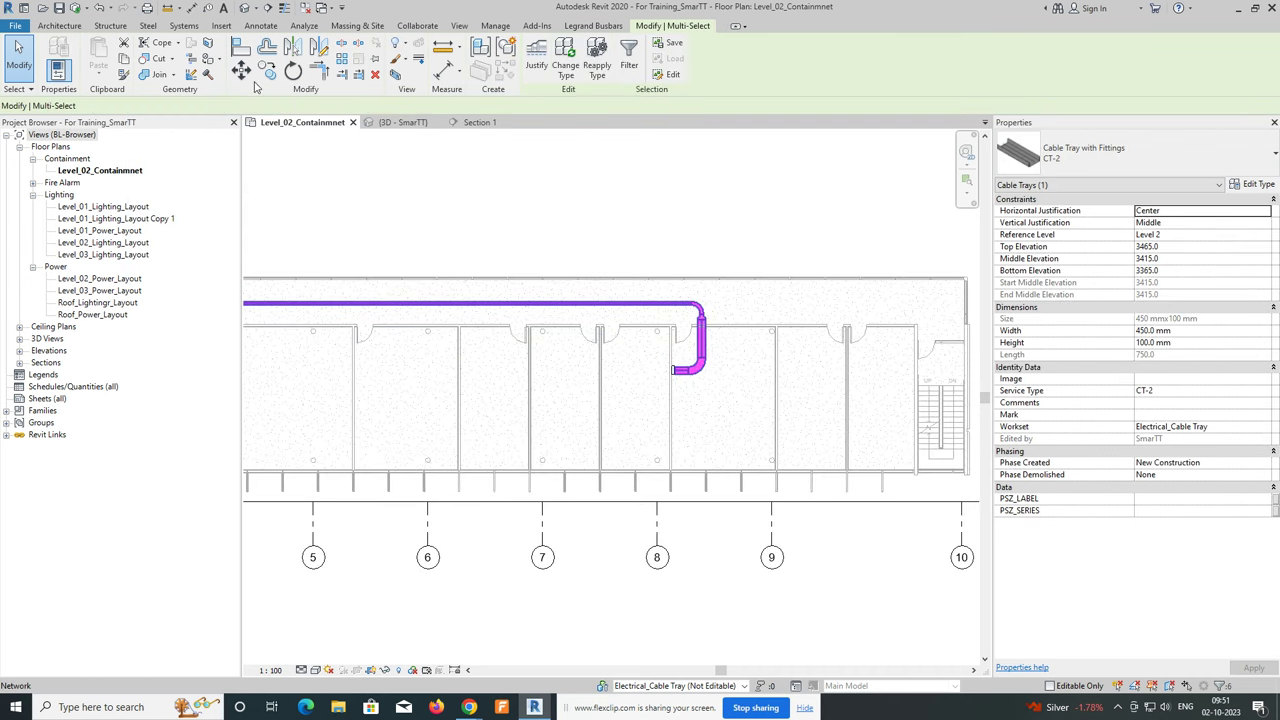
pyautogui.click(686, 375)
pyautogui.scroll(-1, 252, 137)
pyautogui.click(184, 107)
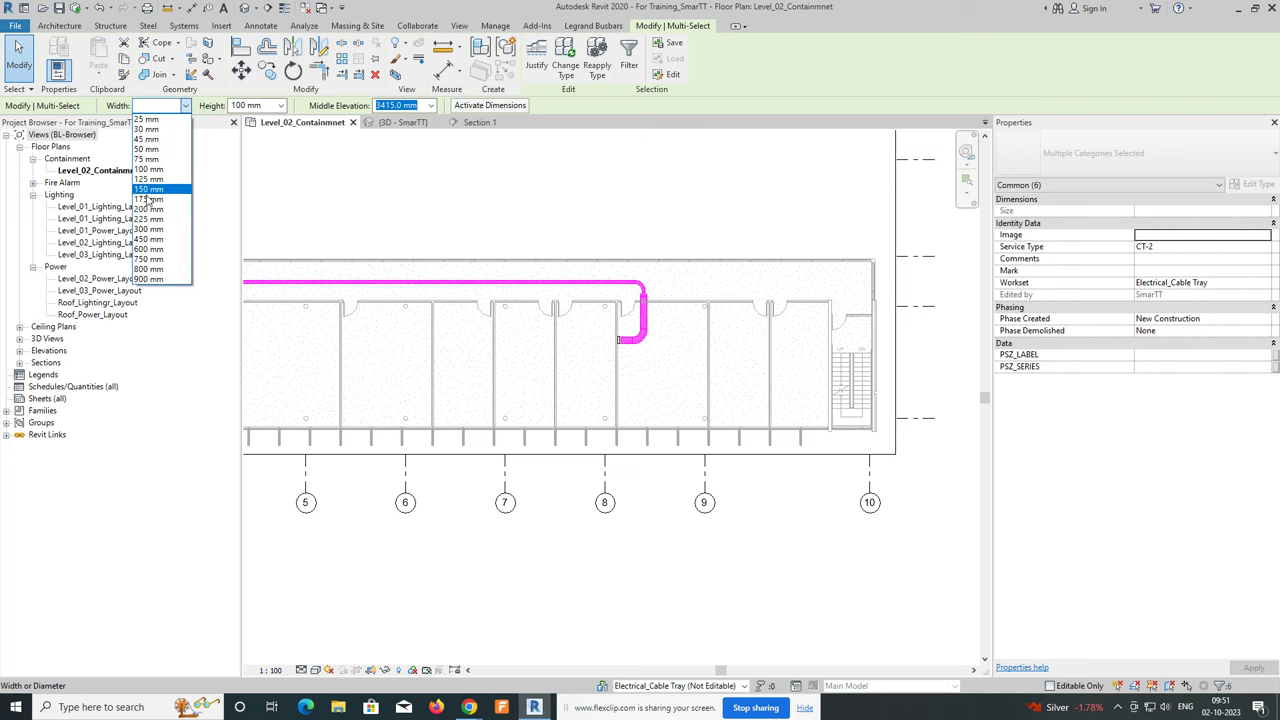
pyautogui.click(148, 209)
pyautogui.press('Escape')
pyautogui.scroll(5, 563, 283)
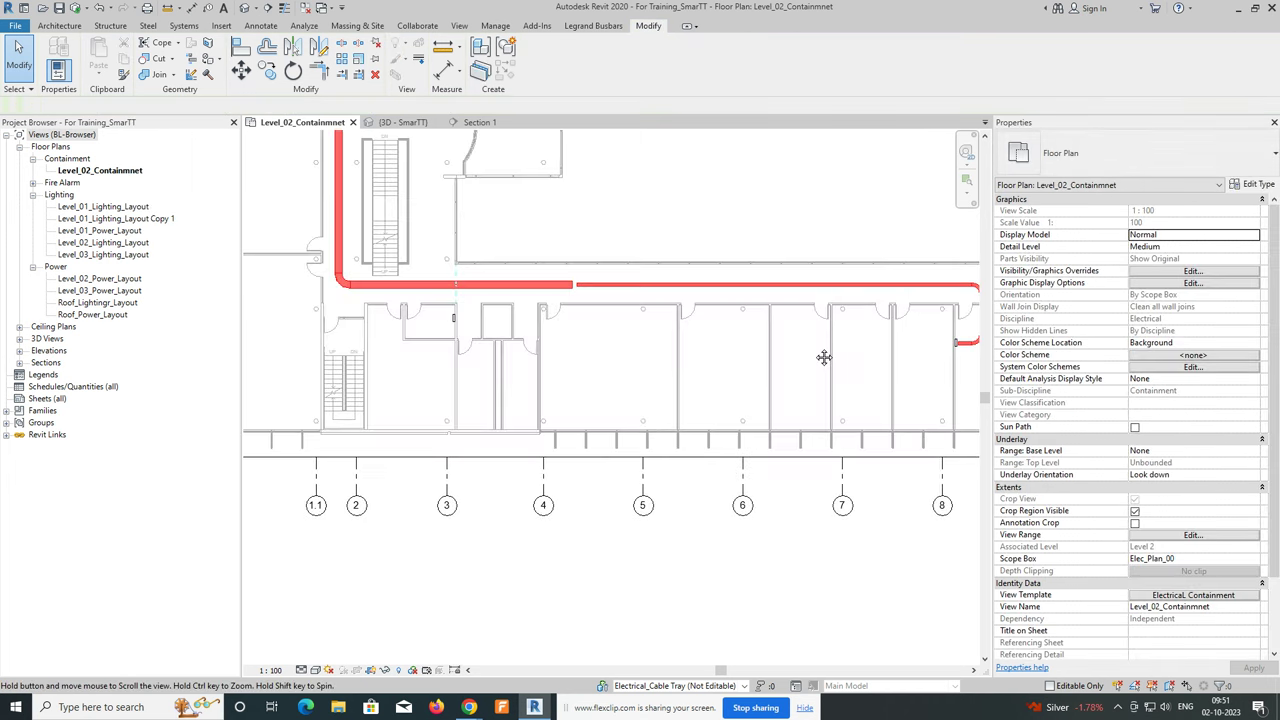
# Split the CT-2 tray near the stairs with Split Element (SL) and check the new fitting.
pyautogui.click(578, 280)
pyautogui.press('Escape')
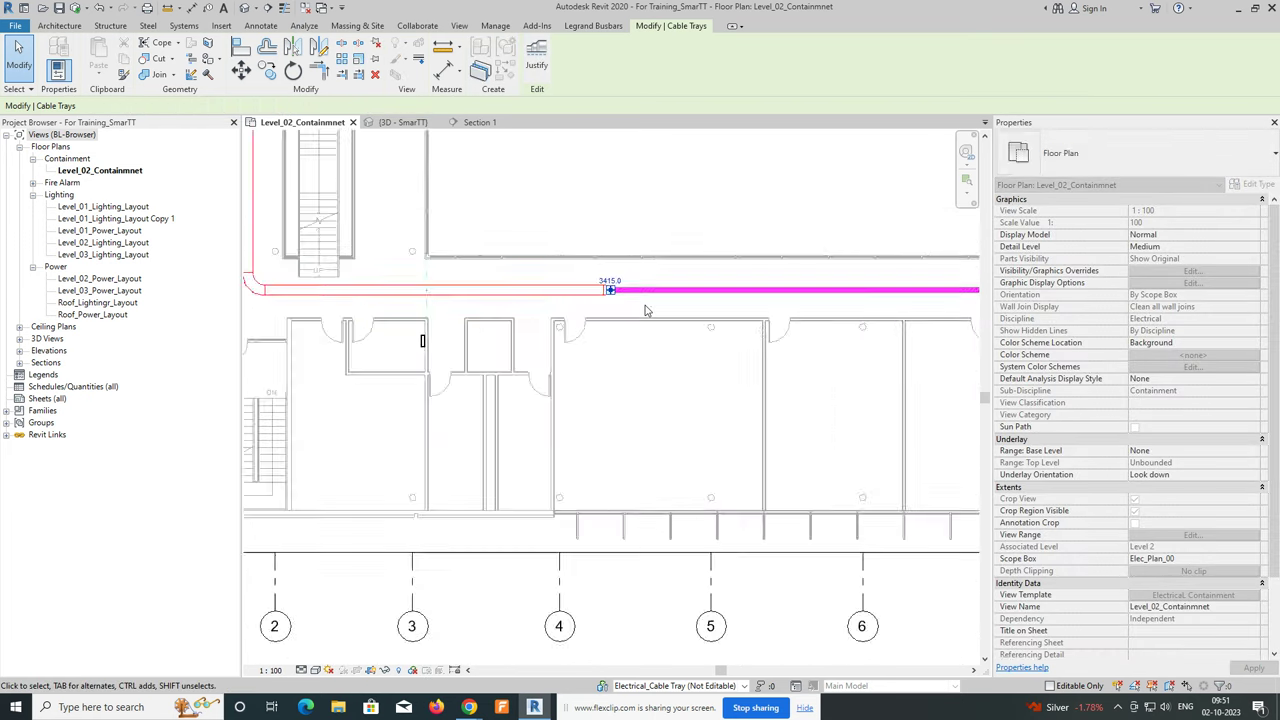
pyautogui.scroll(-4, 600, 300)
pyautogui.scroll(2, 392, 290)
pyautogui.scroll(2, 420, 297)
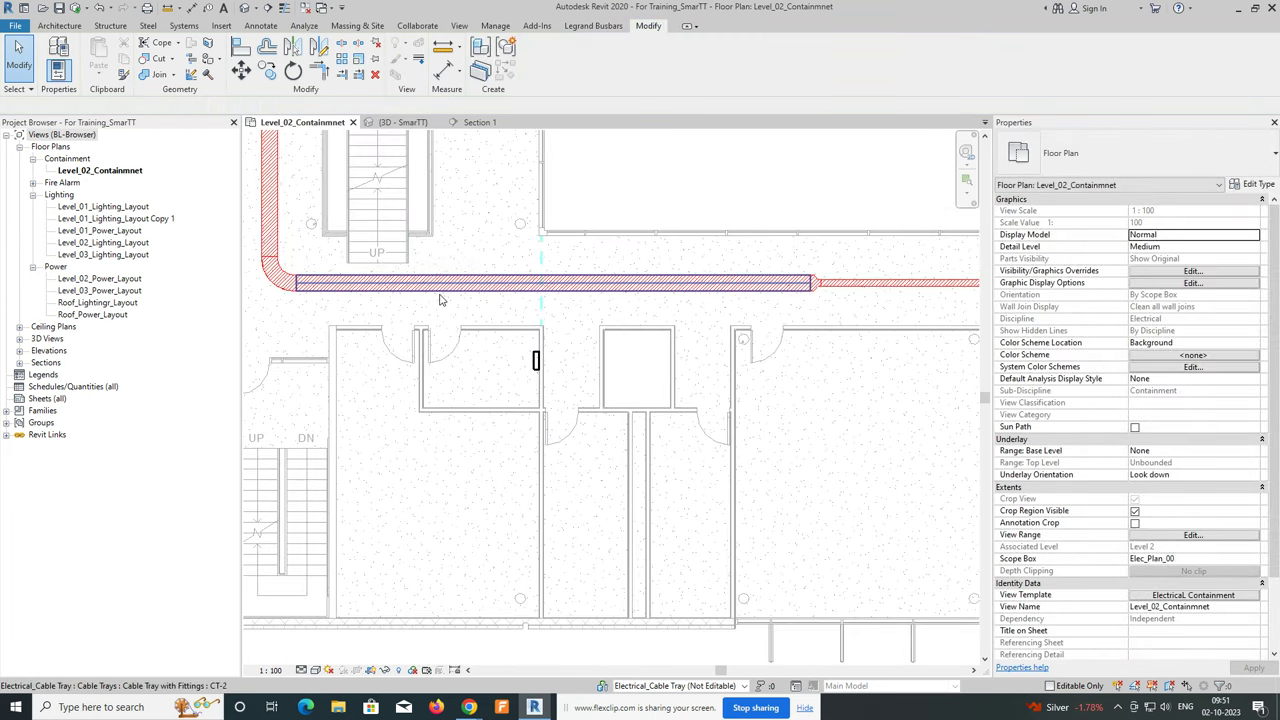
pyautogui.press('s')
pyautogui.press('l')
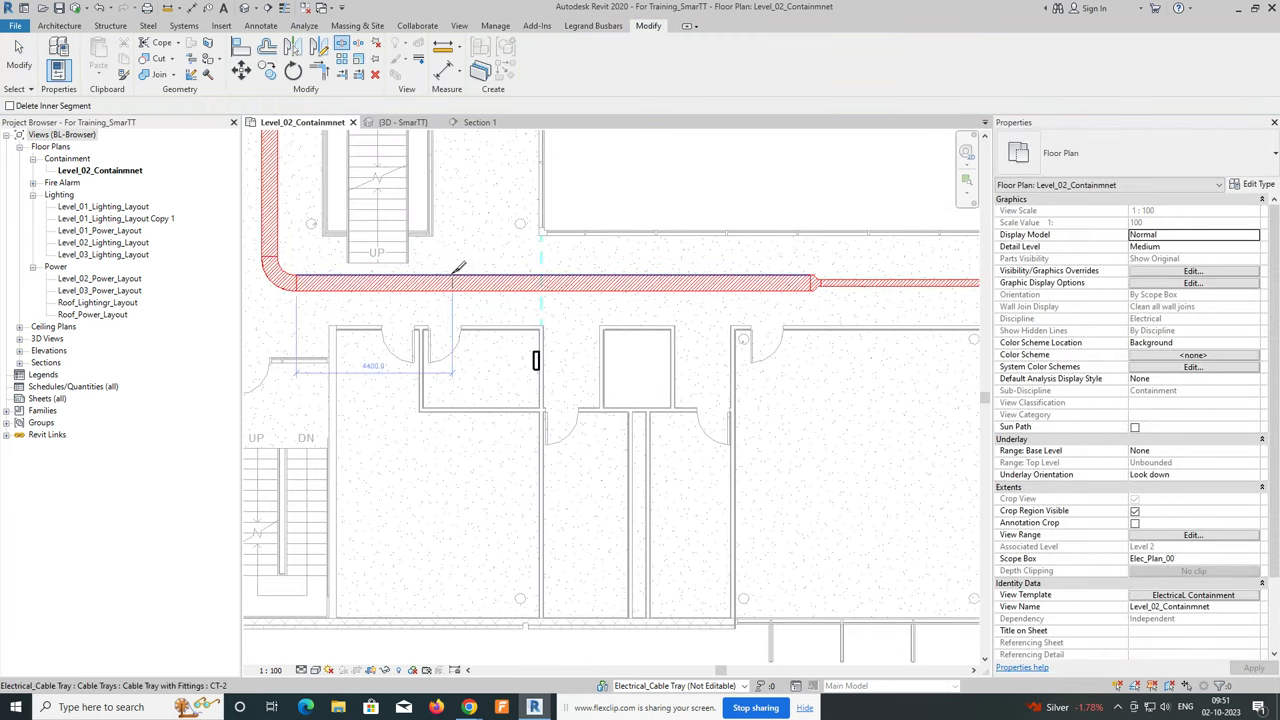
pyautogui.click(462, 282)
pyautogui.press('Escape')
pyautogui.scroll(2, 470, 285)
pyautogui.moveTo(430, 262); pyautogui.dragTo(502, 332)
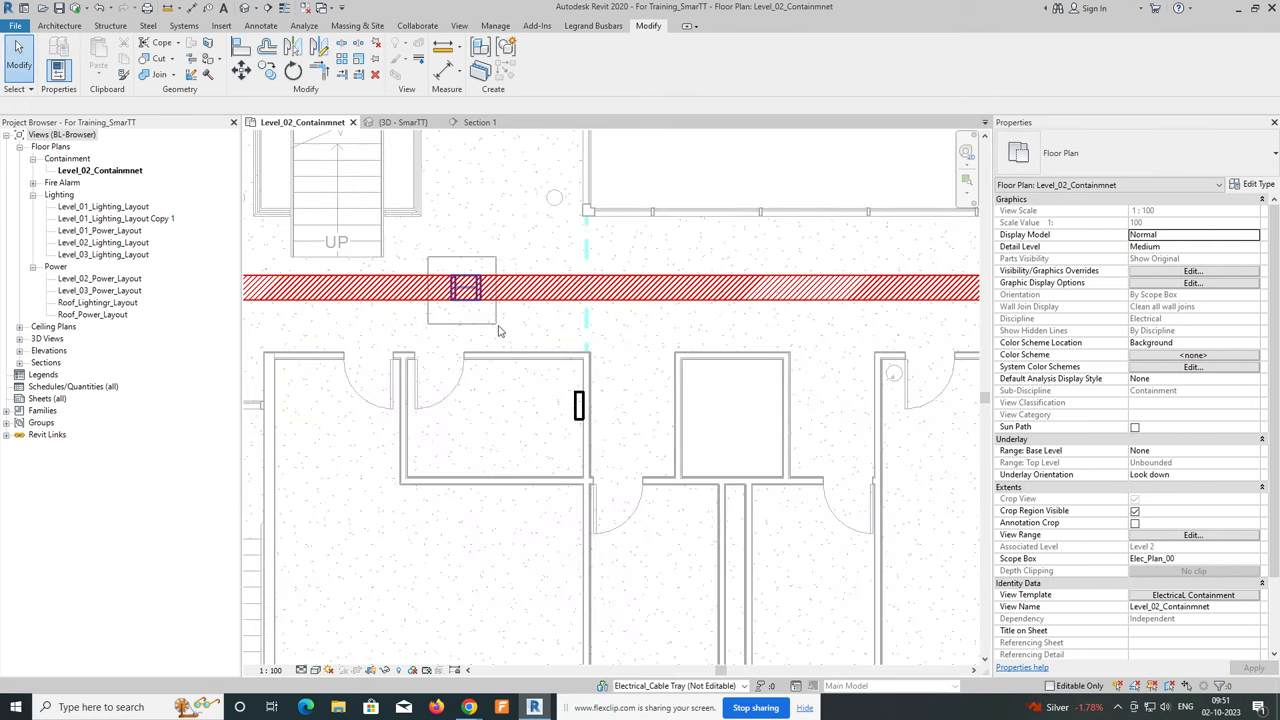
pyautogui.press('Escape')
pyautogui.scroll(-2, 502, 332)
pyautogui.scroll(1, 524, 310)
# Narrow the segment beside the split to 300 mm and stretch its end to rejoin the neighbouring tray.
pyautogui.click(524, 303)
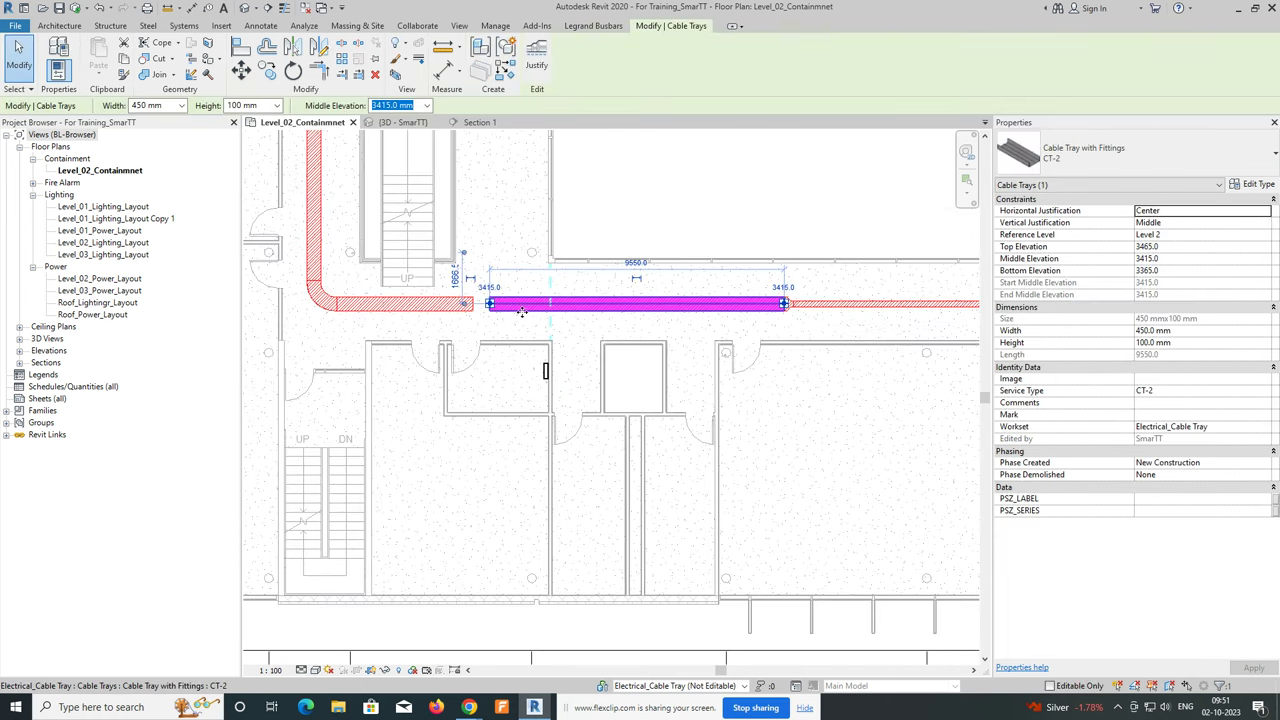
pyautogui.click(182, 107)
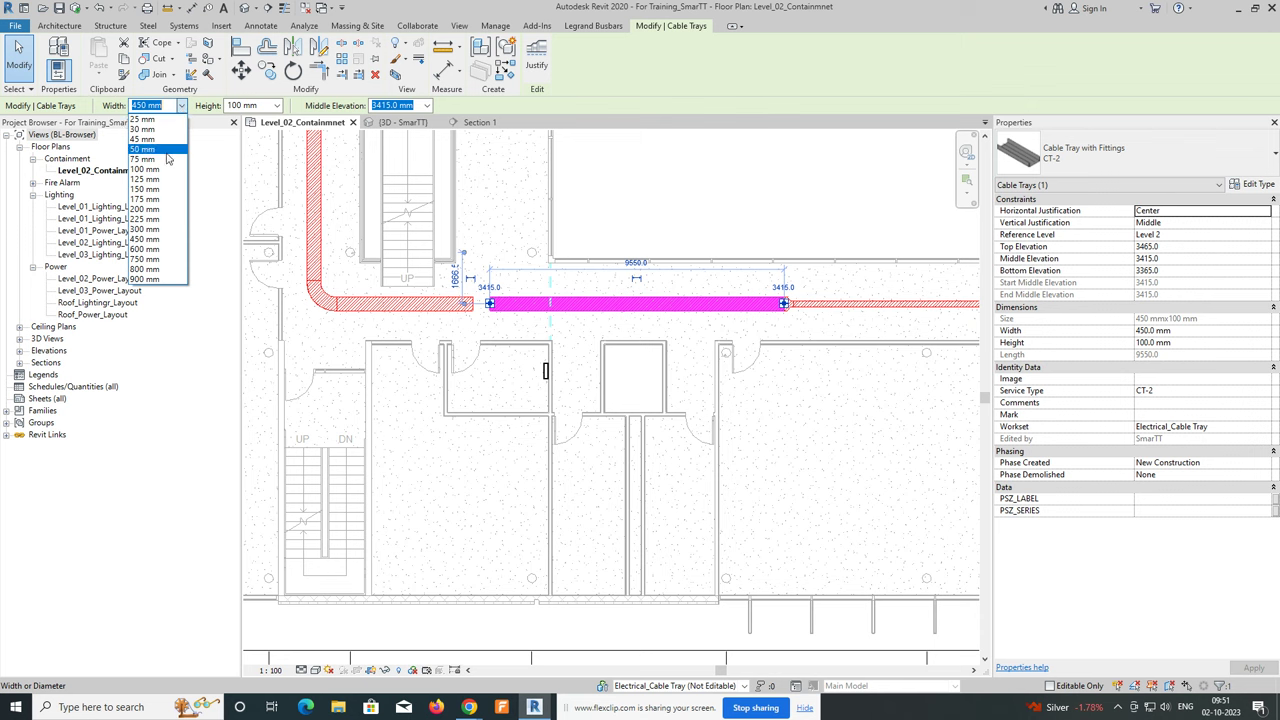
pyautogui.click(148, 239)
pyautogui.scroll(2, 515, 314)
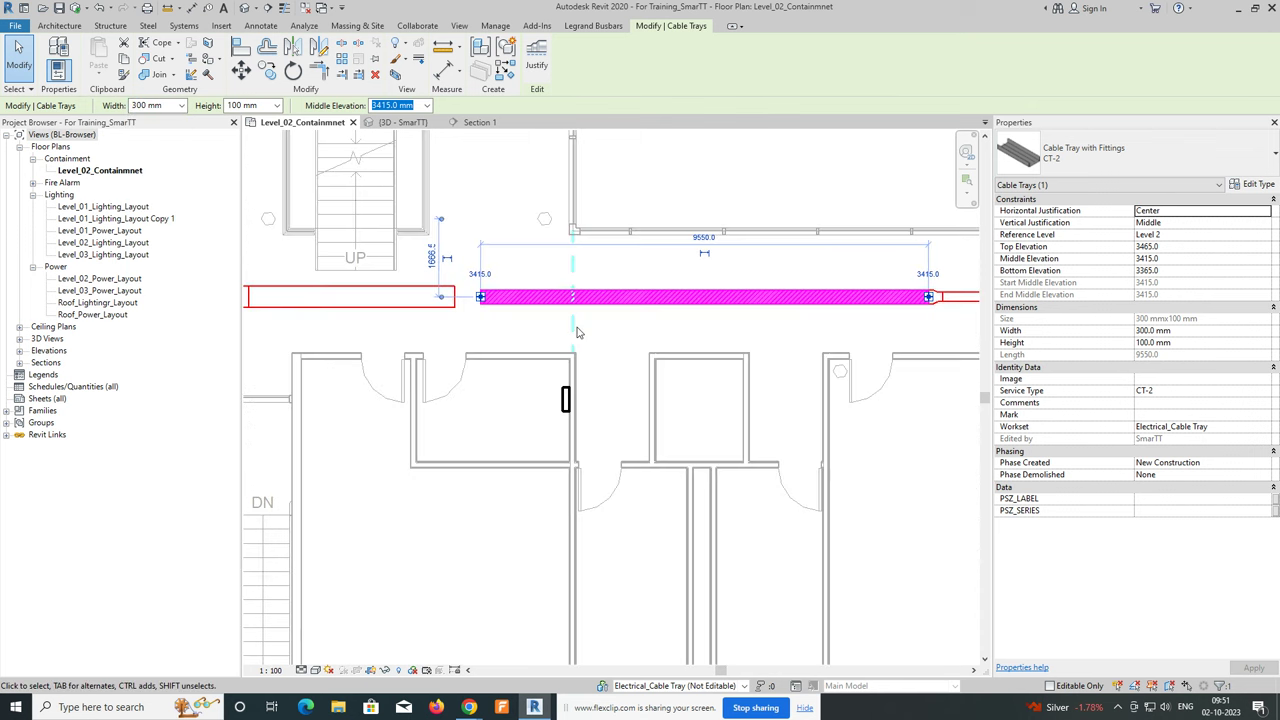
pyautogui.scroll(1, 515, 314)
pyautogui.moveTo(463, 290); pyautogui.dragTo(430, 290)
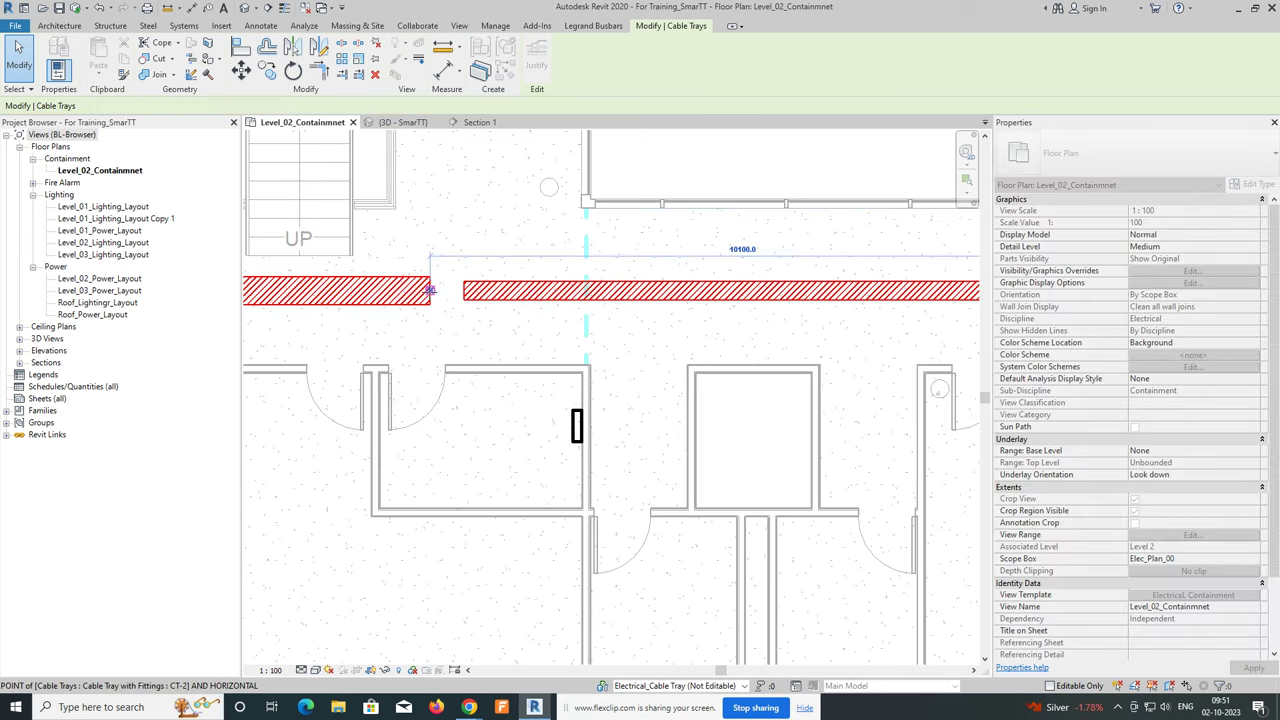
pyautogui.click(643, 351)
pyautogui.scroll(-1, 465, 278)
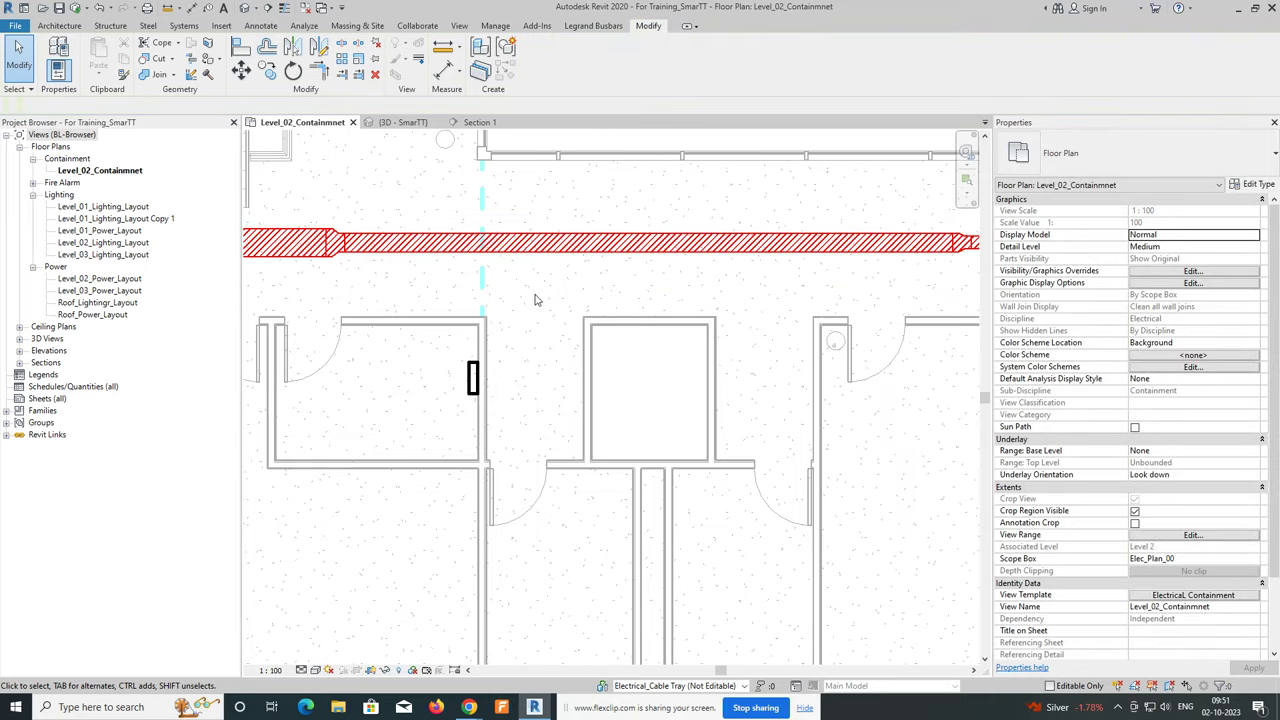
pyautogui.scroll(-1, 465, 278)
# Draw a matching tray branch from the 300 mm segment down to the panel with Create Similar.
pyautogui.click(458, 258)
pyautogui.rightClick(456, 262)
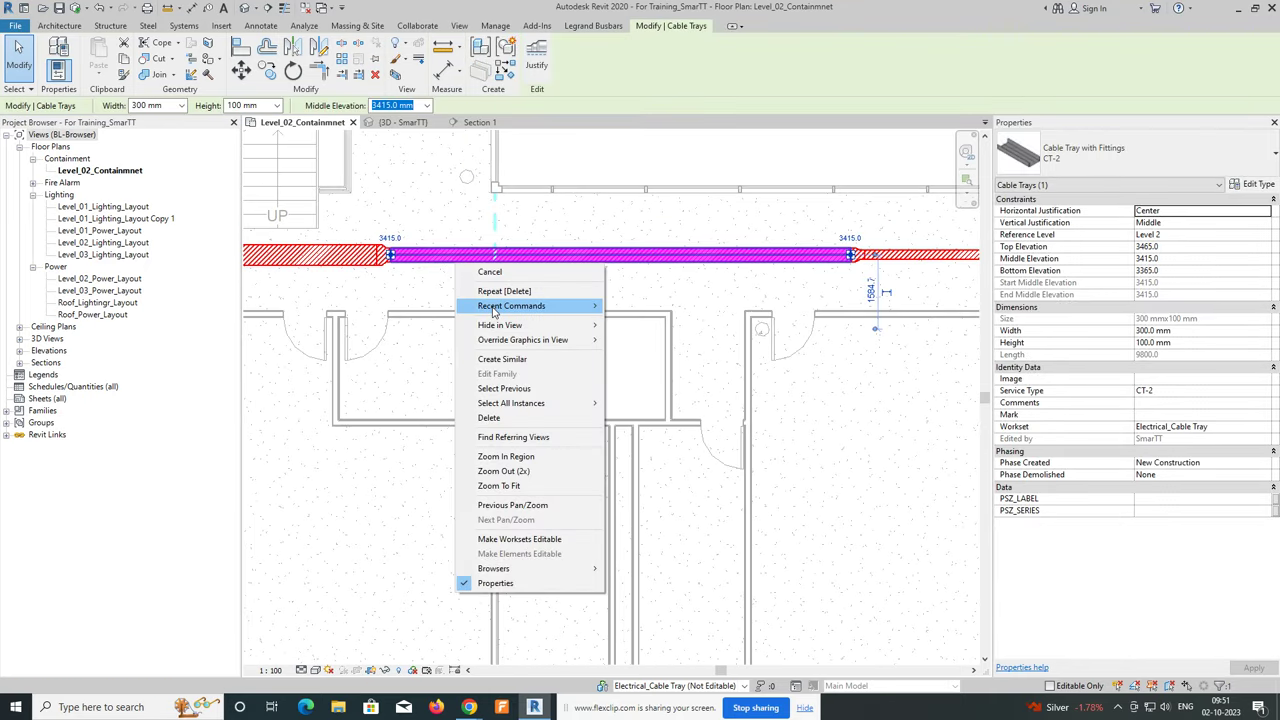
pyautogui.click(502, 359)
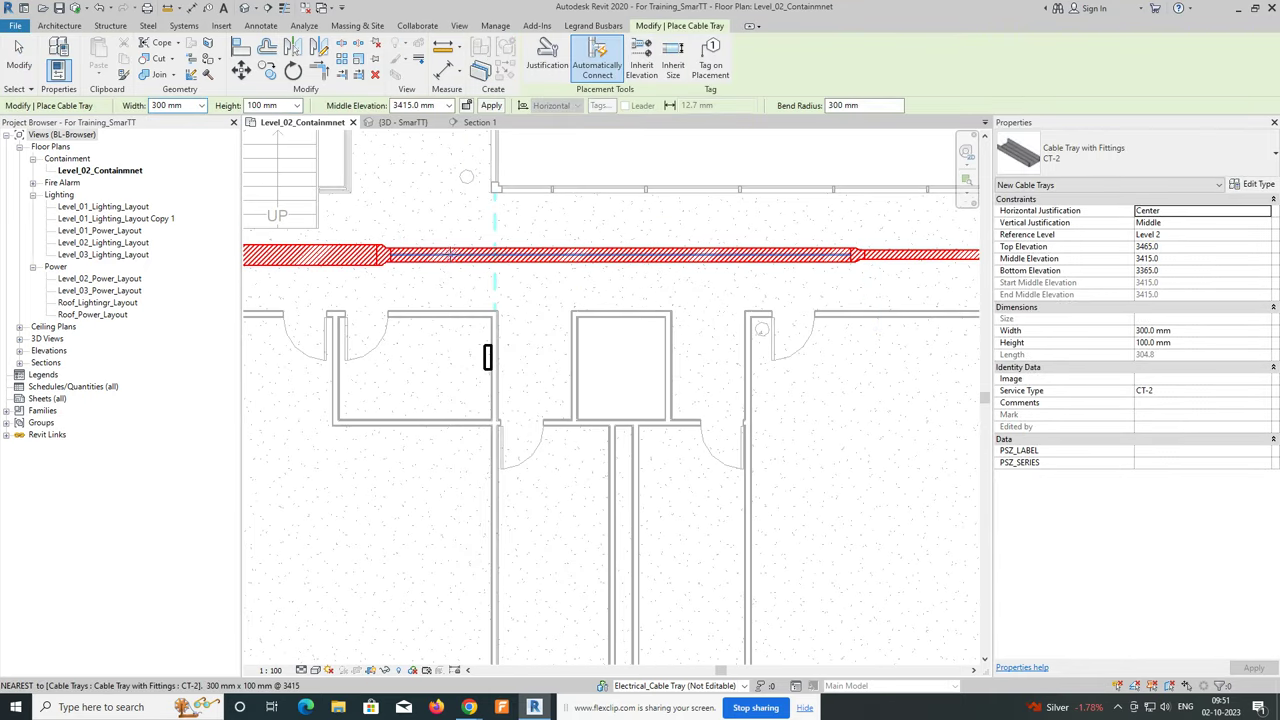
pyautogui.click(452, 258)
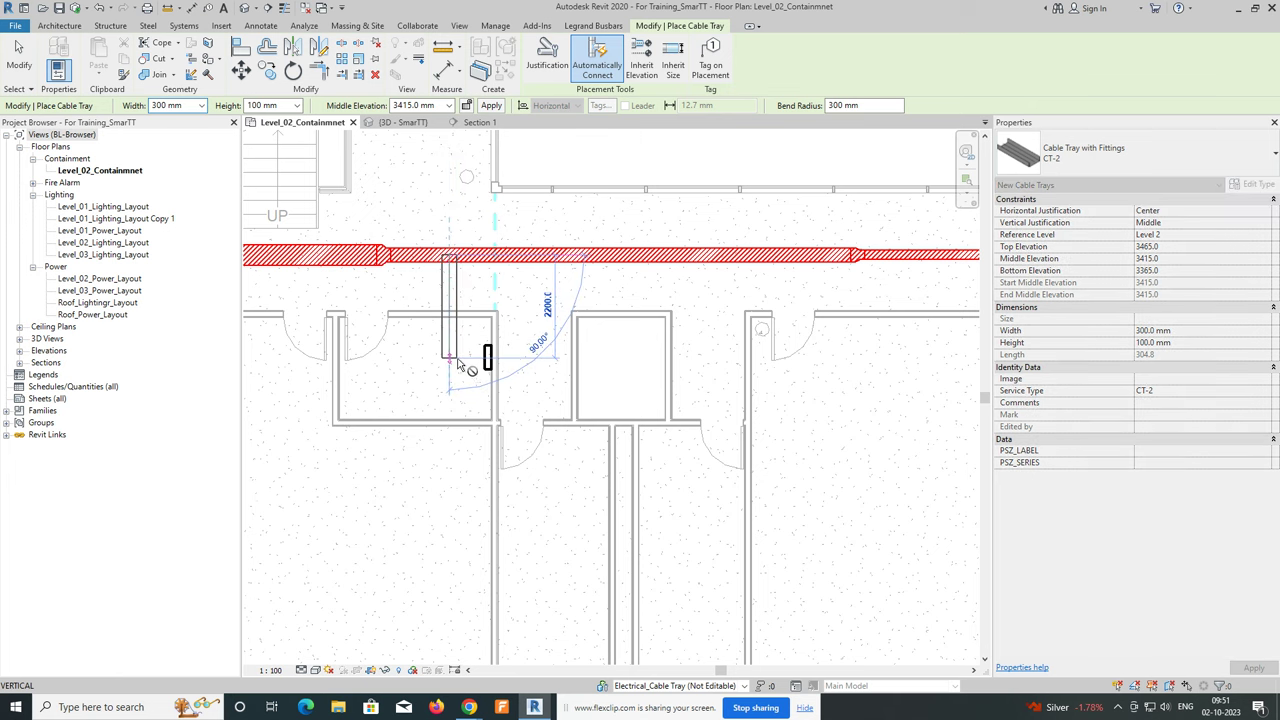
pyautogui.click(455, 360)
pyautogui.click(487, 360)
pyautogui.press('Escape')
pyautogui.press('Escape')
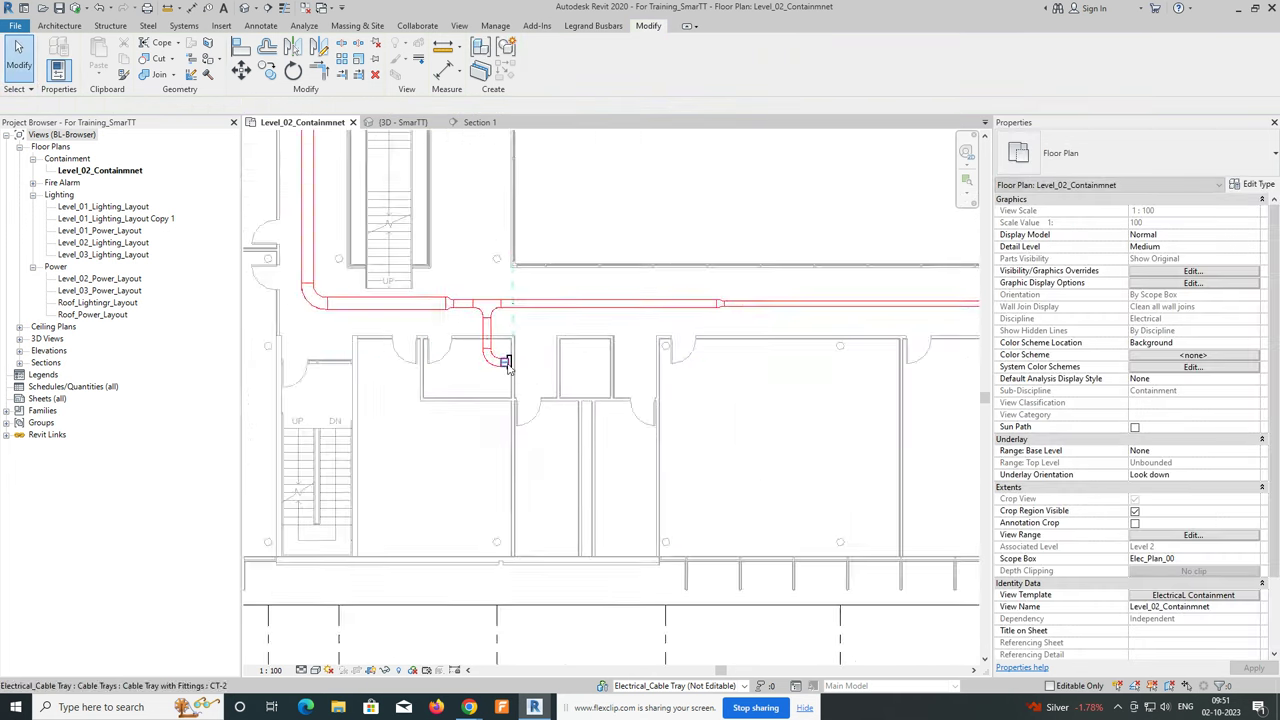
pyautogui.scroll(-2, 510, 365)
pyautogui.scroll(2, 515, 370)
pyautogui.scroll(-1, 515, 370)
# Begin Tag by Category (TG), then cancel it.
pyautogui.press('t')
pyautogui.press('g')
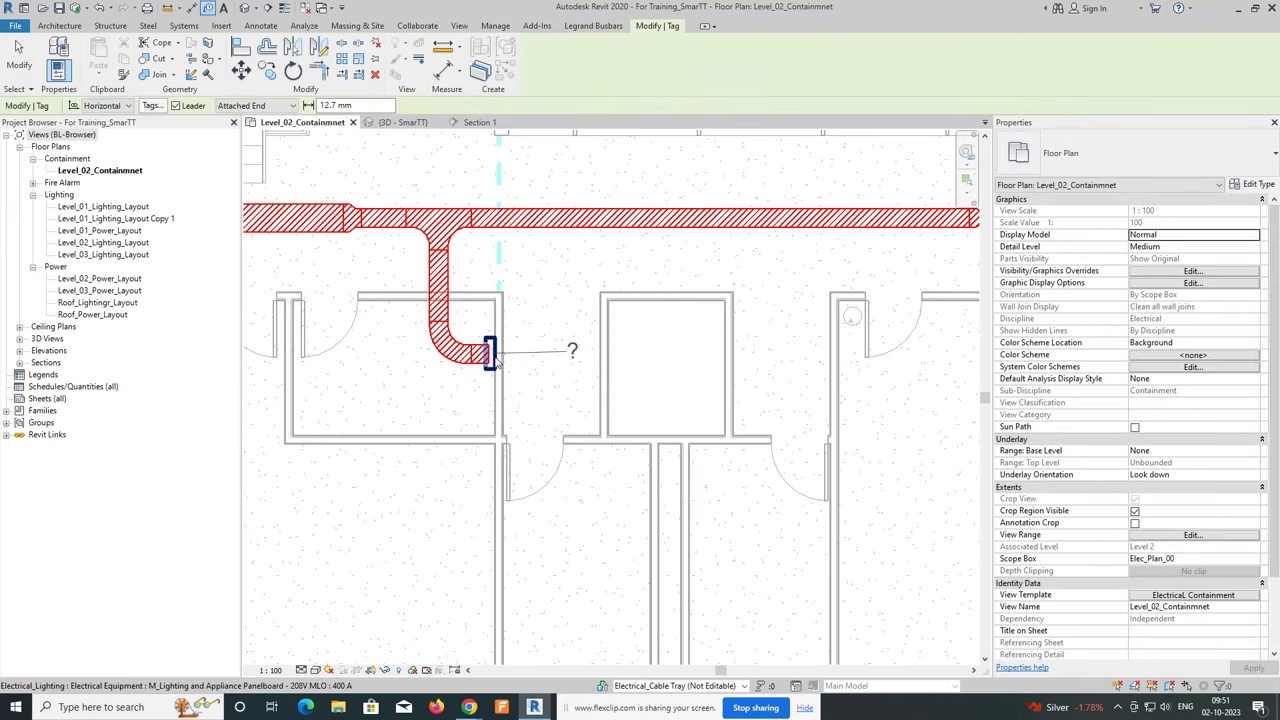
pyautogui.scroll(-1, 400, 340)
pyautogui.scroll(-1, 360, 325)
pyautogui.scroll(-1, 360, 325)
pyautogui.press('Escape')
pyautogui.scroll(-1, 365, 340)
pyautogui.scroll(2, 370, 400)
pyautogui.scroll(2, 375, 442)
# Add a 200 mm branch tray from the long vertical CT-2 tray to the panel.
pyautogui.click(388, 435)
pyautogui.rightClick(388, 432)
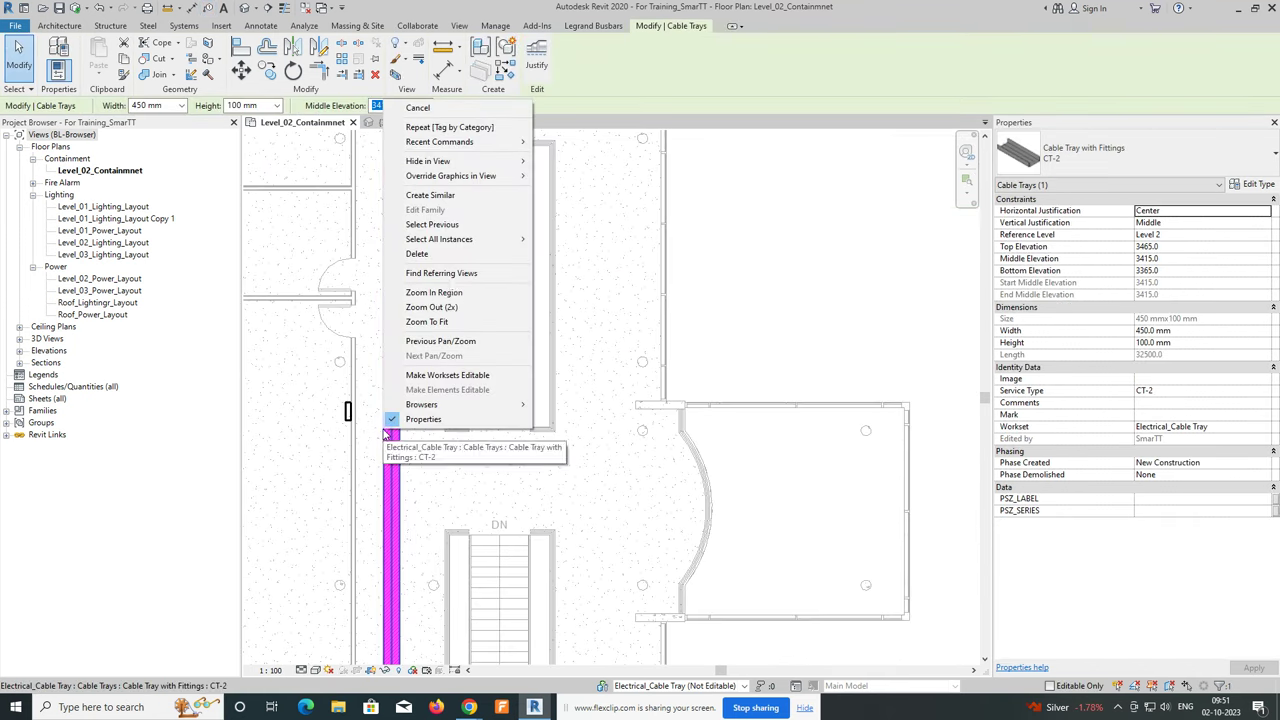
pyautogui.click(432, 196)
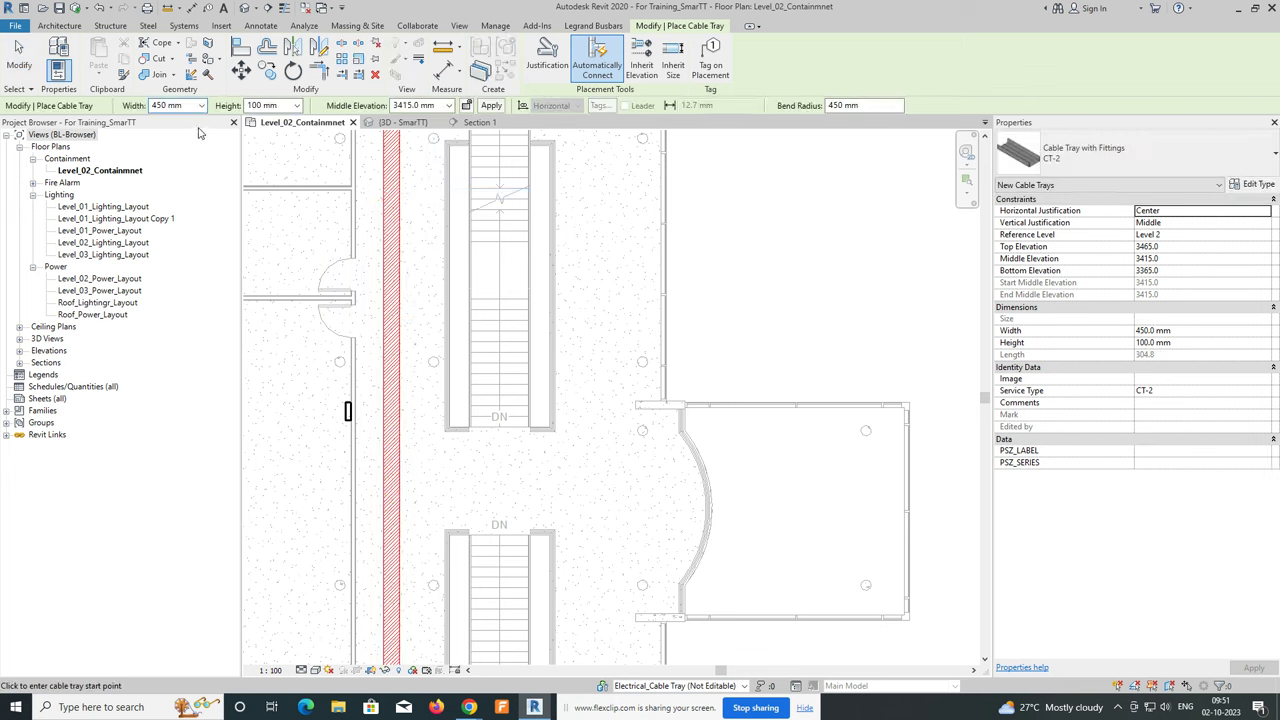
pyautogui.click(203, 107)
pyautogui.click(165, 209)
pyautogui.scroll(2, 352, 410)
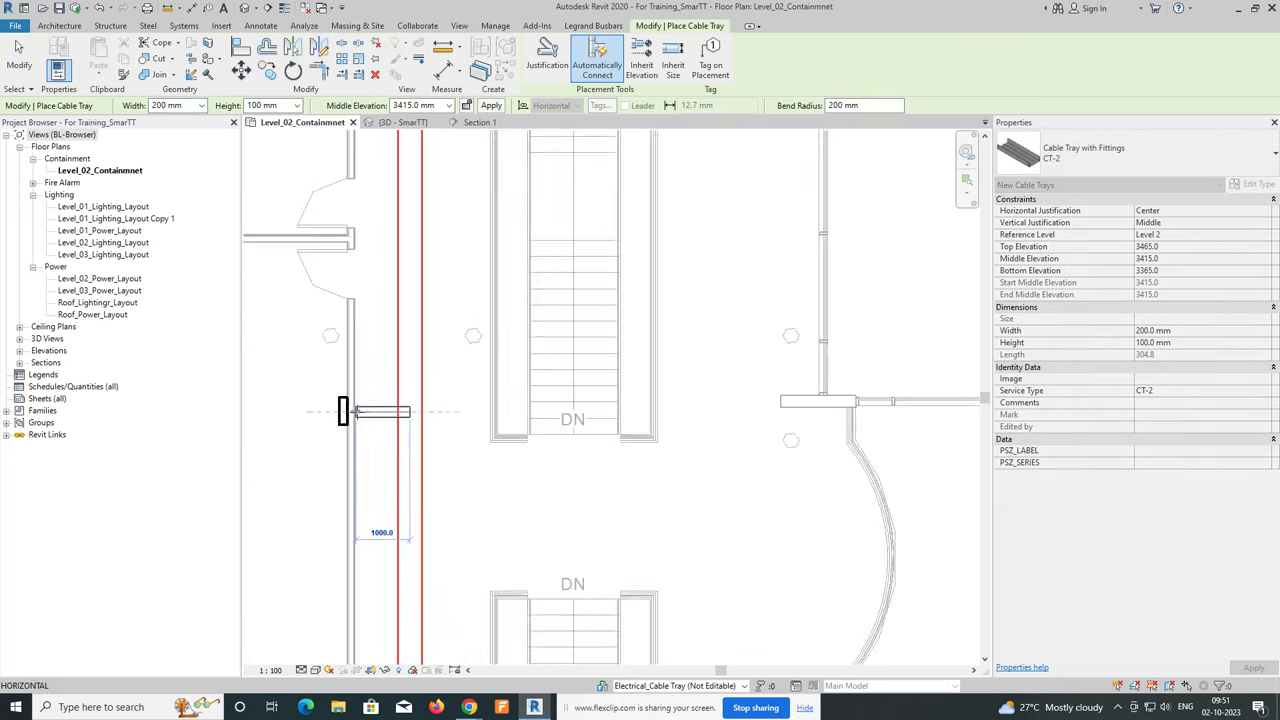
pyautogui.scroll(2, 352, 410)
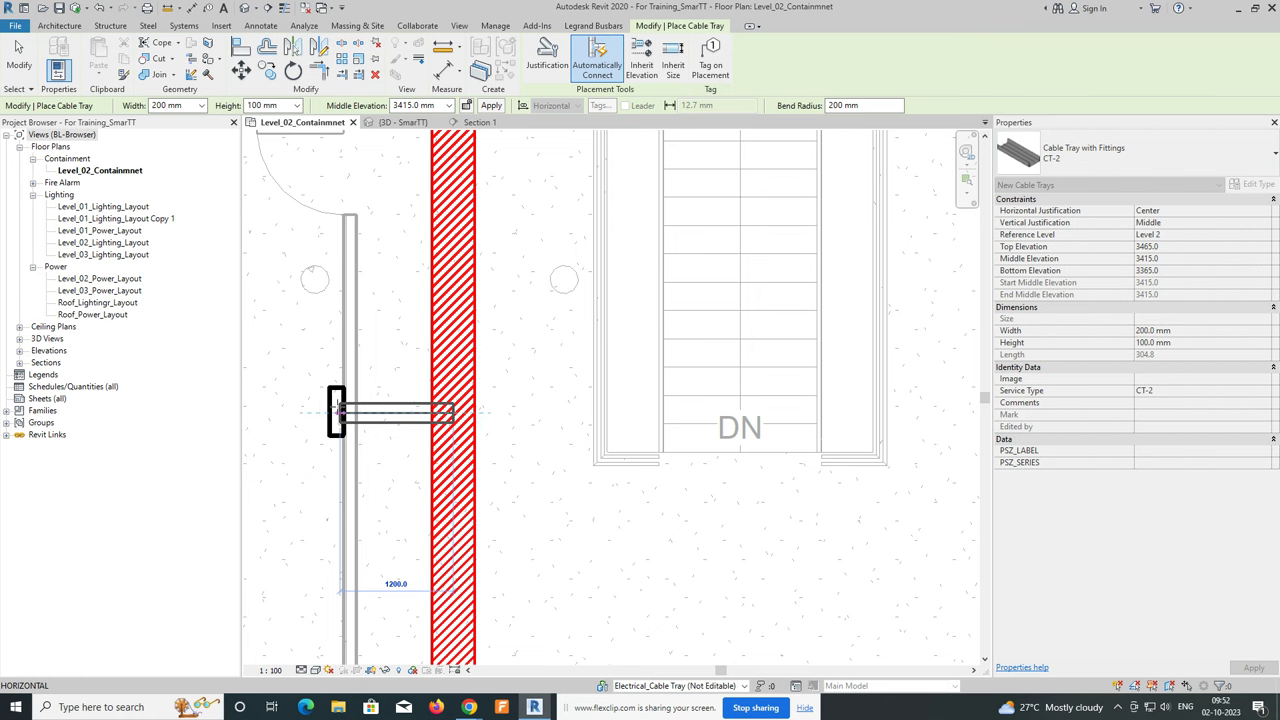
pyautogui.click(340, 413)
pyautogui.press('Escape')
pyautogui.press('Escape')
pyautogui.scroll(-3, 340, 413)
pyautogui.scroll(-3, 340, 413)
# Draw a 200 mm CT-2 branch to the west wall, ending in a downward elbow.
pyautogui.moveTo(705, 250); pyautogui.dragTo(445, 470, button='middle')
pyautogui.scroll(2, 405, 305)
pyautogui.scroll(2, 405, 305)
pyautogui.scroll(2, 405, 305)
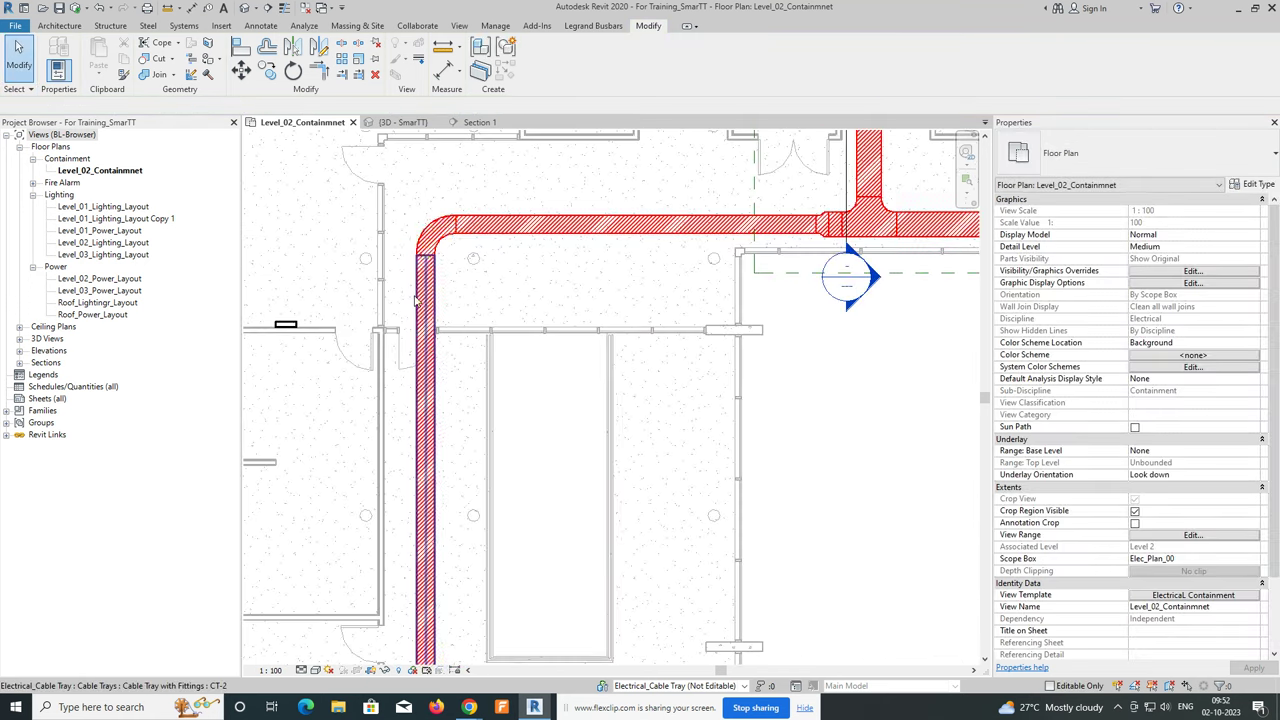
pyautogui.rightClick(416, 300)
pyautogui.click(470, 391)
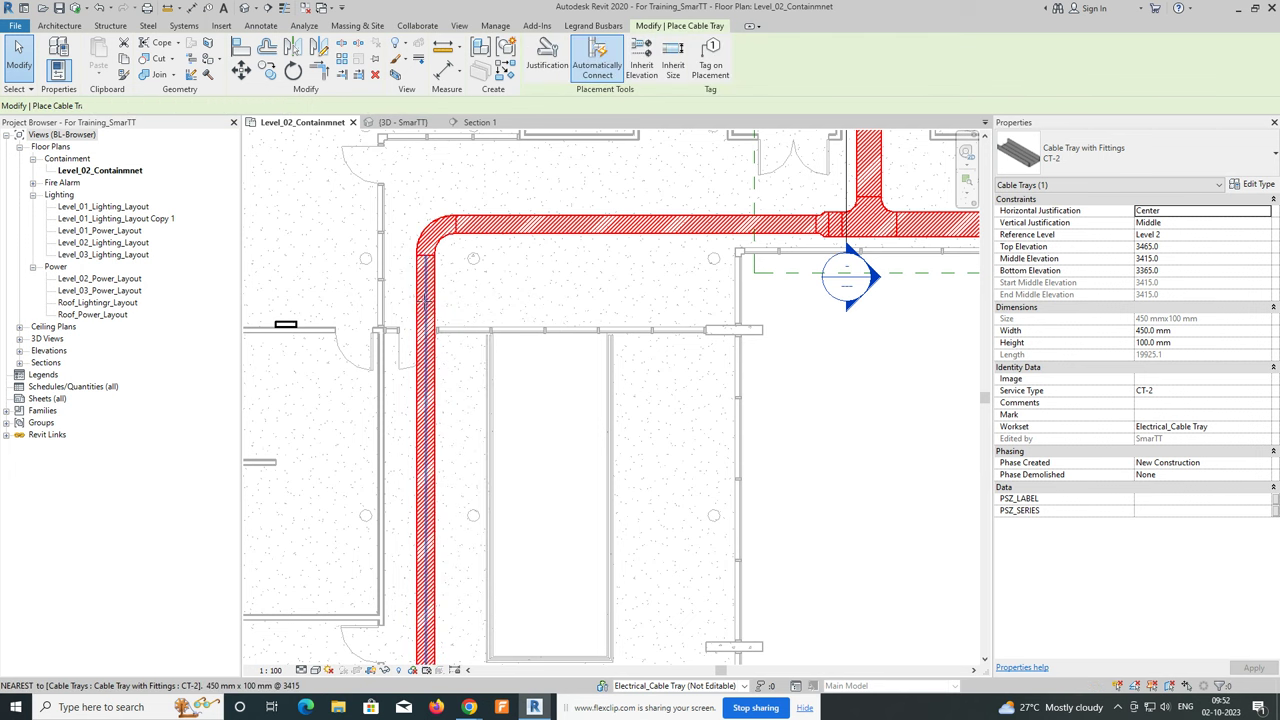
pyautogui.click(425, 300)
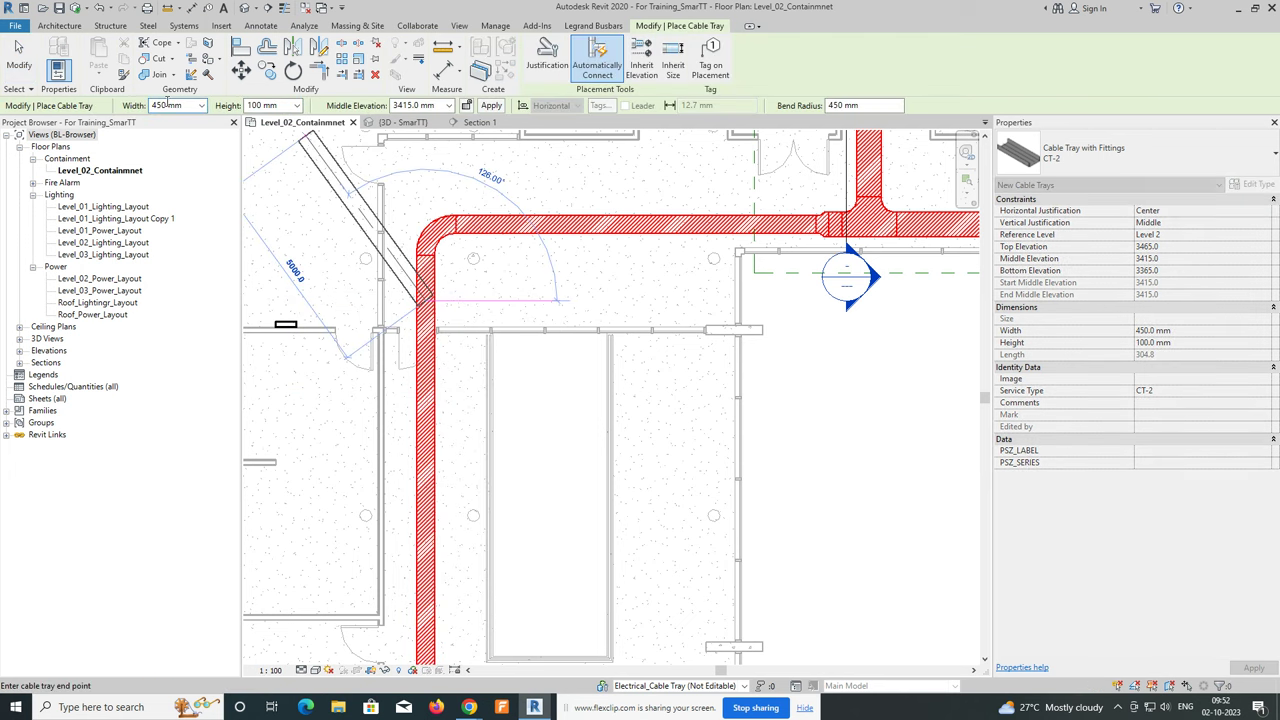
pyautogui.click(199, 106)
pyautogui.click(160, 209)
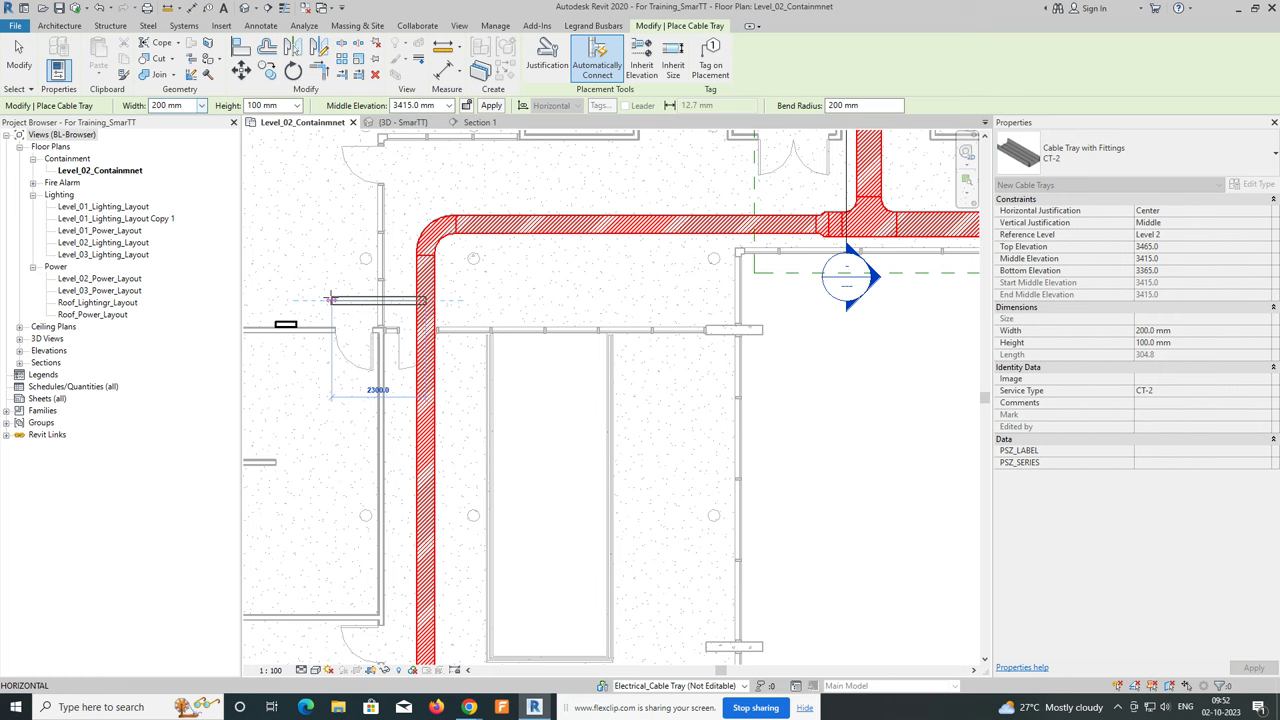
pyautogui.click(287, 300)
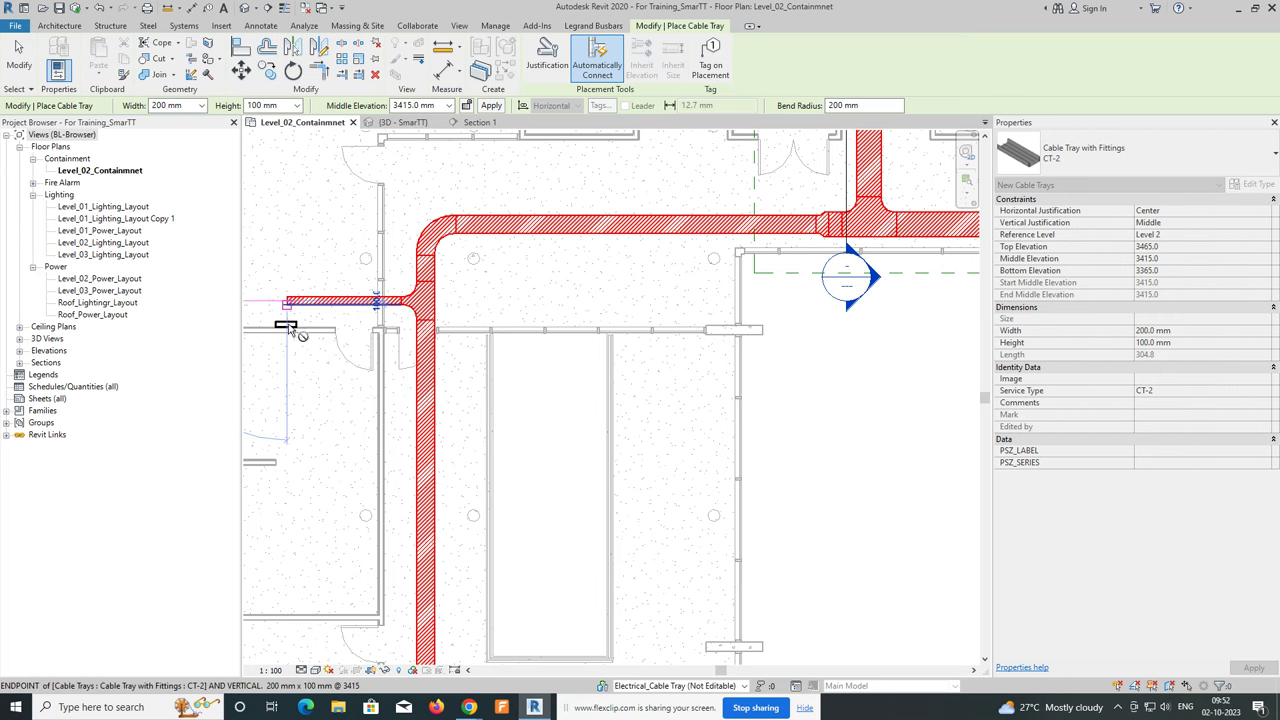
pyautogui.scroll(5, 286, 324)
pyautogui.click(284, 333)
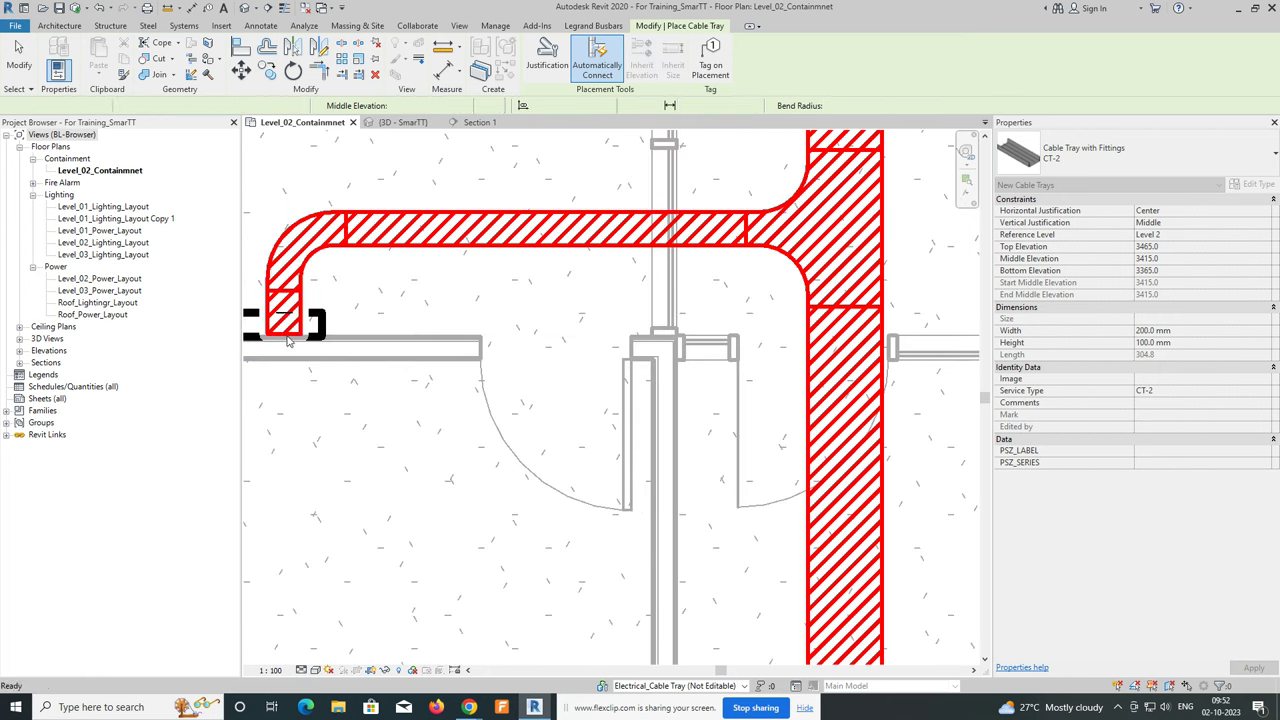
pyautogui.press('Escape')
pyautogui.press('Escape')
pyautogui.scroll(-5, 549, 347)
pyautogui.scroll(2, 500, 329)
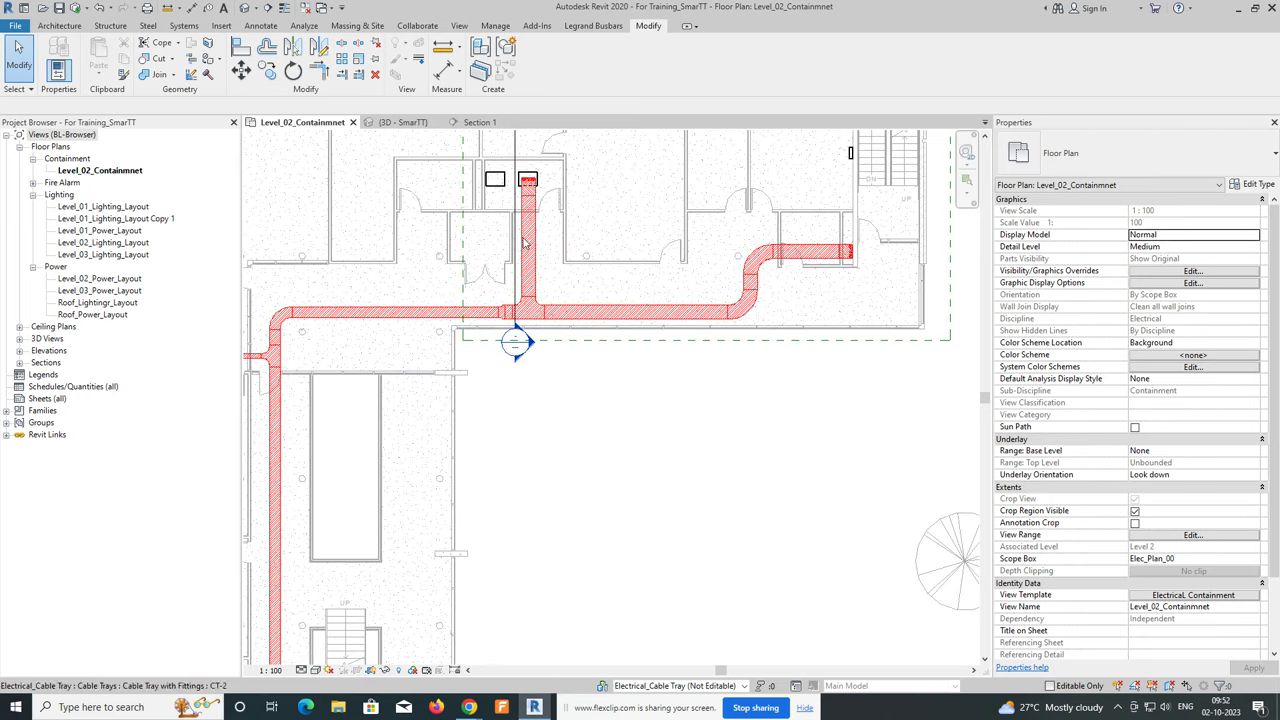
pyautogui.click(197, 27)
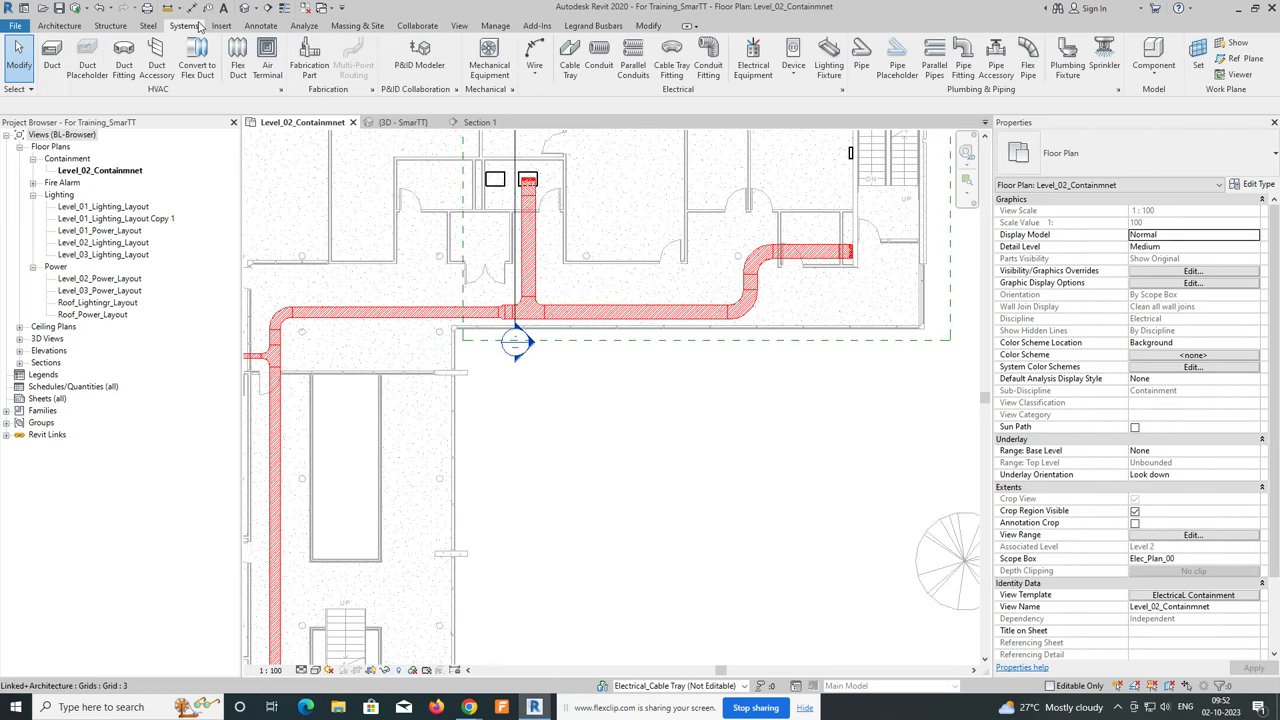
# Start a new cable tray with service type CT-1 and 600 mm width.
pyautogui.click(574, 62)
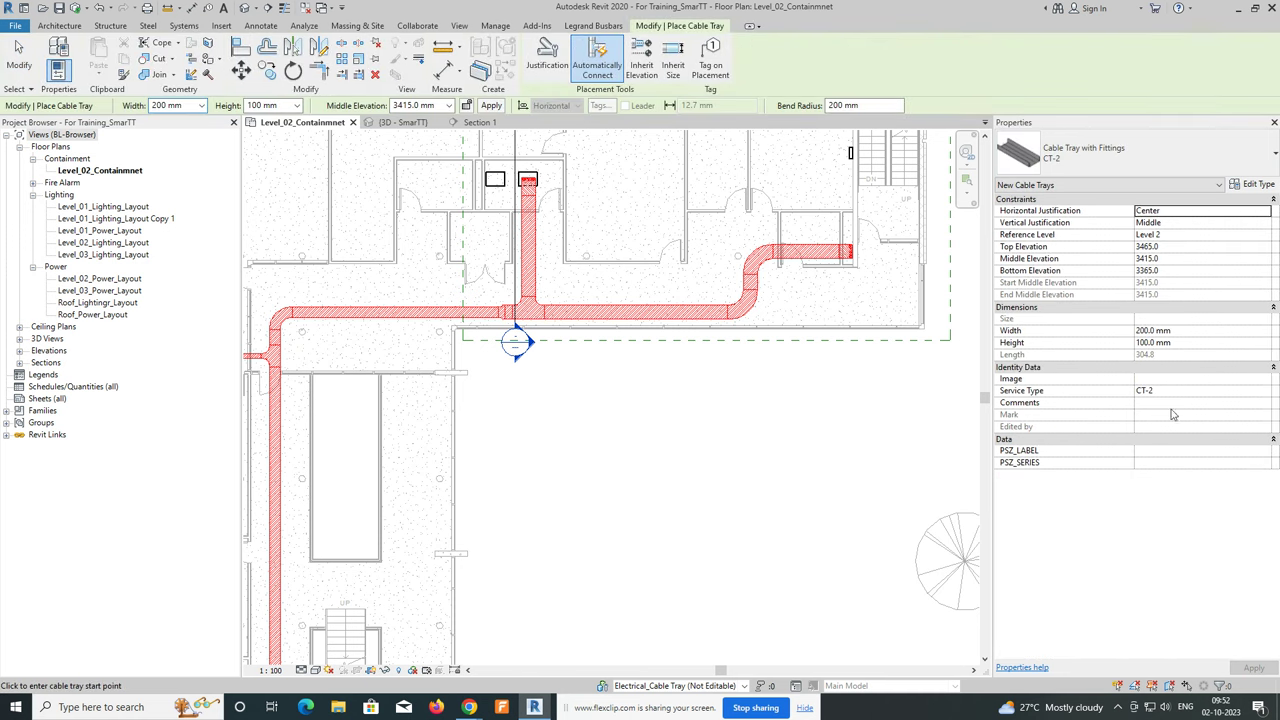
pyautogui.click(1248, 392)
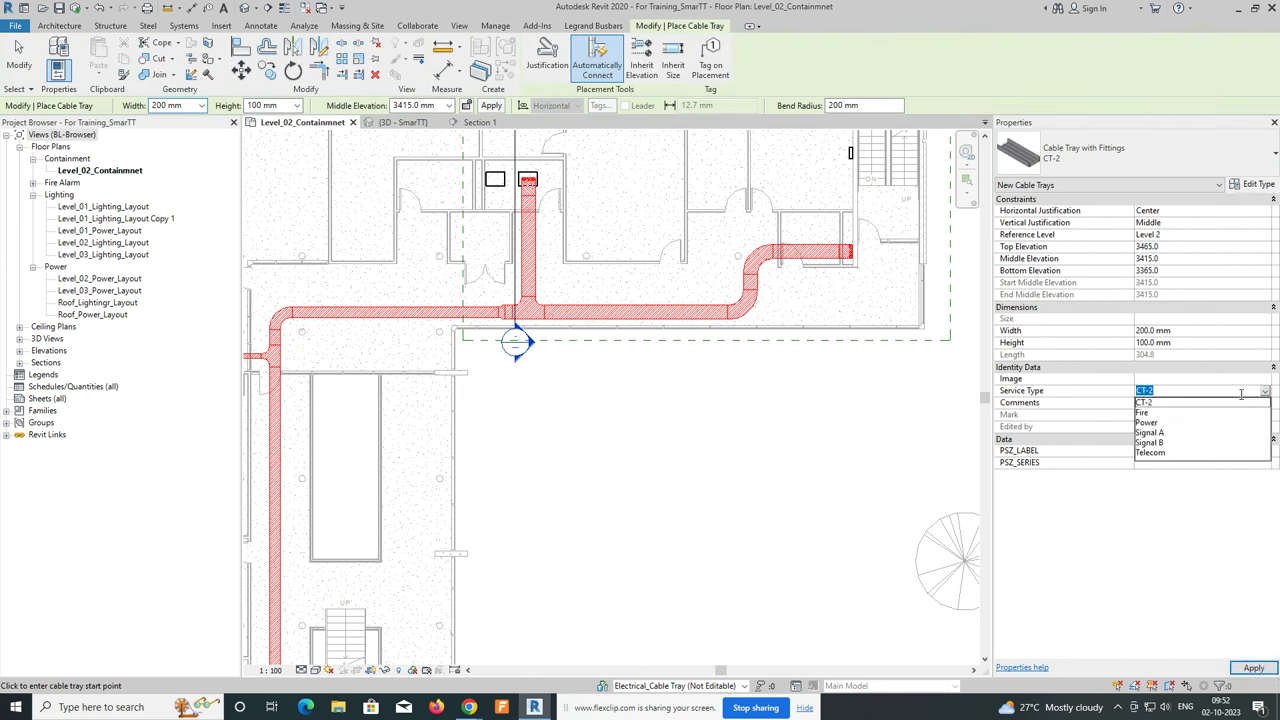
pyautogui.click(1144, 392)
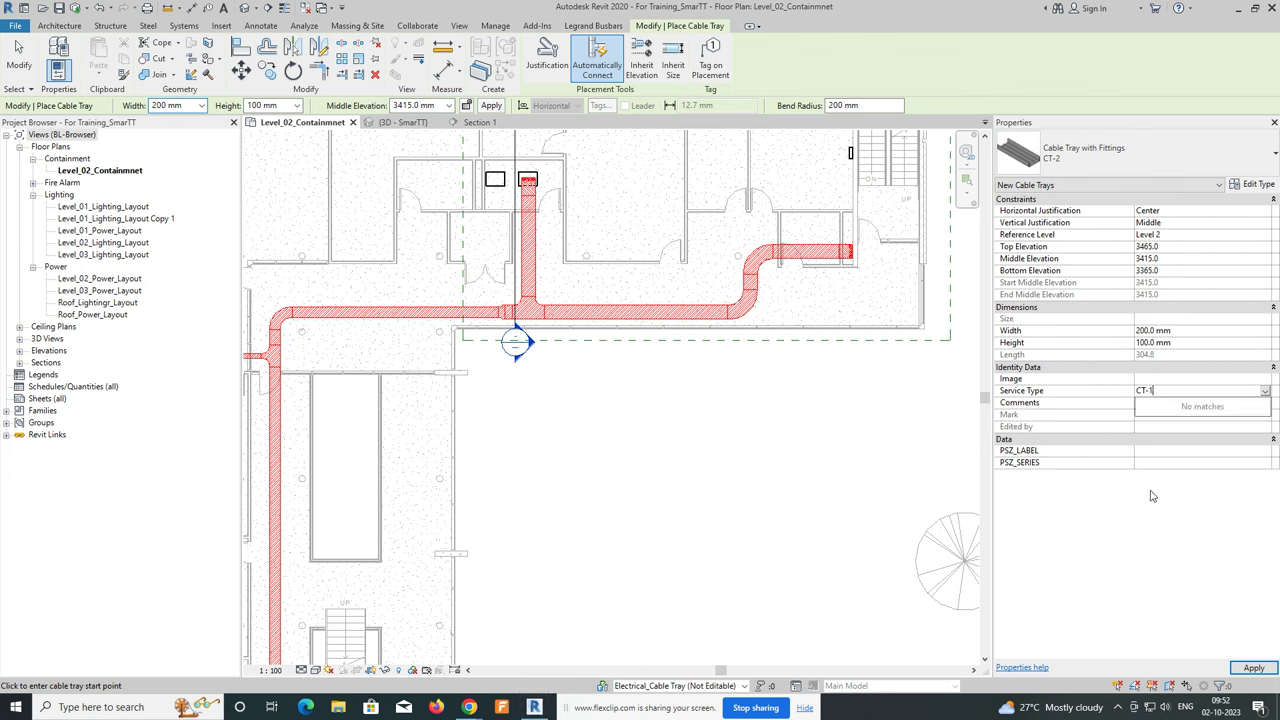
pyautogui.press('Return')
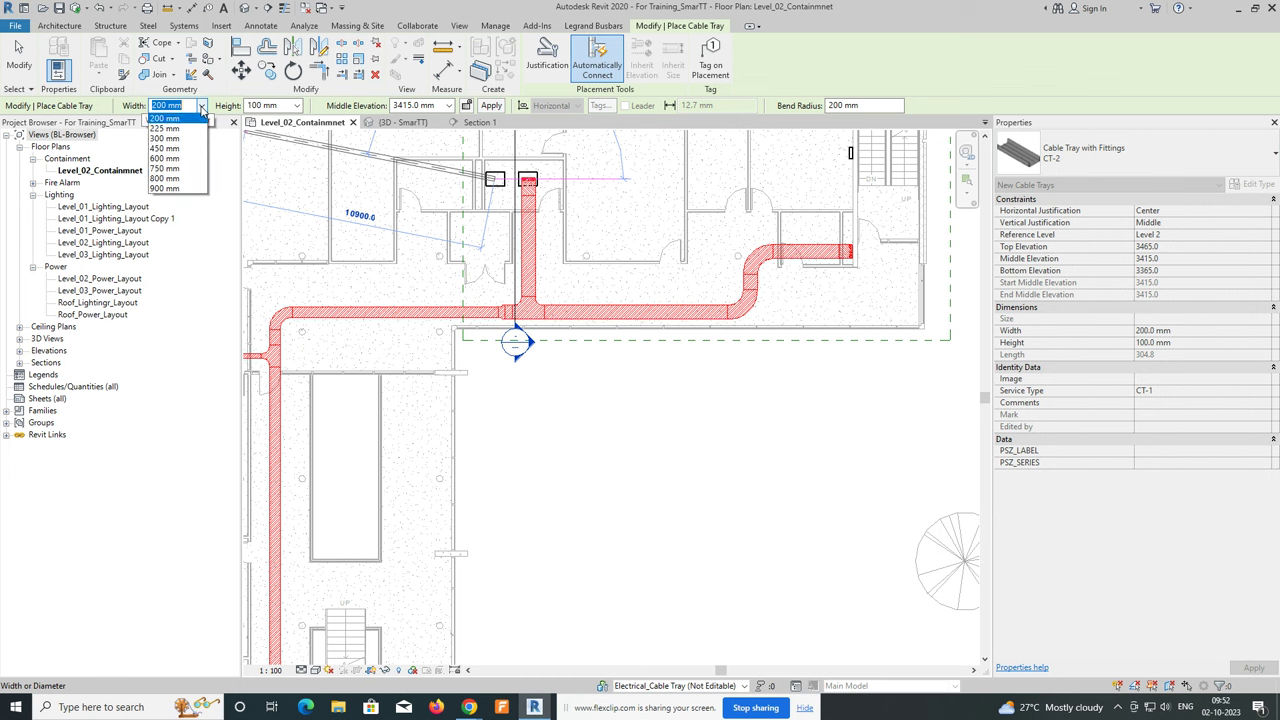
pyautogui.click(166, 250)
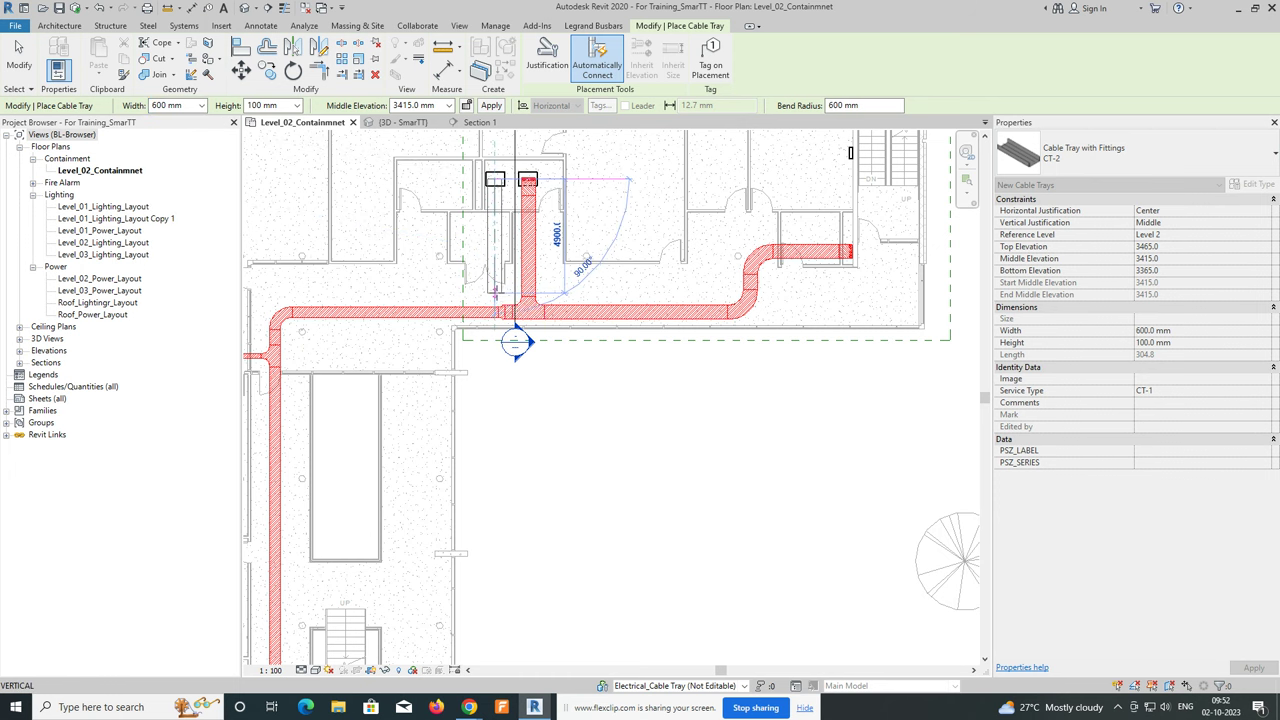
# Place the first blue CT-1 tray segment down the west corridor.
pyautogui.moveTo(321, 284); pyautogui.dragTo(505, 268, button='middle')
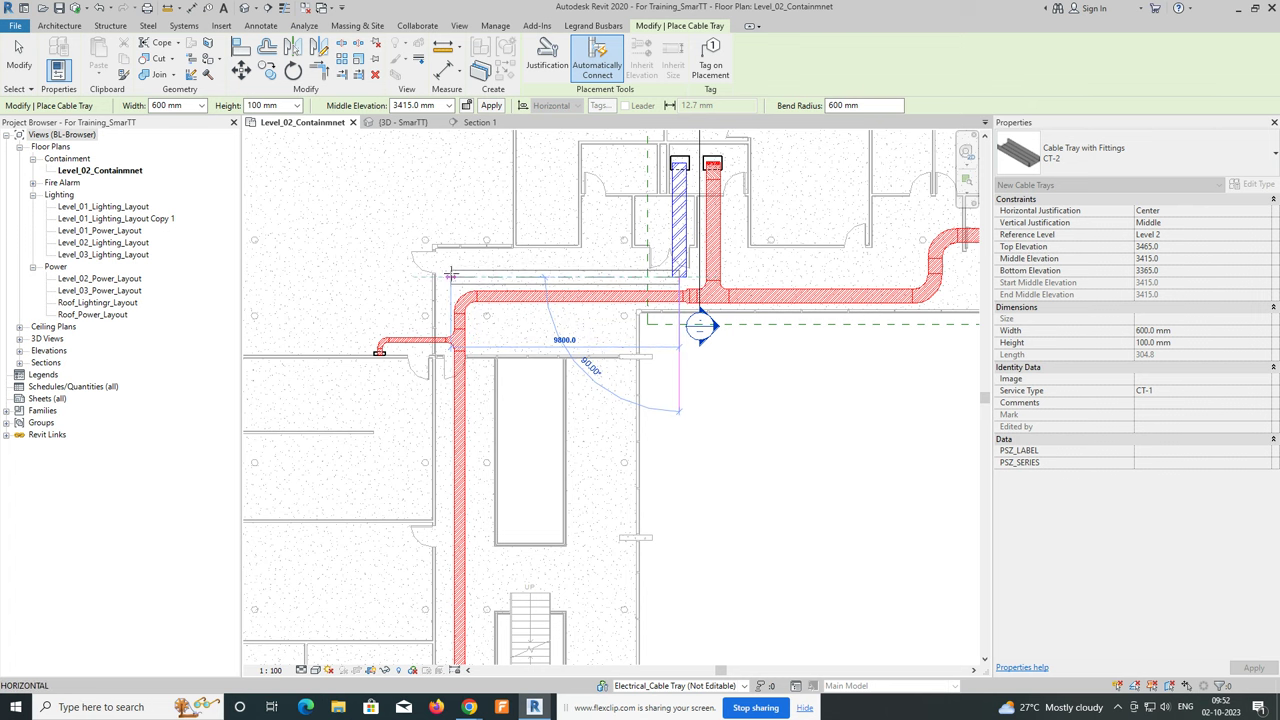
pyautogui.scroll(-2, 349, 276)
pyautogui.scroll(-1, 352, 268)
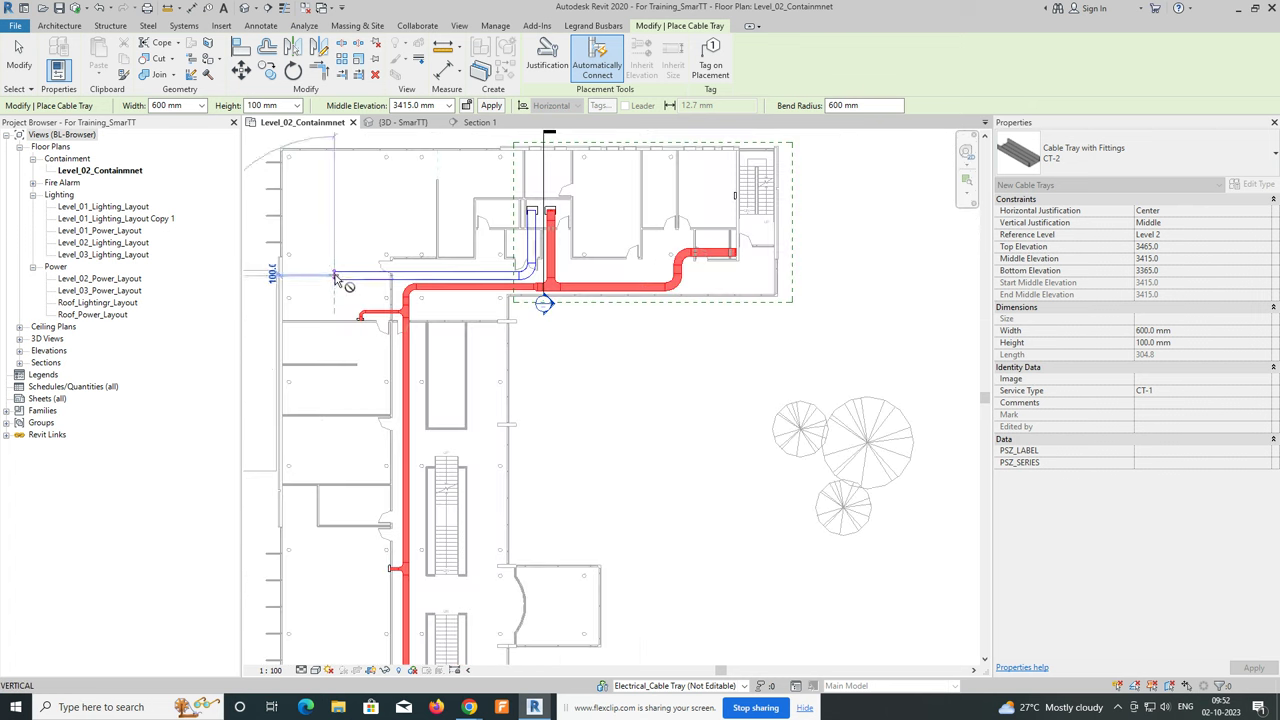
pyautogui.scroll(-1, 368, 236)
pyautogui.scroll(-1, 375, 400)
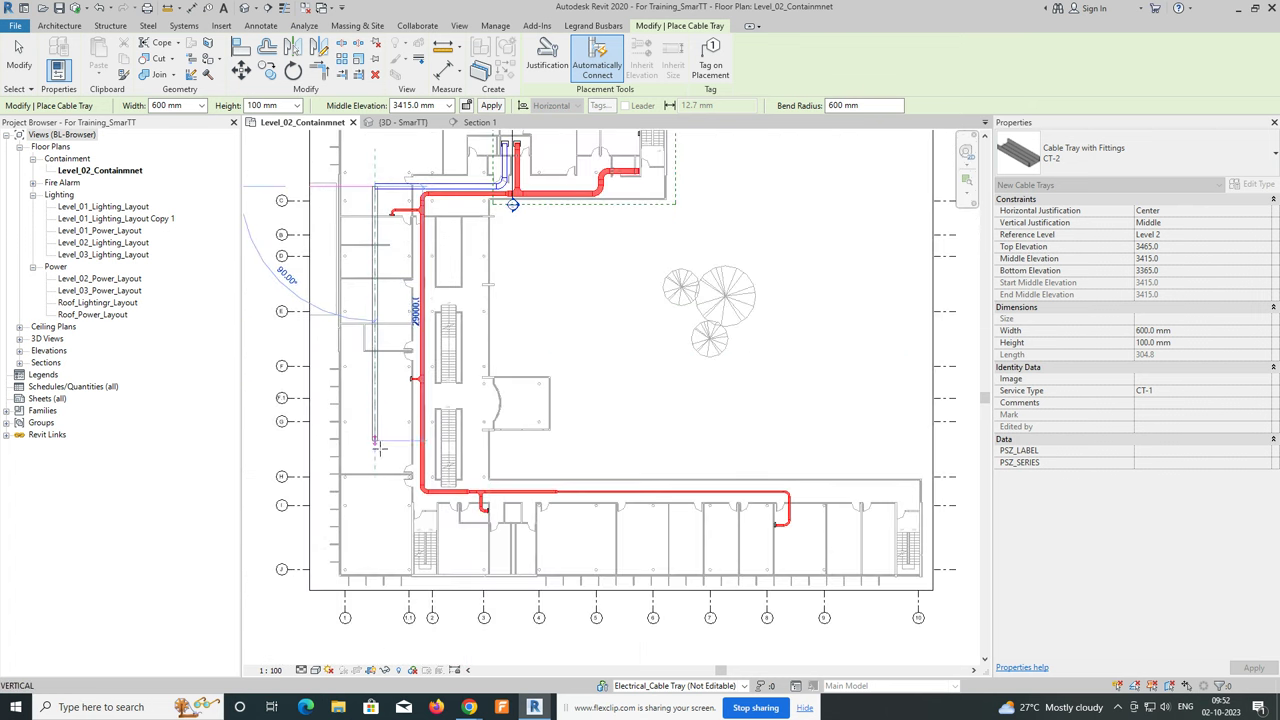
pyautogui.scroll(3, 377, 510)
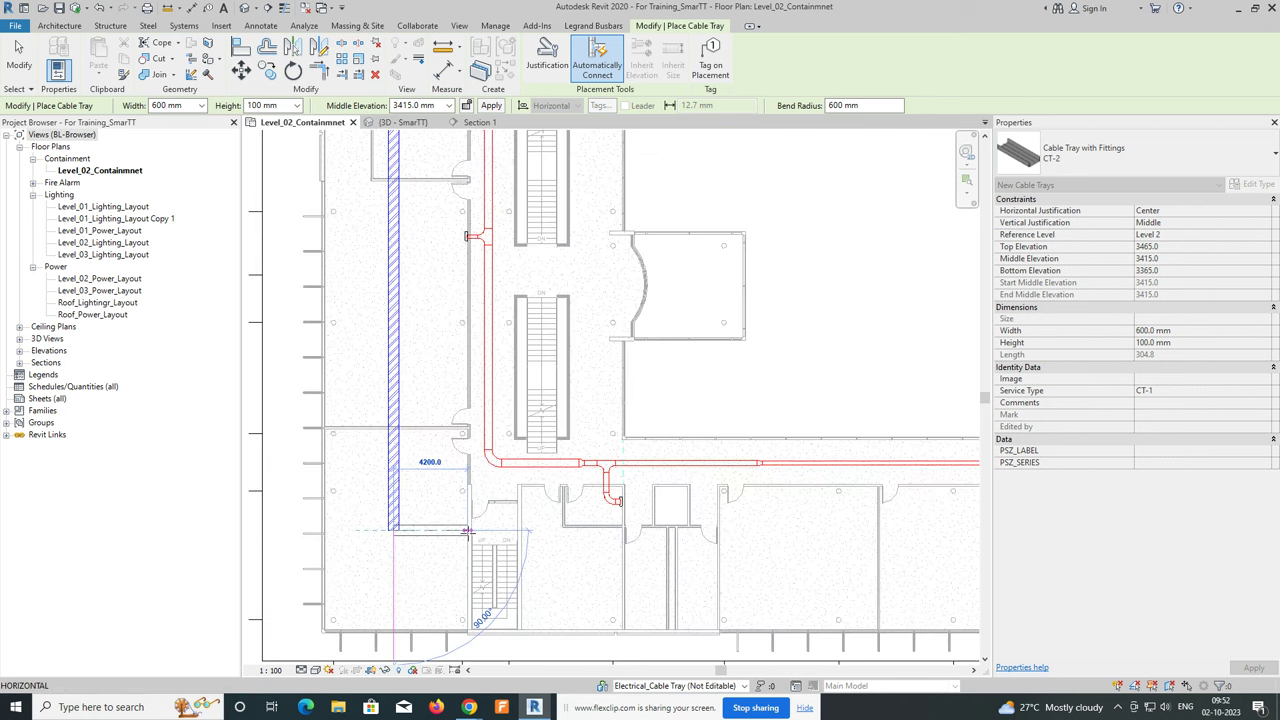
pyautogui.click(470, 537)
pyautogui.scroll(-2, 470, 537)
pyautogui.scroll(2, 400, 288)
pyautogui.scroll(1, 400, 288)
pyautogui.scroll(1, 400, 288)
# Continue the blue run so it turns east near the stairs.
pyautogui.click(423, 341)
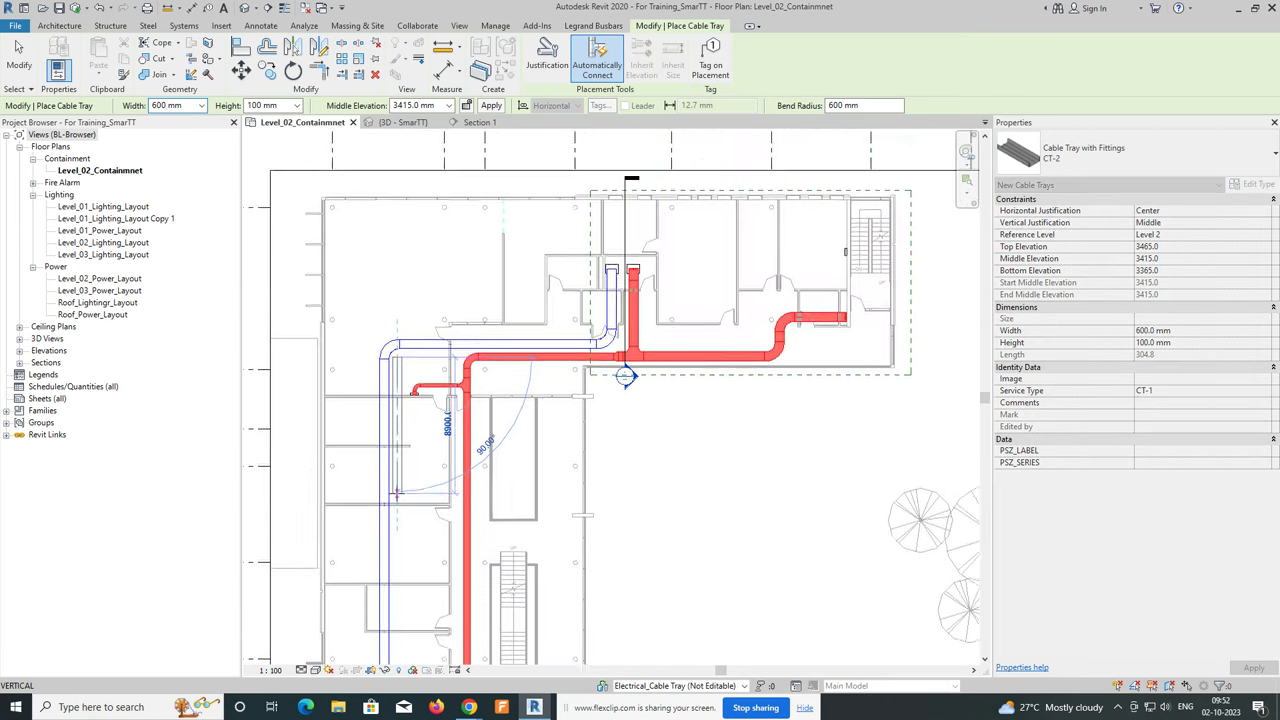
pyautogui.moveTo(400, 430); pyautogui.dragTo(389, 265, button='middle')
pyautogui.scroll(-2, 394, 320)
pyautogui.moveTo(394, 320); pyautogui.dragTo(390, 440, button='middle')
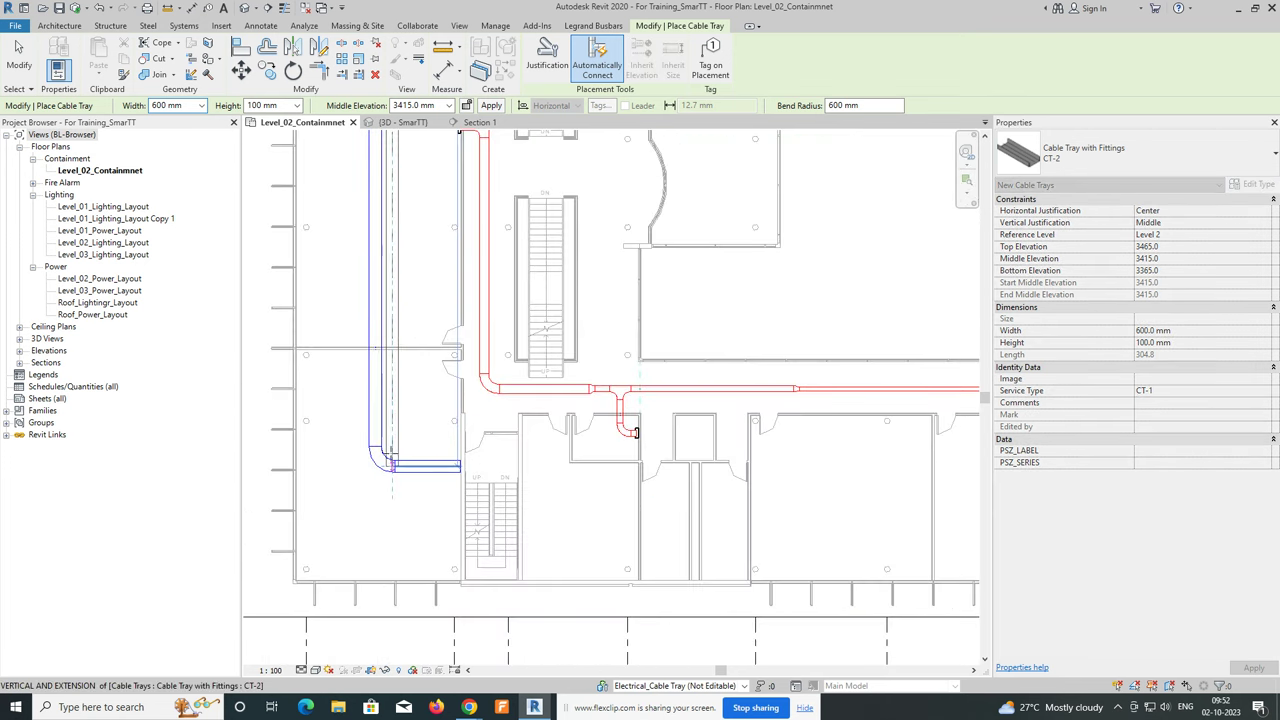
pyautogui.scroll(3, 396, 447)
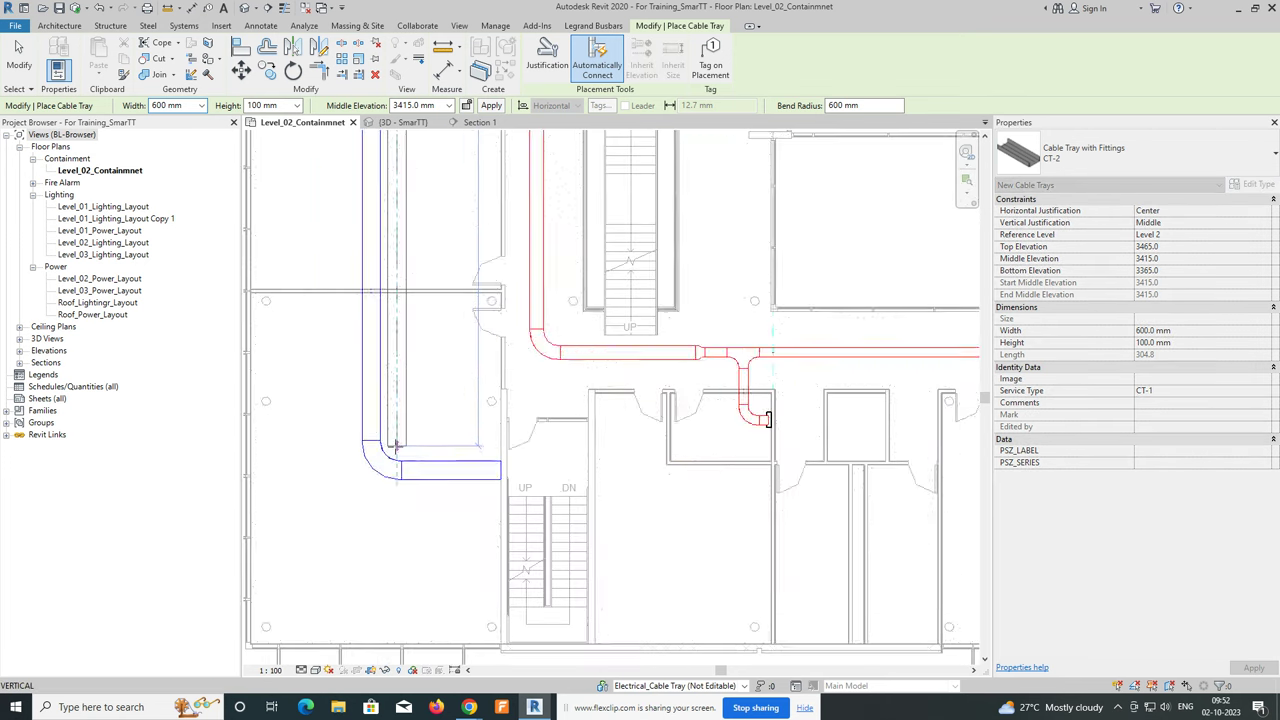
pyautogui.click(500, 447)
pyautogui.scroll(-5, 480, 430)
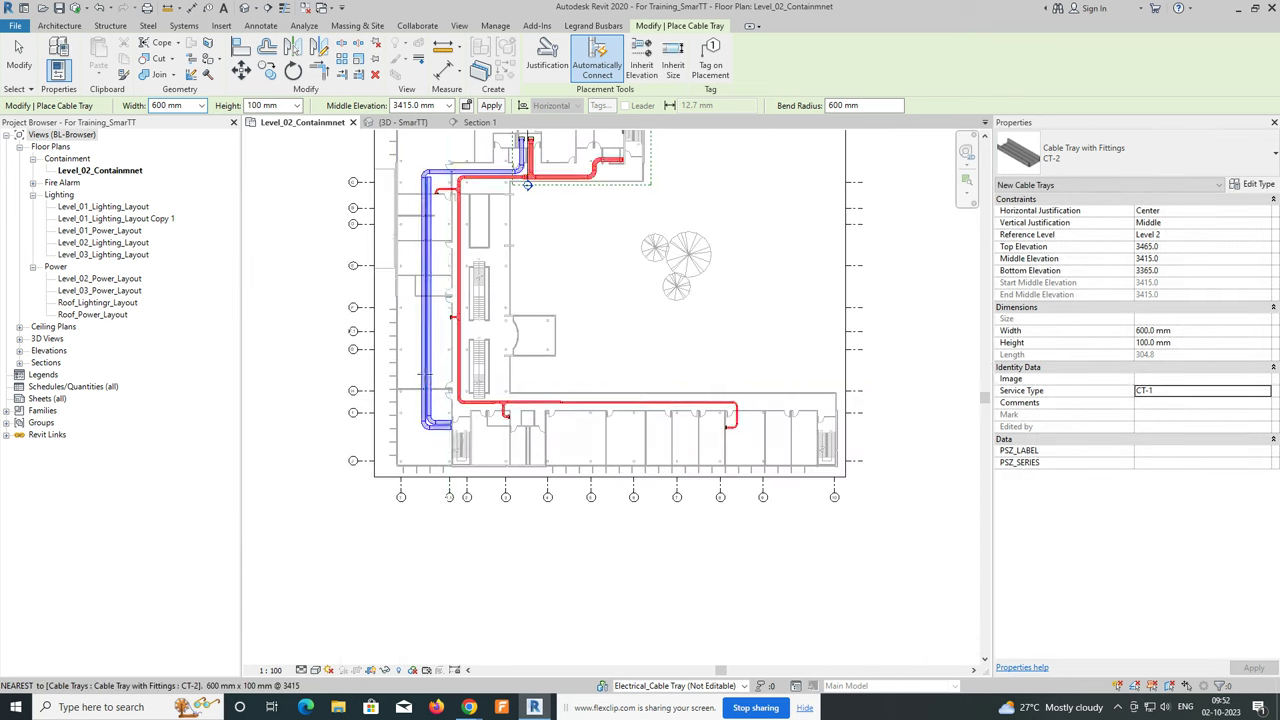
pyautogui.scroll(5, 446, 230)
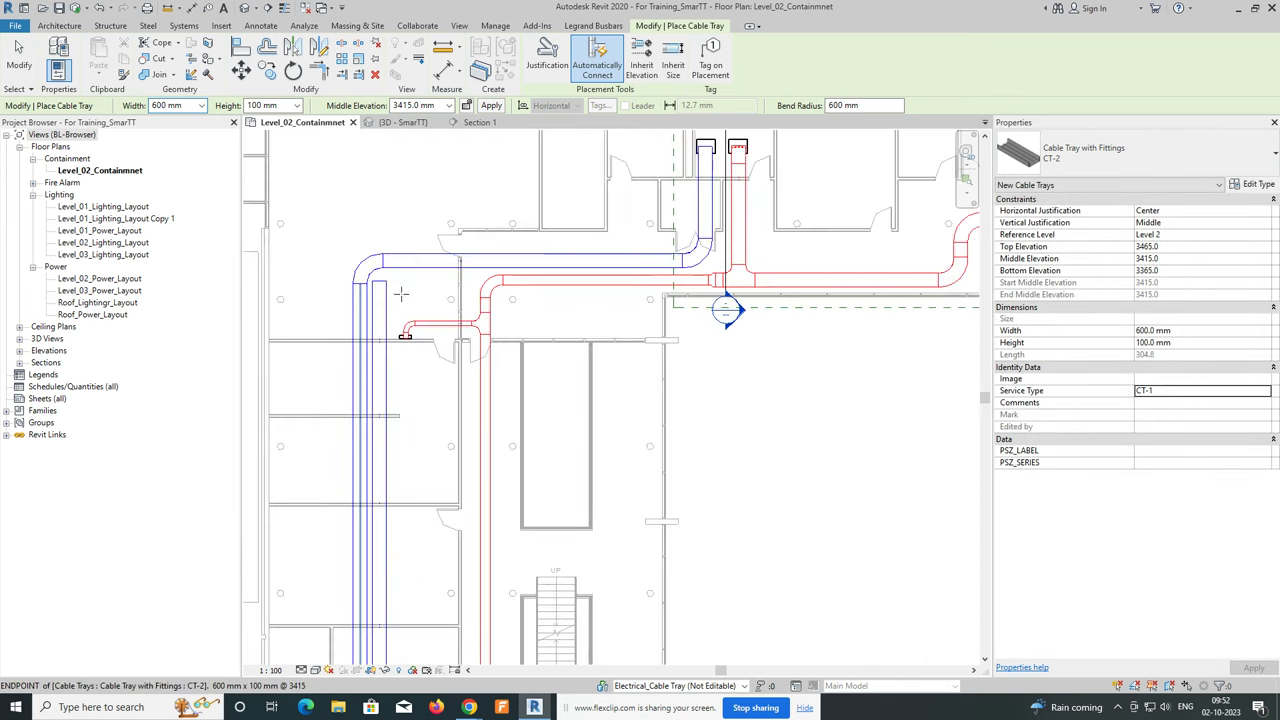
pyautogui.press('Escape')
pyautogui.press('Escape')
# Inspect the upper horizontal and left vertical blue tray segments.
pyautogui.click(517, 342)
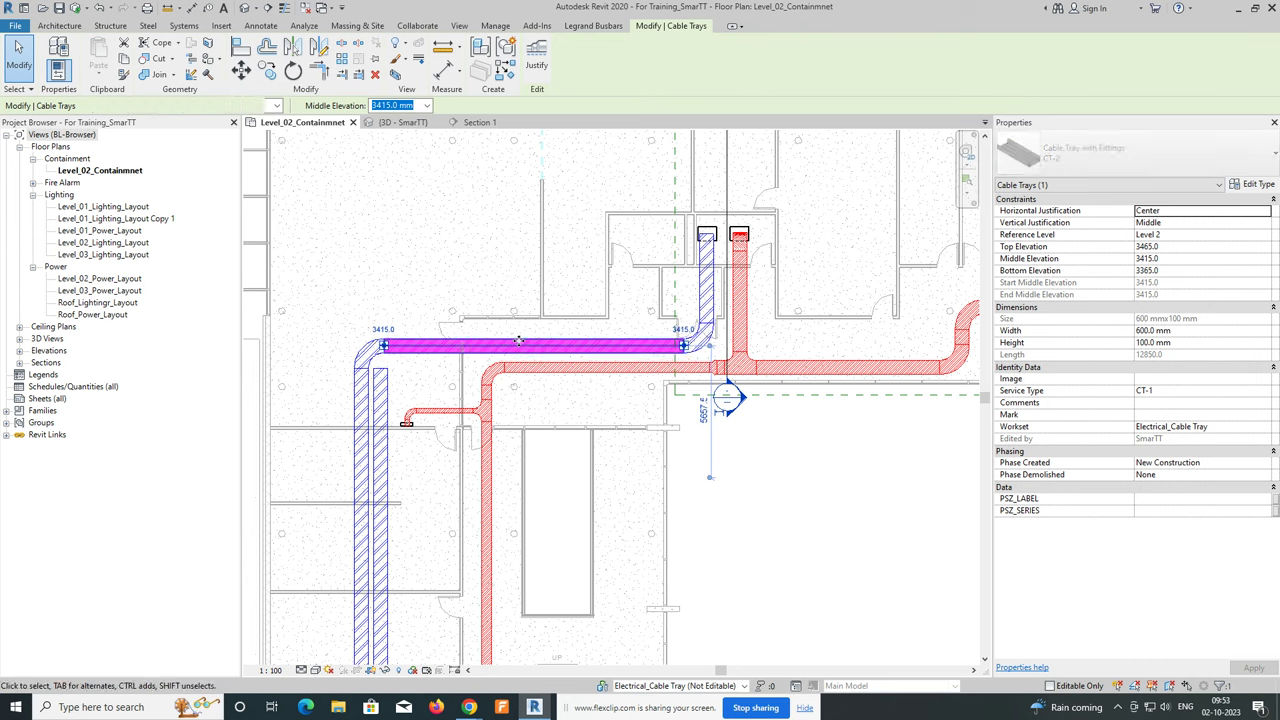
pyautogui.moveTo(517, 342); pyautogui.dragTo(518, 341)
pyautogui.press('Escape')
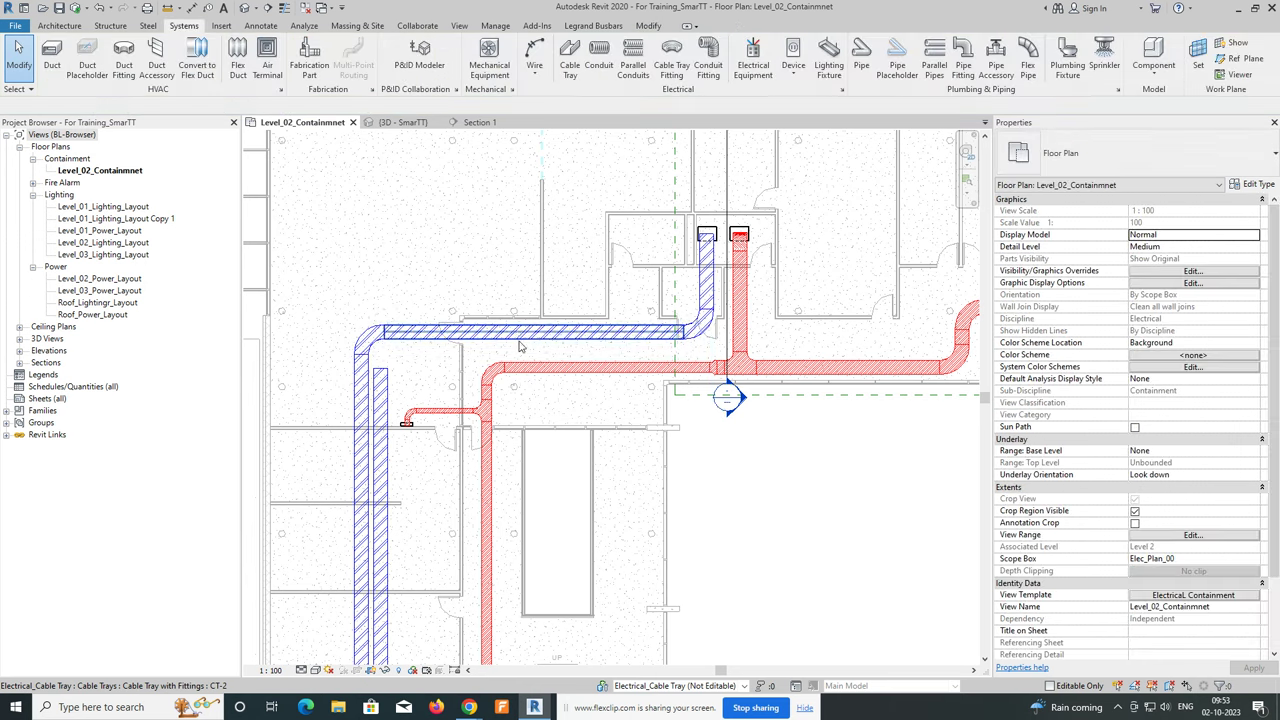
pyautogui.scroll(3, 424, 385)
pyautogui.click(348, 360)
pyautogui.press('Escape')
pyautogui.scroll(2, 348, 355)
pyautogui.click(348, 320)
# Draw the blue east leg alongside the red run, turning up beside the S-bend.
pyautogui.rightClick(350, 318)
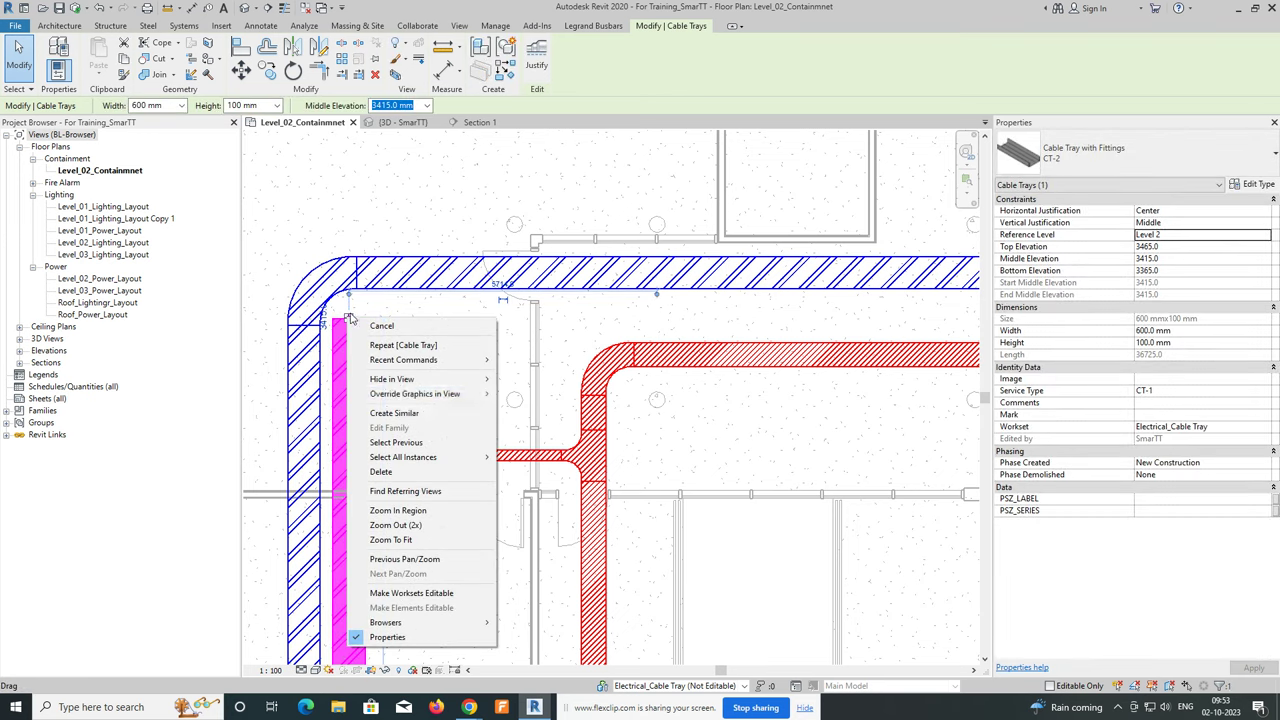
pyautogui.click(404, 414)
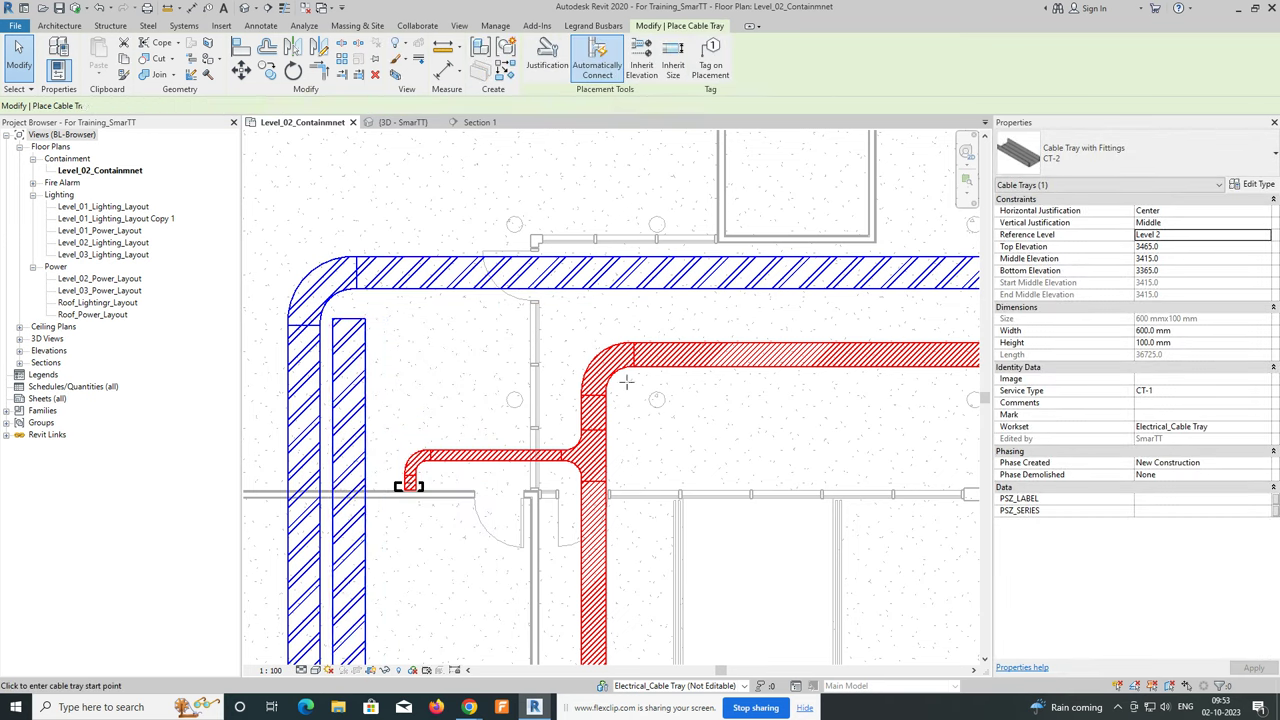
pyautogui.click(653, 327)
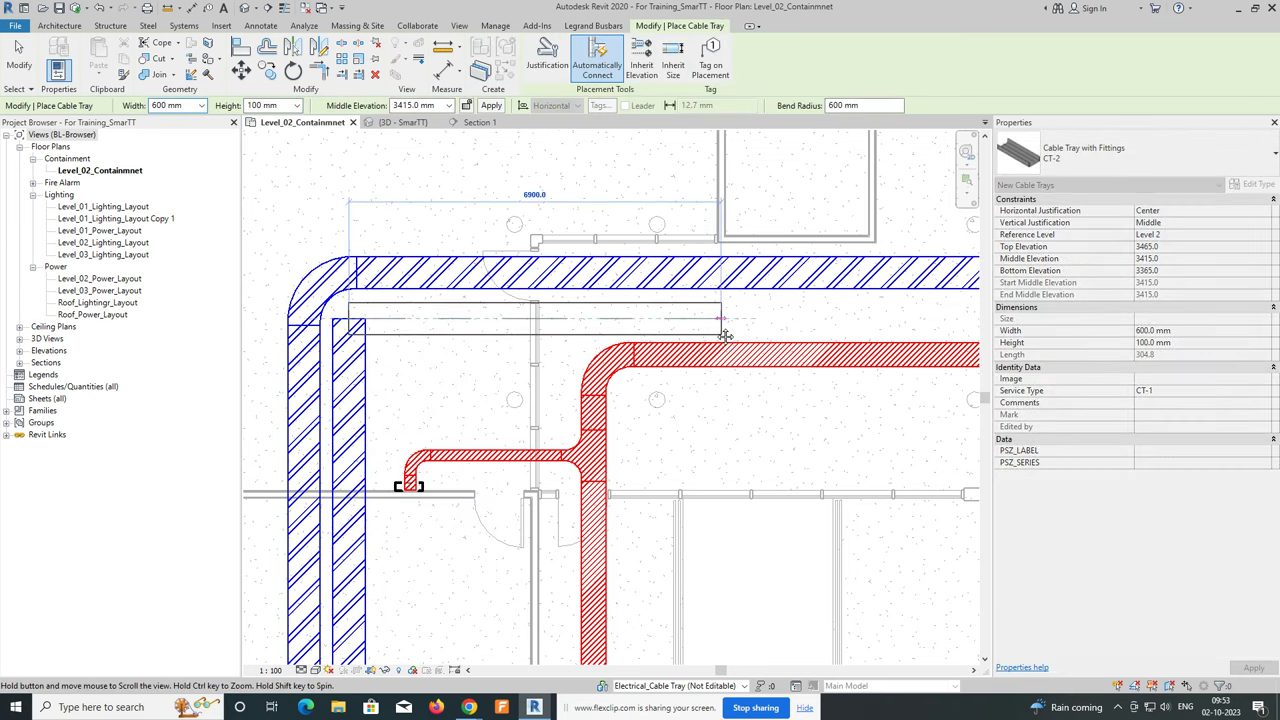
pyautogui.scroll(3, 610, 318)
pyautogui.click(610, 318)
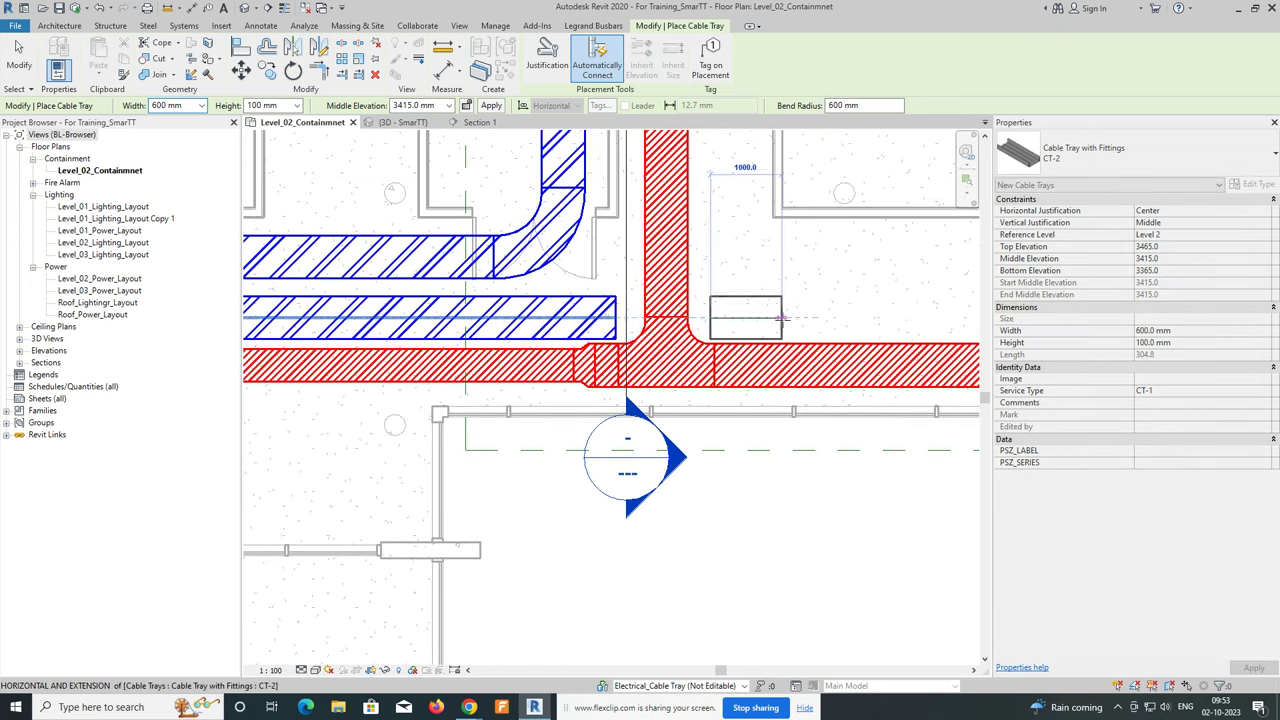
pyautogui.scroll(-5, 486, 334)
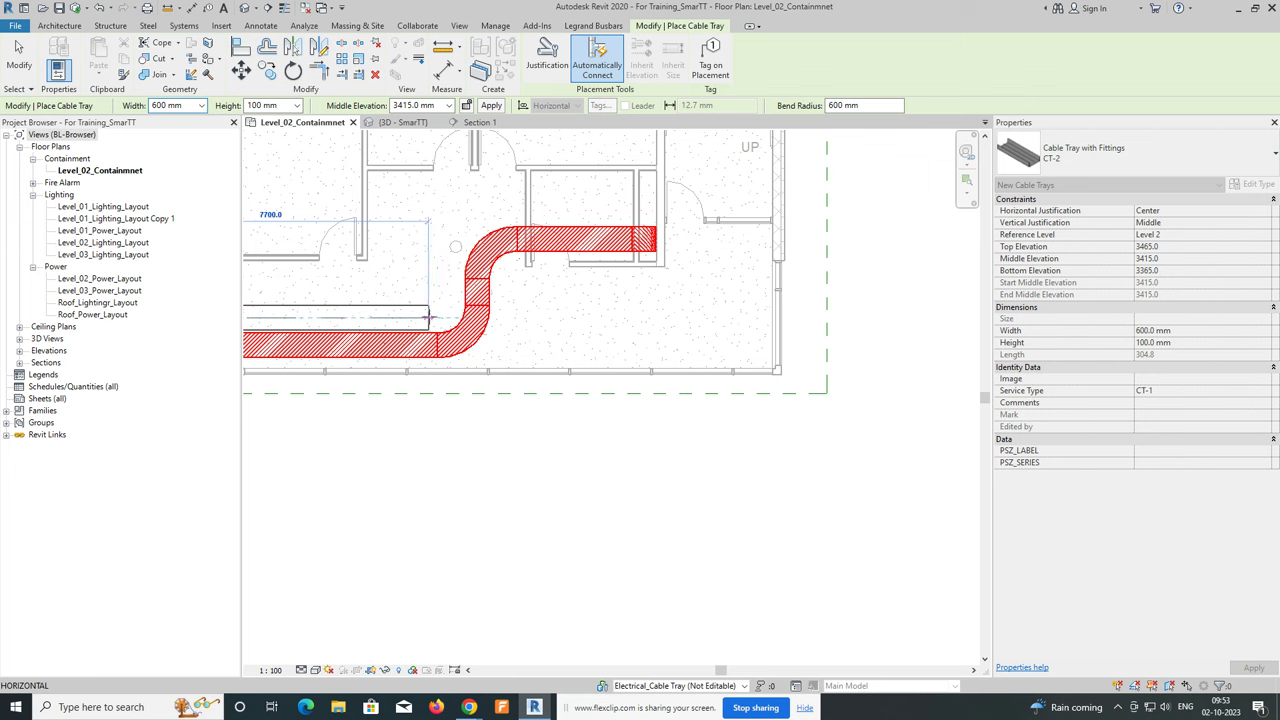
pyautogui.click(424, 190)
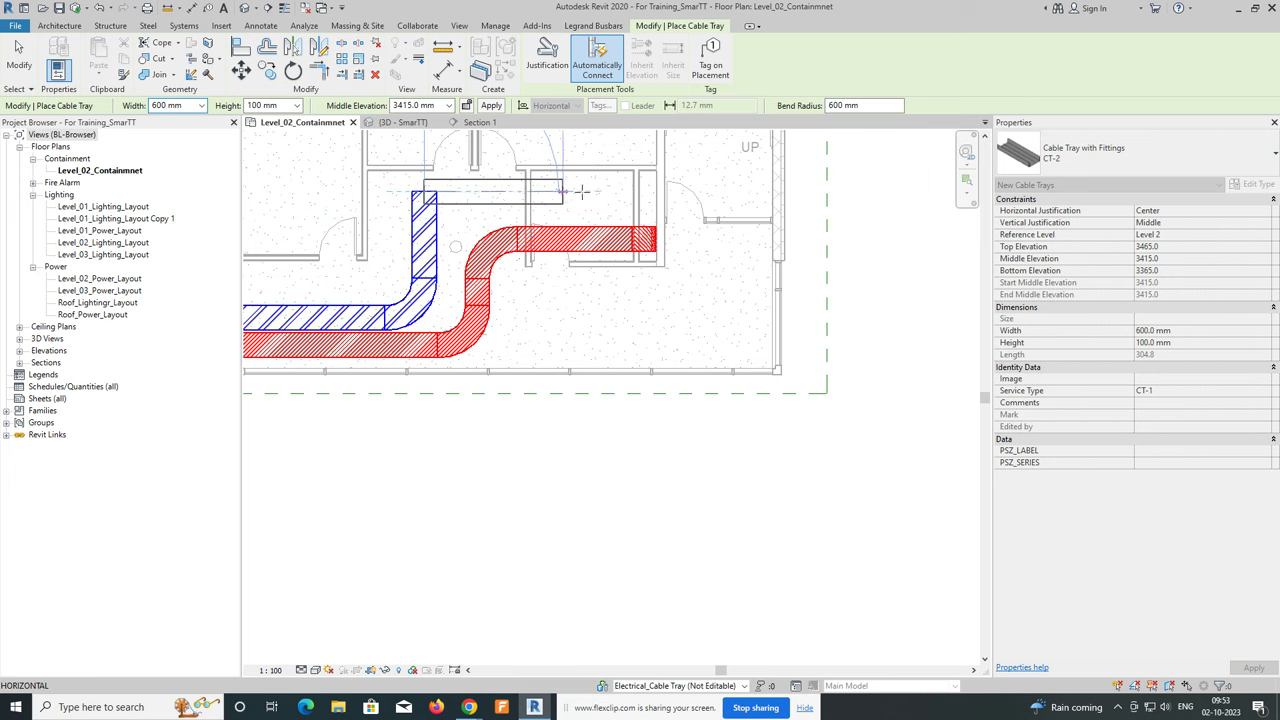
pyautogui.click(651, 197)
pyautogui.scroll(-3, 371, 286)
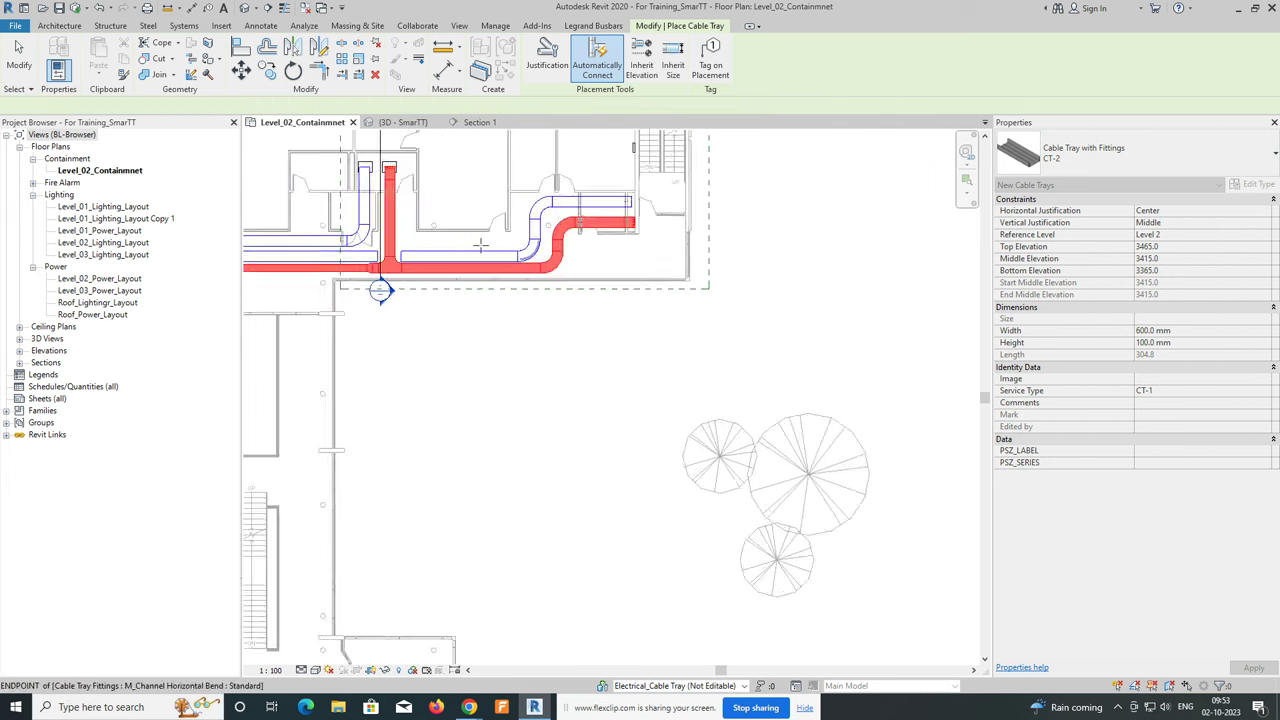
pyautogui.press('Escape')
pyautogui.press('Escape')
pyautogui.scroll(4, 500, 260)
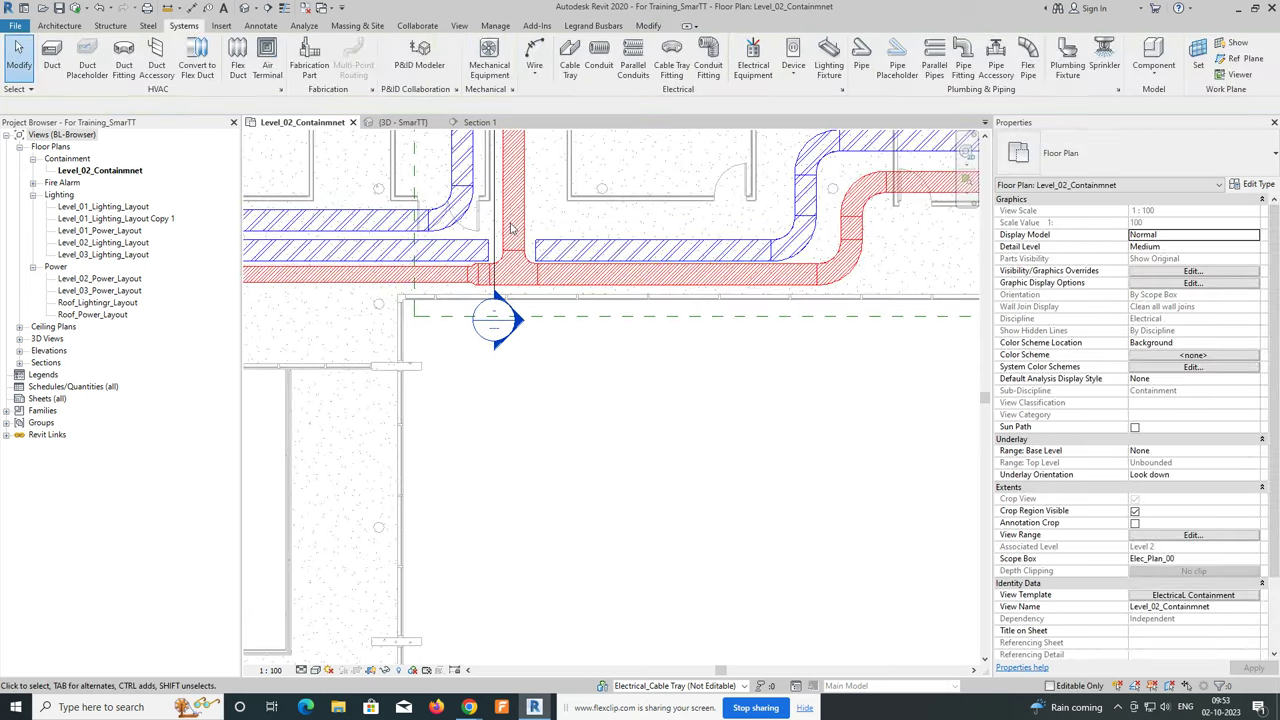
# Extend the right blue CT-1 tray end to join the fitting, select the connected pieces, and return to 3D.
pyautogui.click(524, 224)
pyautogui.press('Escape')
pyautogui.click(452, 242)
pyautogui.press('Escape')
pyautogui.click(570, 248)
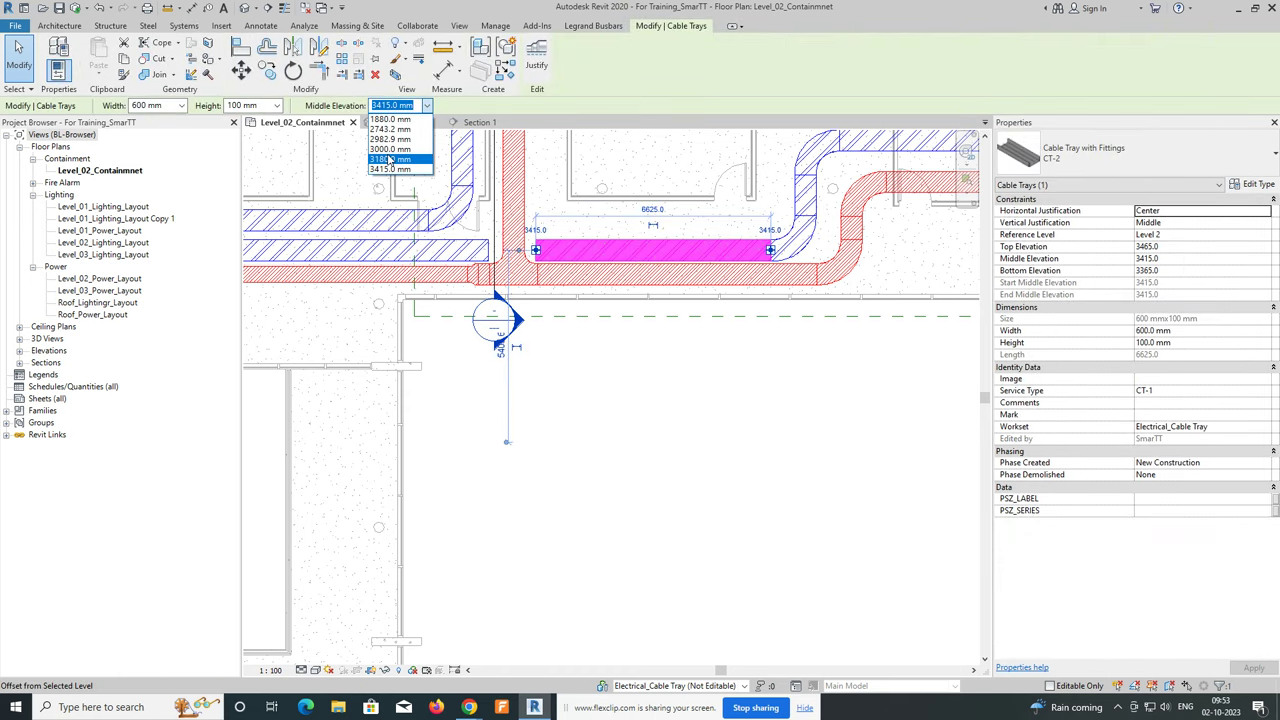
pyautogui.moveTo(535, 252); pyautogui.dragTo(487, 250)
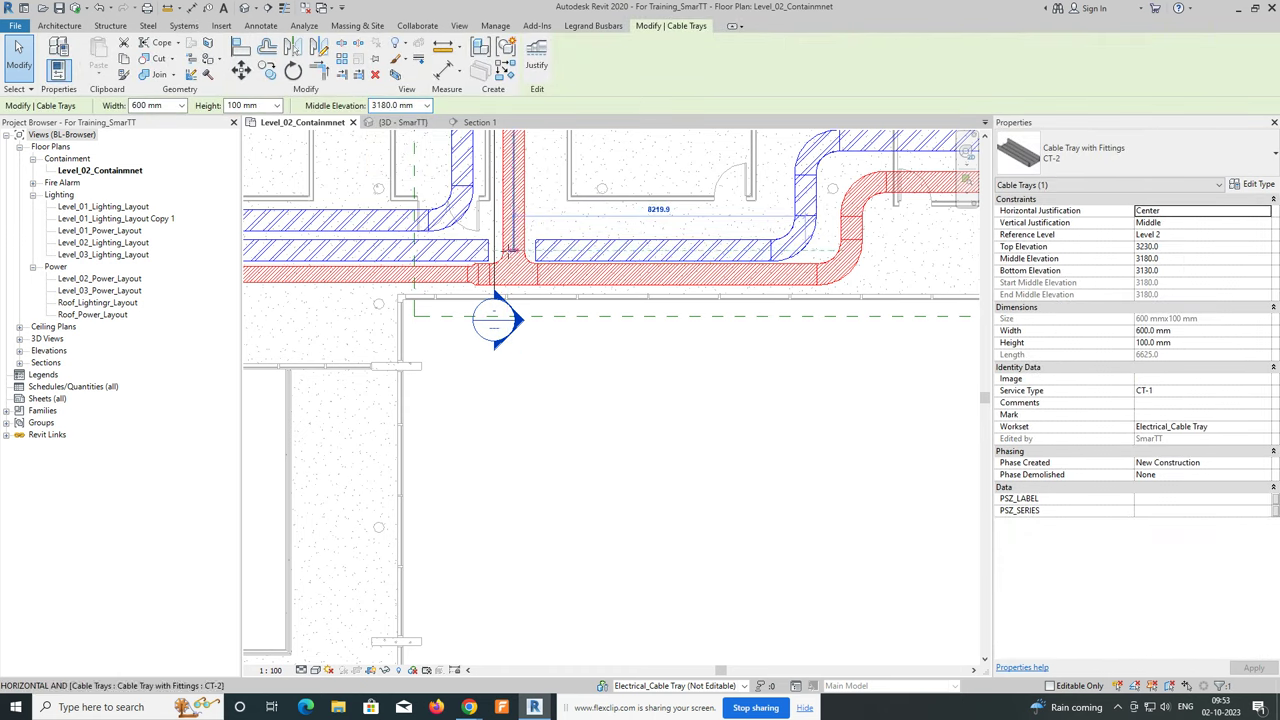
pyautogui.press('Escape')
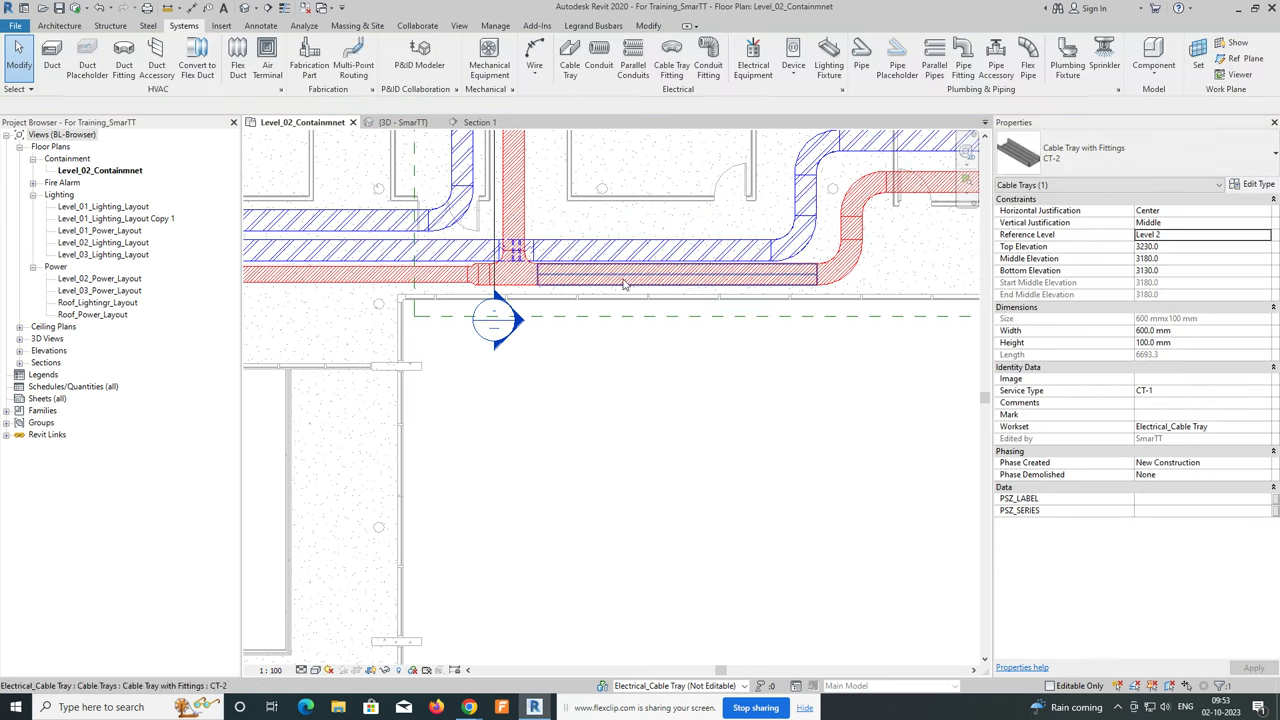
pyautogui.moveTo(363, 168); pyautogui.dragTo(630, 362)
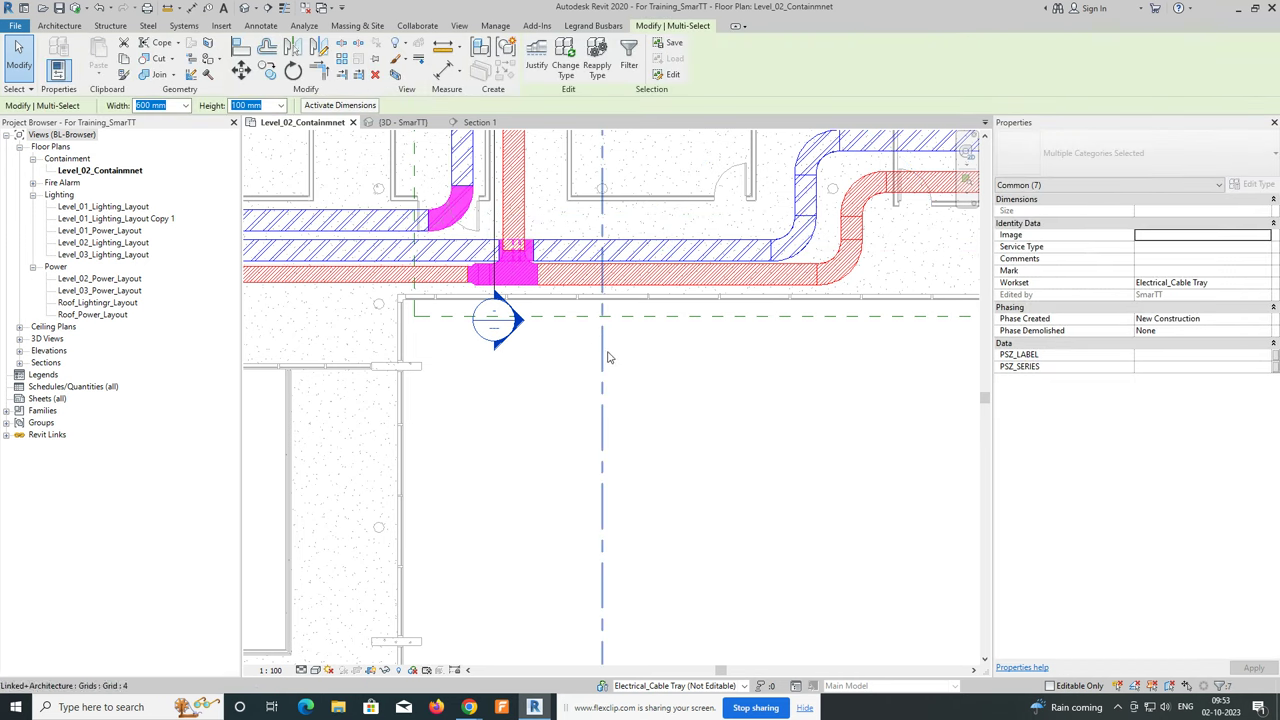
pyautogui.hotkey('ctrl', 'Tab')
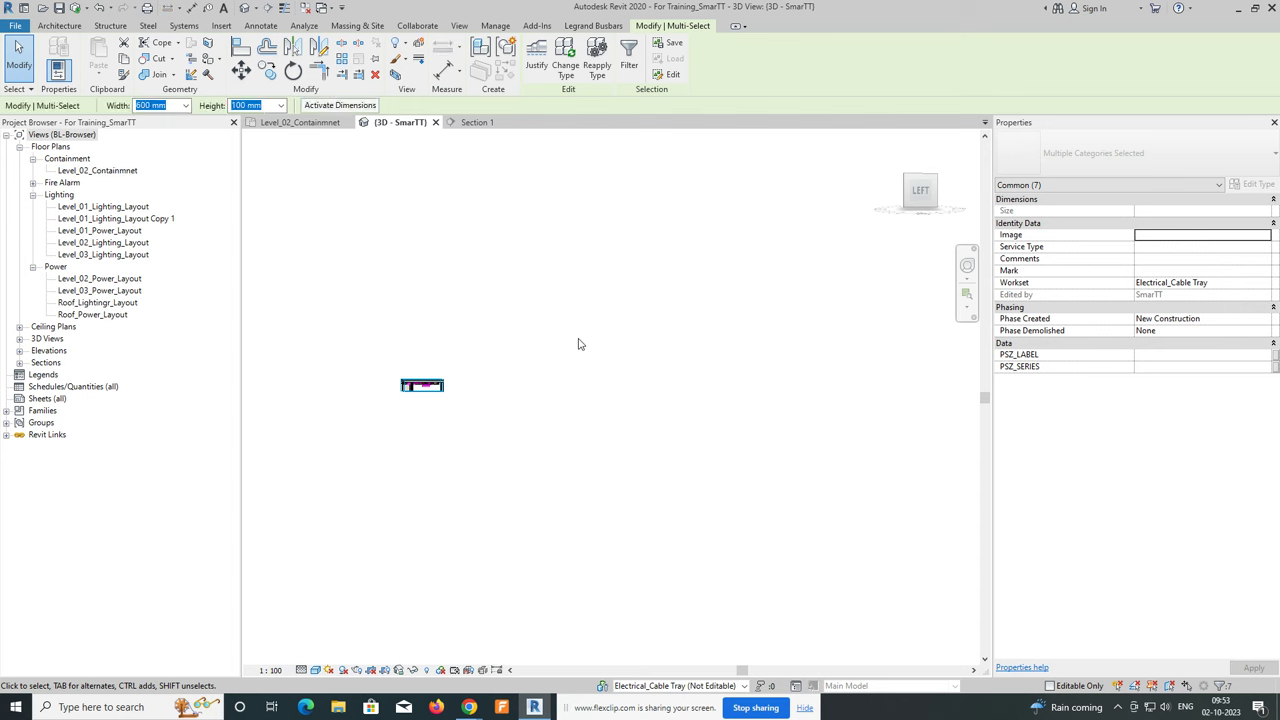
# Orbit the 3D view to a top-down look at the grey tray and bend fitting.
pyautogui.scroll(3, 421, 385)
pyautogui.moveTo(677, 386)
pyautogui.keyDown('shift'); pyautogui.mouseDown(button='middle')
pyautogui.moveTo(497, 305)
pyautogui.moveTo(511, 431)
pyautogui.moveTo(669, 491)
pyautogui.moveTo(527, 327)
pyautogui.mouseUp(button='middle'); pyautogui.keyUp('shift')
pyautogui.press('Escape')
pyautogui.click(522, 316)
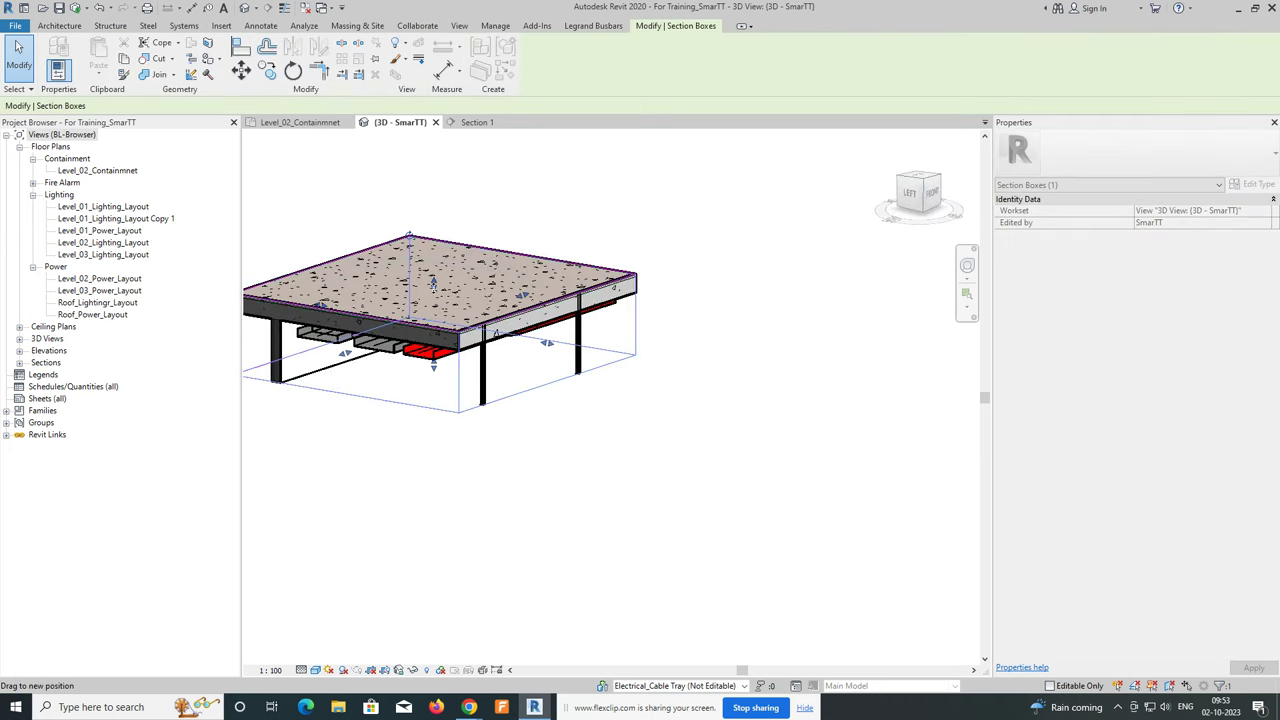
pyautogui.keyDown('shift'); pyautogui.moveTo(432, 285); pyautogui.dragTo(900, 566, button='middle'); pyautogui.keyUp('shift')
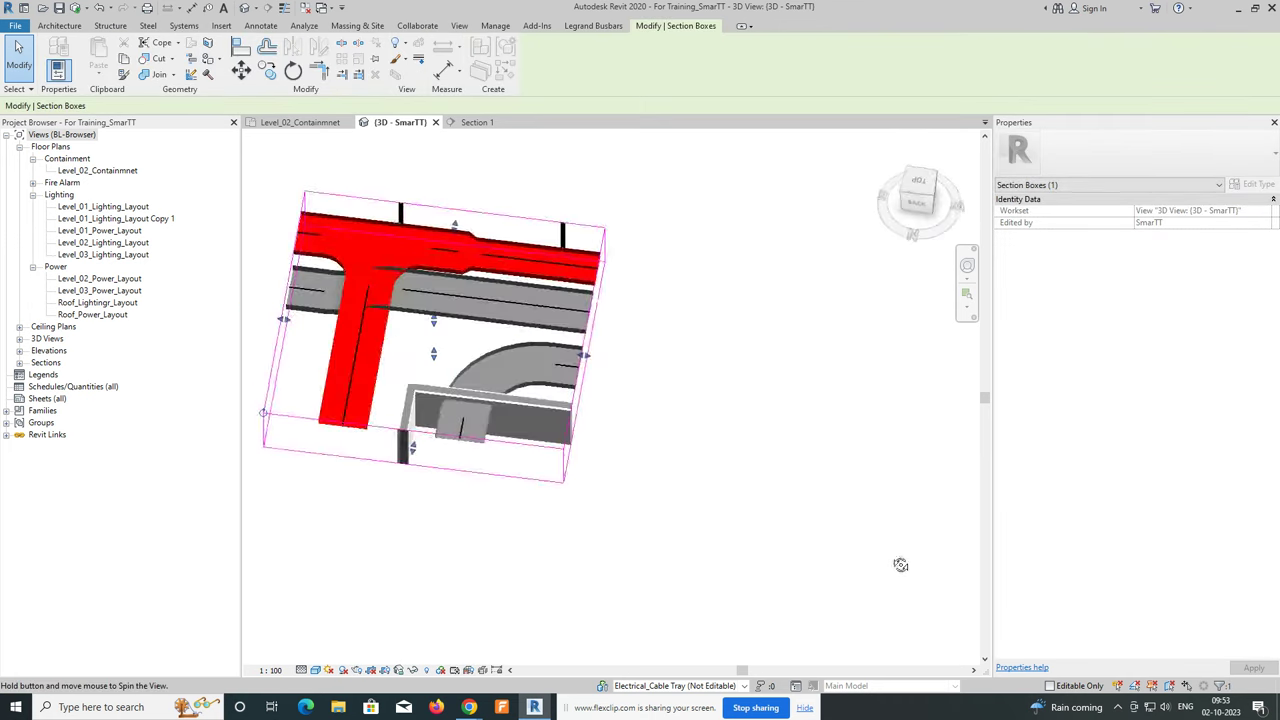
pyautogui.moveTo(920, 195); pyautogui.dragTo(940, 178)
pyautogui.click(920, 188)
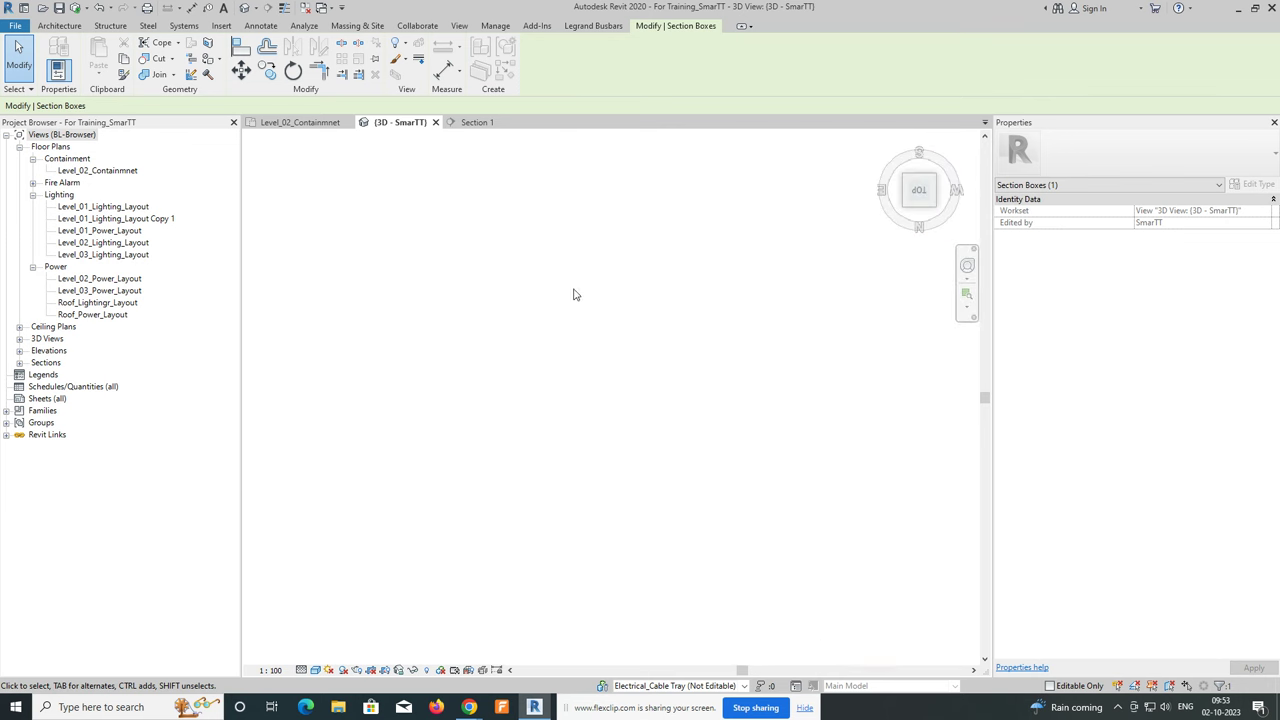
pyautogui.scroll(2, 594, 335)
pyautogui.scroll(3, 492, 322)
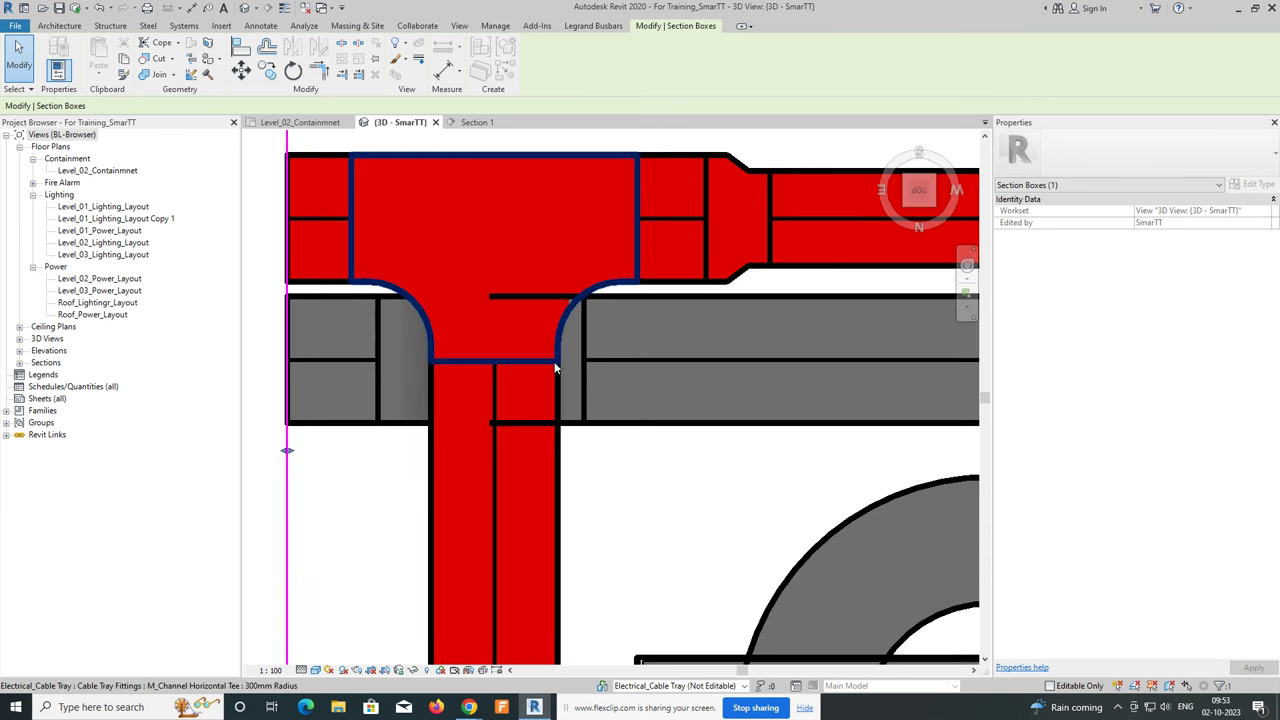
pyautogui.click(585, 357)
pyautogui.press('Escape')
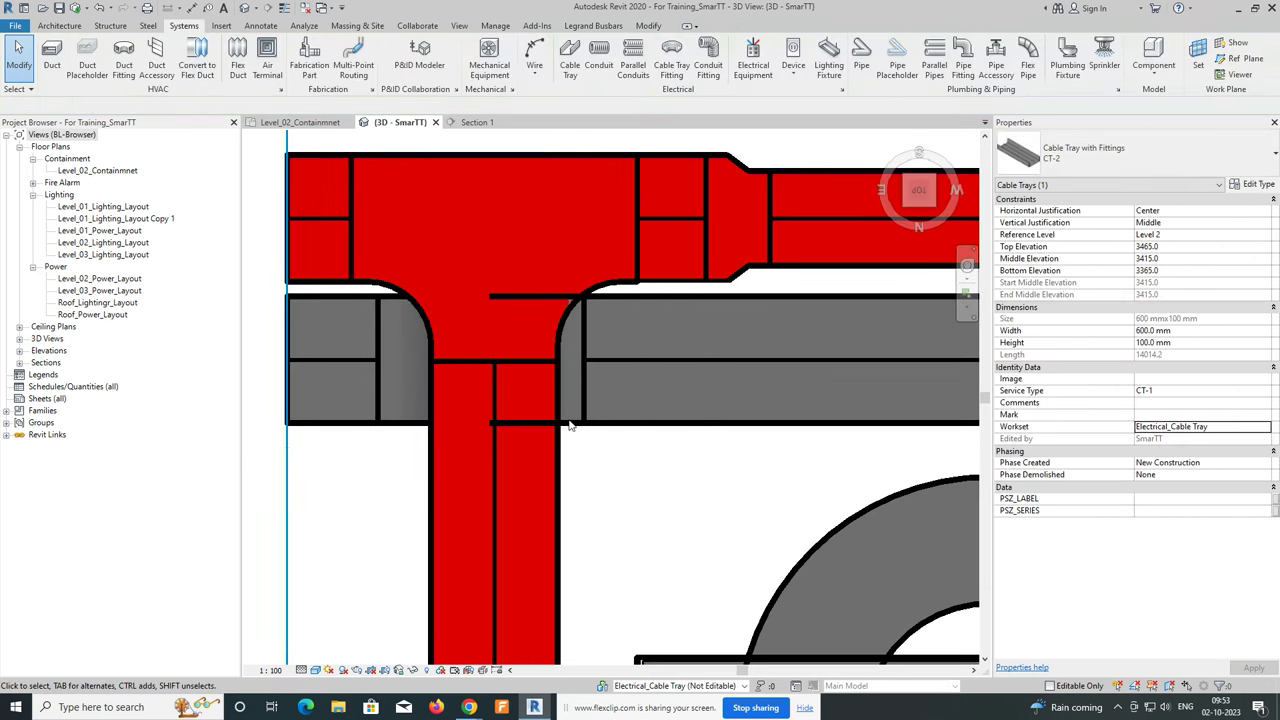
pyautogui.click(568, 423)
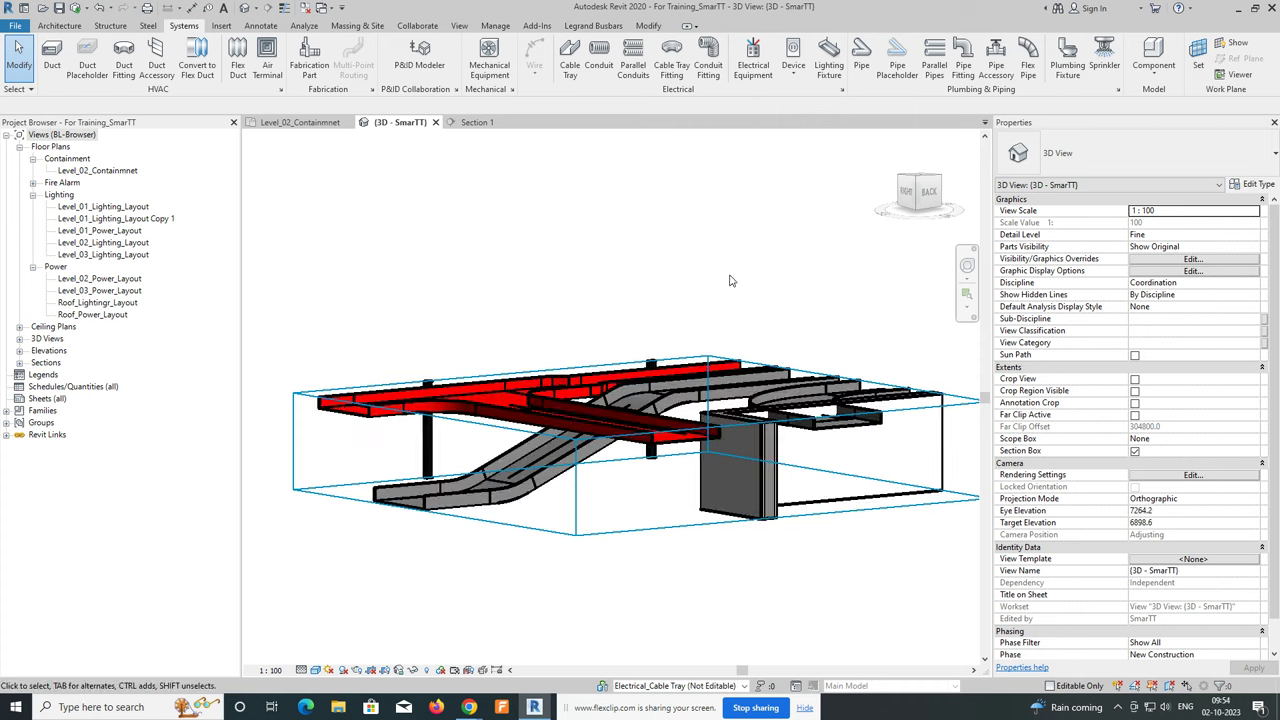
# Stretch the 3D section box's left face outward to reveal the full red and grey runs.
pyautogui.click(711, 525)
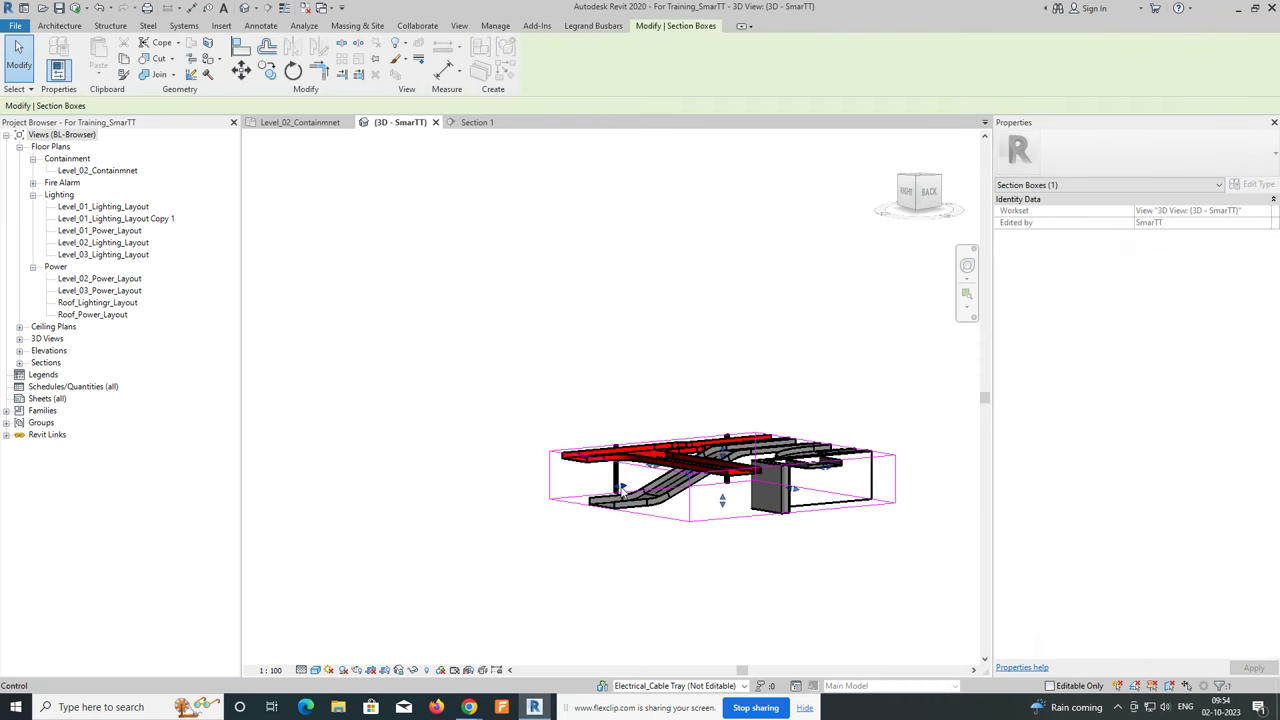
pyautogui.moveTo(622, 487); pyautogui.dragTo(327, 500)
pyautogui.scroll(3, 388, 527)
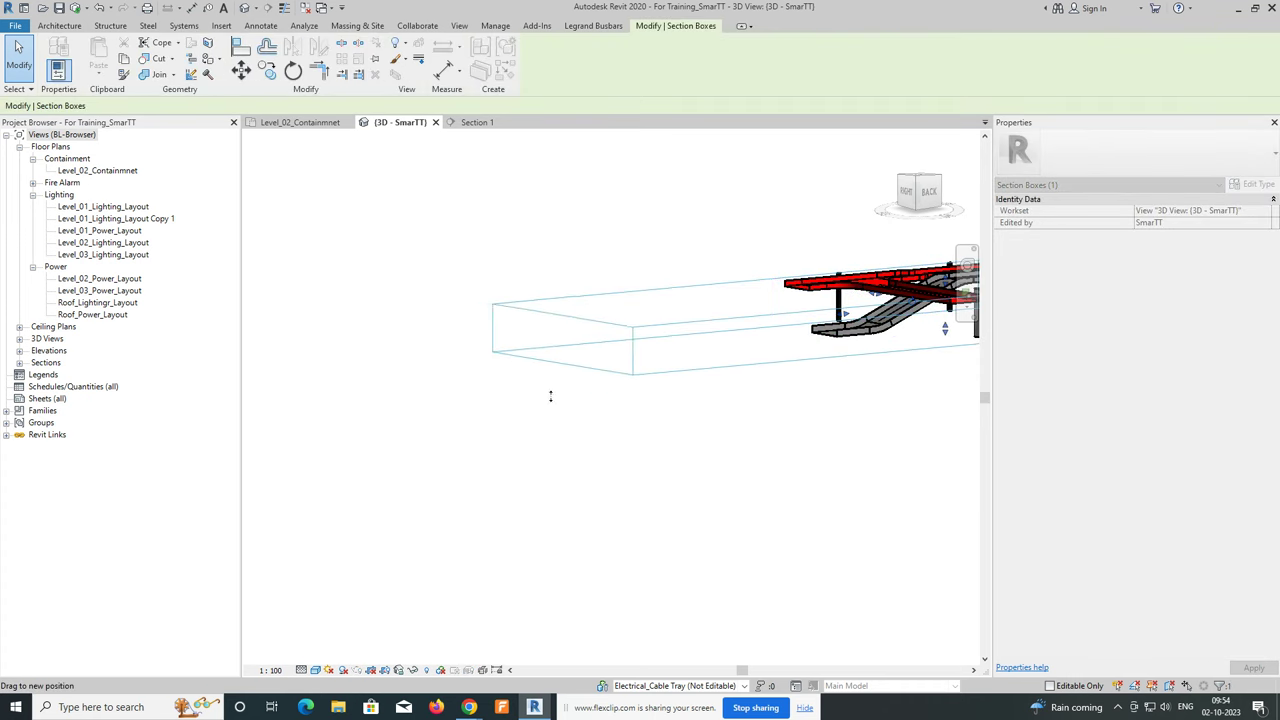
pyautogui.moveTo(388, 527); pyautogui.dragTo(466, 429)
pyautogui.moveTo(723, 431)
pyautogui.keyDown('shift'); pyautogui.mouseDown(button='middle')
pyautogui.moveTo(783, 543)
pyautogui.moveTo(769, 477)
pyautogui.moveTo(708, 504)
pyautogui.mouseUp(button='middle'); pyautogui.keyUp('shift')
pyautogui.keyDown('shift'); pyautogui.moveTo(460, 553); pyautogui.dragTo(337, 608, button='middle'); pyautogui.keyUp('shift')
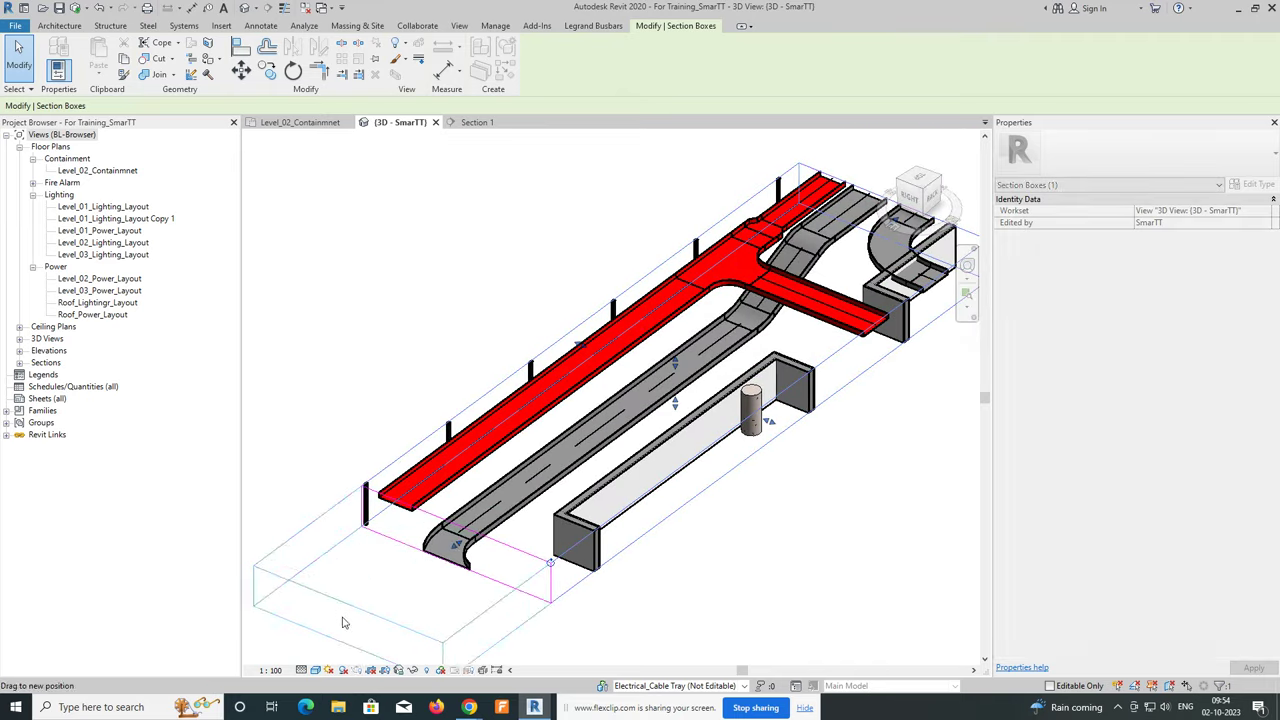
pyautogui.scroll(2, 623, 400)
pyautogui.keyDown('shift'); pyautogui.moveTo(623, 400); pyautogui.dragTo(684, 441, button='middle'); pyautogui.keyUp('shift')
pyautogui.press('Escape')
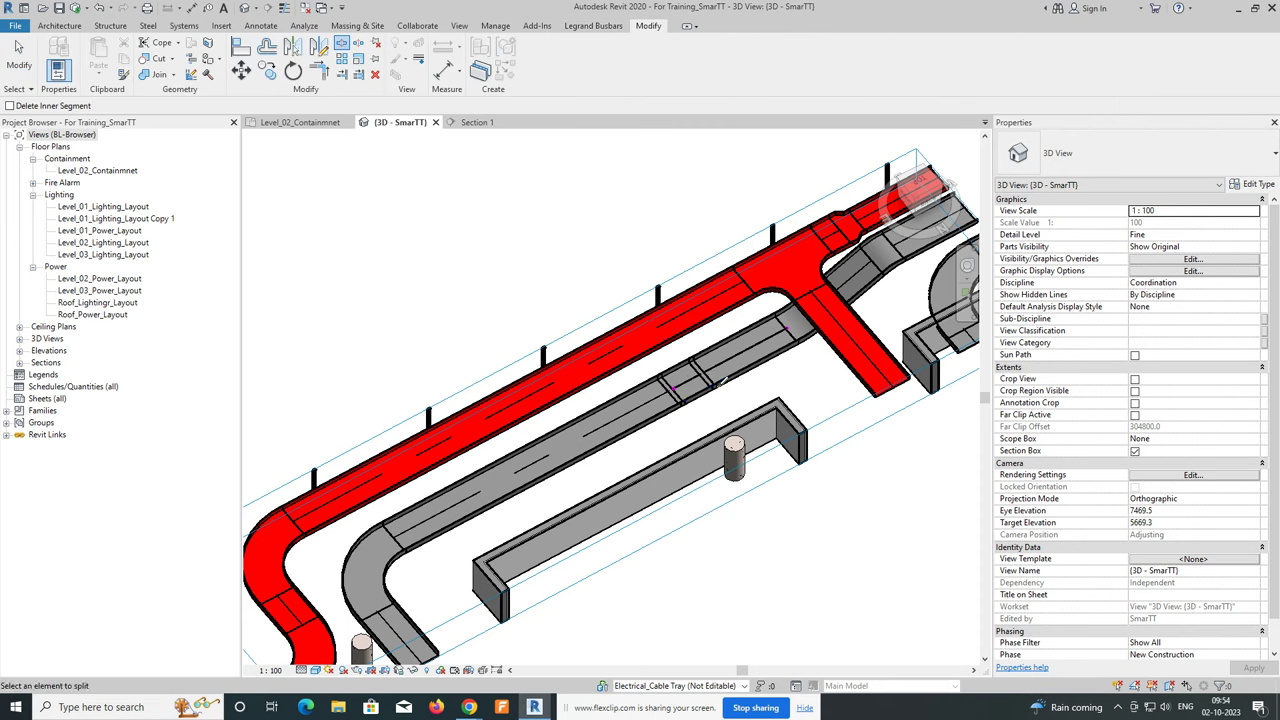
# Delete the fitting between the split grey CT-1 tray pieces.
pyautogui.scroll(2, 651, 352)
pyautogui.press('Escape')
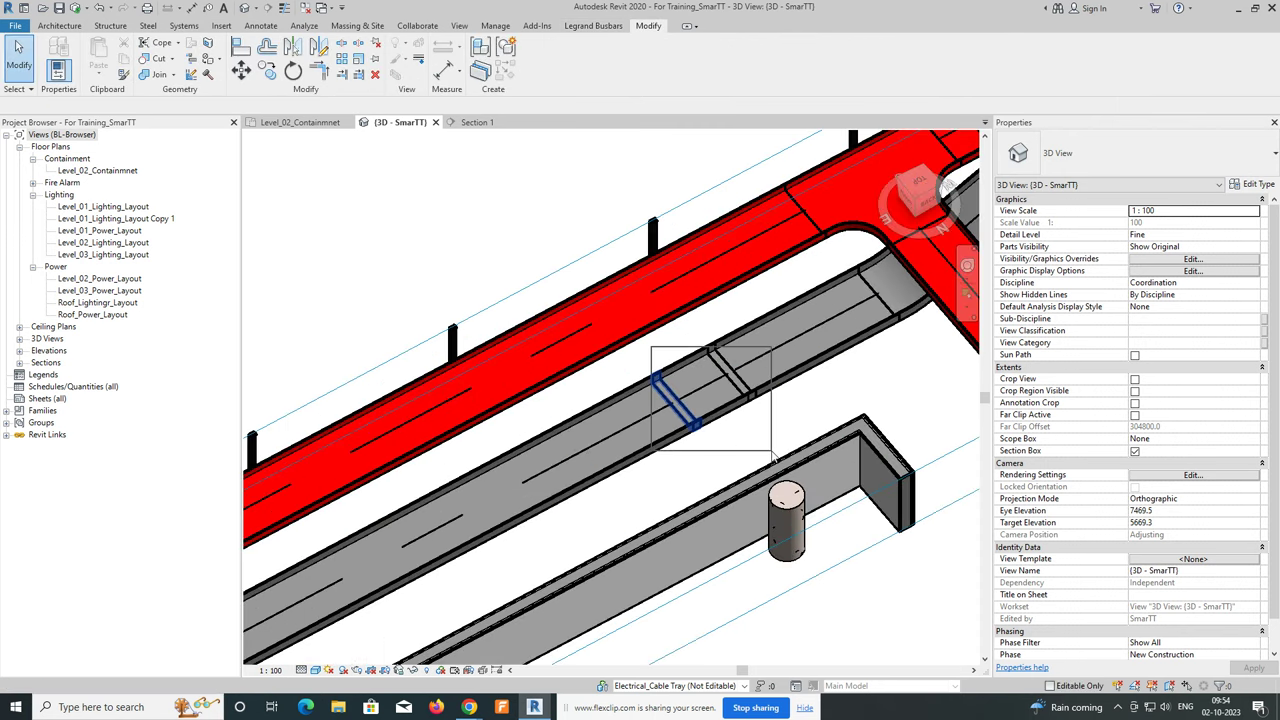
pyautogui.moveTo(651, 348); pyautogui.dragTo(771, 451)
pyautogui.press('Delete')
pyautogui.hotkey('ctrl', 'z')
pyautogui.moveTo(785, 478); pyautogui.dragTo(783, 472)
pyautogui.press('Delete')
# Lower the split grey tray segment to 2808.8 mm middle elevation.
pyautogui.click(571, 352)
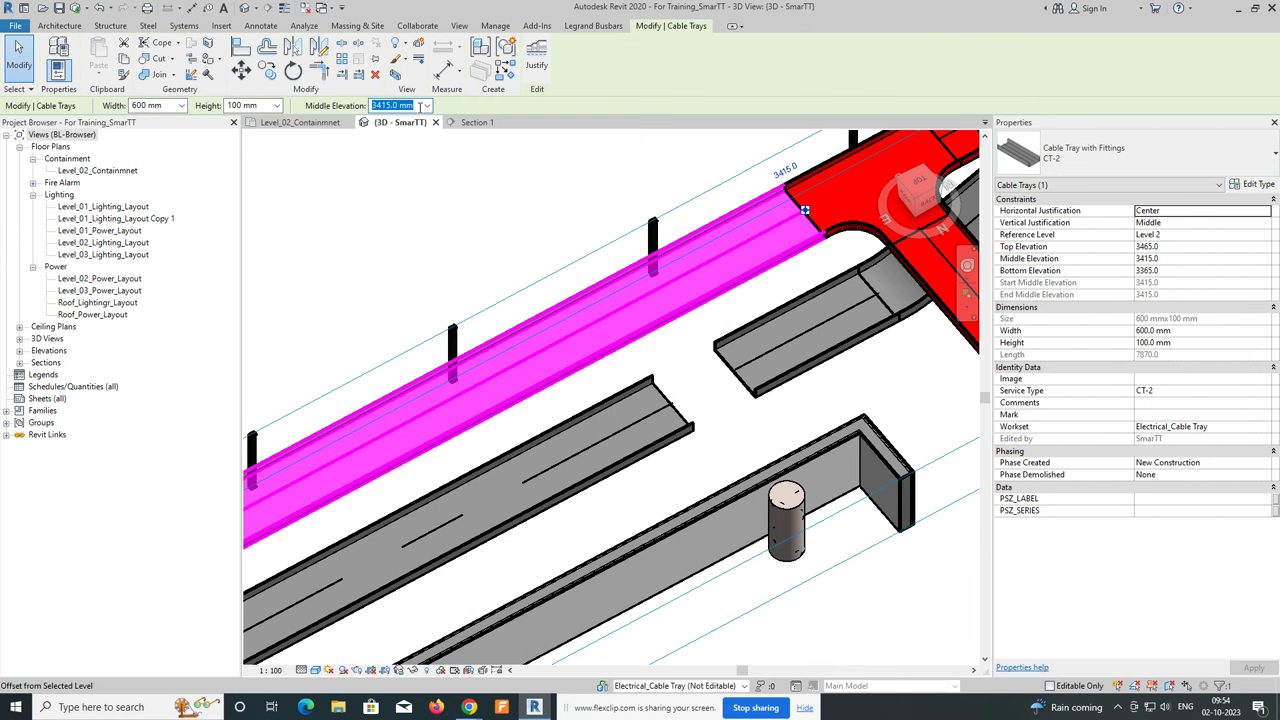
pyautogui.click(568, 462)
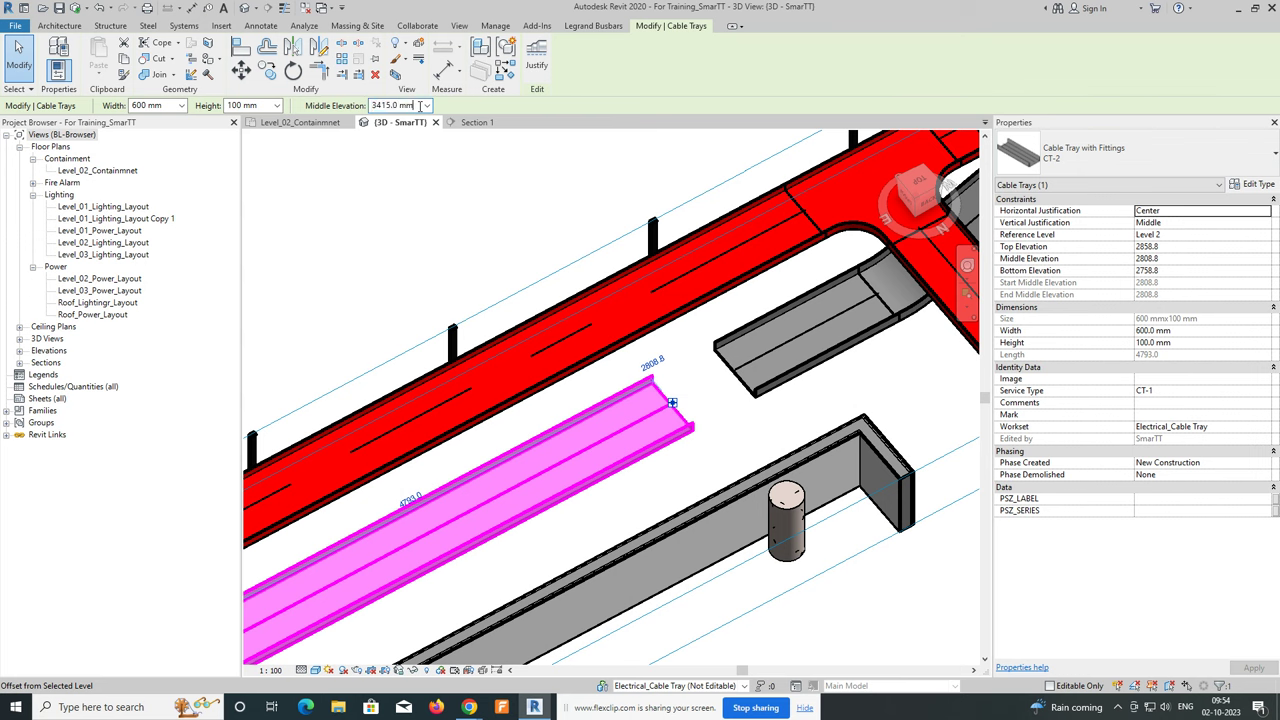
pyautogui.press('Return')
pyautogui.press('Escape')
pyautogui.keyDown('shift'); pyautogui.moveTo(420, 520); pyautogui.dragTo(885, 432, button='middle'); pyautogui.keyUp('shift')
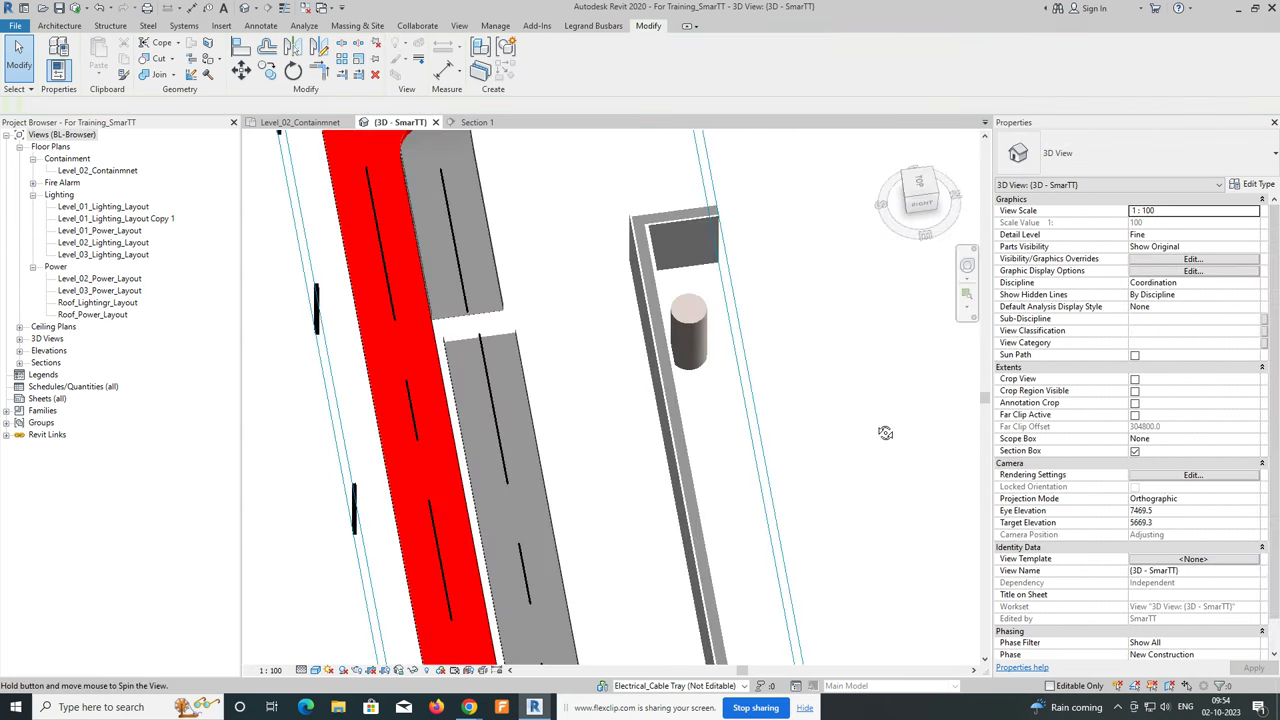
# In Top view, pull the lower grey tray's end onto the lowered piece to reconnect it.
pyautogui.click(919, 183)
pyautogui.scroll(3, 646, 302)
pyautogui.scroll(2, 670, 305)
pyautogui.scroll(3, 700, 310)
pyautogui.click(706, 285)
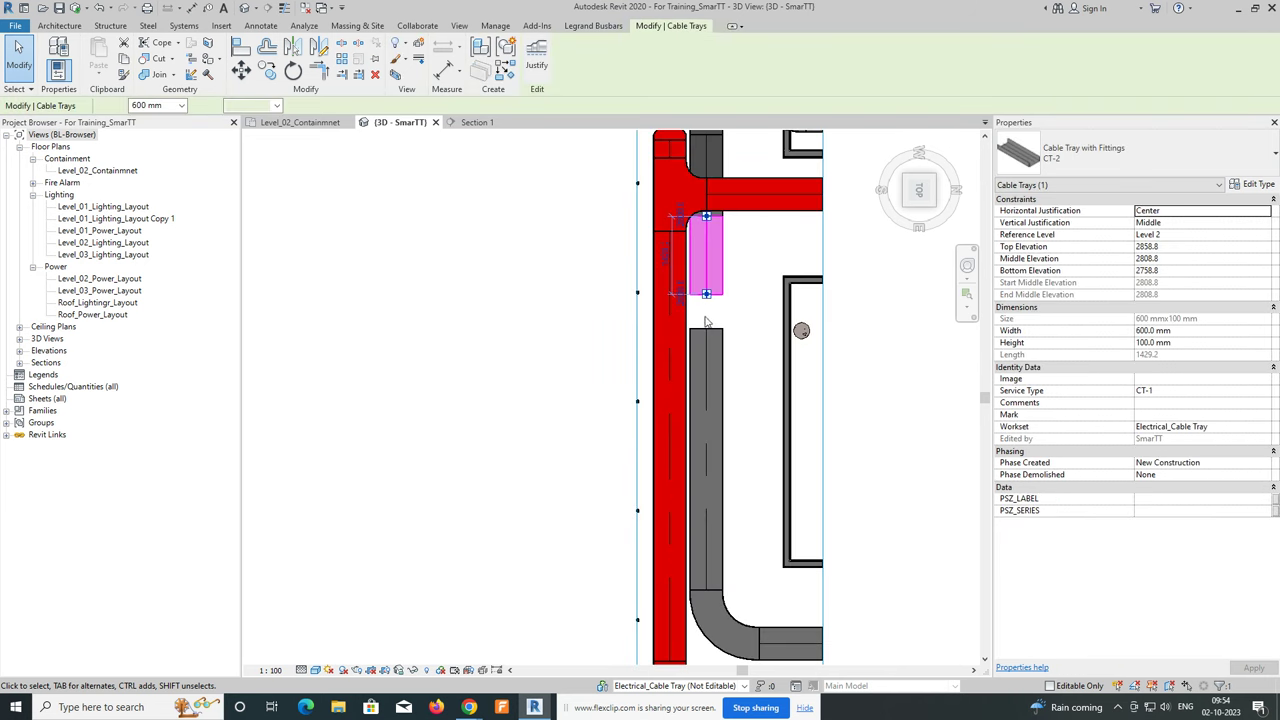
pyautogui.moveTo(706, 294); pyautogui.dragTo(707, 326)
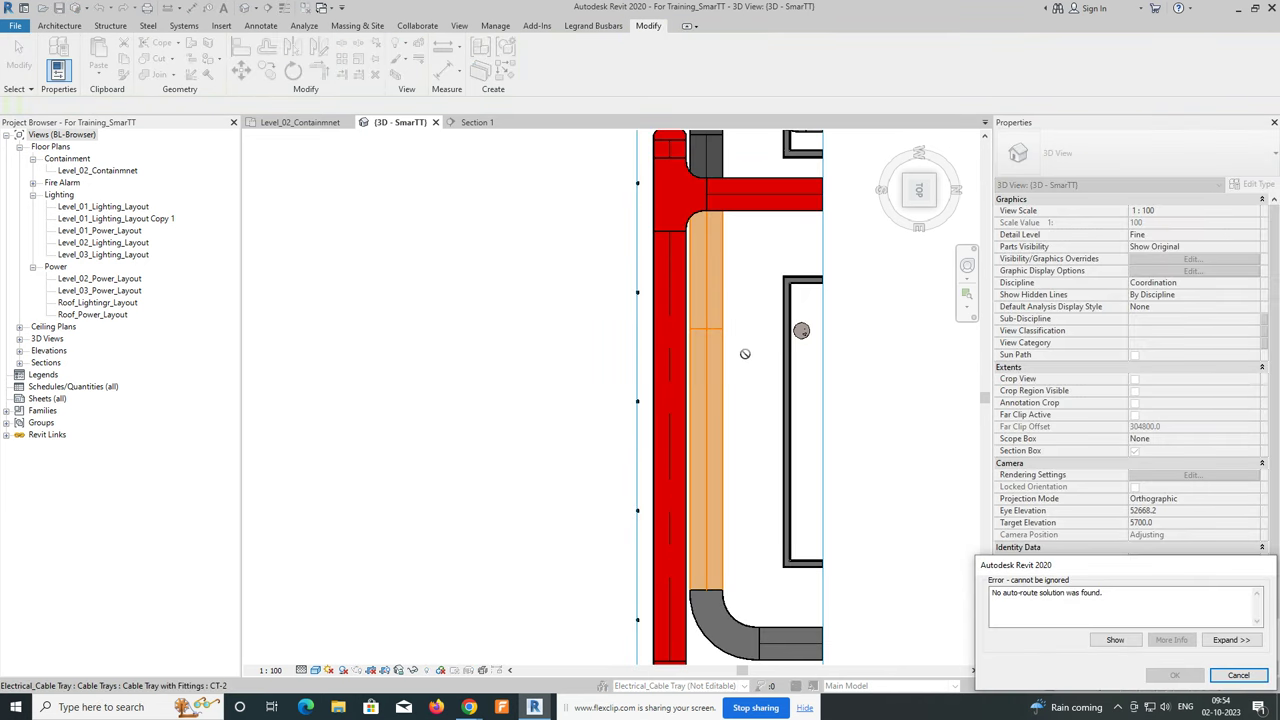
pyautogui.press('Escape')
pyautogui.click(706, 450)
pyautogui.moveTo(706, 326); pyautogui.dragTo(706, 293)
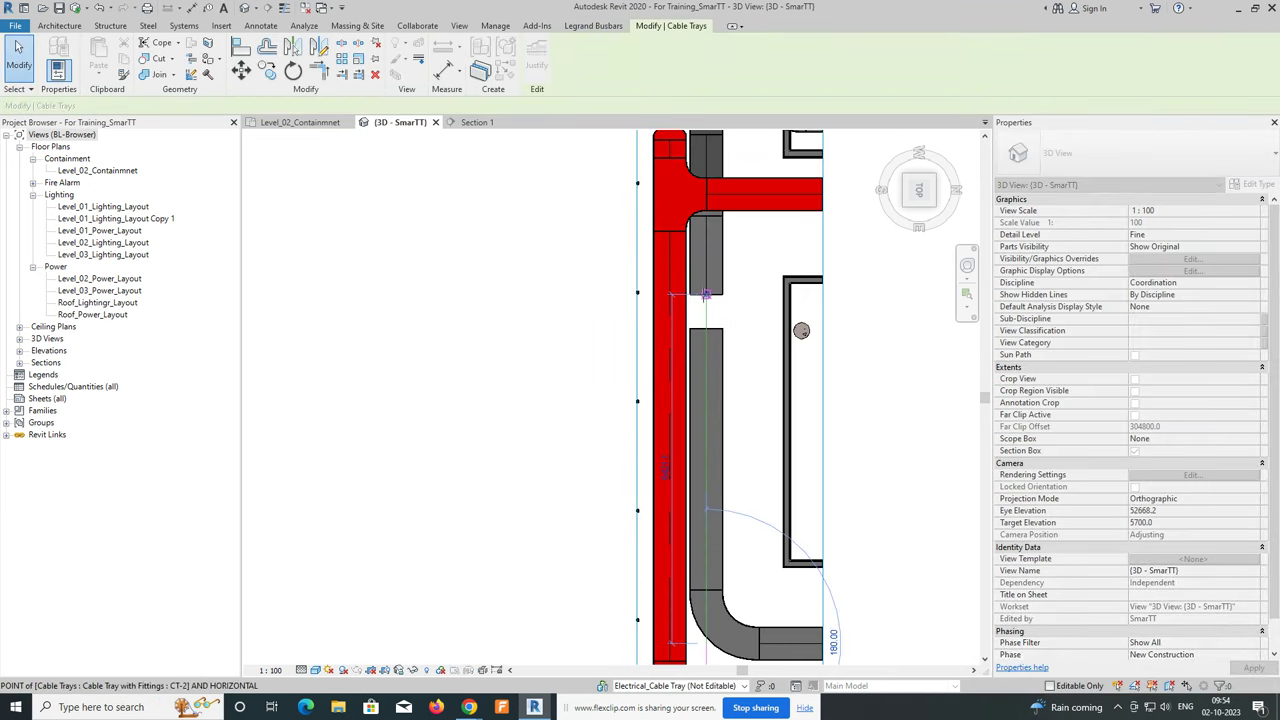
pyautogui.click(758, 352)
# Orbit and zoom to review the reconnected grey tray run from a low front angle.
pyautogui.keyDown('shift'); pyautogui.moveTo(757, 380); pyautogui.dragTo(666, 297, button='middle'); pyautogui.keyUp('shift')
pyautogui.scroll(-3, 702, 399)
pyautogui.moveTo(702, 399); pyautogui.dragTo(660, 150, button='middle')
pyautogui.scroll(3, 640, 290)
pyautogui.click(630, 277)
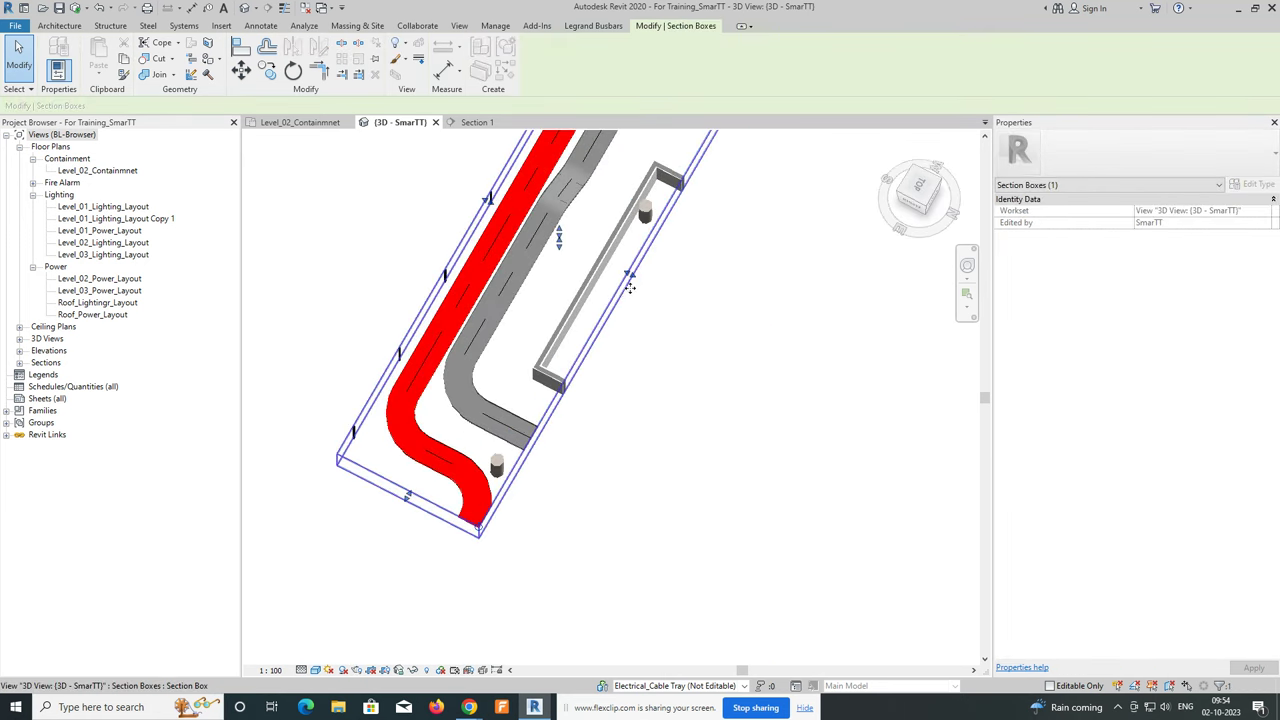
pyautogui.scroll(3, 633, 281)
pyautogui.keyDown('shift'); pyautogui.moveTo(609, 366); pyautogui.dragTo(654, 309, button='middle'); pyautogui.keyUp('shift')
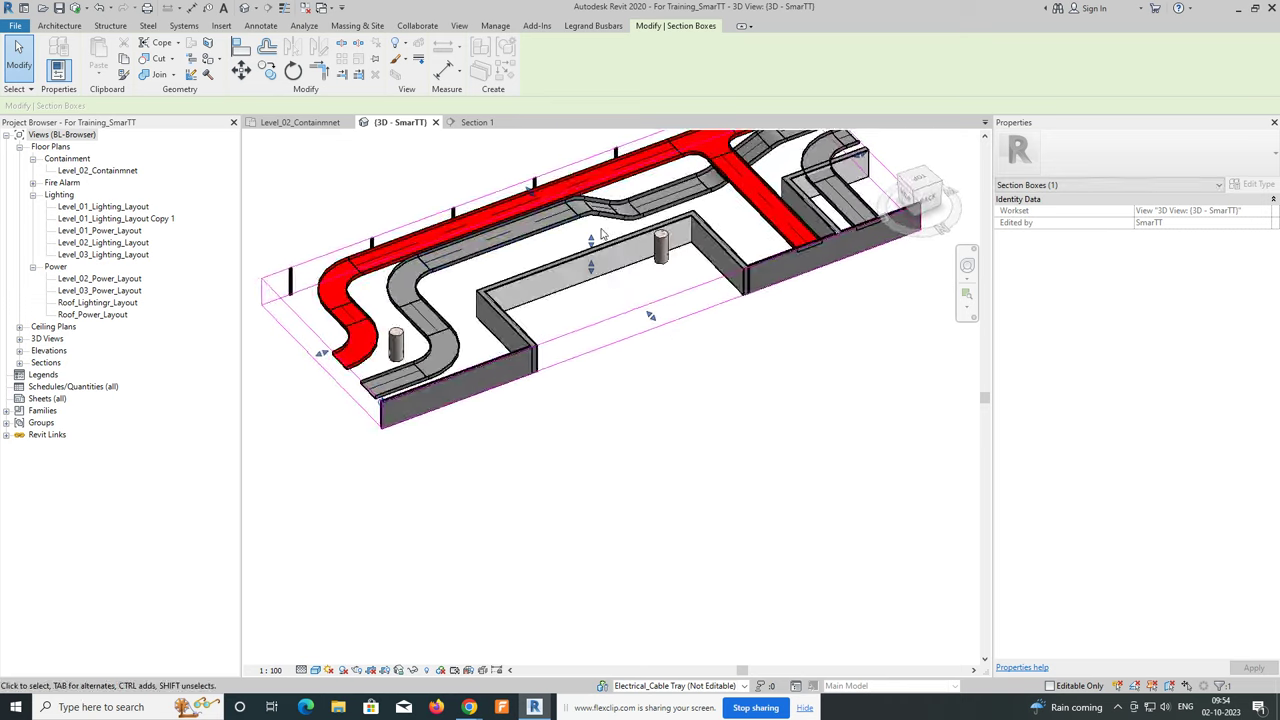
pyautogui.scroll(3, 613, 249)
pyautogui.moveTo(613, 249)
pyautogui.keyDown('shift'); pyautogui.mouseDown(button='middle')
pyautogui.moveTo(543, 149)
pyautogui.moveTo(663, 349)
pyautogui.moveTo(1054, 371)
pyautogui.moveTo(1146, 334)
pyautogui.moveTo(775, 269)
pyautogui.mouseUp(button='middle'); pyautogui.keyUp('shift')
# Raise the dipped CT-1 segment's middle elevation (2848.8, then 2968.8 mm) and view it from the front.
pyautogui.press('z')
pyautogui.press('f')
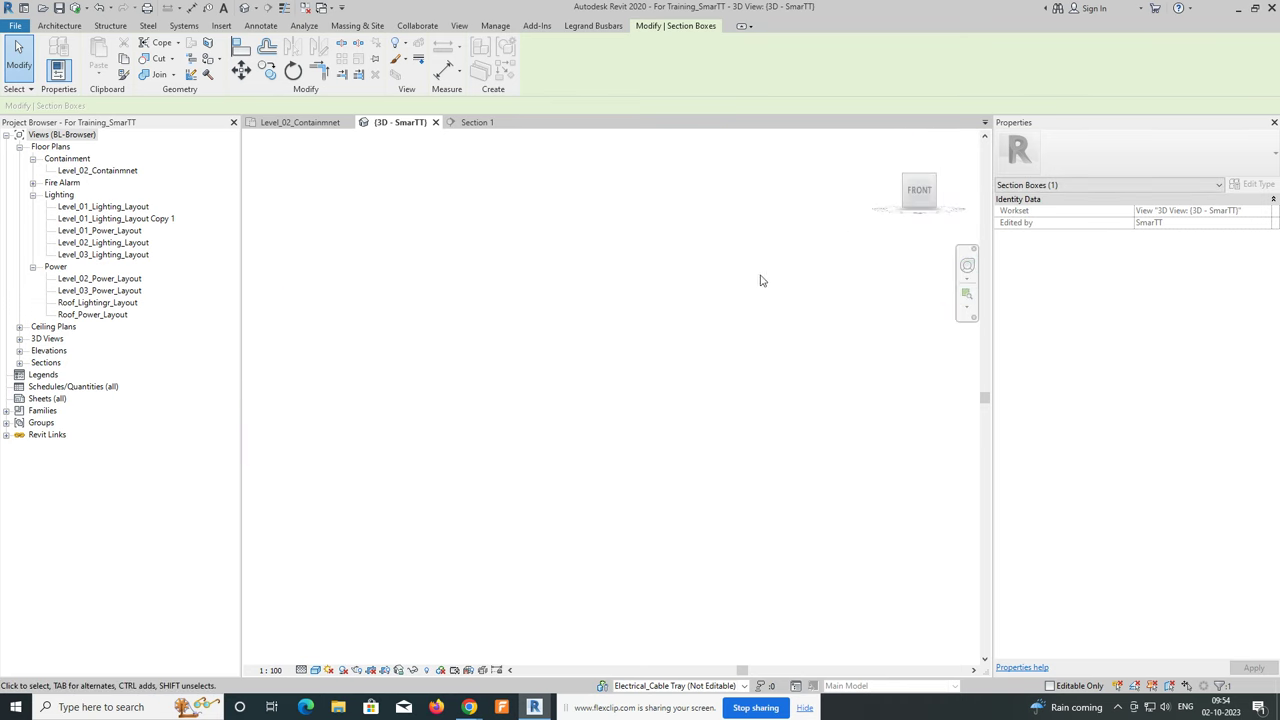
pyautogui.scroll(3, 512, 354)
pyautogui.scroll(2, 530, 365)
pyautogui.click(547, 380)
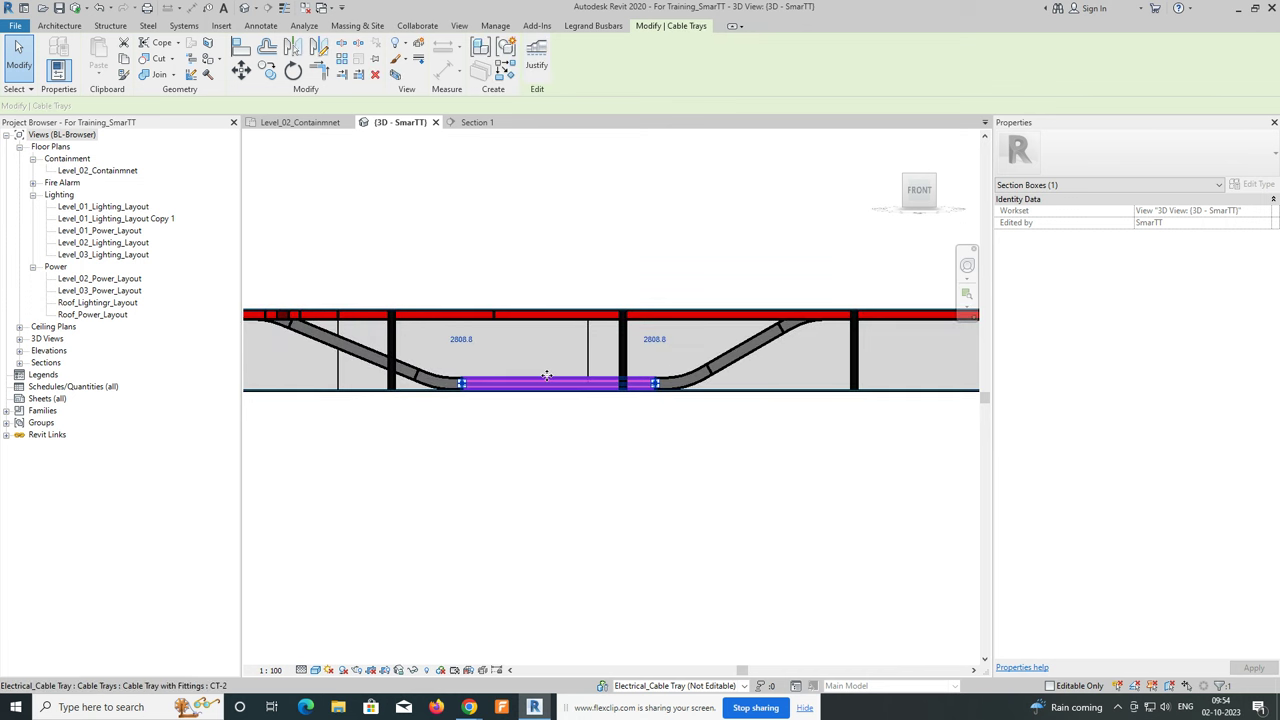
pyautogui.write('2848.8')
pyautogui.press('Return')
pyautogui.write('2968.8')
pyautogui.press('Return')
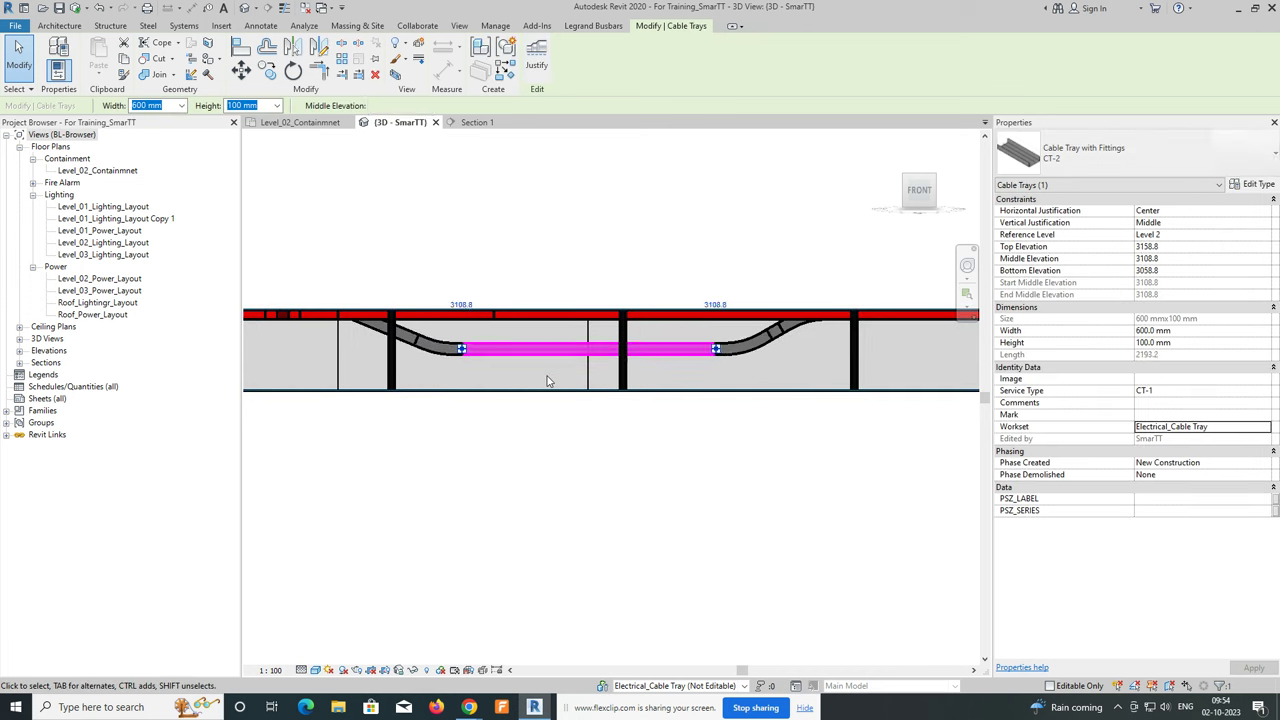
pyautogui.press('Escape')
pyautogui.moveTo(547, 381)
pyautogui.keyDown('shift'); pyautogui.mouseDown(button='middle')
pyautogui.moveTo(694, 495)
pyautogui.moveTo(589, 342)
pyautogui.mouseUp(button='middle'); pyautogui.keyUp('shift')
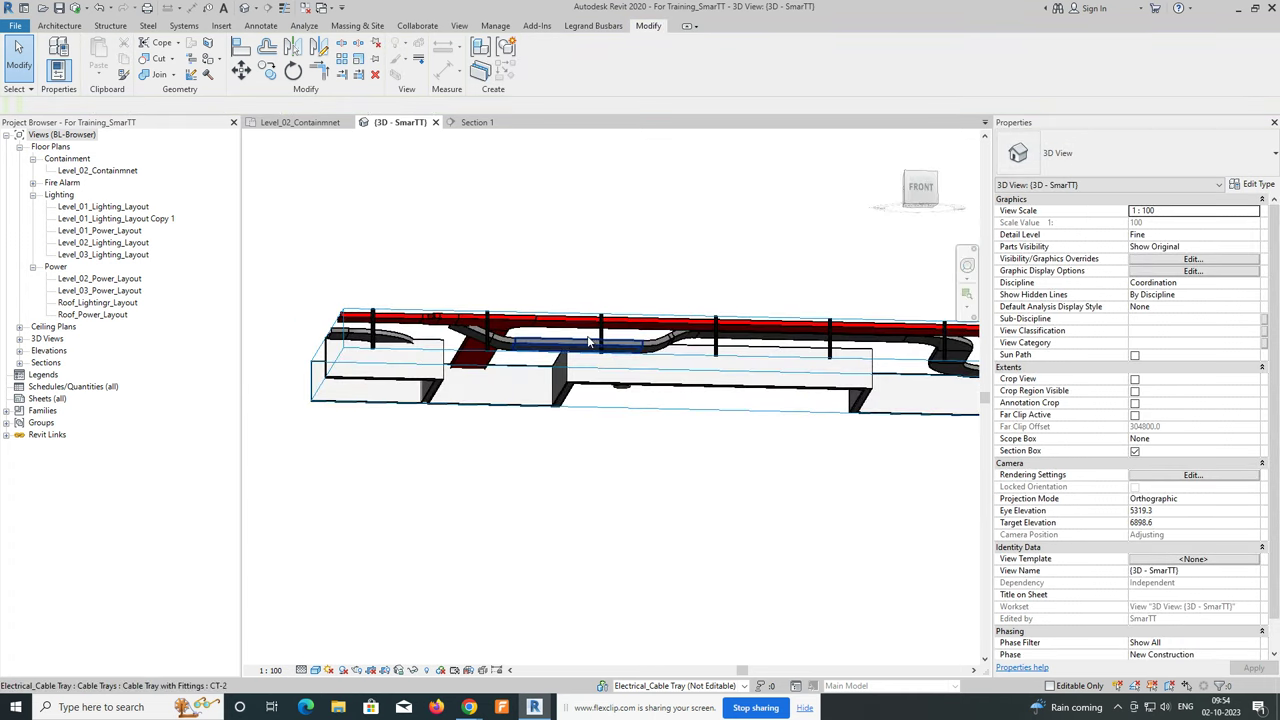
pyautogui.click(908, 196)
# Nudge the CT-1 M_Channel Vertical Inside Bend sideways with the Left arrow key.
pyautogui.press('z')
pyautogui.press('f')
pyautogui.click(771, 347)
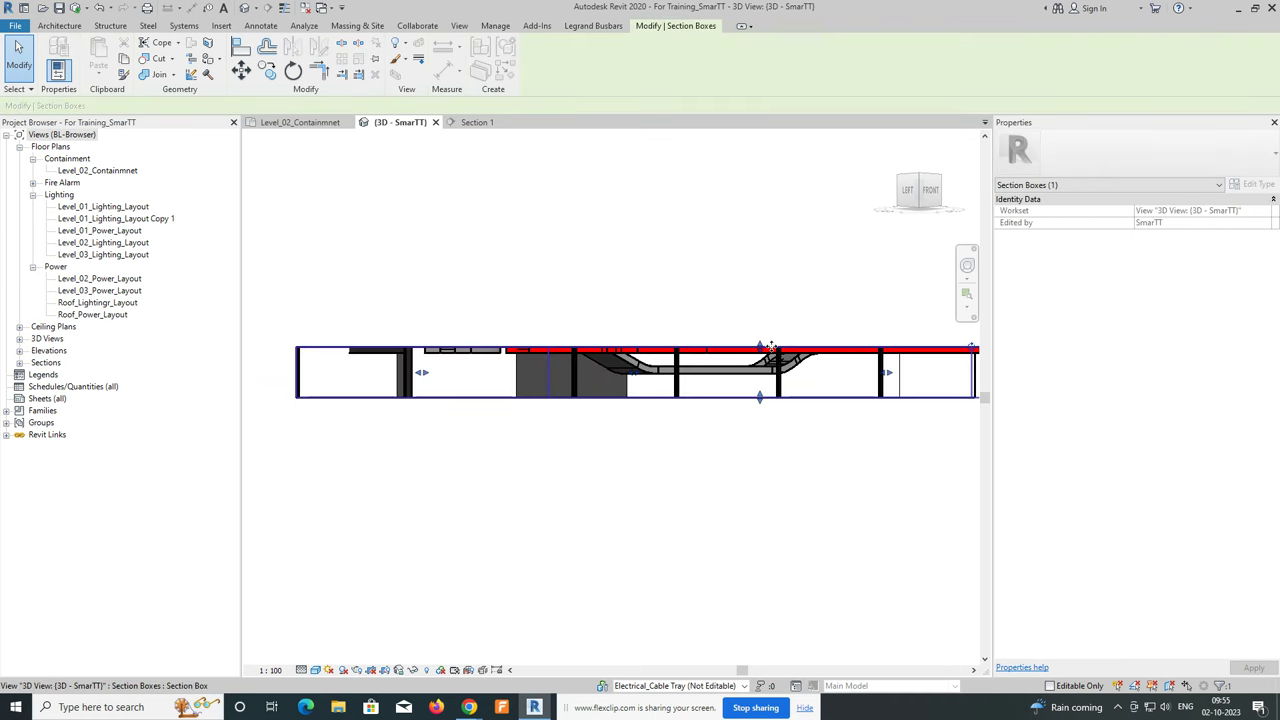
pyautogui.keyDown('shift'); pyautogui.moveTo(763, 352); pyautogui.dragTo(930, 210, button='middle'); pyautogui.keyUp('shift')
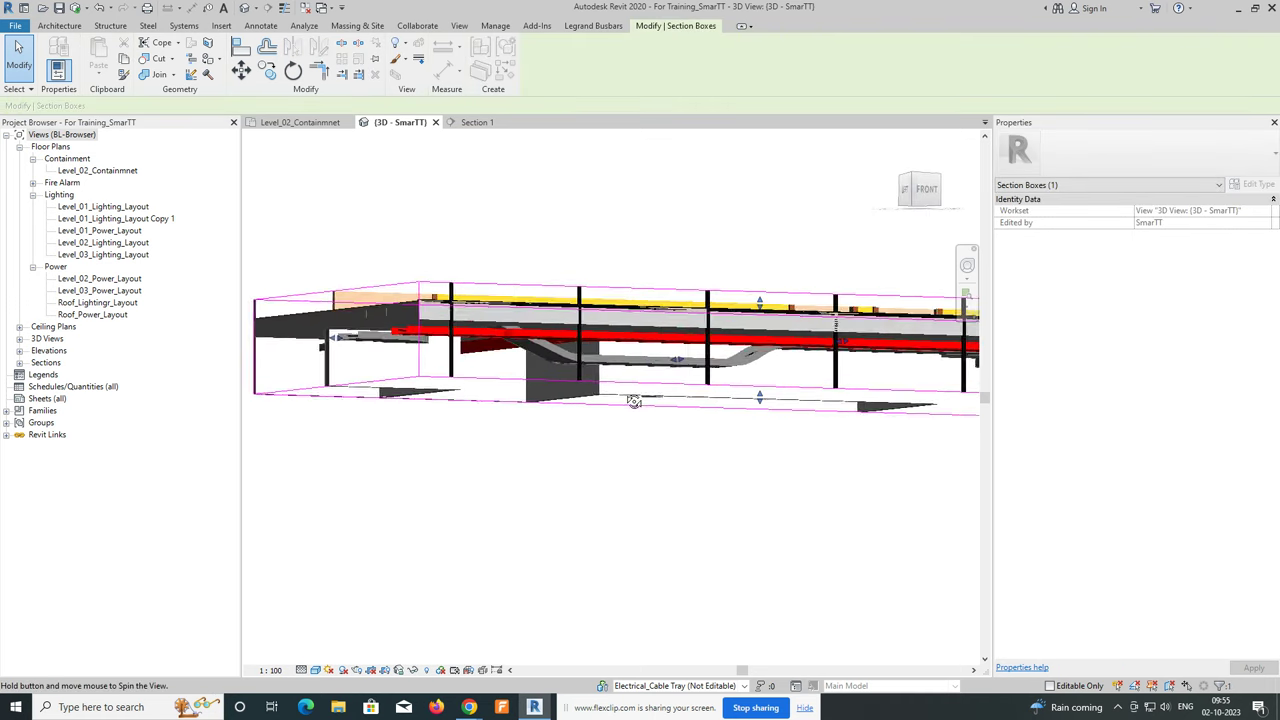
pyautogui.click(908, 205)
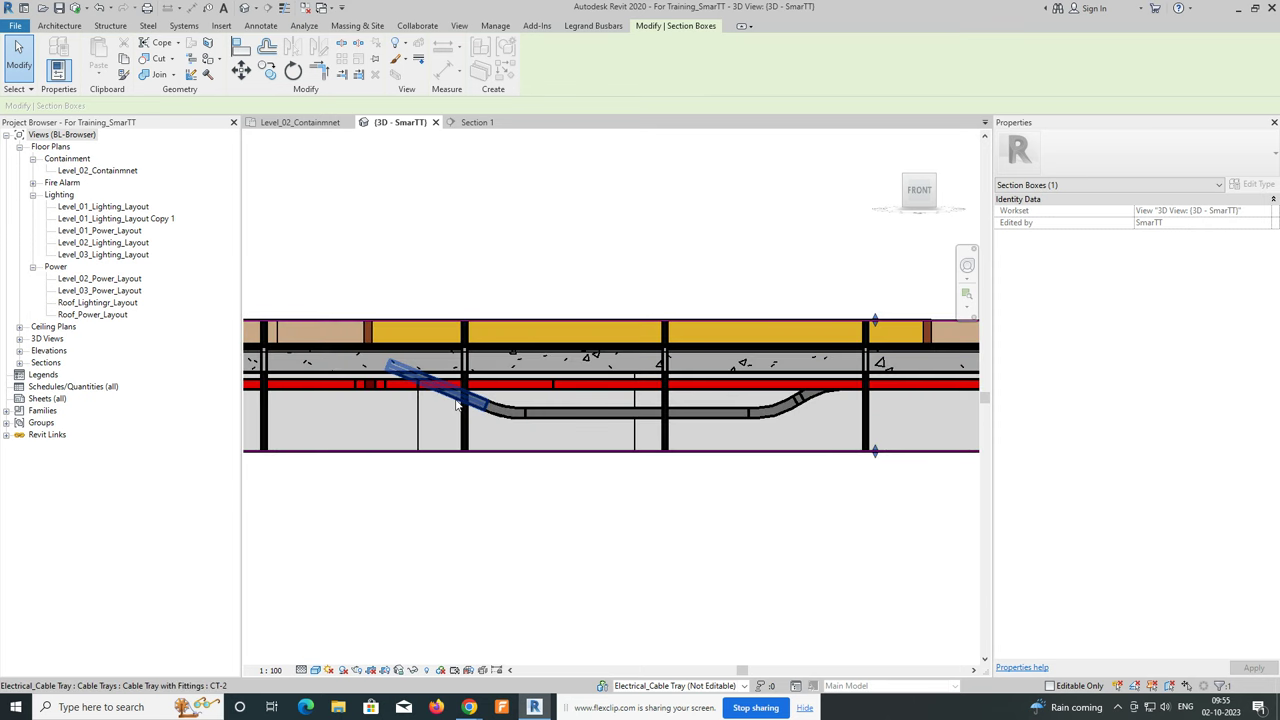
pyautogui.click(456, 403)
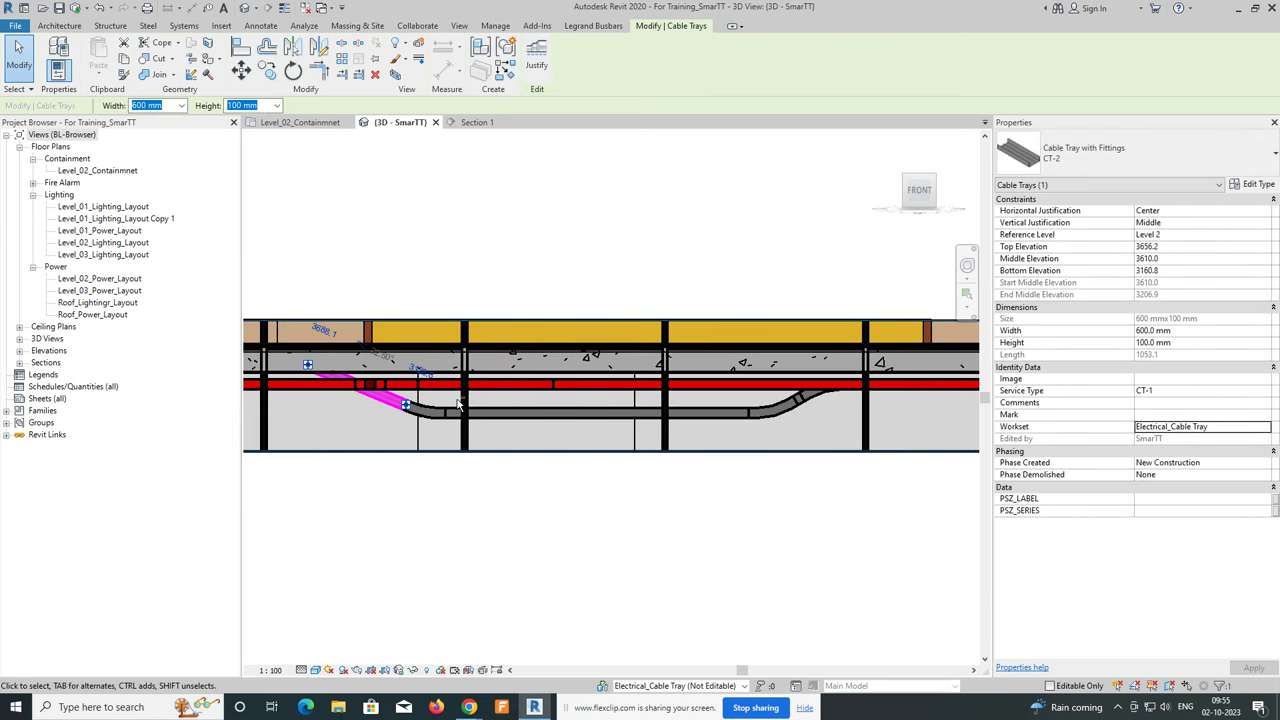
pyautogui.click(788, 413)
pyautogui.press('Left')
pyautogui.press('Left')
pyautogui.press('Left')
pyautogui.press('Left')
pyautogui.press('Left')
pyautogui.moveTo(790, 413)
pyautogui.keyDown('shift'); pyautogui.mouseDown(button='middle')
pyautogui.moveTo(763, 378)
pyautogui.moveTo(939, 290)
pyautogui.moveTo(811, 369)
pyautogui.mouseUp(button='middle'); pyautogui.keyUp('shift')
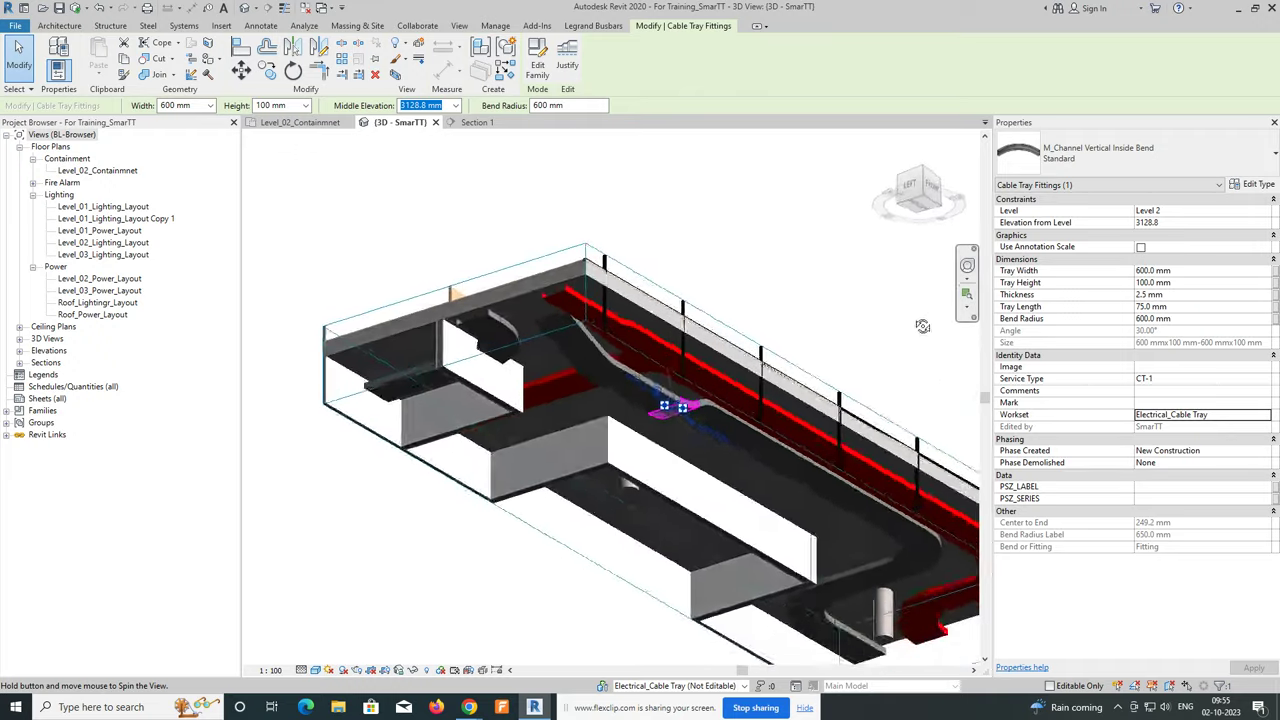
pyautogui.press('Escape')
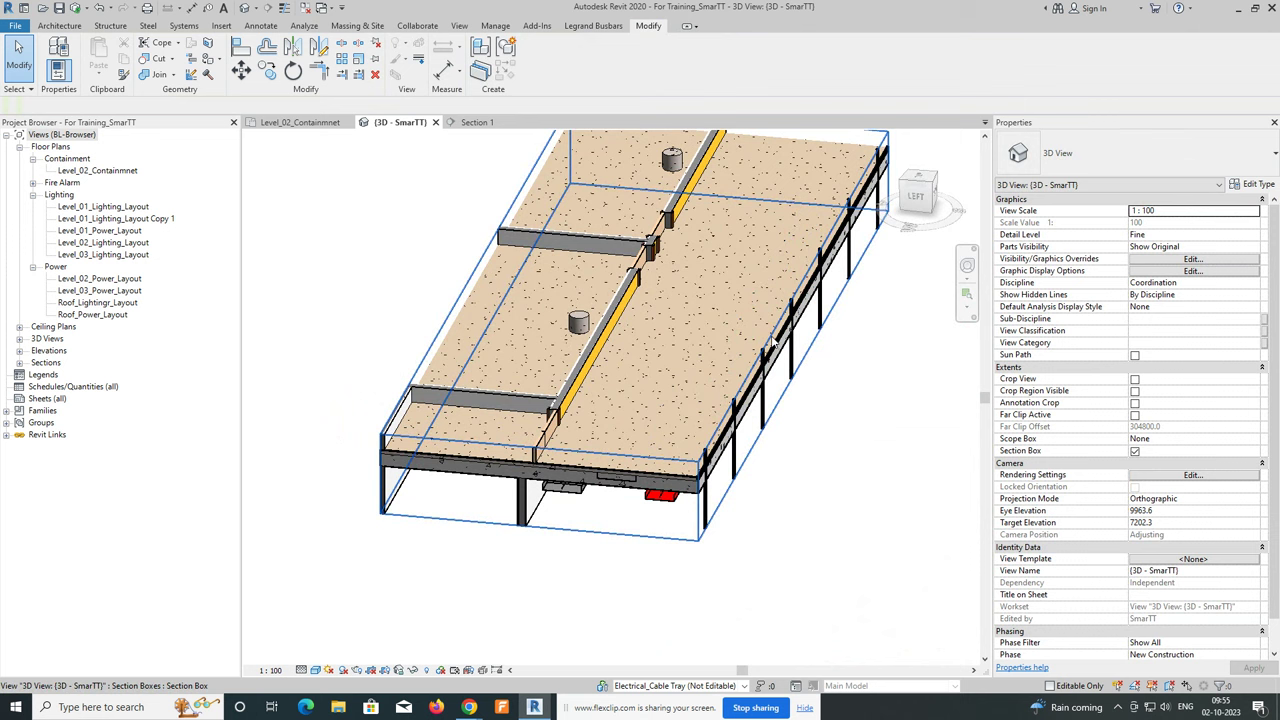
# Crop the section box's top and end faces tightly around the red CT-2 and grey CT-1 trays.
pyautogui.click(771, 342)
pyautogui.moveTo(633, 288)
pyautogui.mouseDown()
pyautogui.moveTo(634, 326)
pyautogui.moveTo(634, 250)
pyautogui.mouseUp()
pyautogui.moveTo(634, 250)
pyautogui.keyDown('shift'); pyautogui.mouseDown(button='middle')
pyautogui.moveTo(746, 433)
pyautogui.moveTo(663, 449)
pyautogui.moveTo(670, 388)
pyautogui.mouseUp(button='middle'); pyautogui.keyUp('shift')
pyautogui.scroll(3, 746, 433)
pyautogui.scroll(-4, 746, 433)
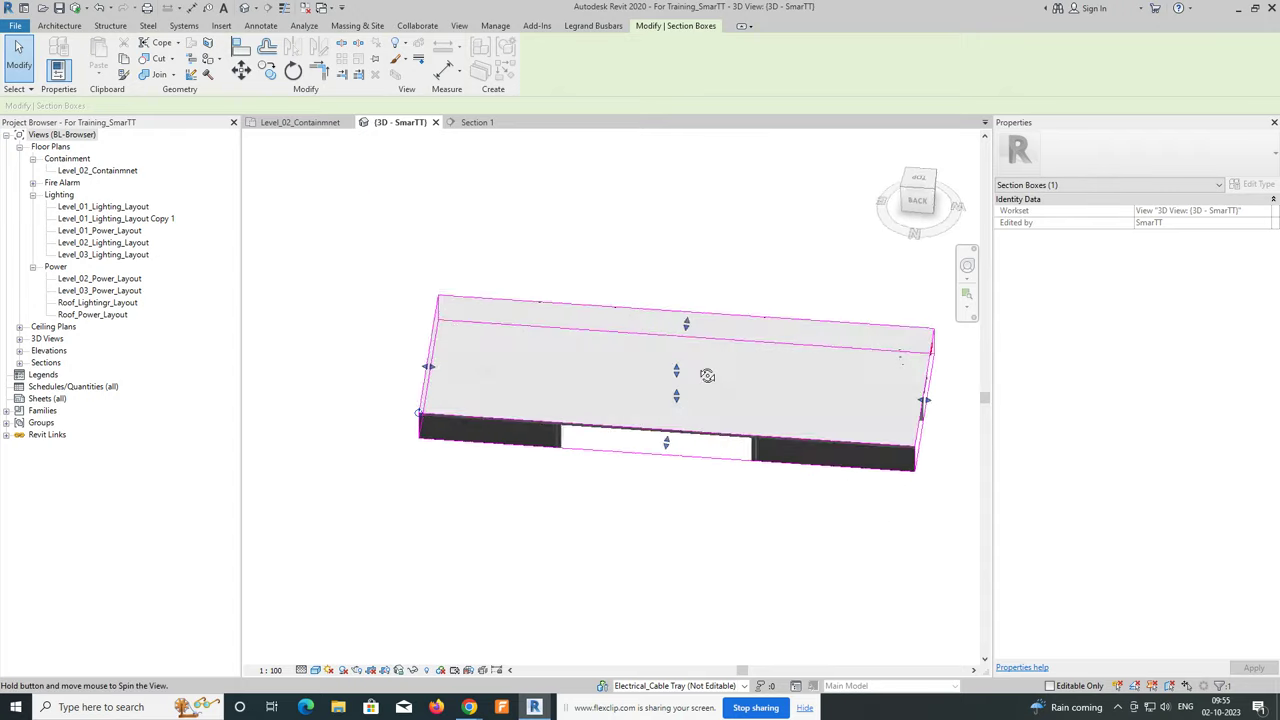
pyautogui.moveTo(677, 372); pyautogui.dragTo(675, 420)
pyautogui.moveTo(675, 420)
pyautogui.keyDown('shift'); pyautogui.mouseDown(button='middle')
pyautogui.moveTo(766, 480)
pyautogui.moveTo(618, 365)
pyautogui.moveTo(764, 461)
pyautogui.mouseUp(button='middle'); pyautogui.keyUp('shift')
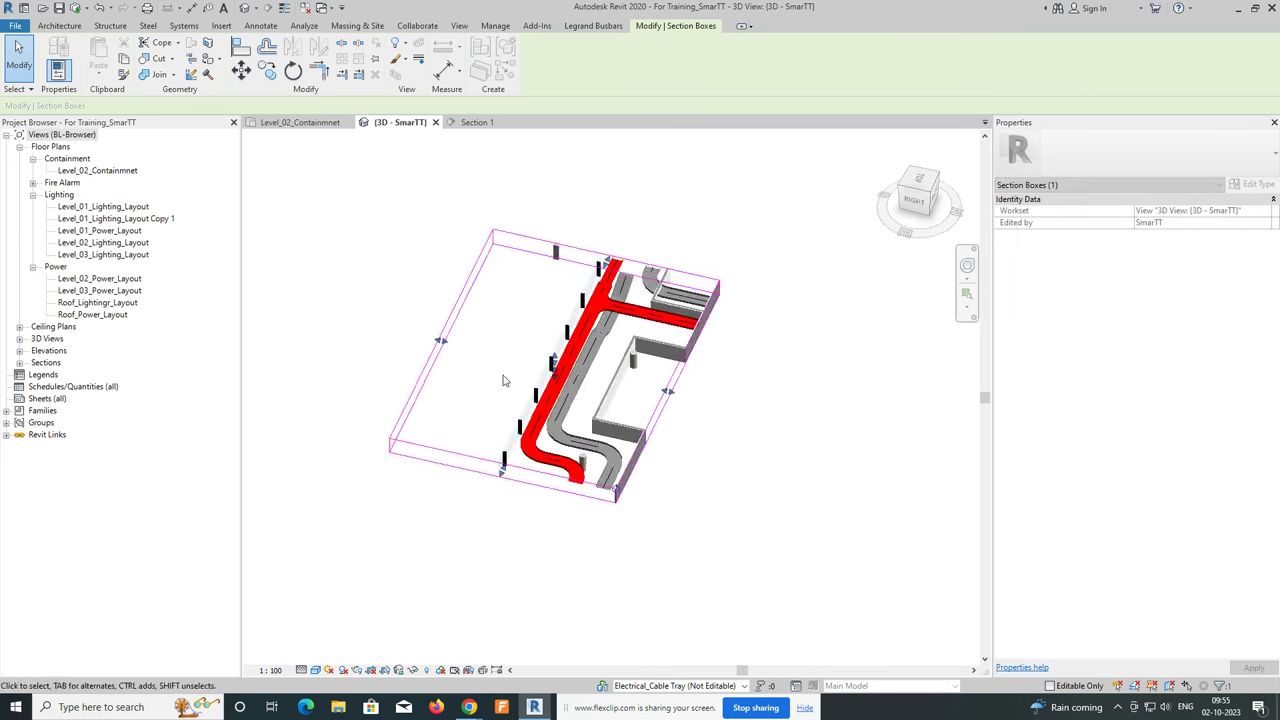
pyautogui.moveTo(719, 432); pyautogui.dragTo(815, 487)
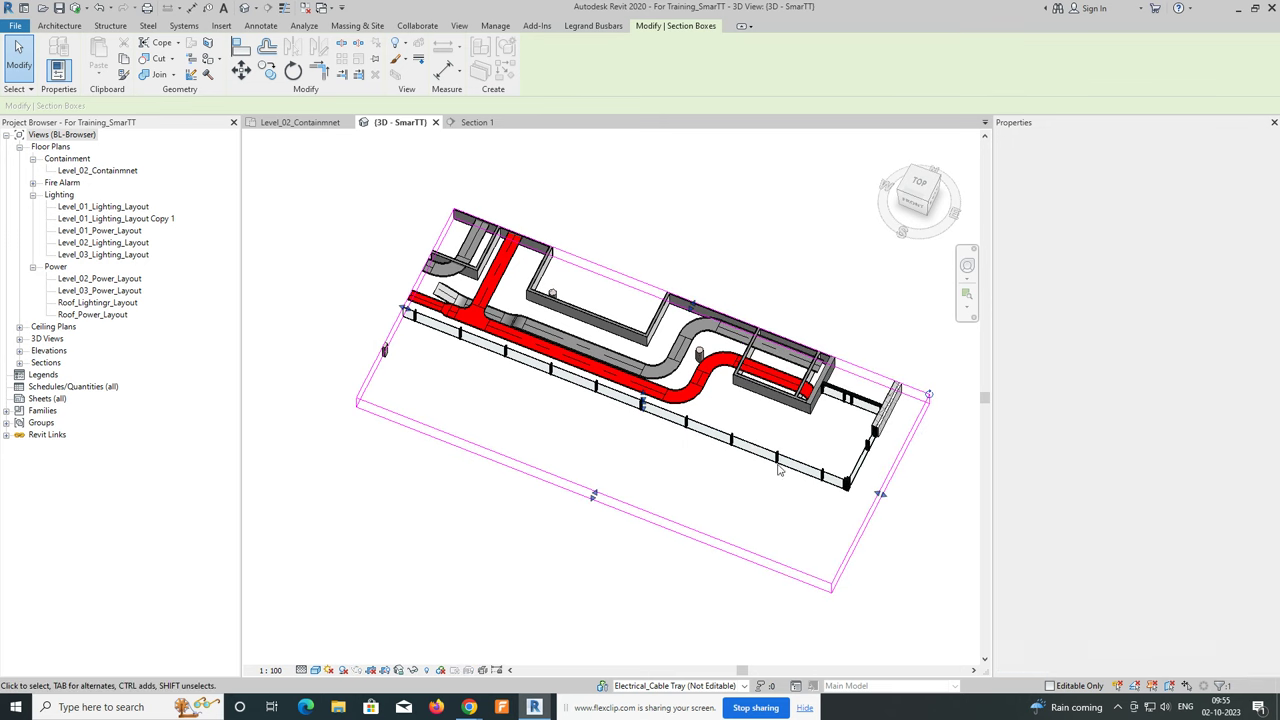
pyautogui.keyDown('shift'); pyautogui.moveTo(783, 456); pyautogui.dragTo(937, 205, button='middle'); pyautogui.keyUp('shift')
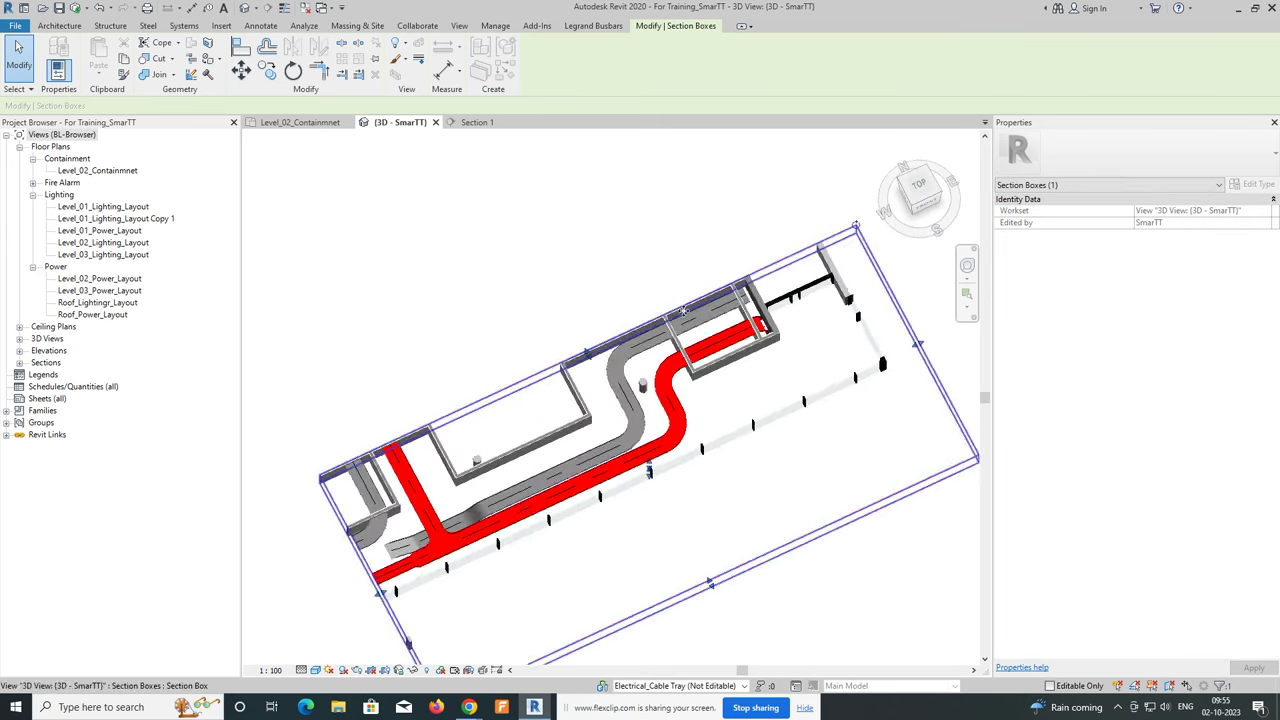
# In Top view, shift the grey CT-1 segment and the red CT-2 segment left.
pyautogui.scroll(3, 937, 205)
pyautogui.click(937, 205)
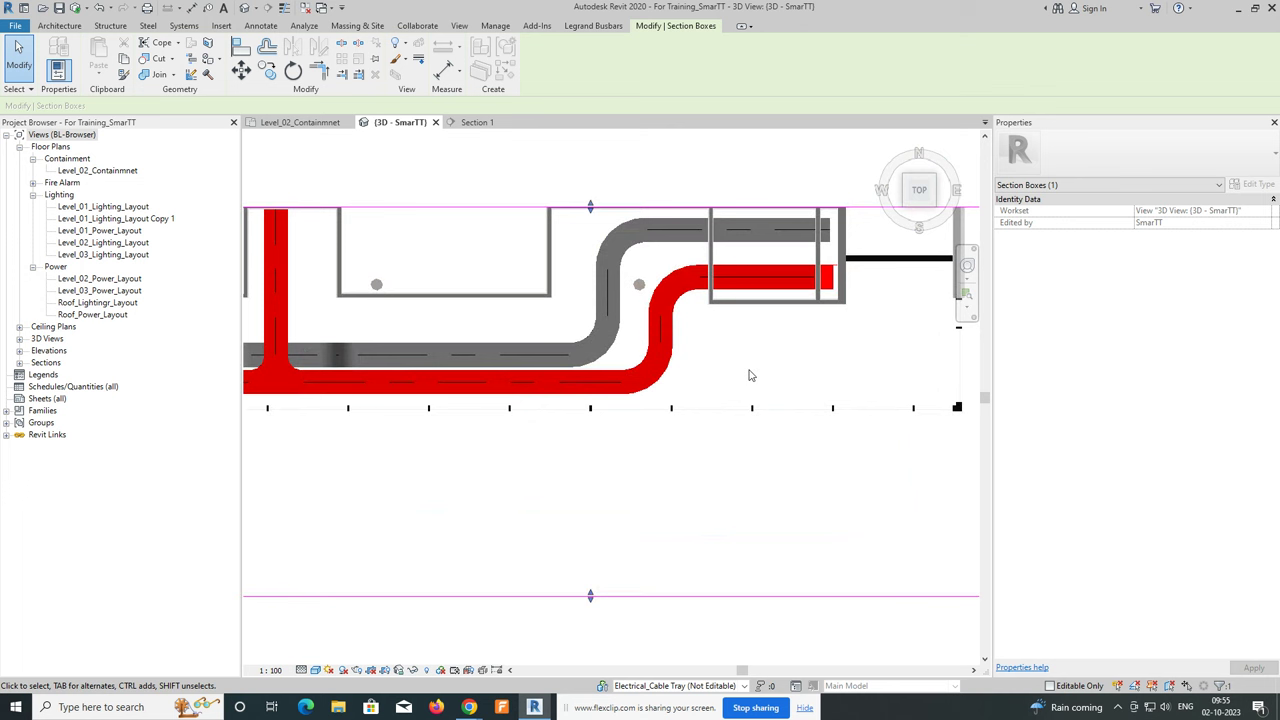
pyautogui.click(610, 292)
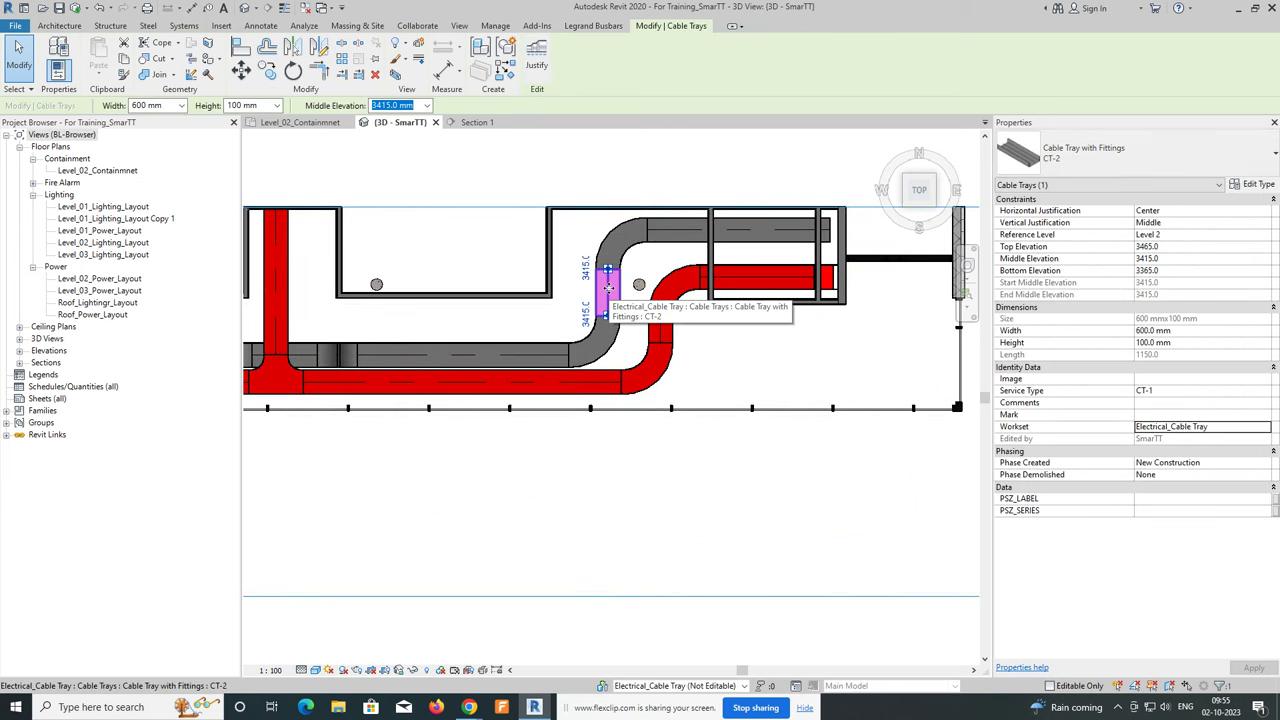
pyautogui.moveTo(608, 288); pyautogui.dragTo(584, 290)
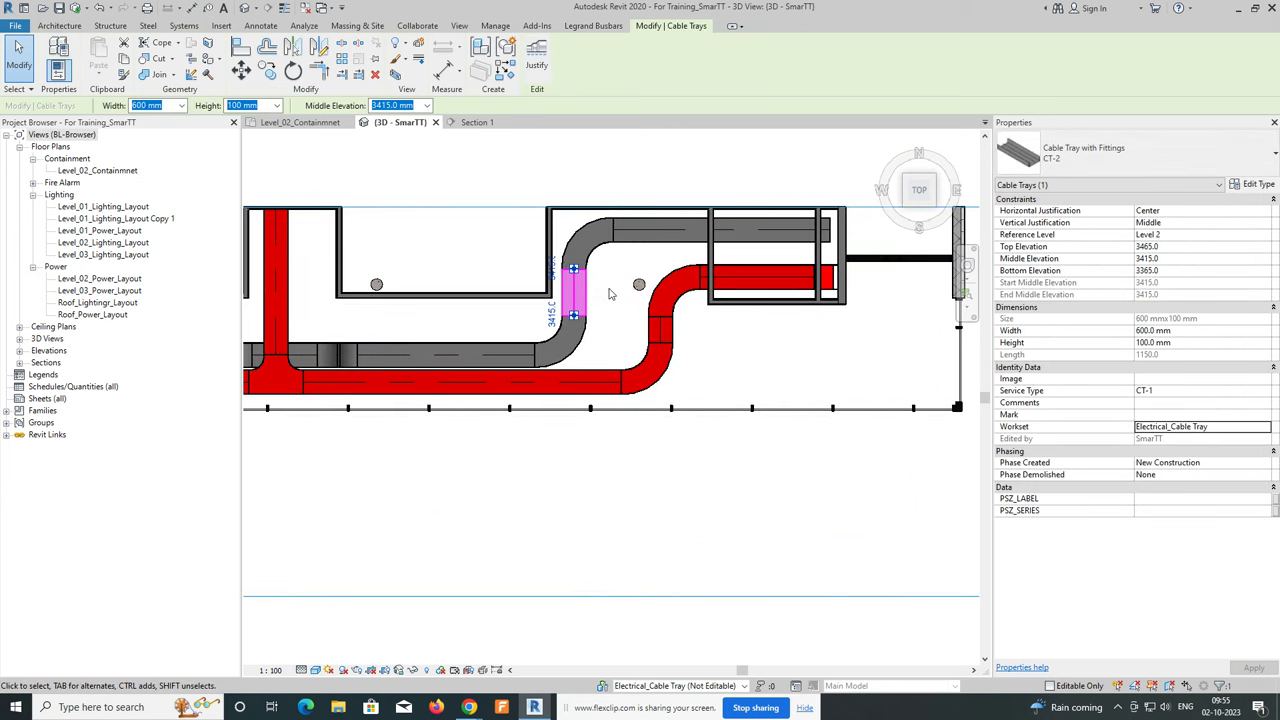
pyautogui.click(610, 293)
pyautogui.click(652, 338)
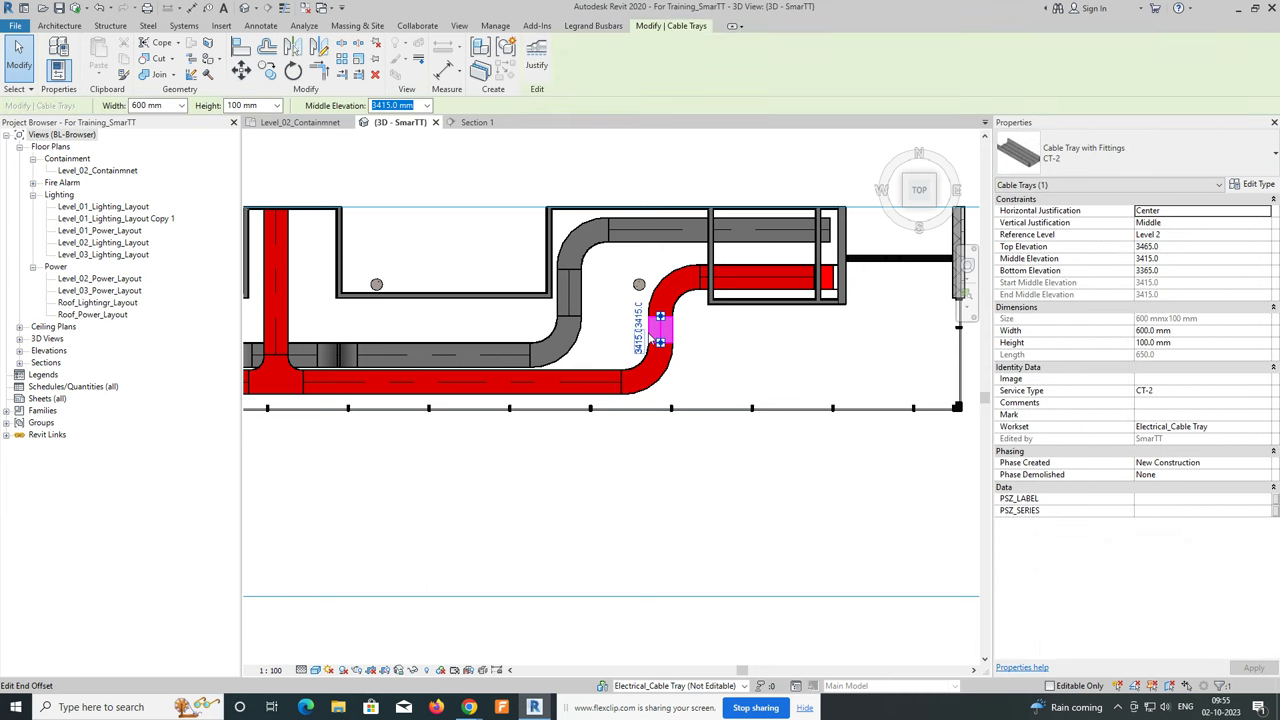
pyautogui.press('Left')
pyautogui.press('Left')
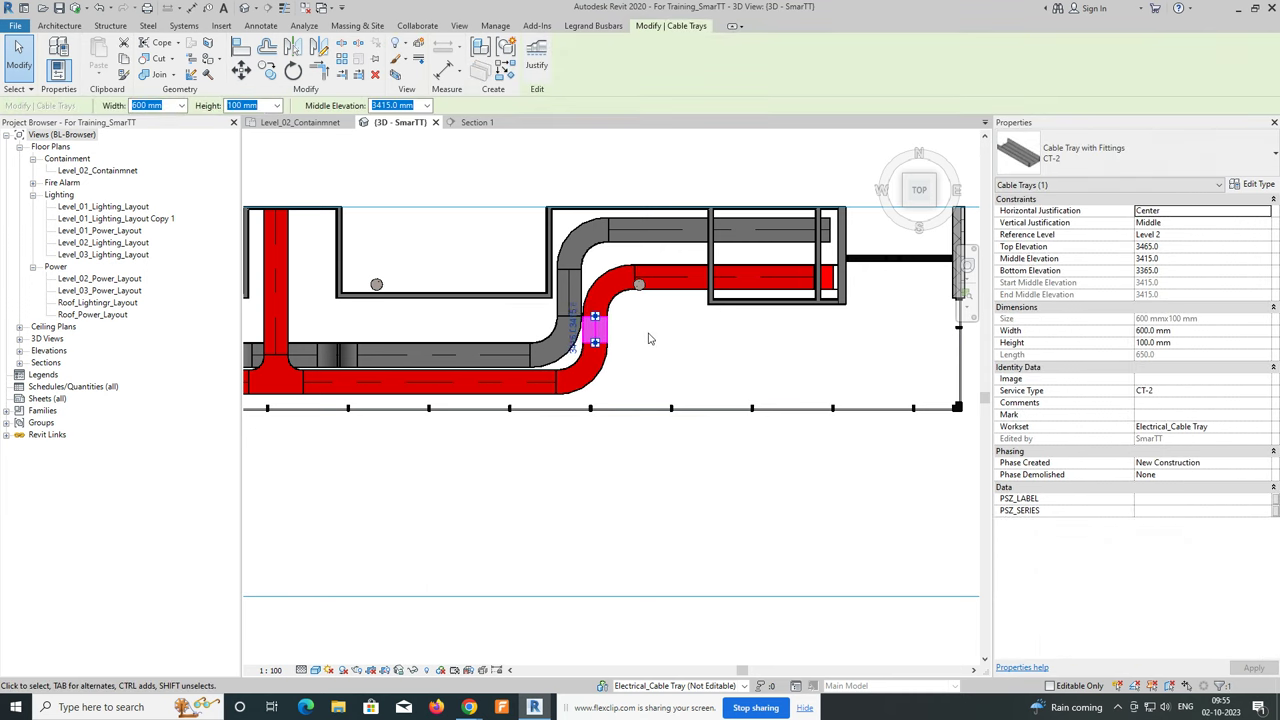
# Nudge the long straight red CT-2 run upward, then return to the Level_02_Containmnet plan.
pyautogui.scroll(3, 658, 305)
pyautogui.scroll(2, 640, 320)
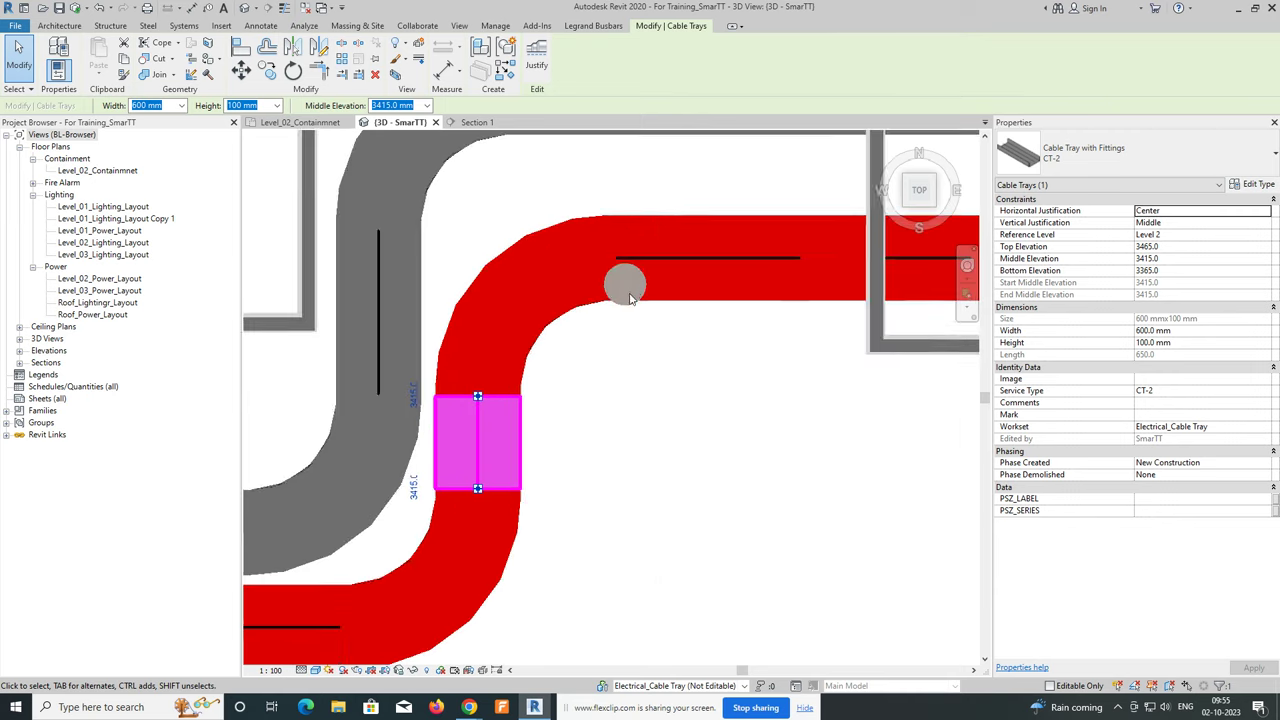
pyautogui.scroll(-2, 600, 342)
pyautogui.click(600, 340)
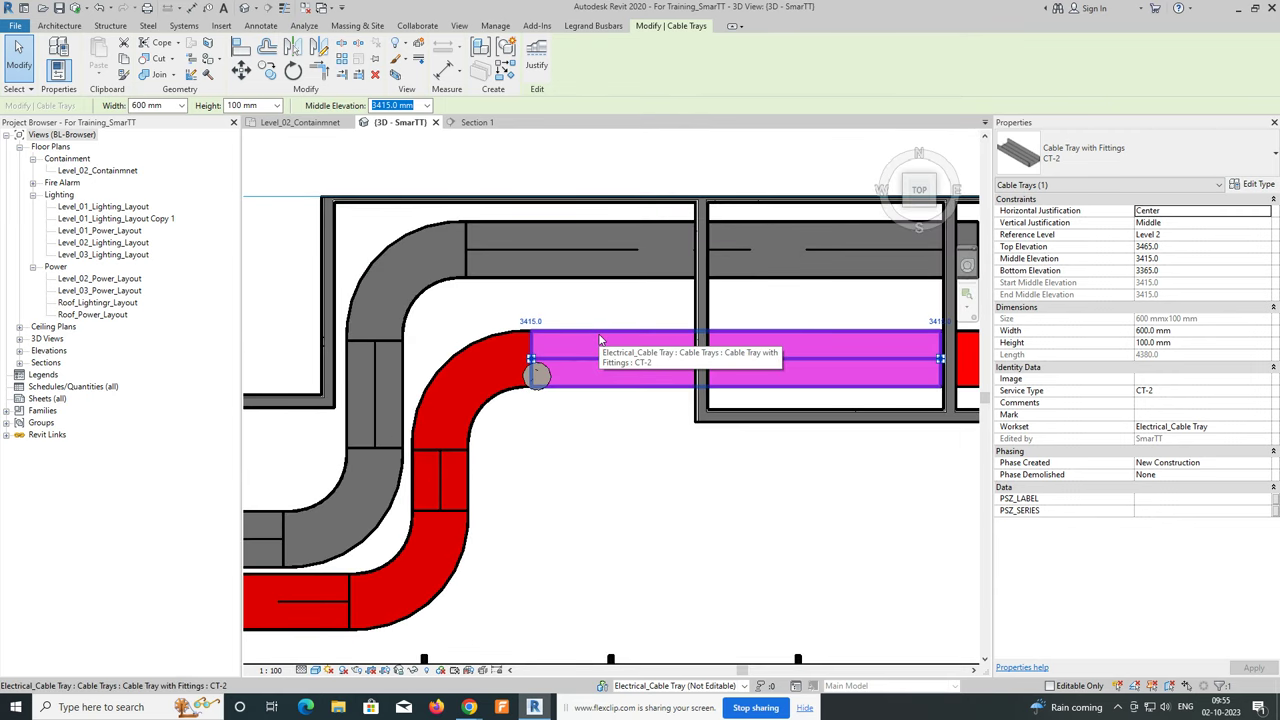
pyautogui.press('Up')
pyautogui.press('Up')
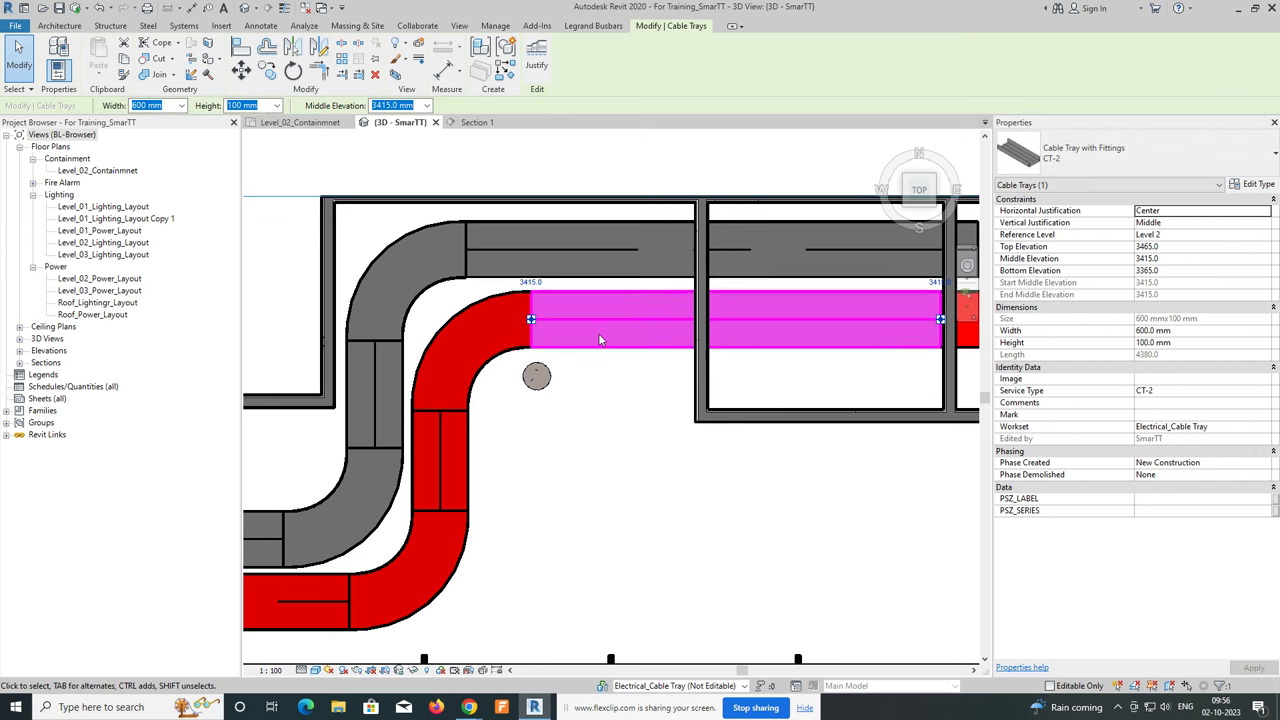
pyautogui.press('Escape')
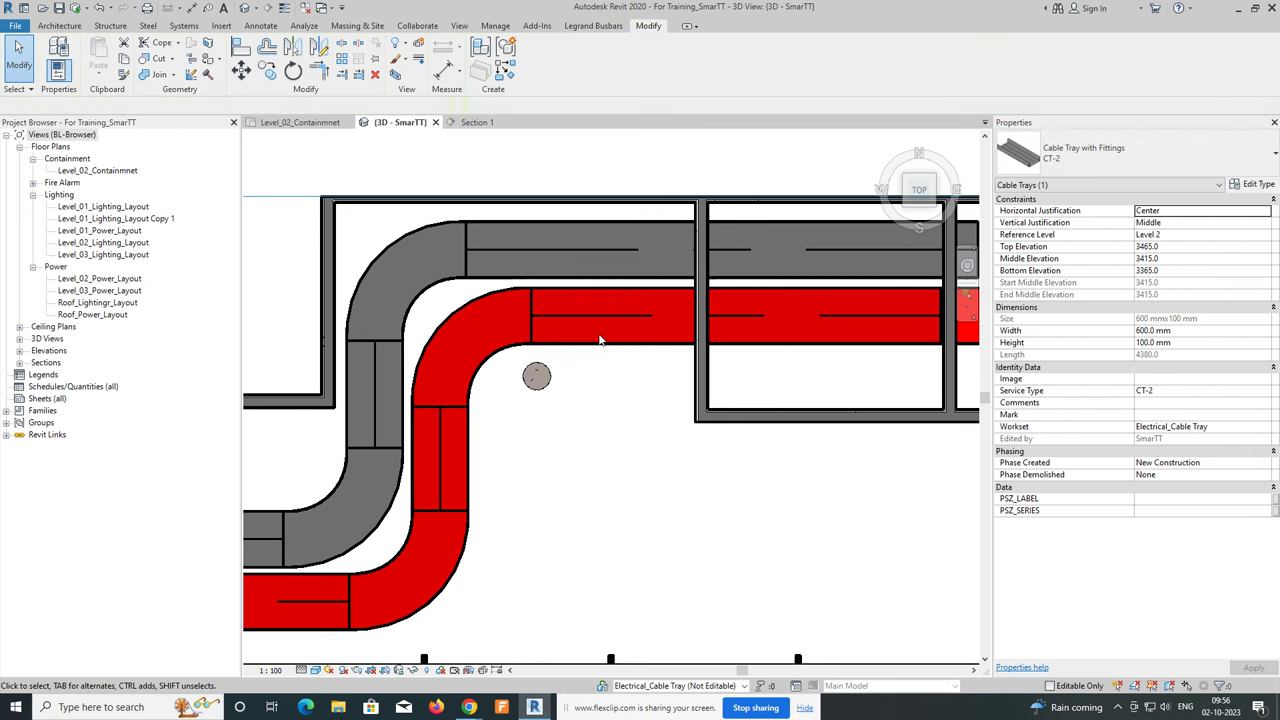
pyautogui.scroll(-3, 598, 265)
pyautogui.moveTo(598, 265)
pyautogui.keyDown('shift'); pyautogui.mouseDown(button='middle')
pyautogui.moveTo(808, 247)
pyautogui.moveTo(600, 280)
pyautogui.mouseUp(button='middle'); pyautogui.keyUp('shift')
pyautogui.click(298, 122)
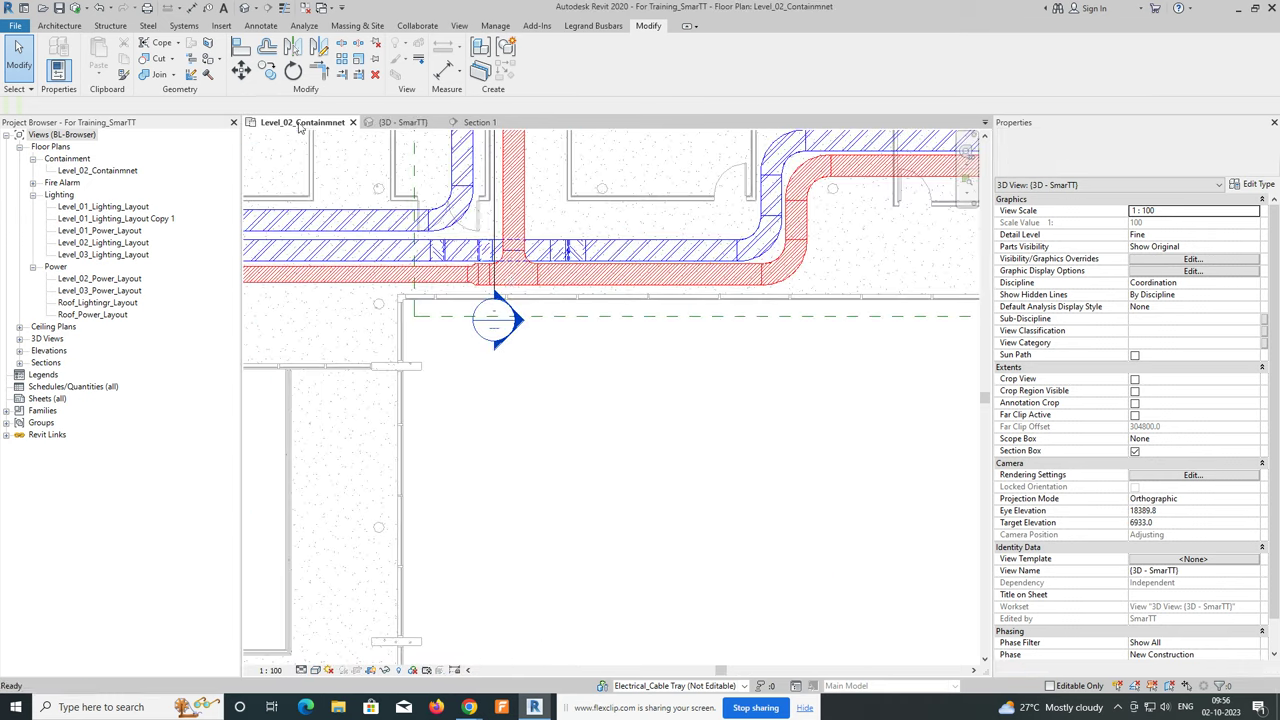
# Move the Section 1 line to the right end of the tray runs.
pyautogui.scroll(-4, 560, 368)
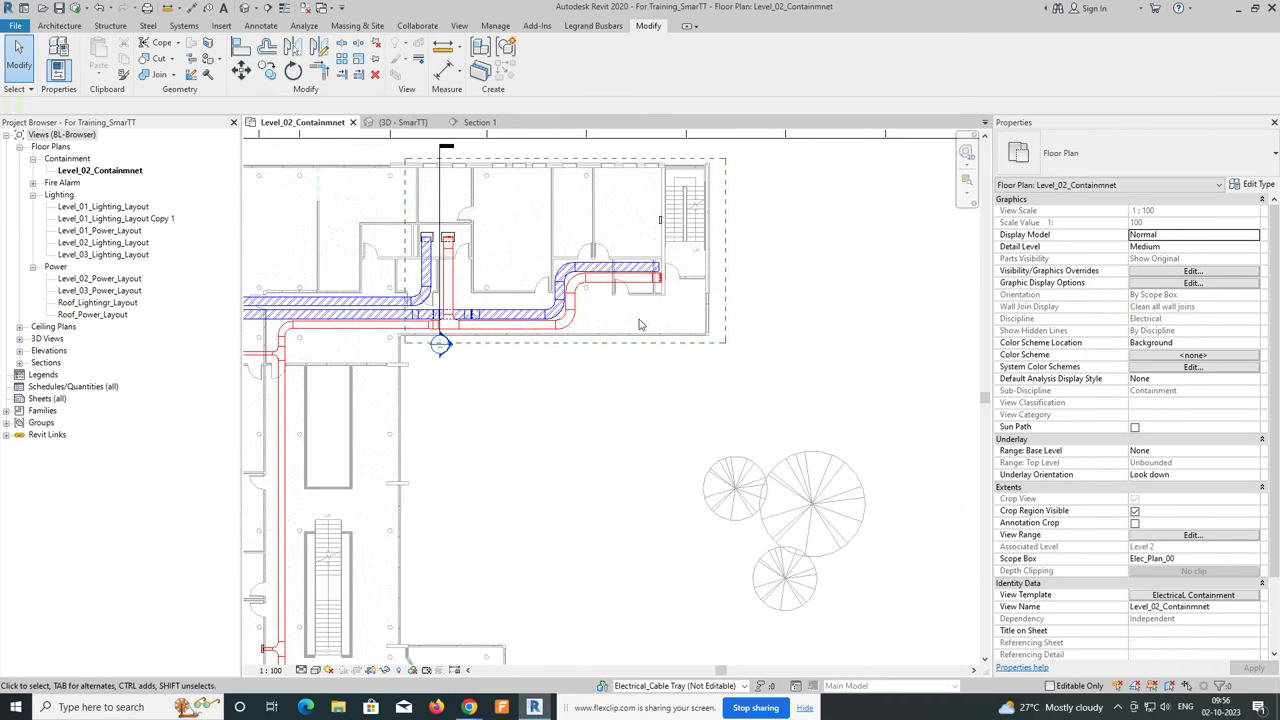
pyautogui.moveTo(640, 324); pyautogui.dragTo(616, 340, button='middle')
pyautogui.scroll(2, 416, 220)
pyautogui.moveTo(417, 220); pyautogui.dragTo(557, 251)
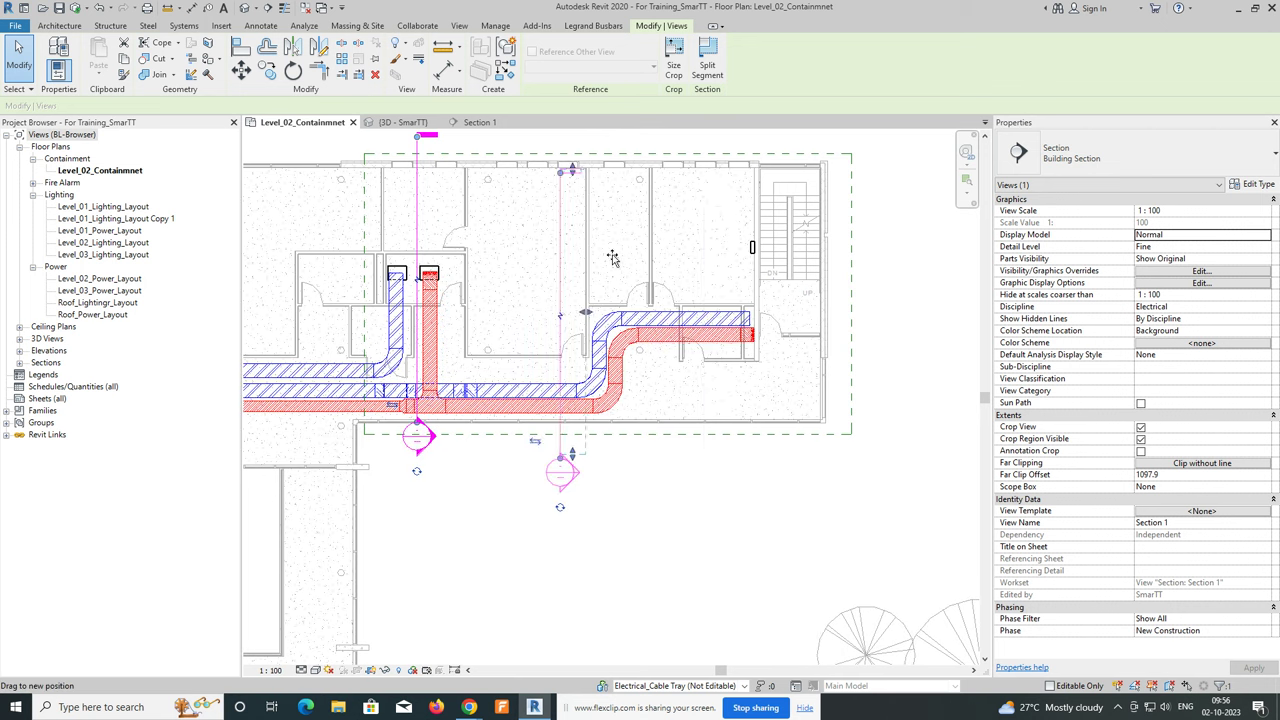
pyautogui.moveTo(731, 272); pyautogui.dragTo(735, 272)
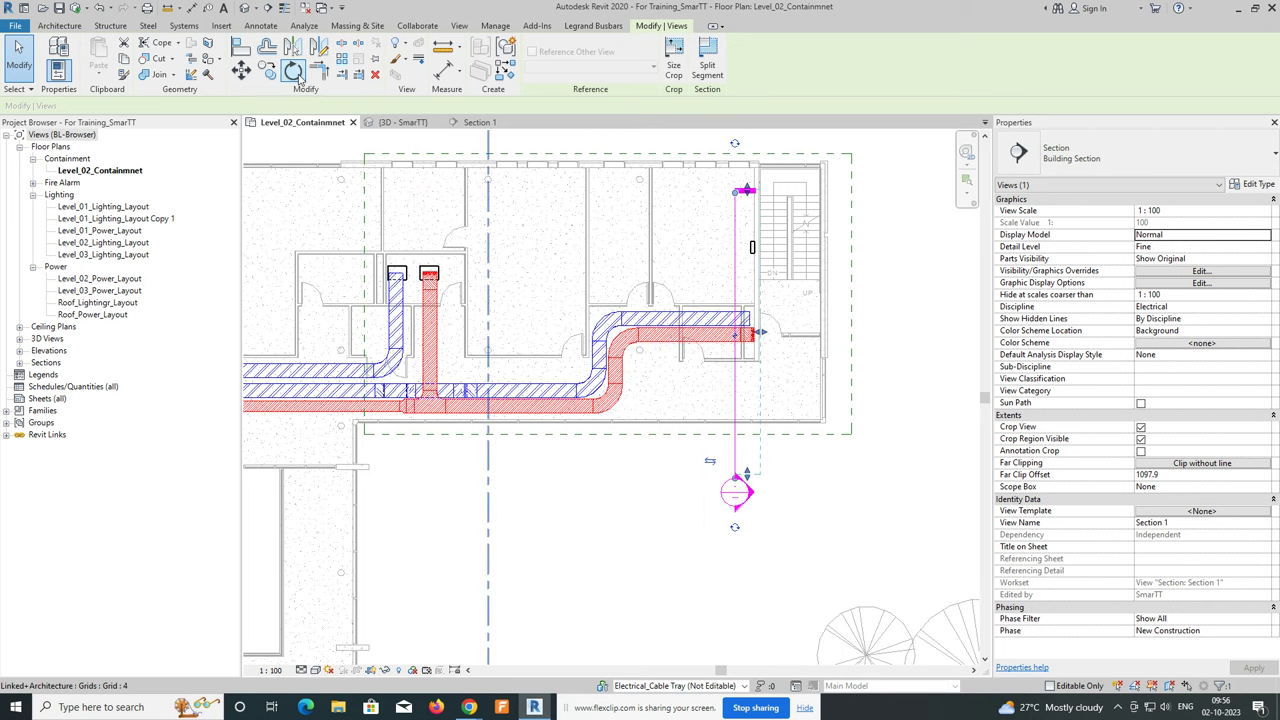
# Rotate Section 1 by 90° onto the trays and open its section view.
pyautogui.click(289, 73)
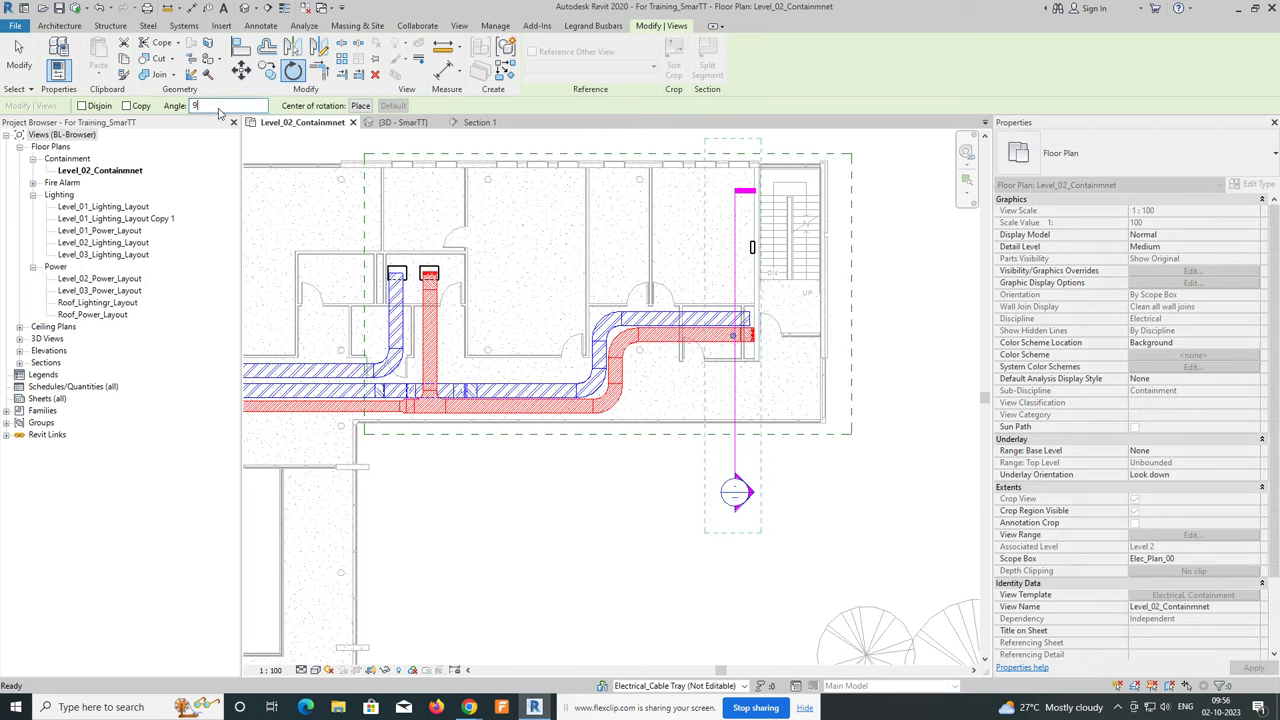
pyautogui.write('0')
pyautogui.press('Return')
pyautogui.scroll(4, 758, 334)
pyautogui.scroll(1, 795, 324)
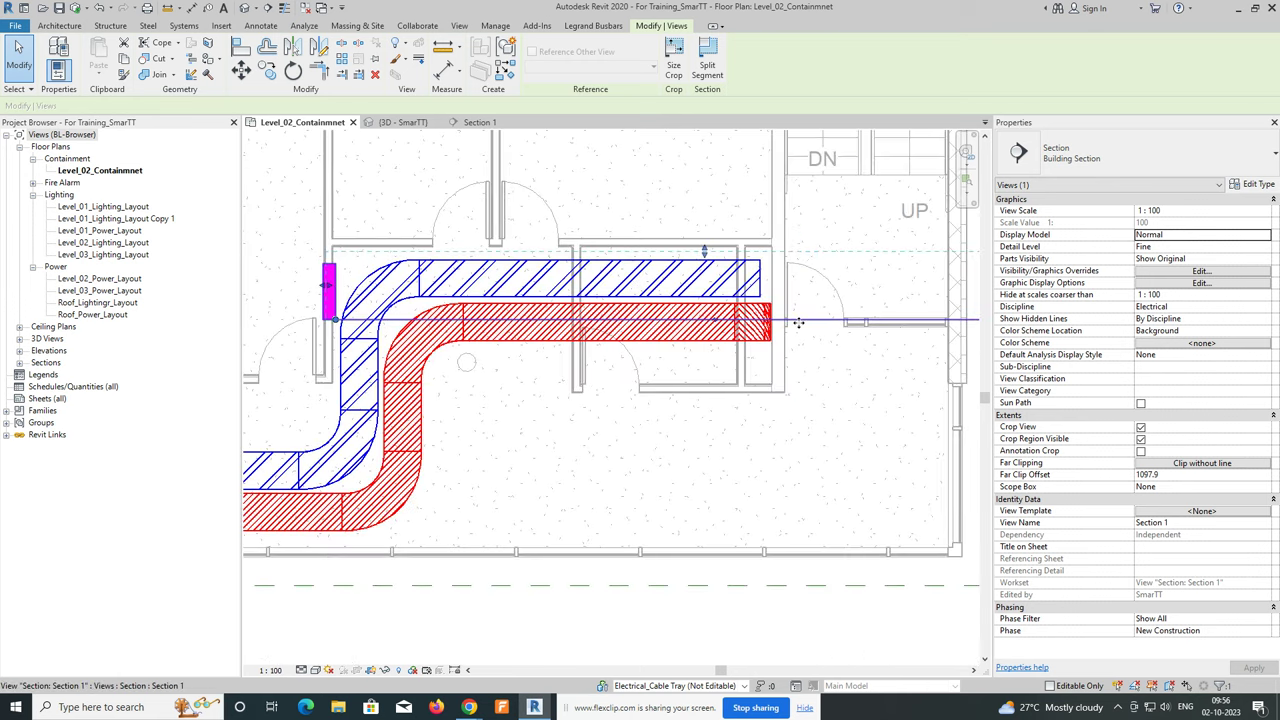
pyautogui.moveTo(781, 318); pyautogui.dragTo(775, 304)
pyautogui.rightClick(775, 304)
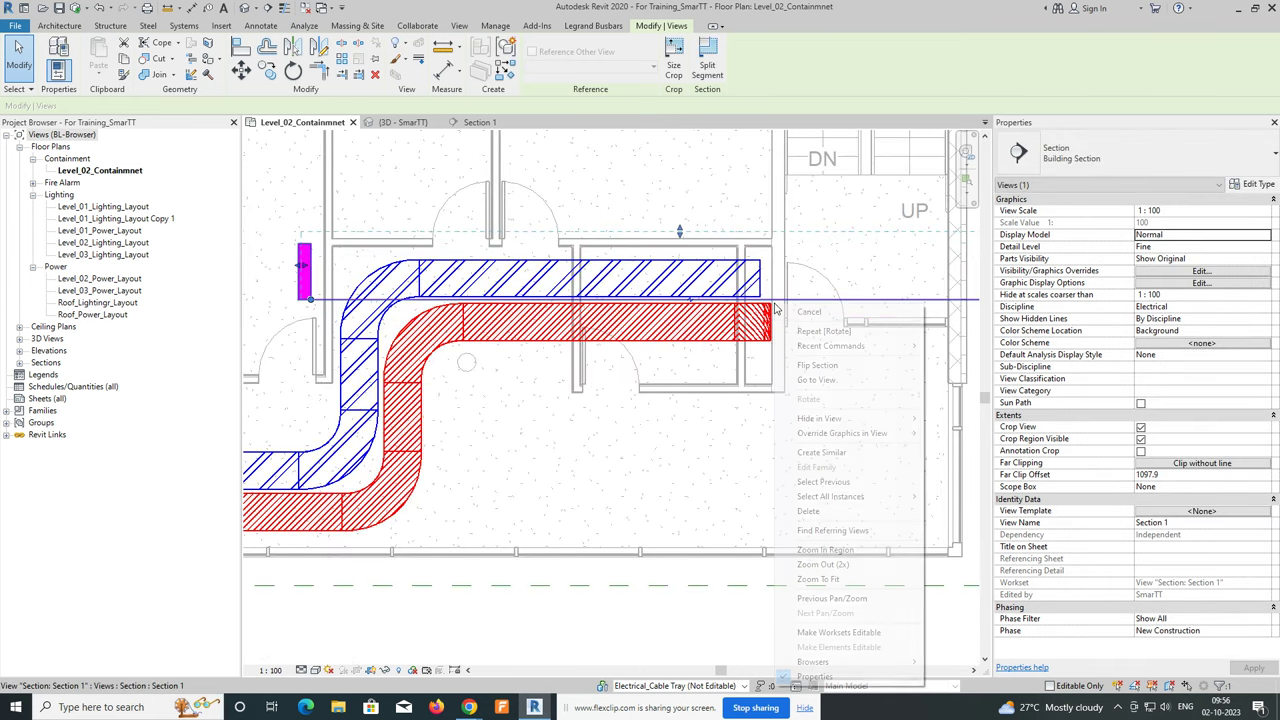
pyautogui.click(835, 385)
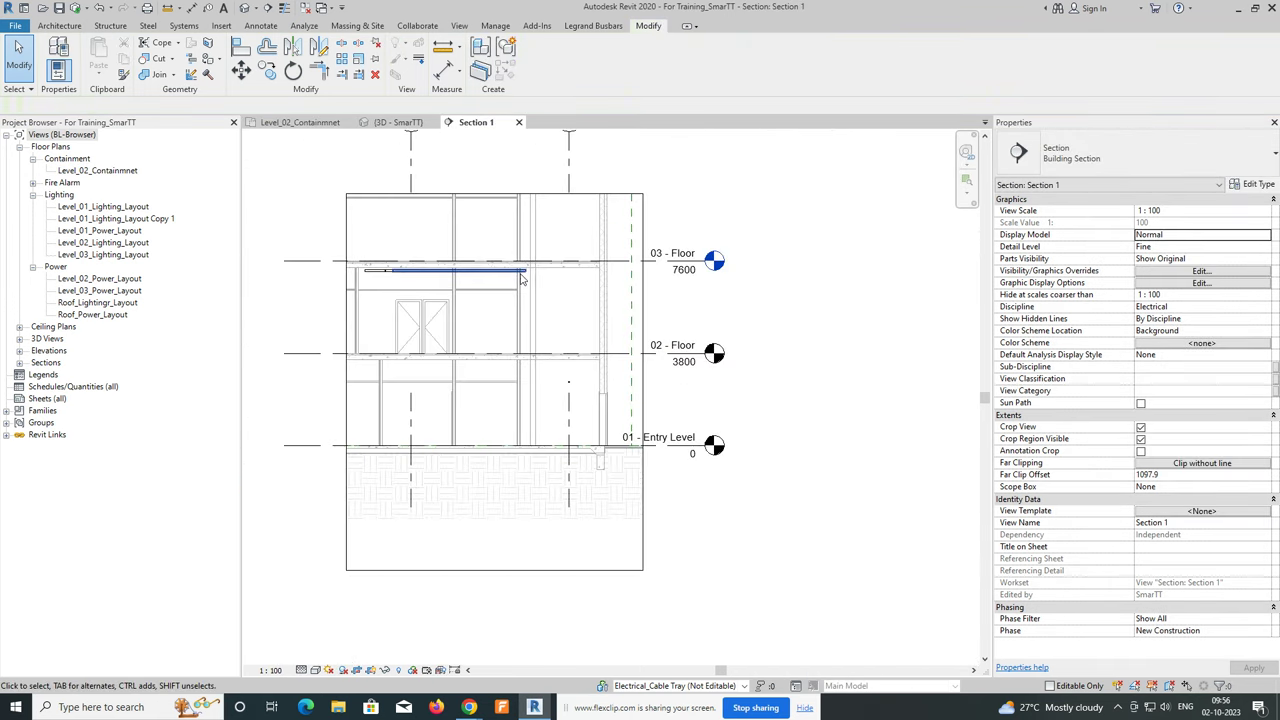
# Draw a 6175 mm vertical CT-2 riser from the tray end down to 01 - Entry Level.
pyautogui.scroll(2, 522, 288)
pyautogui.scroll(1, 680, 317)
pyautogui.scroll(1, 651, 280)
pyautogui.click(645, 278)
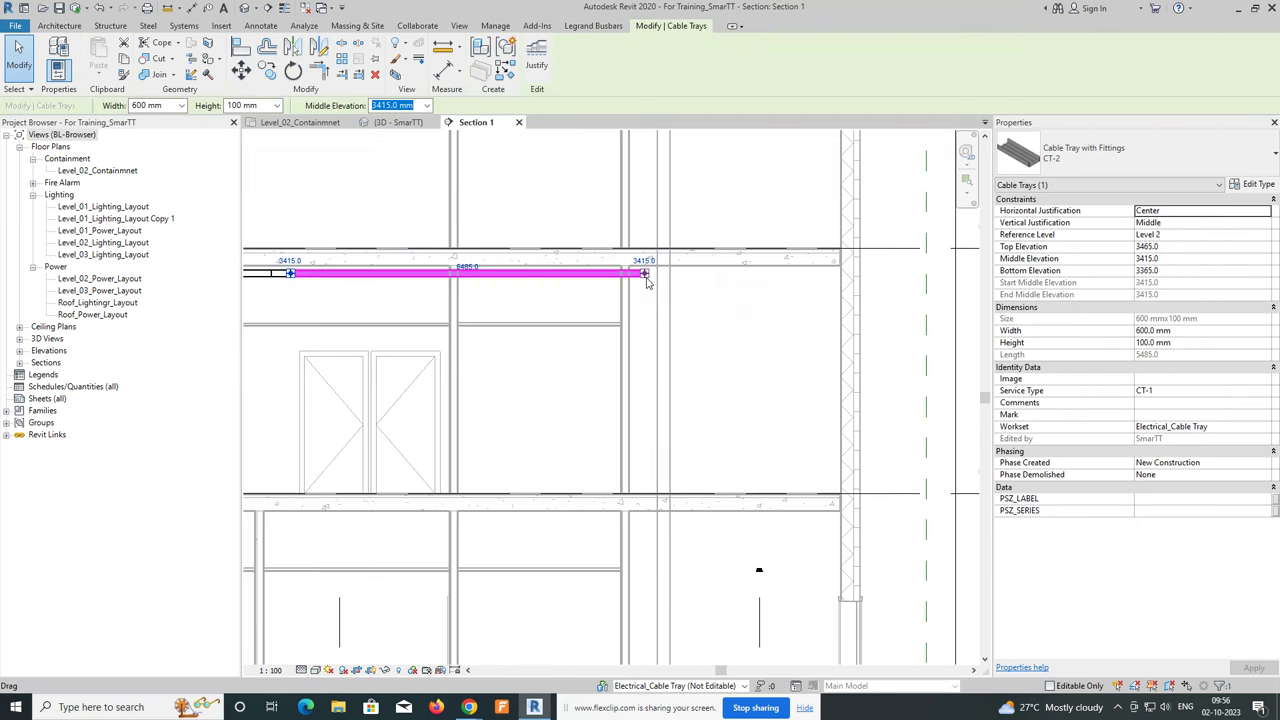
pyautogui.rightClick(646, 282)
pyautogui.click(697, 340)
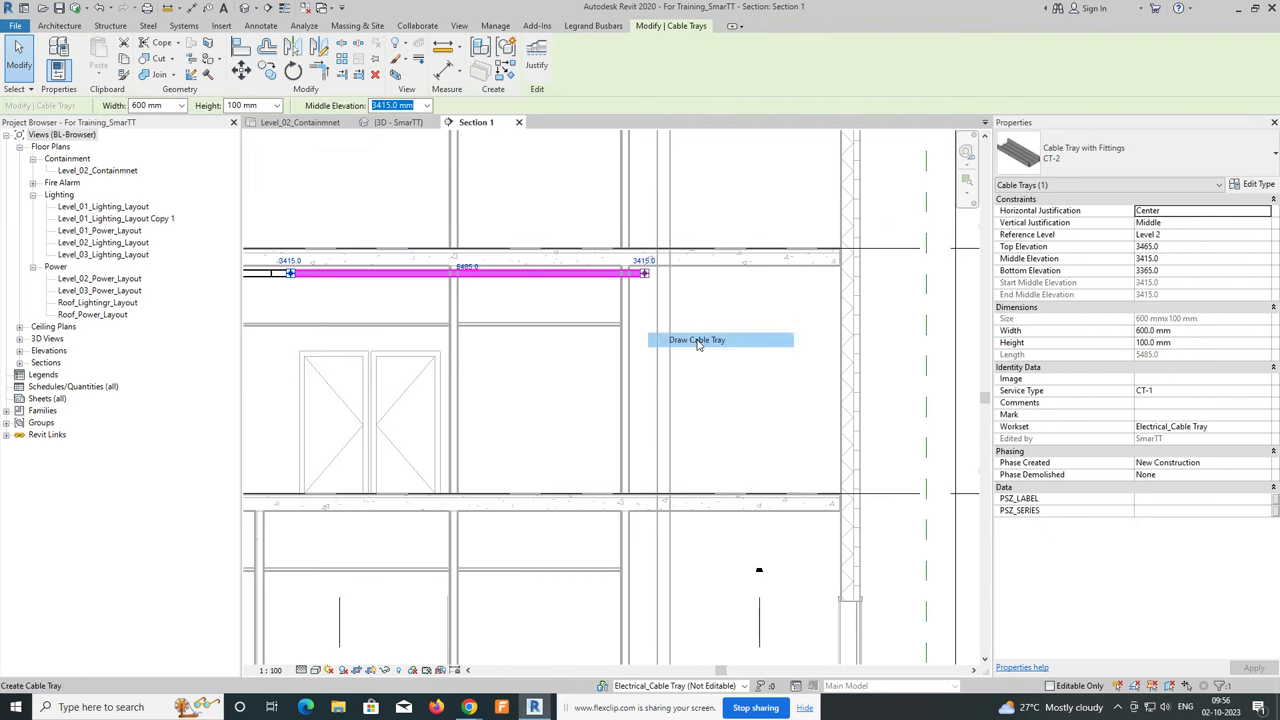
pyautogui.scroll(-2, 640, 504)
pyautogui.keyDown('ctrl'); pyautogui.scroll(-3, 630, 300); pyautogui.keyUp('ctrl')
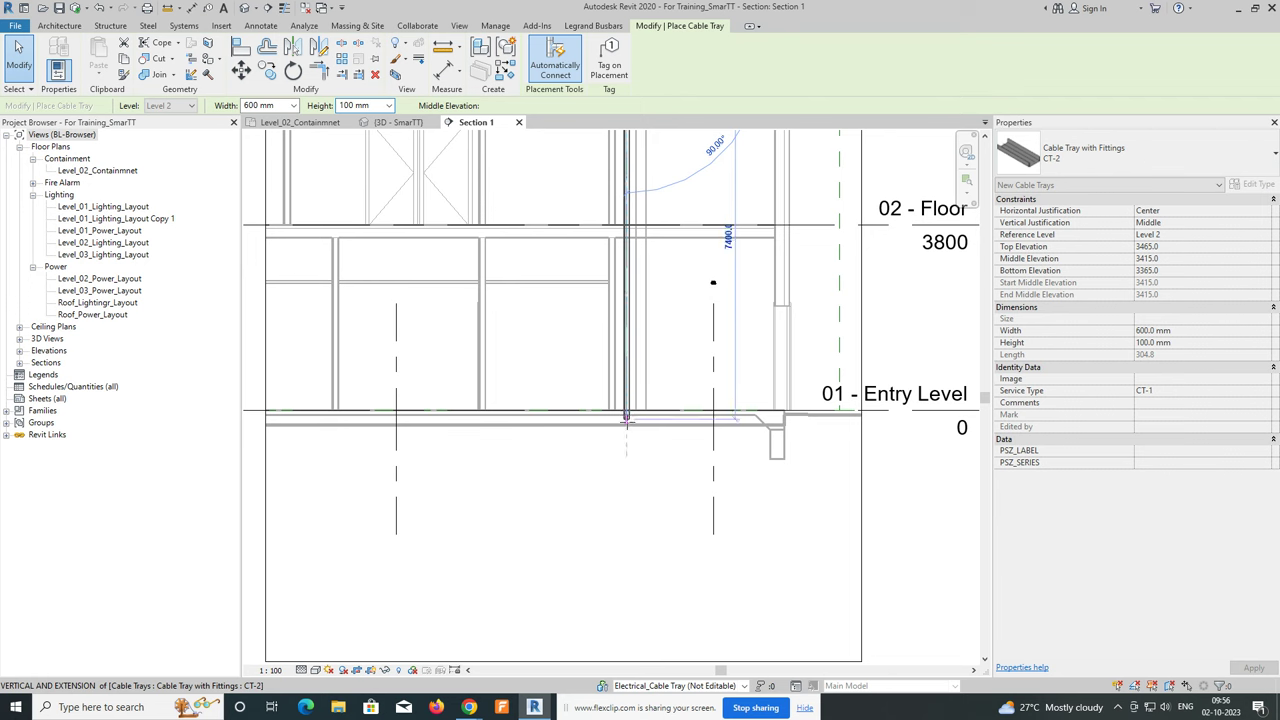
pyautogui.scroll(2, 630, 350)
pyautogui.click(630, 376)
pyautogui.press('Escape')
pyautogui.press('Escape')
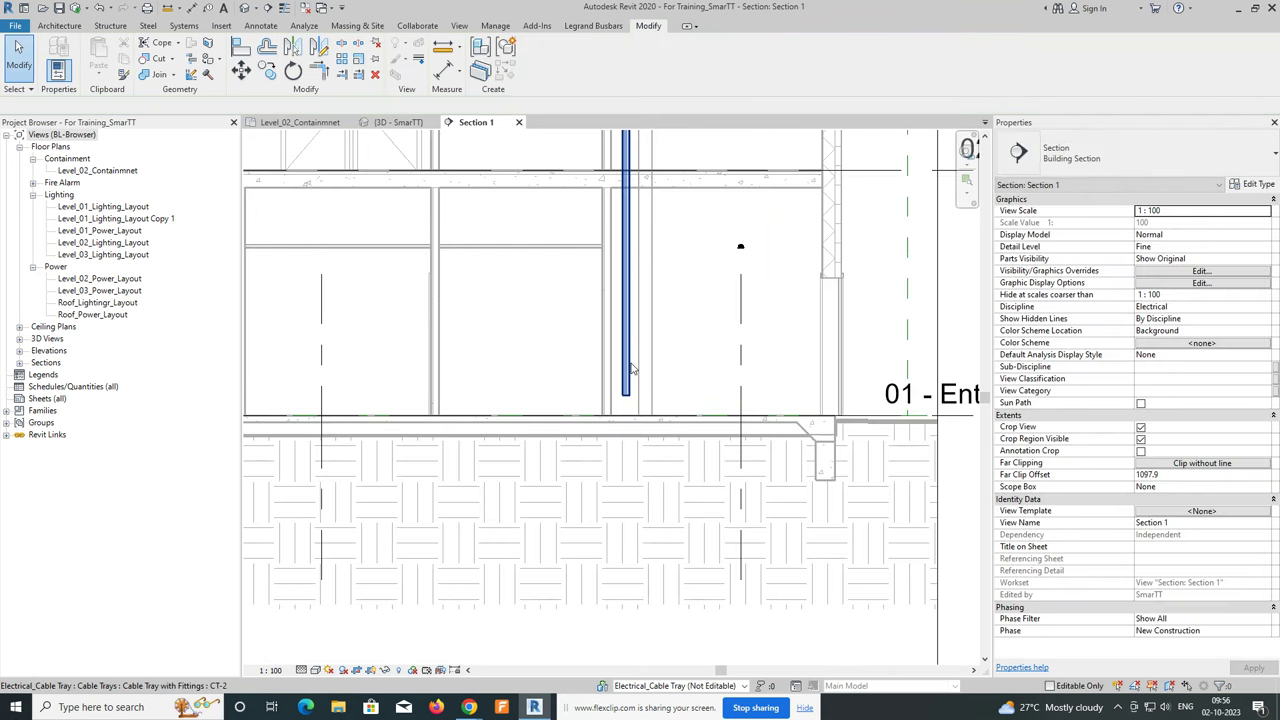
pyautogui.click(630, 362)
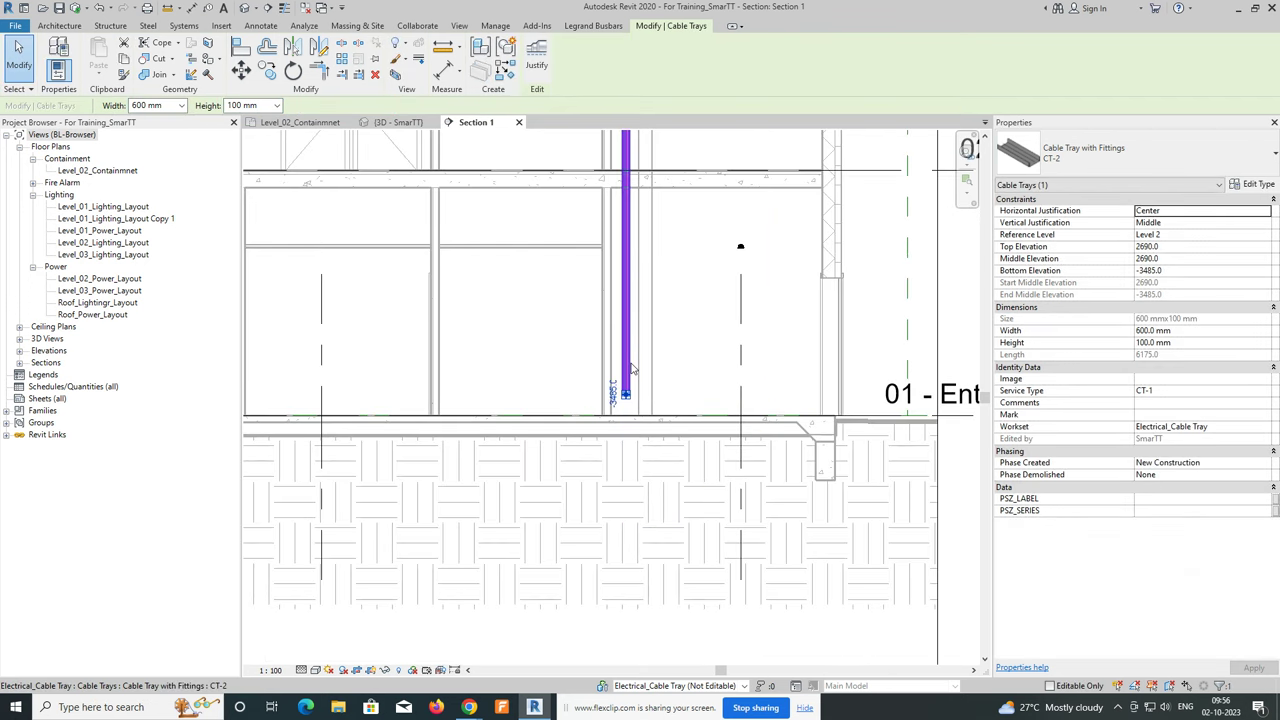
# In the Level_02_Containmnet plan, section-box the right-end tray fittings into a 3D view.
pyautogui.click(318, 123)
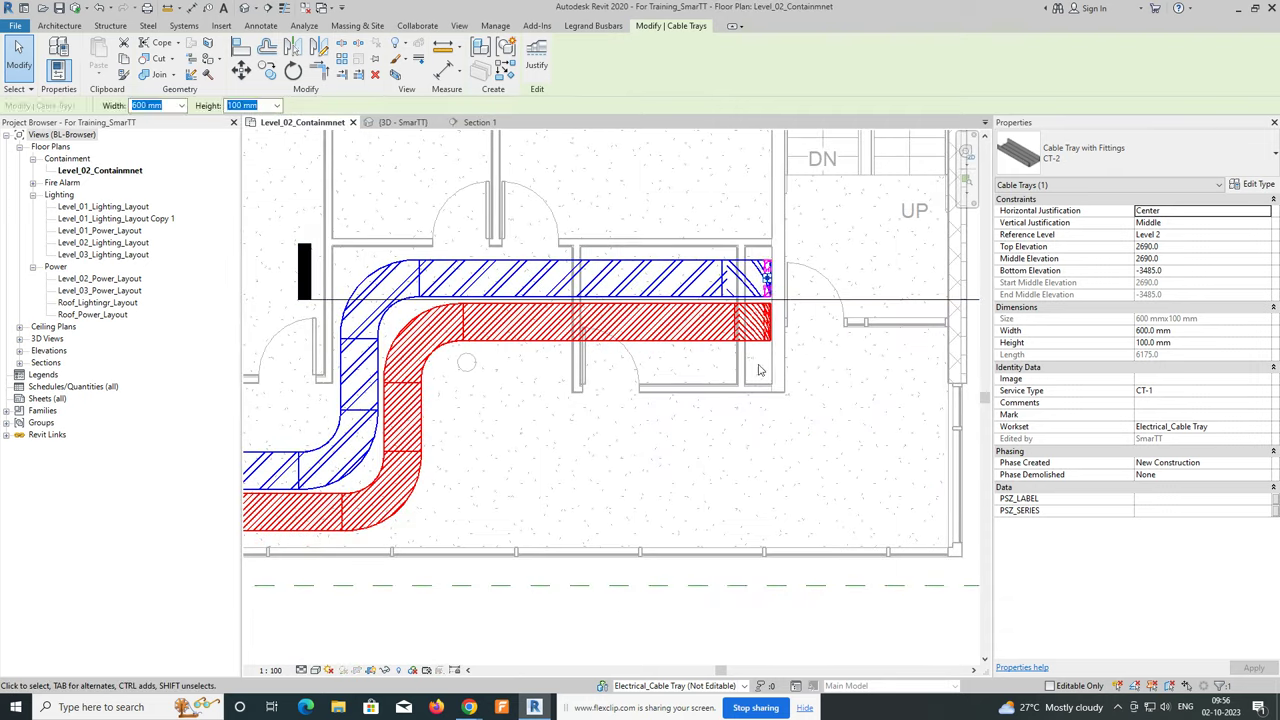
pyautogui.press('Escape')
pyautogui.scroll(3, 793, 258)
pyautogui.moveTo(566, 163); pyautogui.dragTo(812, 472)
pyautogui.click(396, 77)
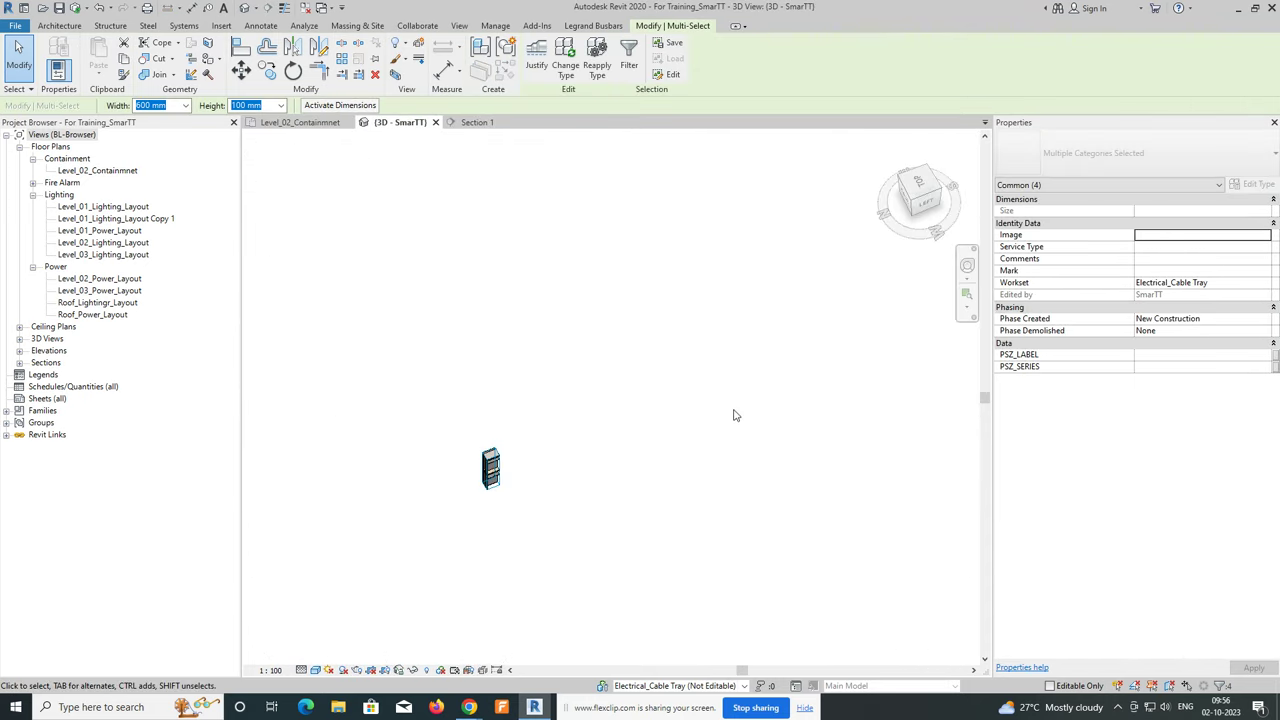
# Orbit around the boxed riser tray and resize its section box by pulling one face.
pyautogui.moveTo(447, 485)
pyautogui.keyDown('shift'); pyautogui.mouseDown(button='middle')
pyautogui.moveTo(430, 447)
pyautogui.moveTo(480, 471)
pyautogui.mouseUp(button='middle'); pyautogui.keyUp('shift')
pyautogui.scroll(3, 470, 400)
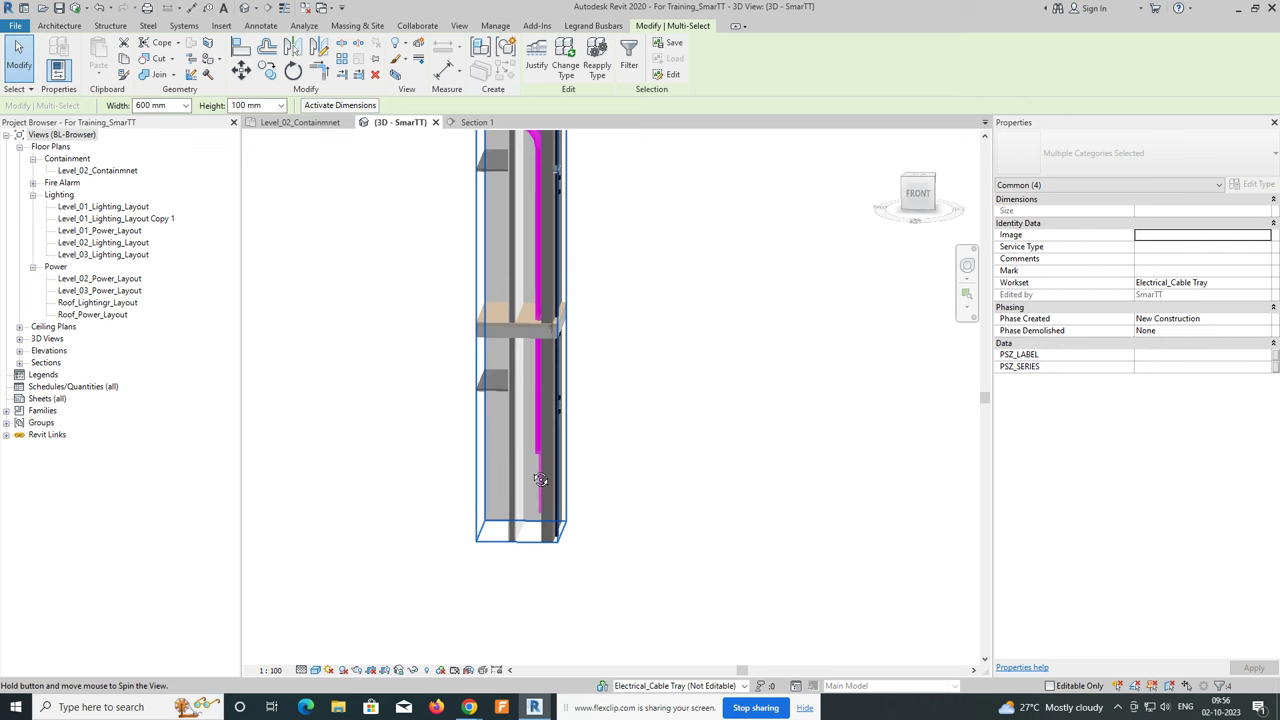
pyautogui.click(937, 205)
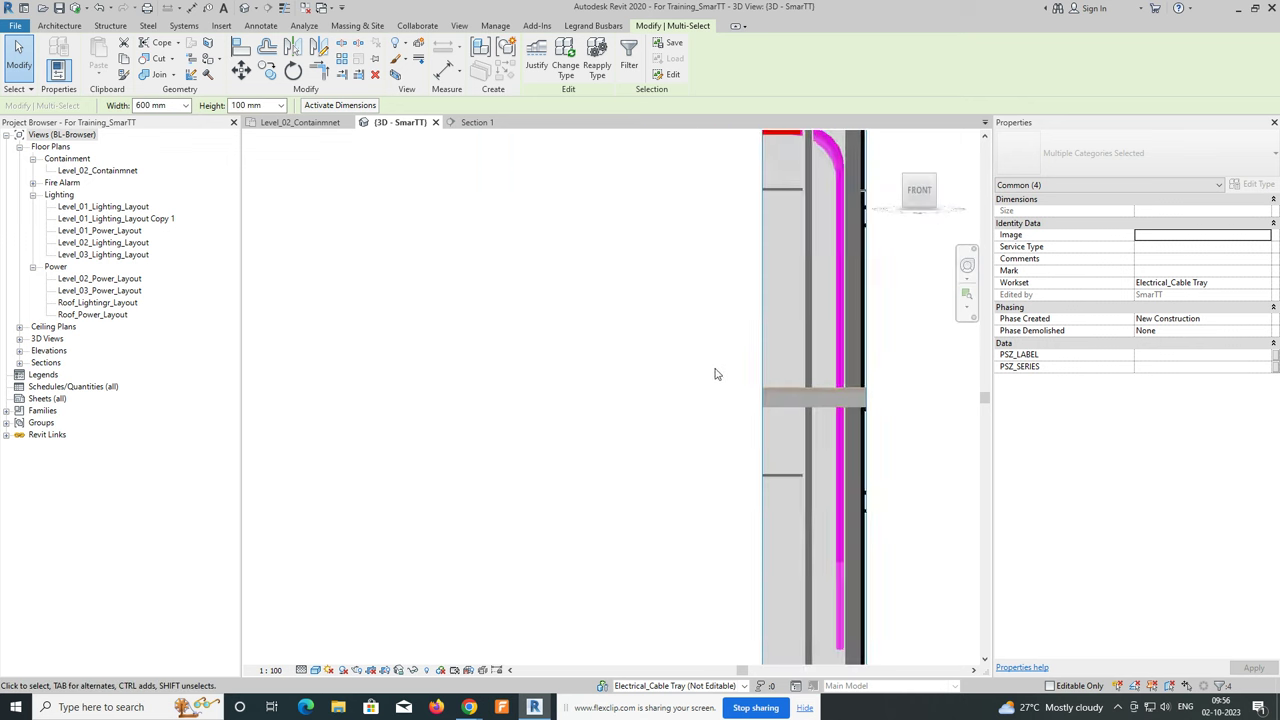
pyautogui.click(600, 323)
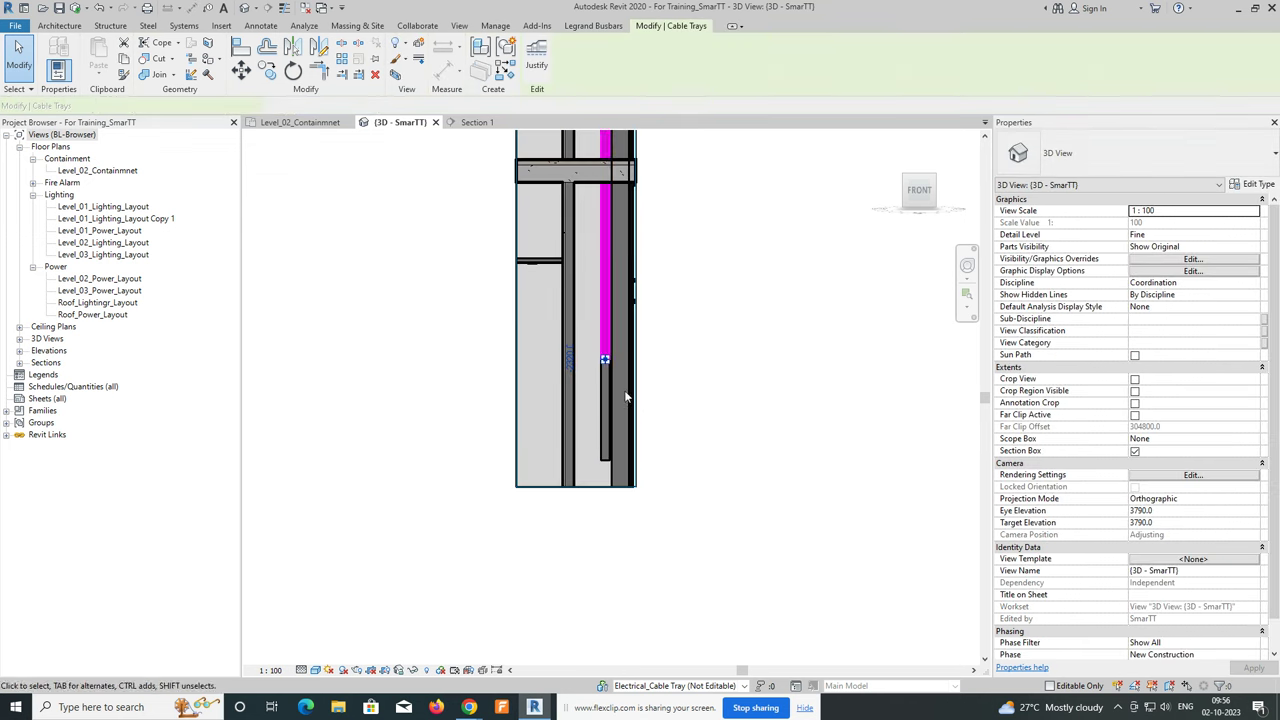
pyautogui.moveTo(604, 463)
pyautogui.keyDown('shift'); pyautogui.mouseDown(button='middle')
pyautogui.moveTo(657, 428)
pyautogui.moveTo(637, 375)
pyautogui.mouseUp(button='middle'); pyautogui.keyUp('shift')
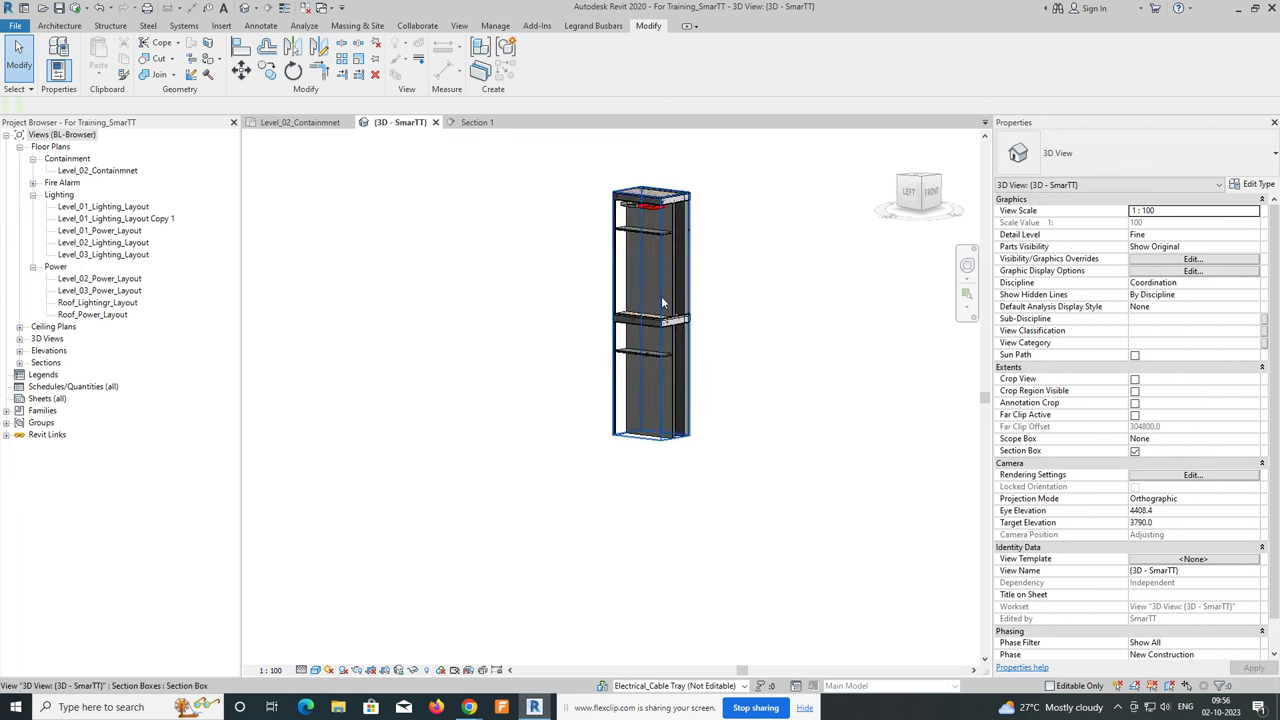
pyautogui.click(655, 403)
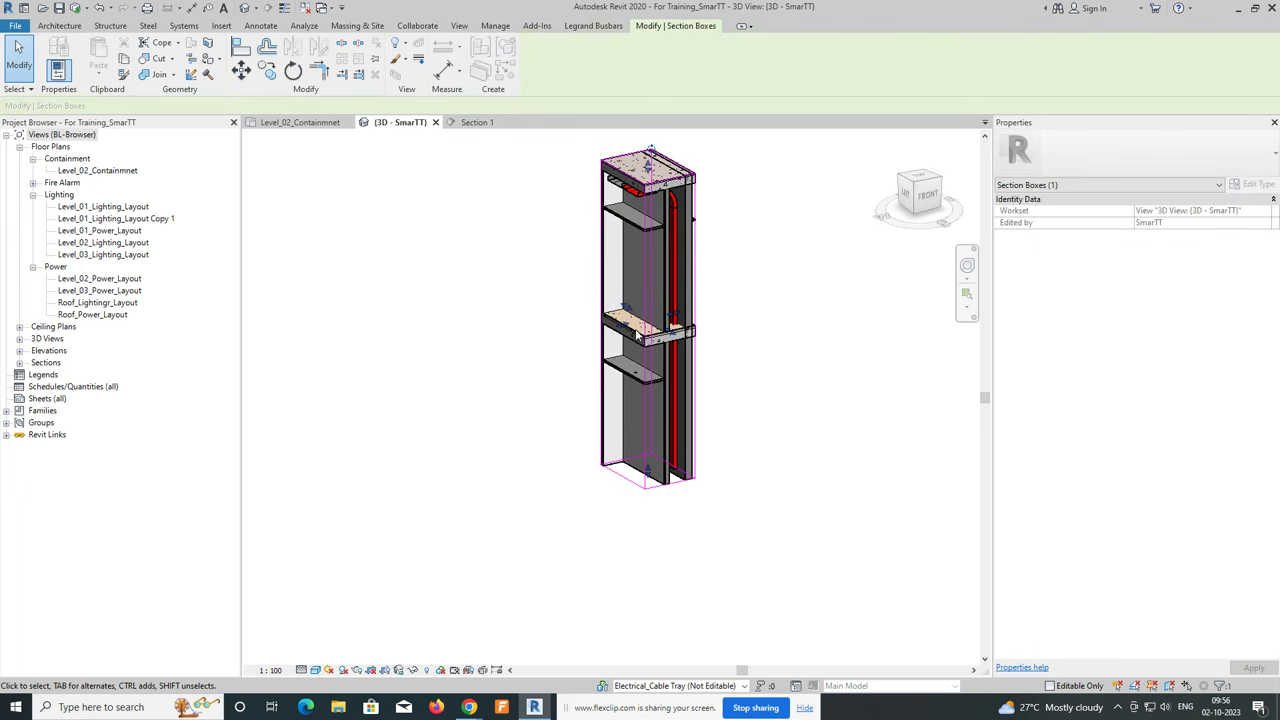
pyautogui.moveTo(625, 328); pyautogui.dragTo(626, 326)
# Return to the Level_02_Containmnet floor plan.
pyautogui.moveTo(648, 314)
pyautogui.keyDown('shift'); pyautogui.mouseDown(button='middle')
pyautogui.moveTo(745, 337)
pyautogui.moveTo(534, 266)
pyautogui.moveTo(426, 254)
pyautogui.moveTo(357, 297)
pyautogui.moveTo(297, 147)
pyautogui.mouseUp(button='middle'); pyautogui.keyUp('shift')
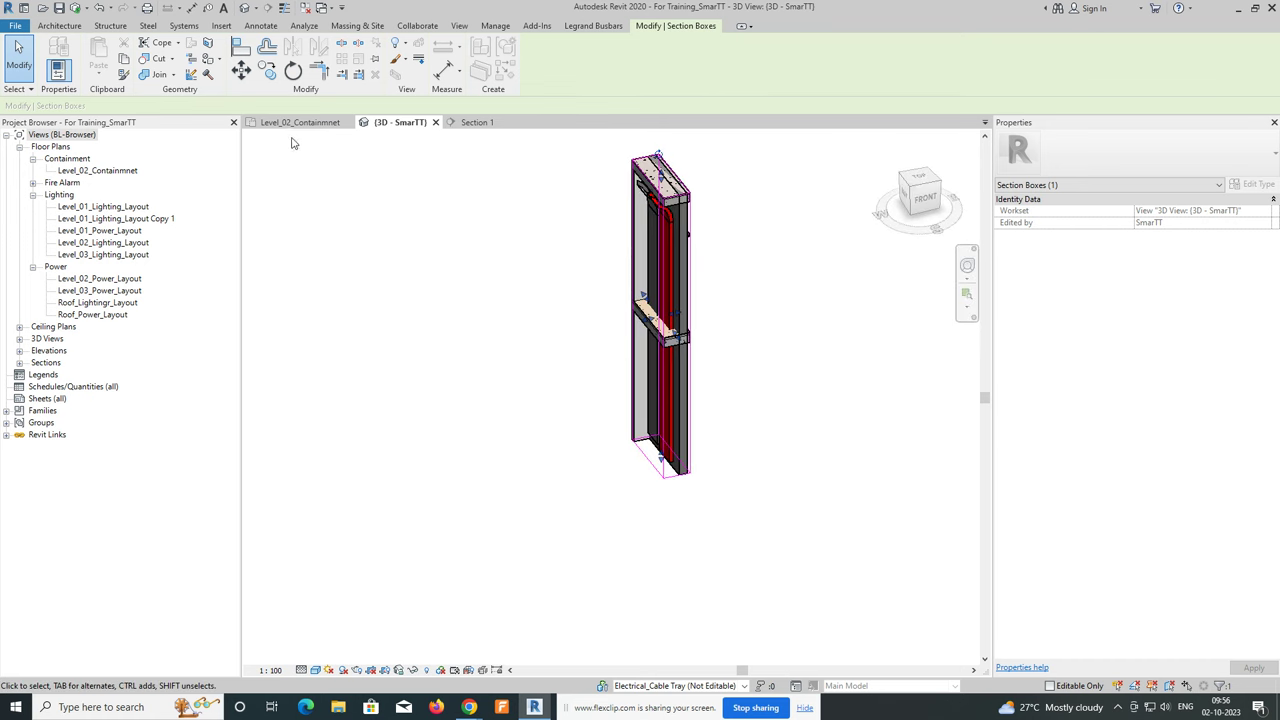
pyautogui.click(300, 122)
pyautogui.scroll(-3, 690, 368)
pyautogui.scroll(-2, 690, 368)
pyautogui.scroll(2, 690, 368)
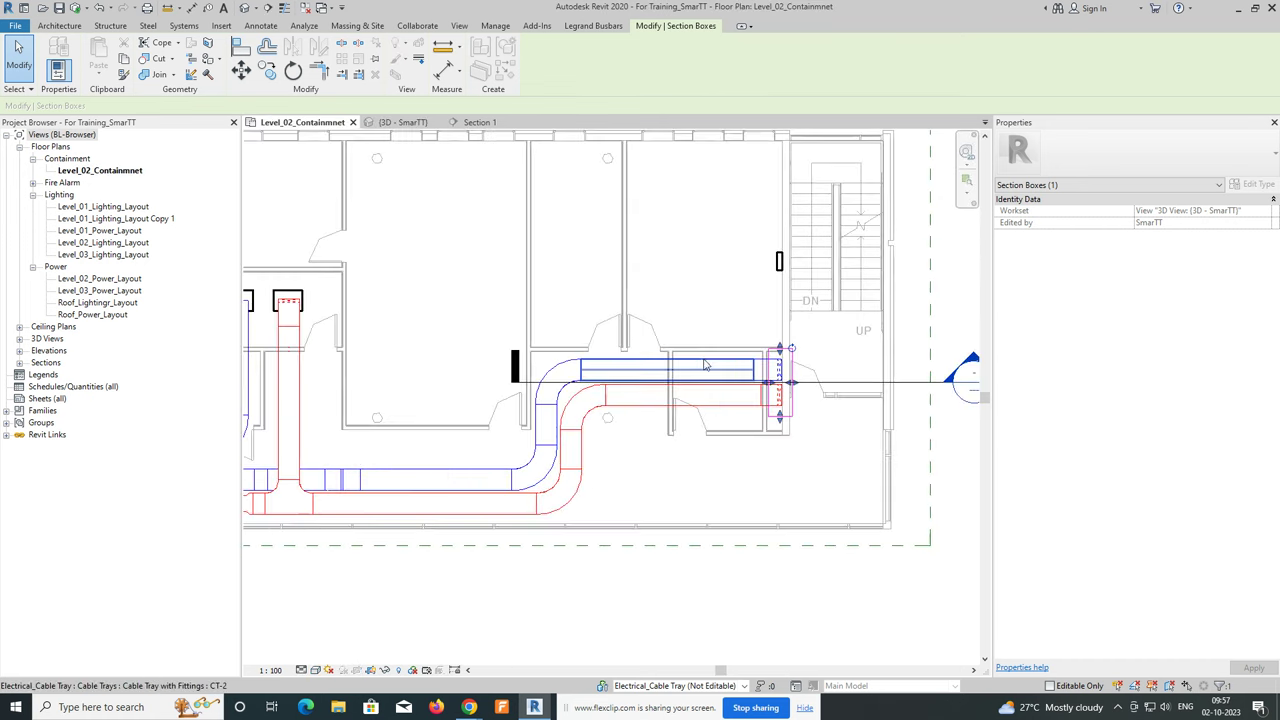
# Draw a CT-1 branch tray from the blue run to the upper panel with Create Similar.
pyautogui.click(716, 366)
pyautogui.rightClick(716, 366)
pyautogui.click(764, 454)
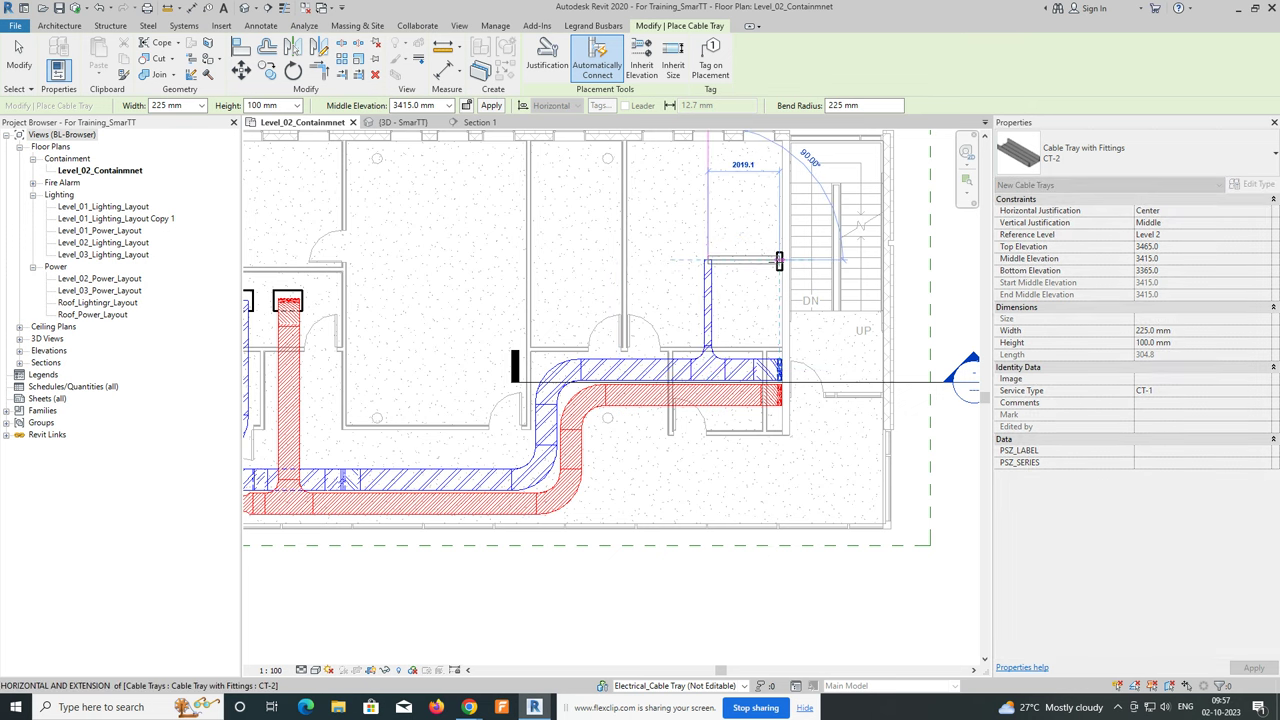
pyautogui.click(779, 260)
pyautogui.press('Escape')
pyautogui.press('Escape')
pyautogui.scroll(-2, 779, 260)
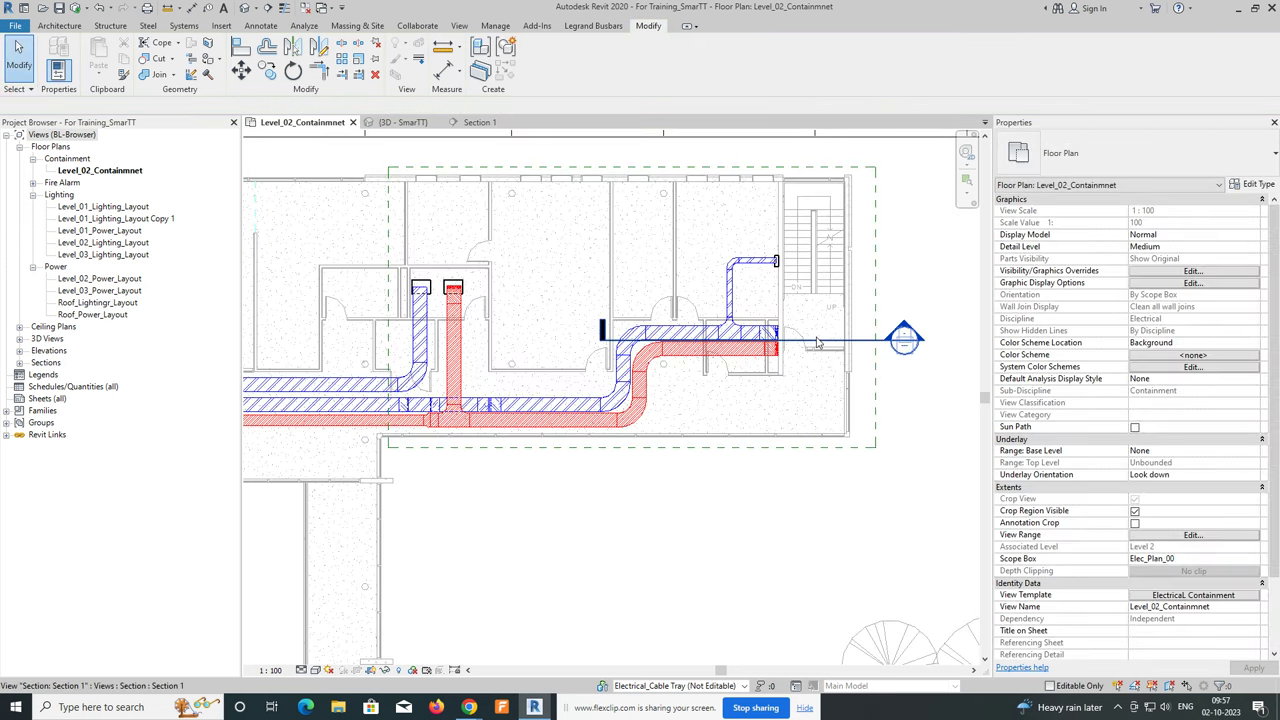
# Move the Section 1 line across the new branch and open the Section 1 view.
pyautogui.click(806, 341)
pyautogui.moveTo(802, 328); pyautogui.dragTo(797, 270)
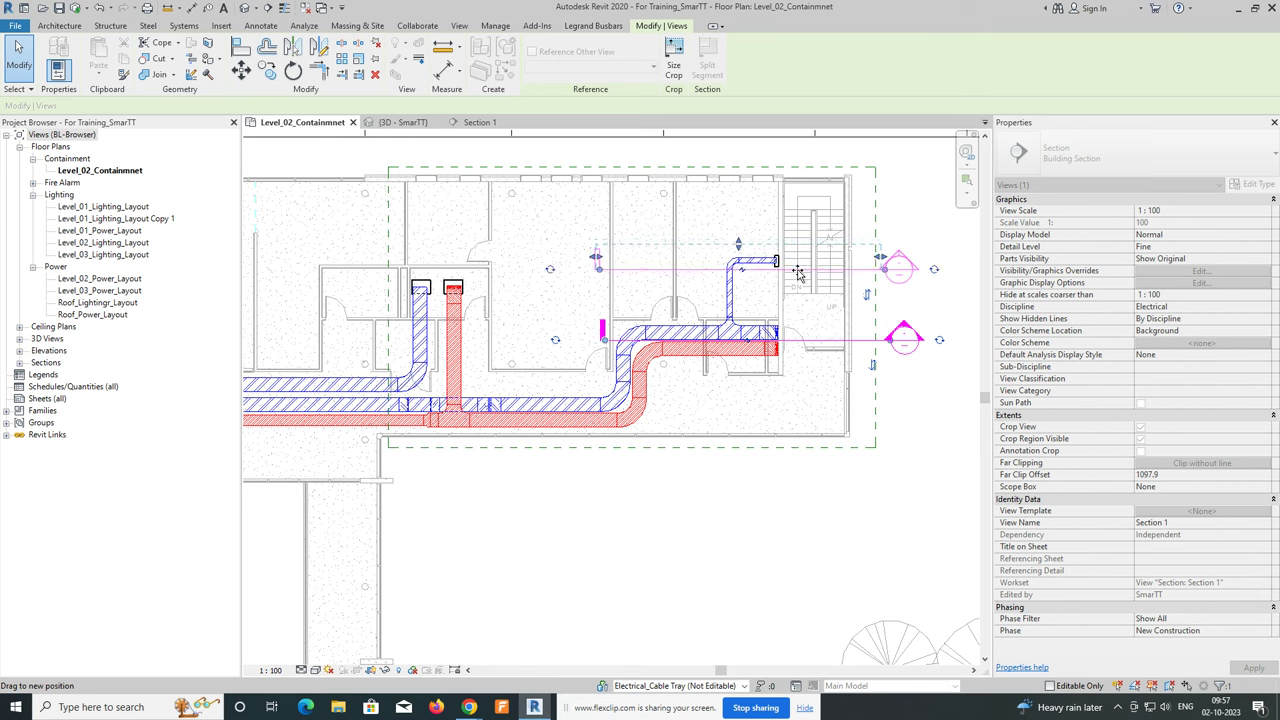
pyautogui.rightClick(797, 270)
pyautogui.click(835, 350)
pyautogui.scroll(-2, 680, 316)
pyautogui.scroll(-2, 671, 366)
pyautogui.scroll(-2, 700, 366)
# In Section 1, continue the new tray vertically down to the panel below.
pyautogui.scroll(1, 740, 150)
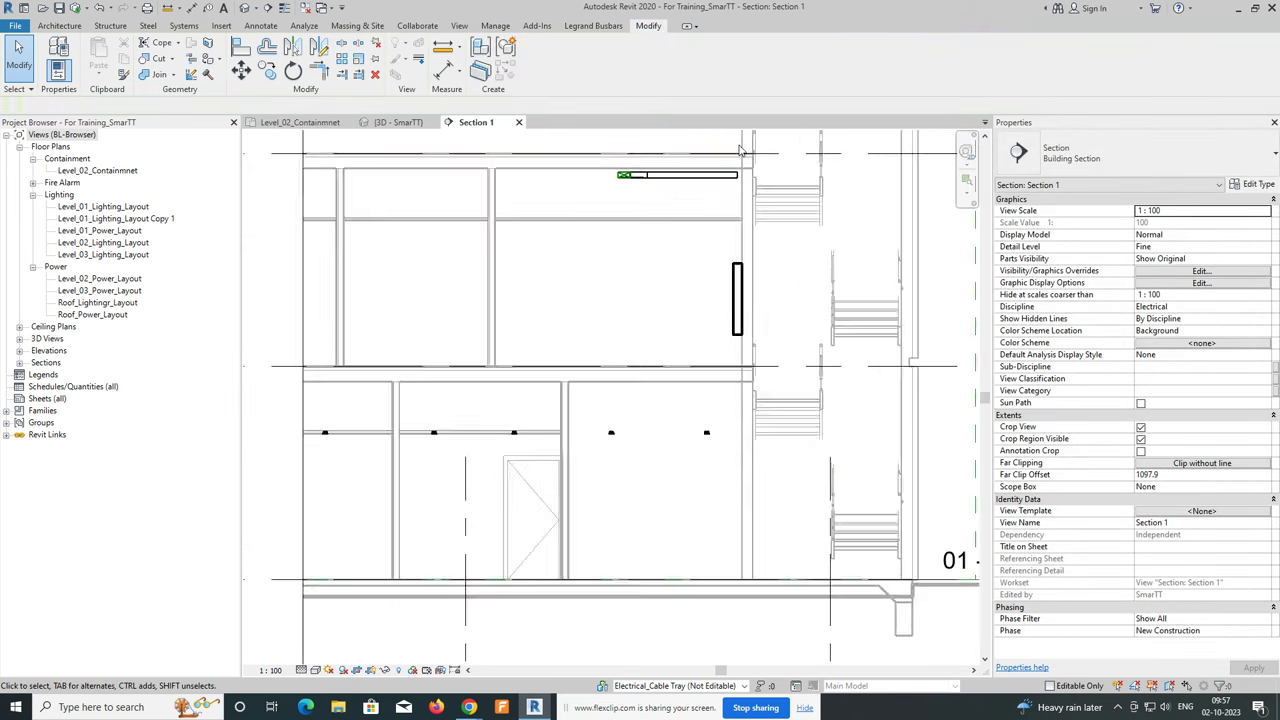
pyautogui.scroll(2, 740, 150)
pyautogui.click(730, 178)
pyautogui.rightClick(734, 181)
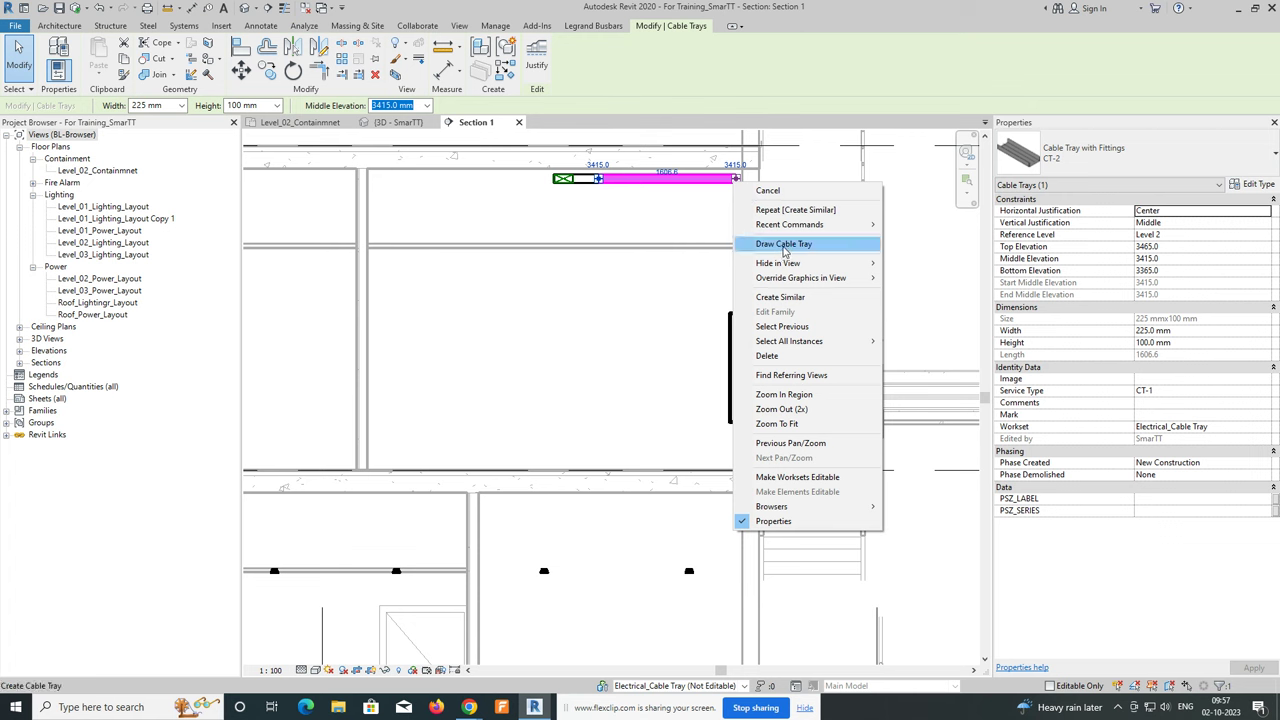
pyautogui.click(784, 244)
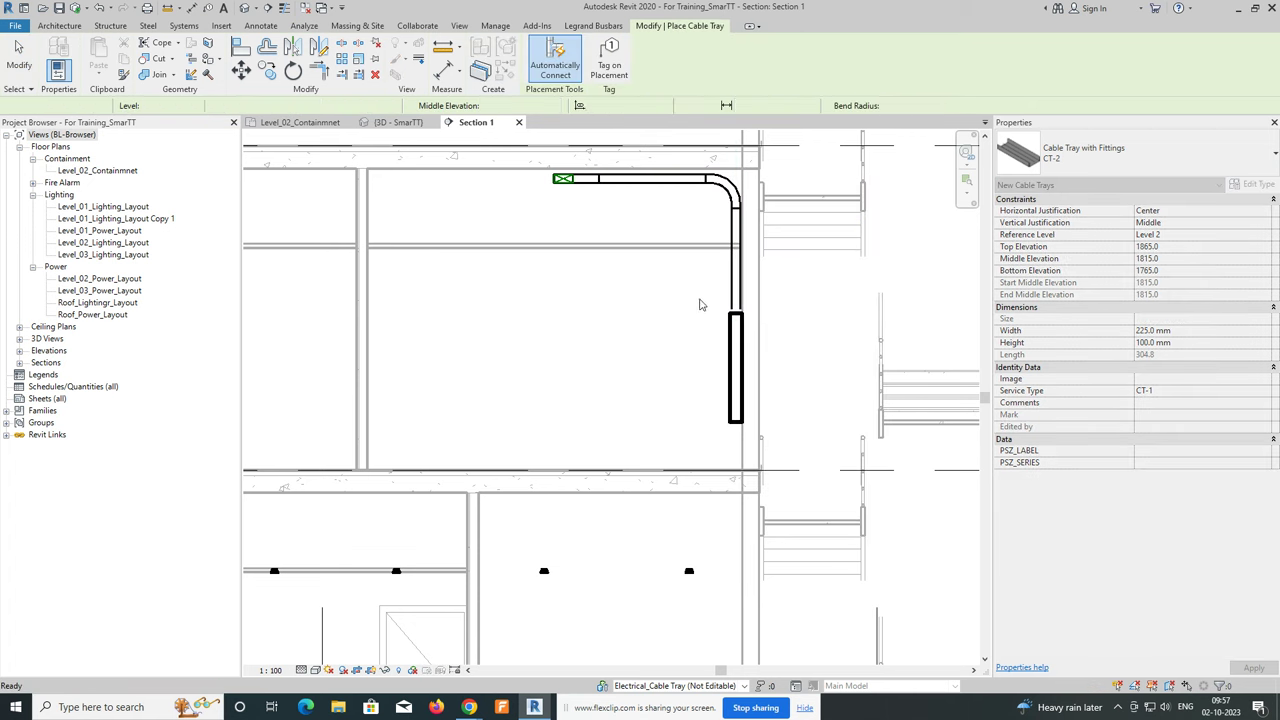
pyautogui.press('Escape')
pyautogui.press('Escape')
pyautogui.scroll(-1, 700, 305)
# Show the tray run and its drop in a section-boxed 3D view.
pyautogui.moveTo(755, 418); pyautogui.dragTo(444, 126)
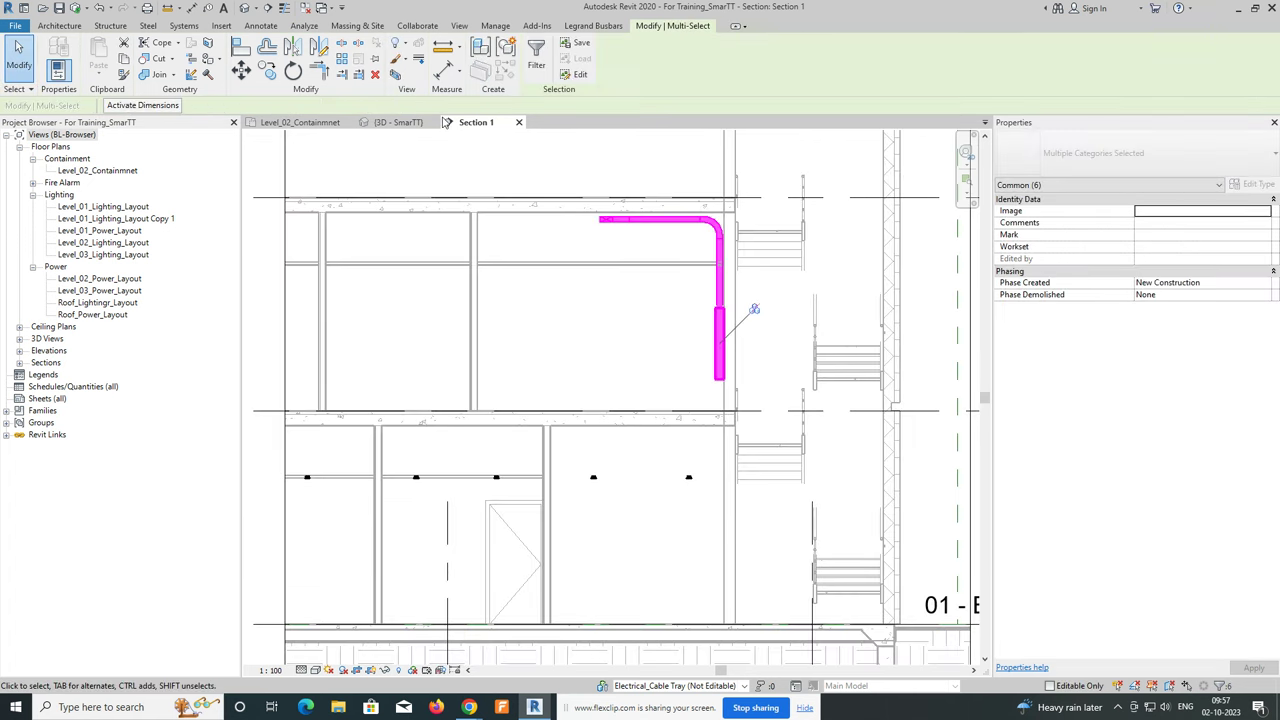
pyautogui.click(396, 75)
pyautogui.scroll(4, 490, 290)
pyautogui.moveTo(500, 277)
pyautogui.keyDown('shift'); pyautogui.mouseDown(button='middle')
pyautogui.moveTo(791, 354)
pyautogui.moveTo(643, 308)
pyautogui.moveTo(513, 298)
pyautogui.moveTo(700, 305)
pyautogui.moveTo(749, 243)
pyautogui.moveTo(602, 389)
pyautogui.moveTo(604, 404)
pyautogui.mouseUp(button='middle'); pyautogui.keyUp('shift')
pyautogui.press('Escape')
pyautogui.scroll(3, 516, 278)
pyautogui.scroll(2, 590, 296)
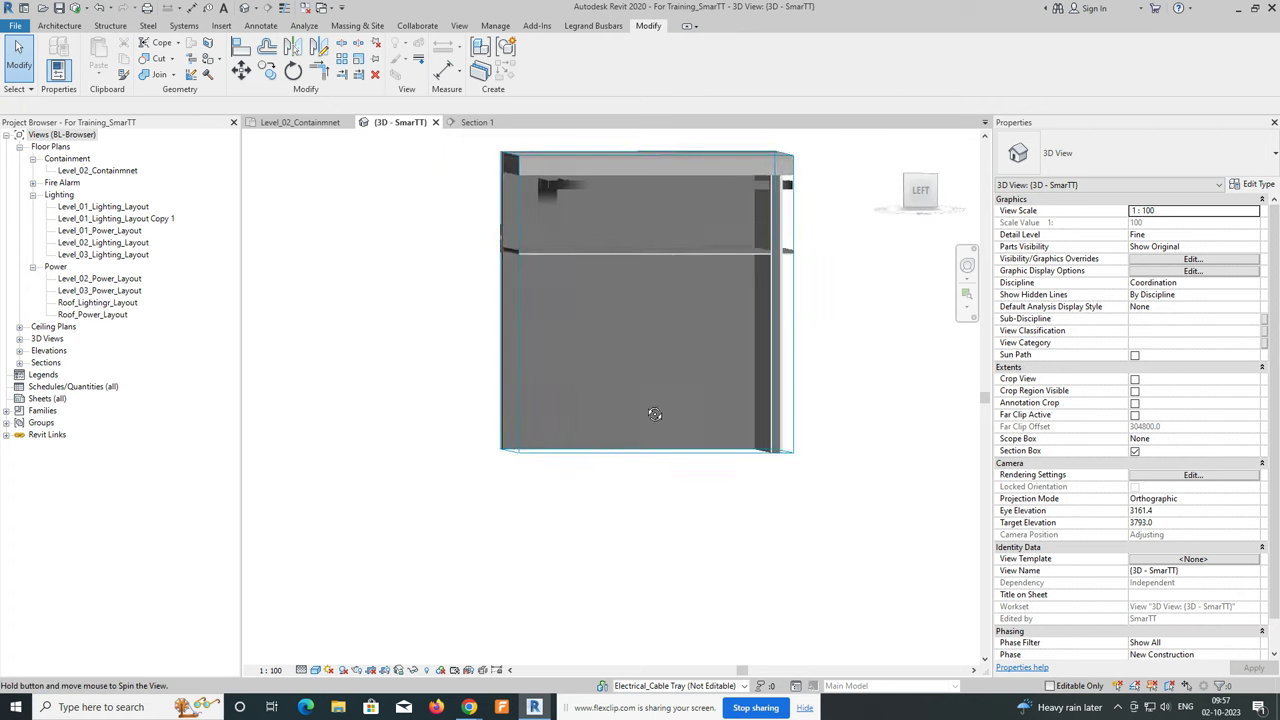
# Give the CT-1 filter solid-fill blue foreground and background surface patterns.
pyautogui.press('v')
pyautogui.press('v')
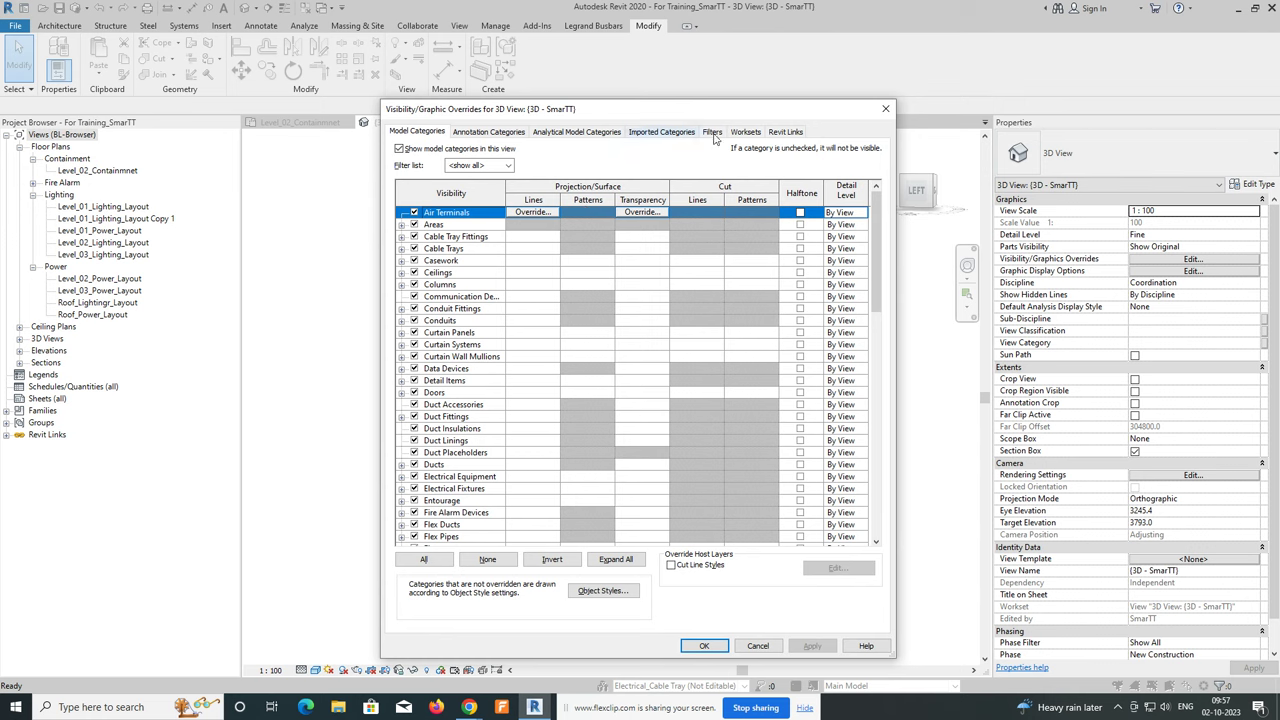
pyautogui.click(716, 134)
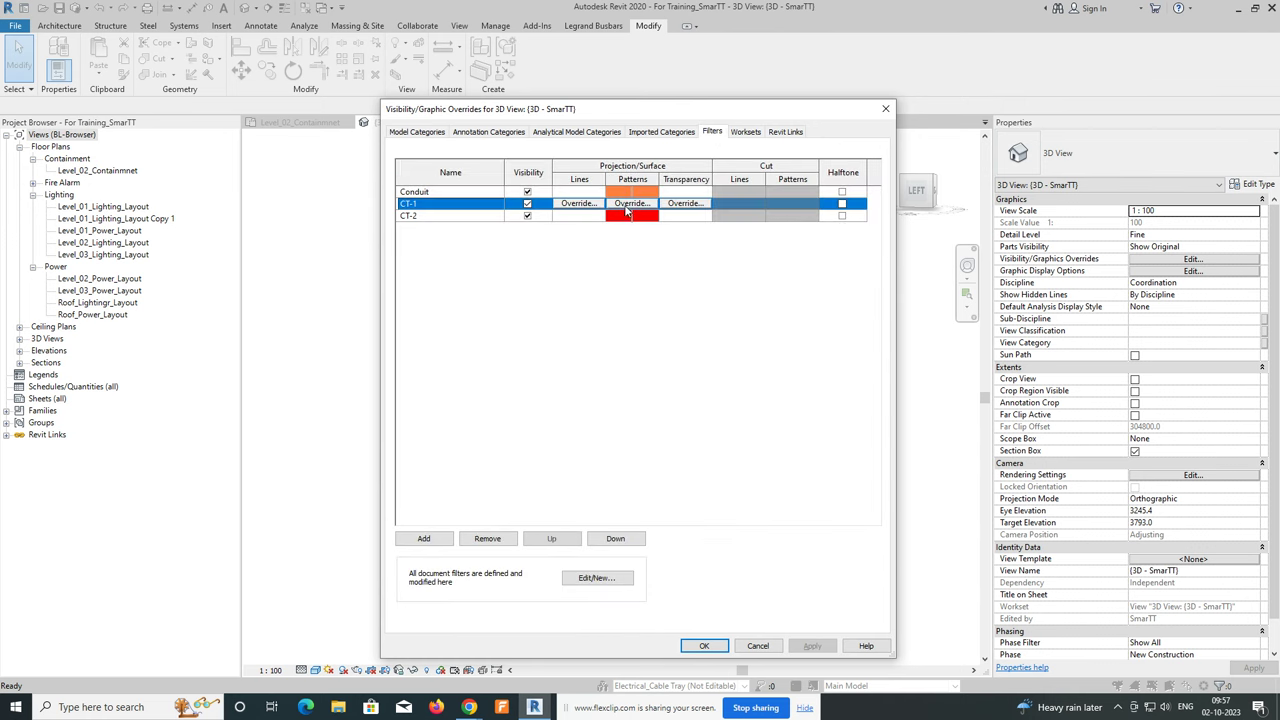
pyautogui.click(628, 206)
pyautogui.click(642, 341)
pyautogui.click(630, 357)
pyautogui.click(640, 360)
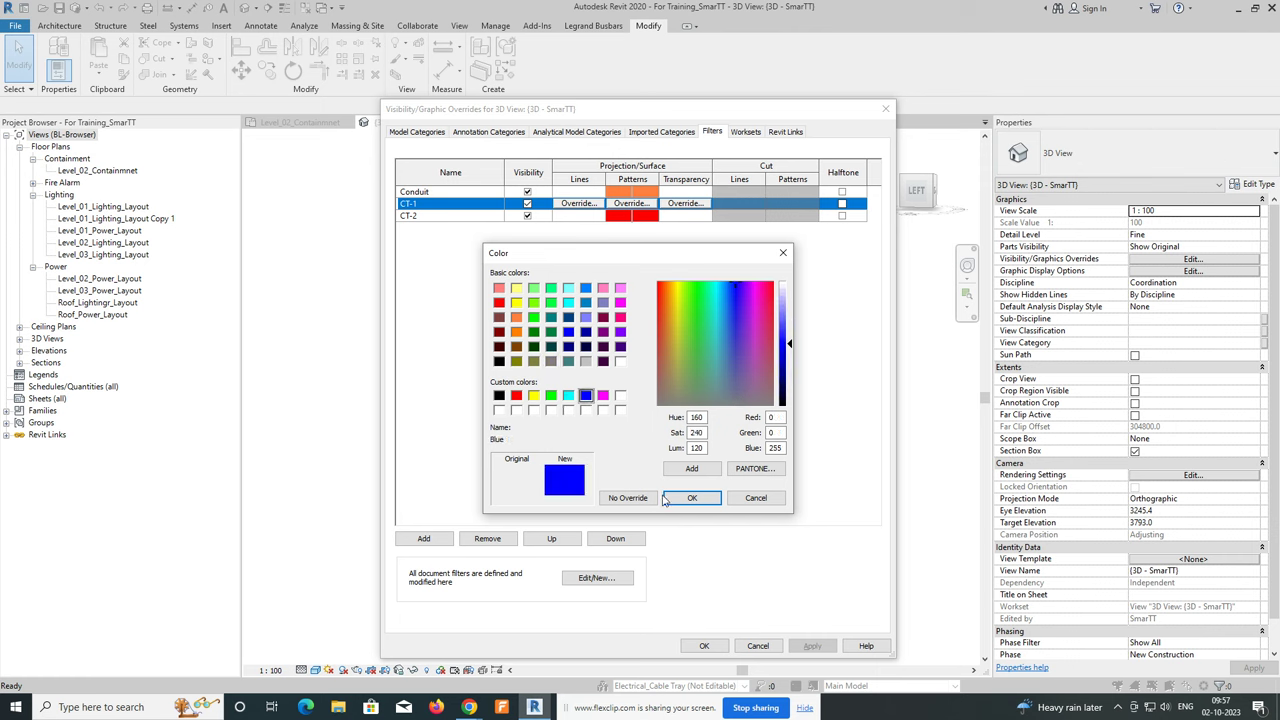
pyautogui.click(666, 498)
pyautogui.click(648, 396)
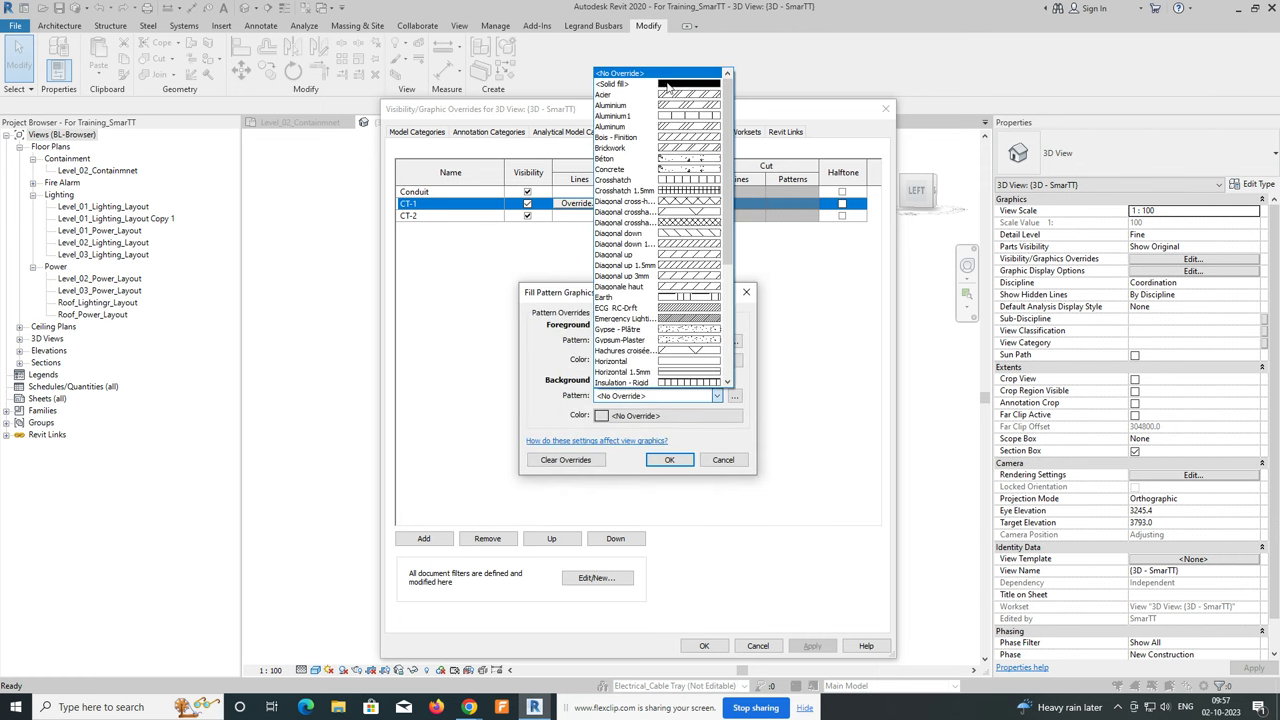
pyautogui.click(675, 86)
pyautogui.click(638, 415)
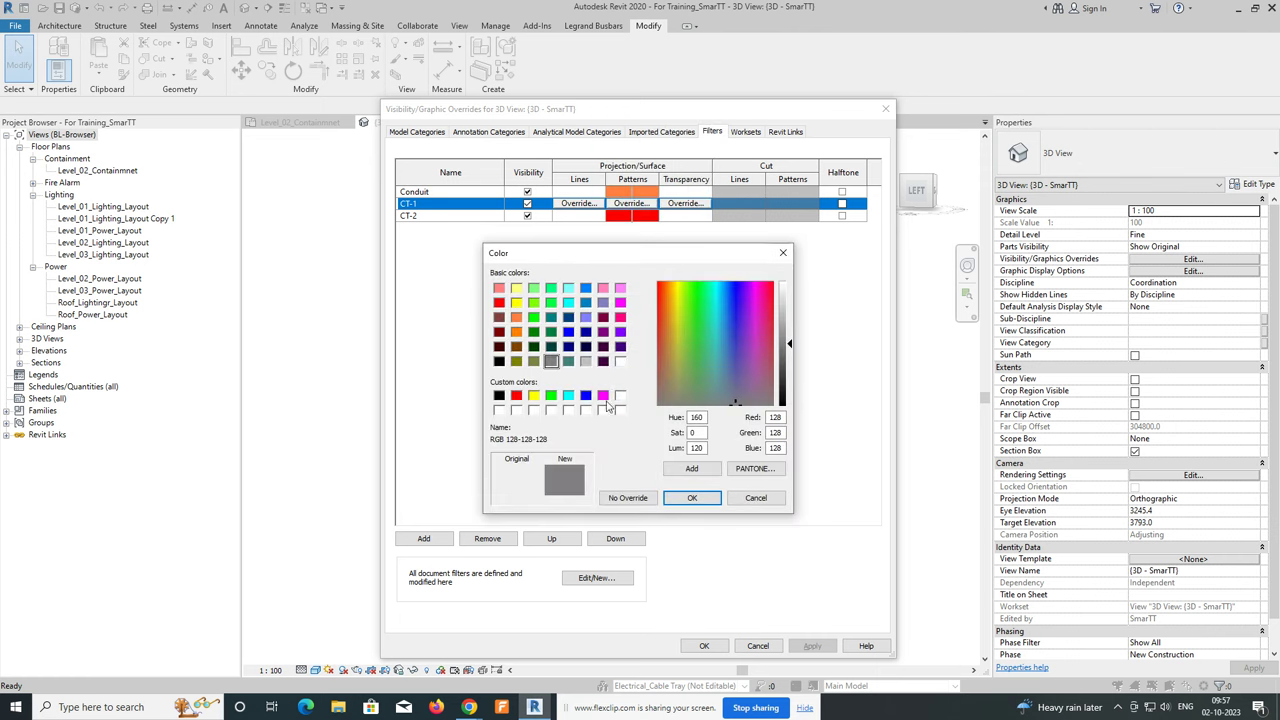
pyautogui.click(688, 499)
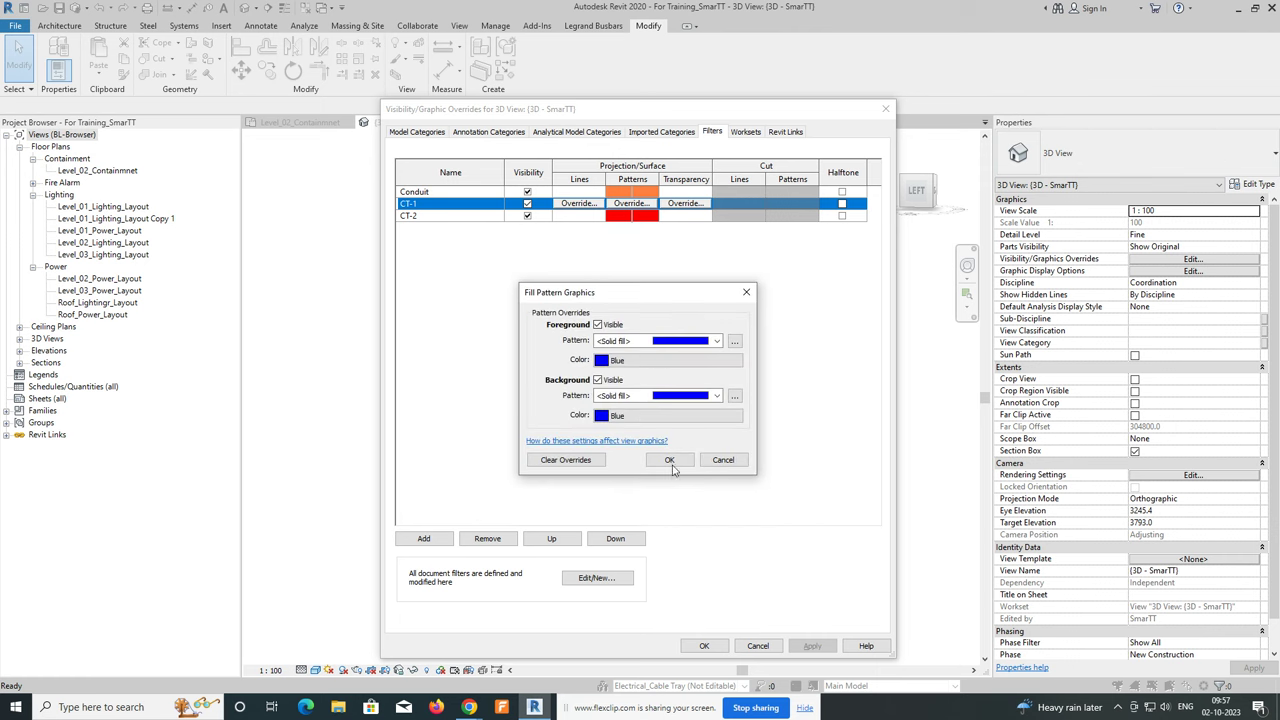
pyautogui.click(670, 463)
pyautogui.click(705, 646)
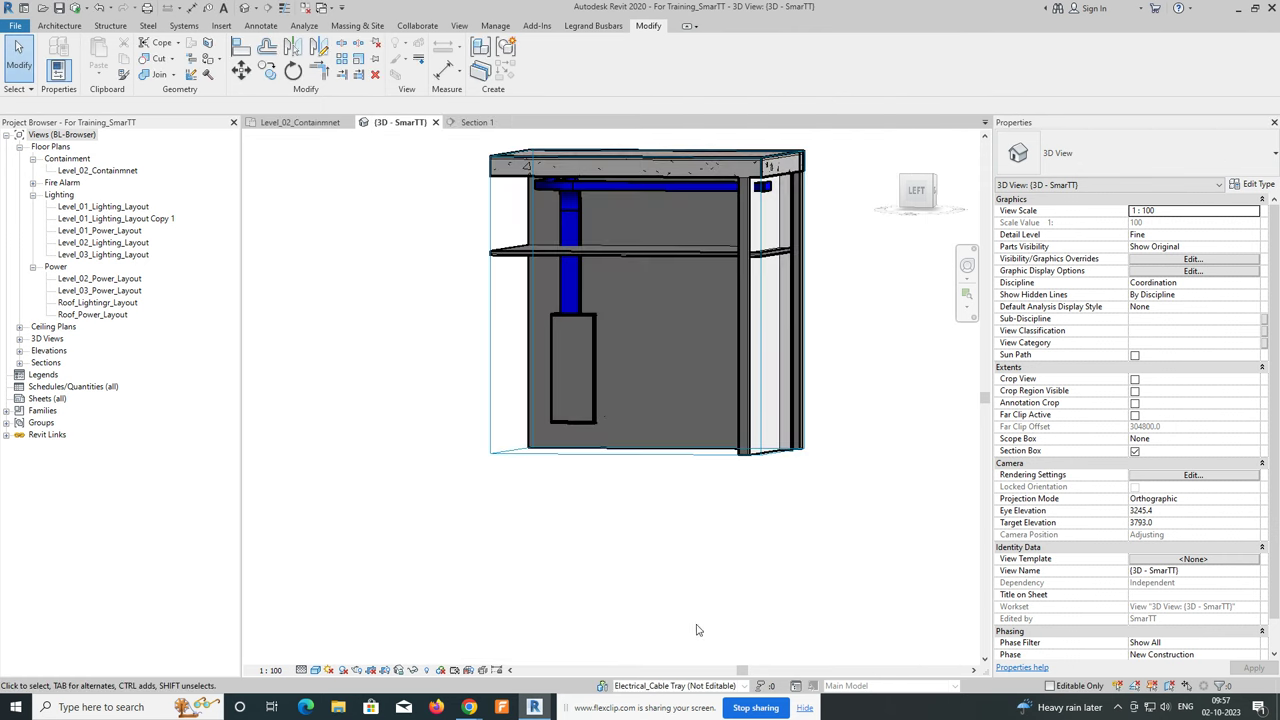
# Return to the Level_02_Containmnet floor plan and select the Section 1 line.
pyautogui.keyDown('shift'); pyautogui.moveTo(599, 404); pyautogui.dragTo(573, 263, button='middle'); pyautogui.keyUp('shift')
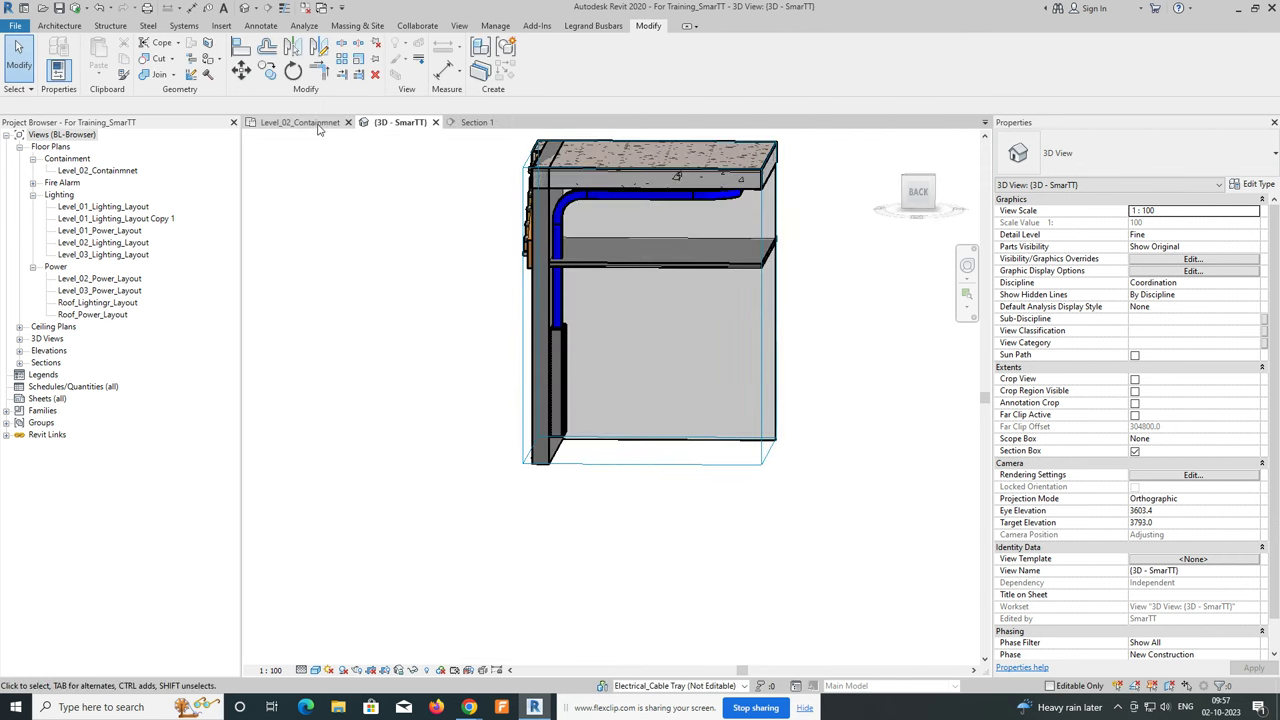
pyautogui.click(300, 122)
pyautogui.scroll(-2, 582, 363)
pyautogui.scroll(1, 582, 363)
pyautogui.scroll(2, 582, 363)
pyautogui.click(740, 322)
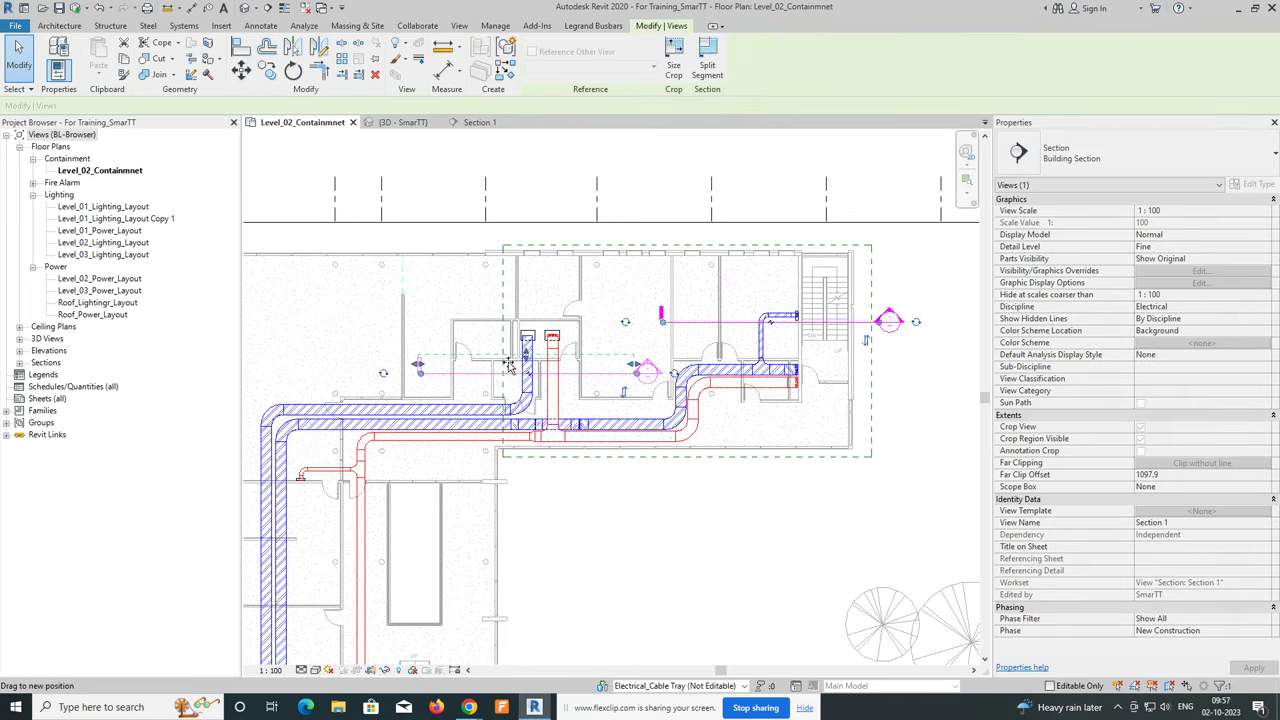
# Rotate Section 1 by 90 degrees, reposition it across the runs, and open its view.
pyautogui.moveTo(520, 345); pyautogui.dragTo(521, 344)
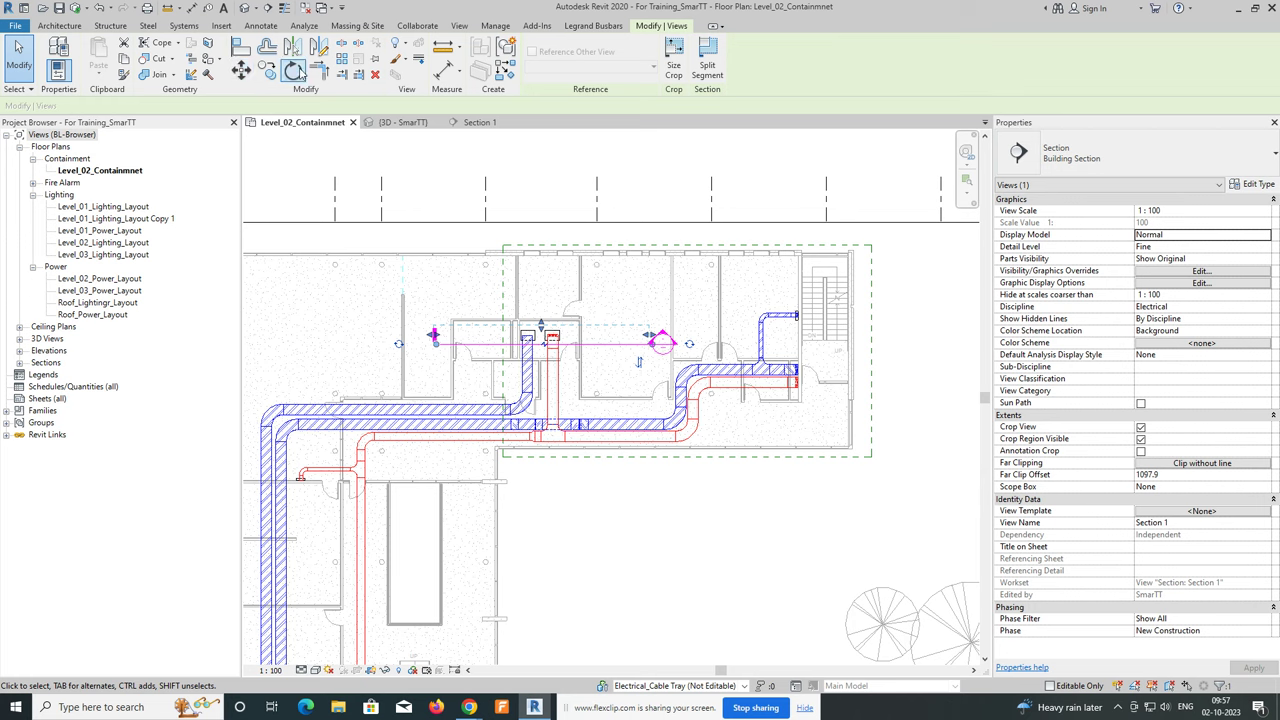
pyautogui.click(297, 71)
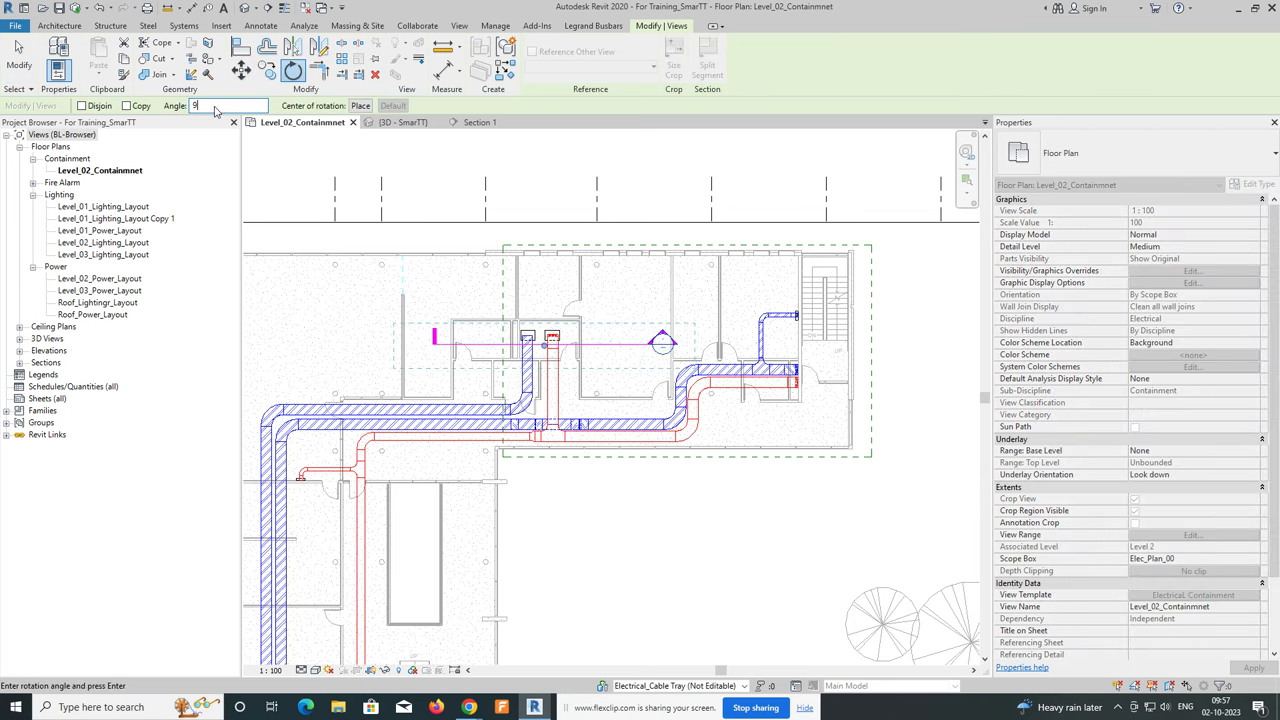
pyautogui.write('0')
pyautogui.press('Return')
pyautogui.scroll(2, 548, 330)
pyautogui.scroll(2, 540, 330)
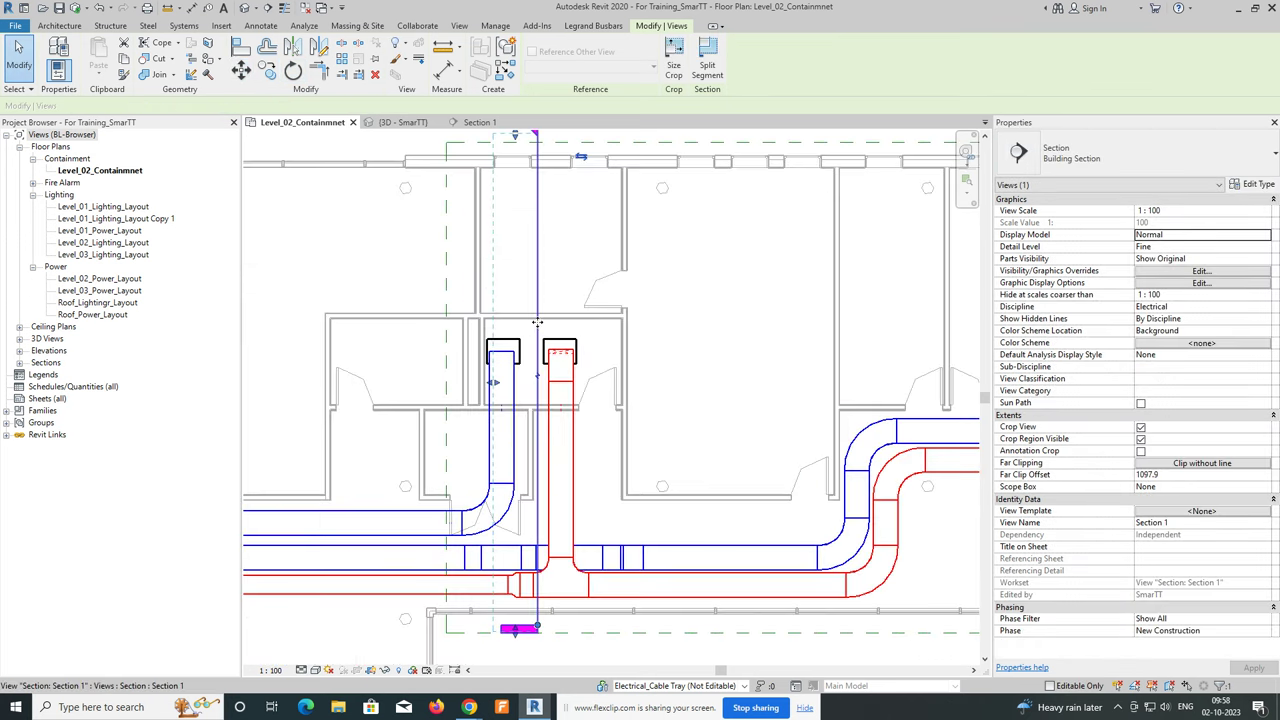
pyautogui.moveTo(538, 322); pyautogui.dragTo(524, 337)
pyautogui.rightClick(524, 337)
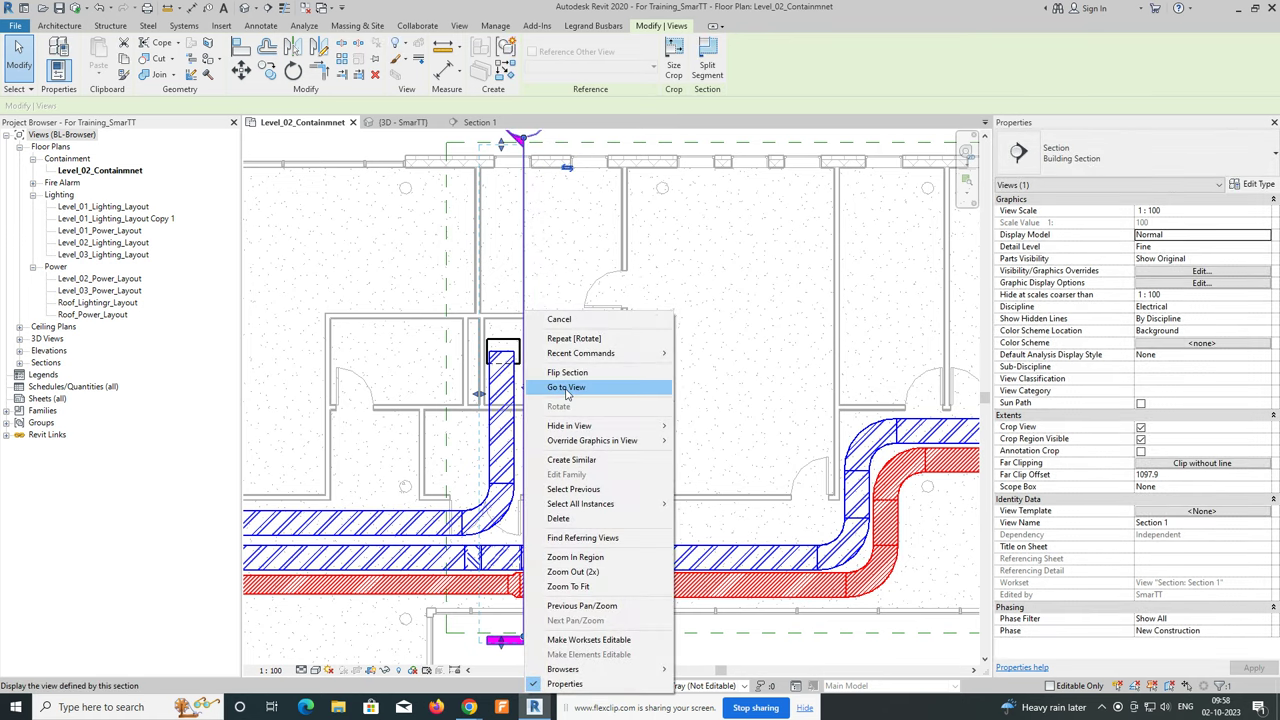
pyautogui.click(565, 391)
# Draw a cable tray riser from the horizontal run down onto the panel.
pyautogui.rightClick(690, 222)
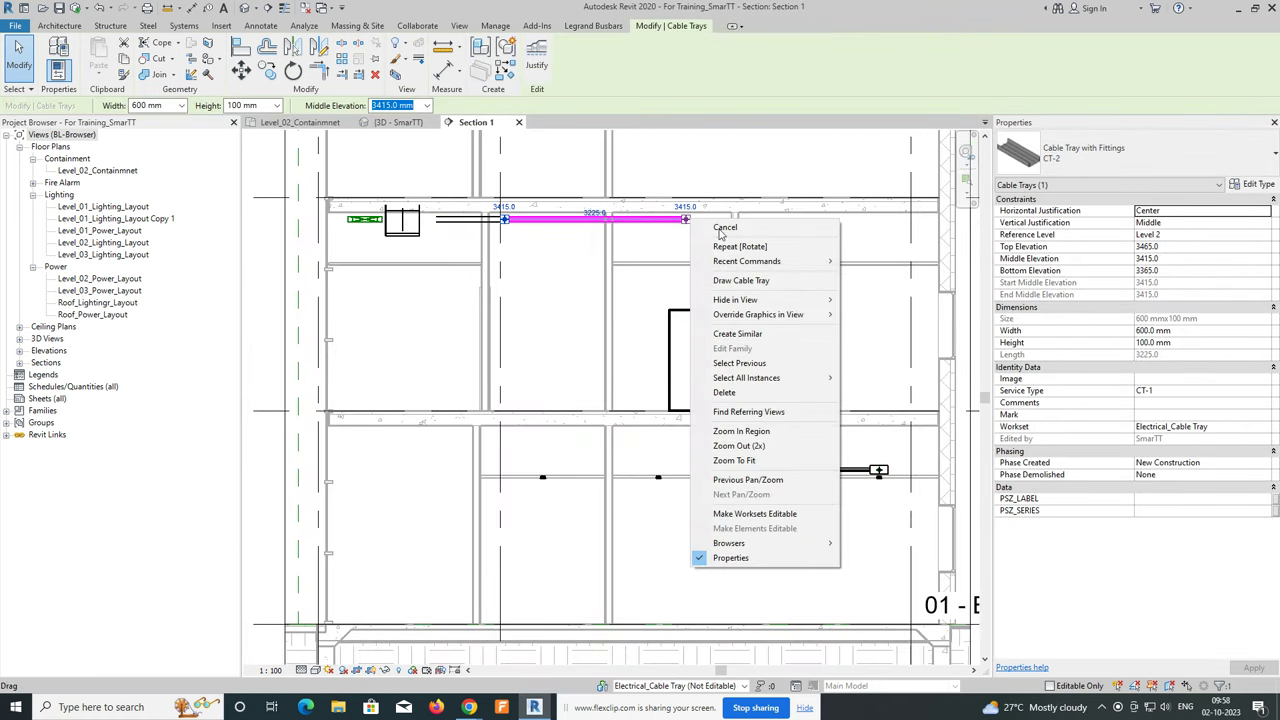
pyautogui.click(755, 282)
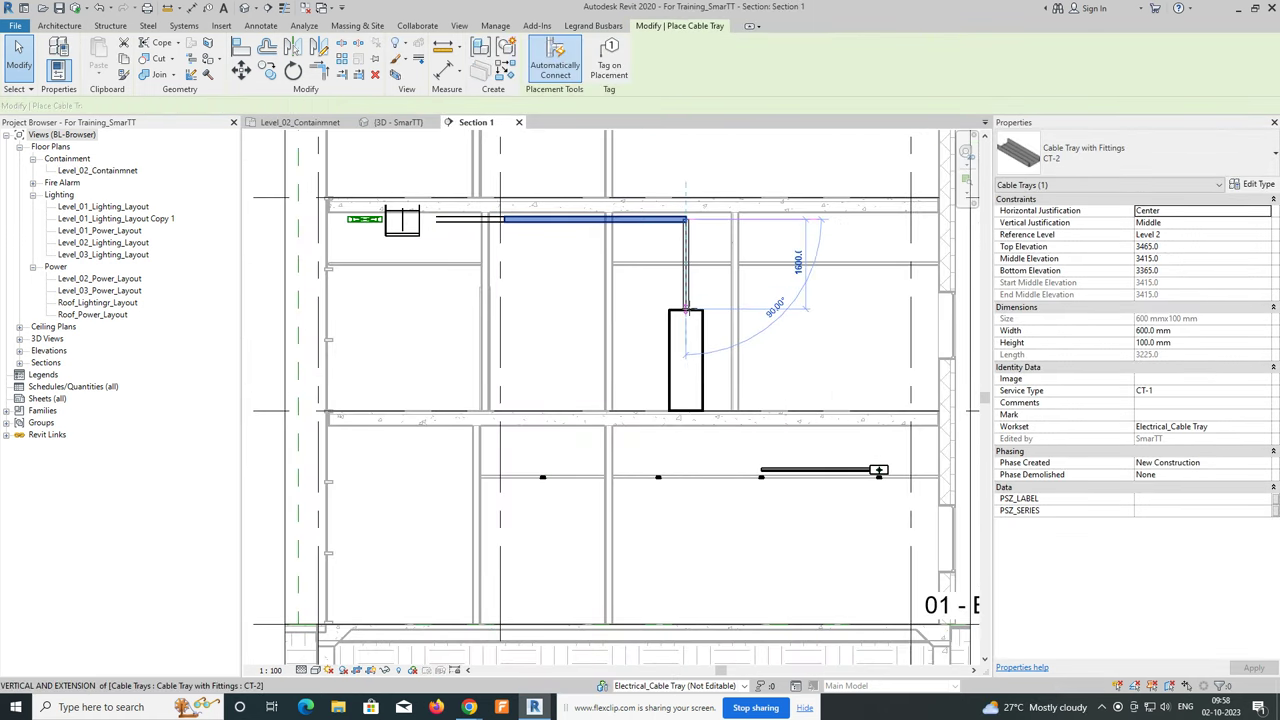
pyautogui.click(686, 310)
pyautogui.press('Escape')
pyautogui.press('Escape')
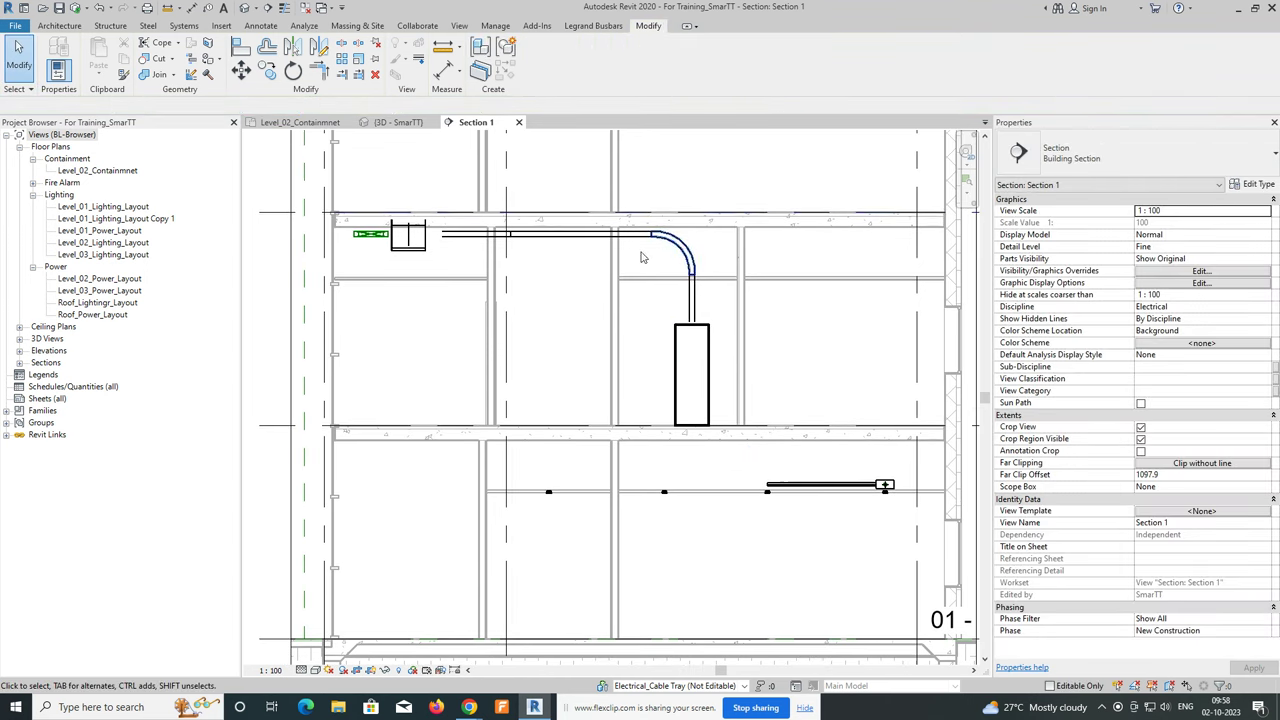
# Show the riser, elbow and panel in a section-boxed 3D view.
pyautogui.moveTo(755, 490); pyautogui.dragTo(755, 490)
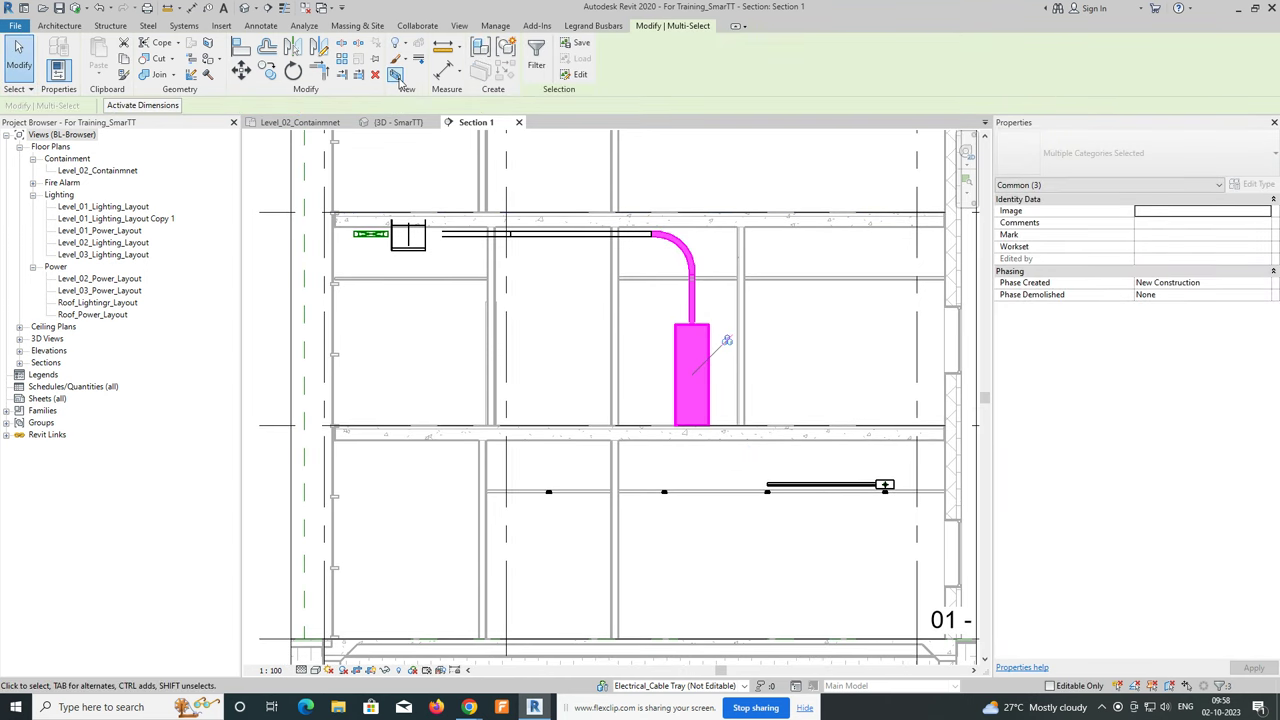
pyautogui.click(396, 76)
pyautogui.keyDown('shift'); pyautogui.moveTo(800, 452); pyautogui.dragTo(1015, 515, button='middle'); pyautogui.keyUp('shift')
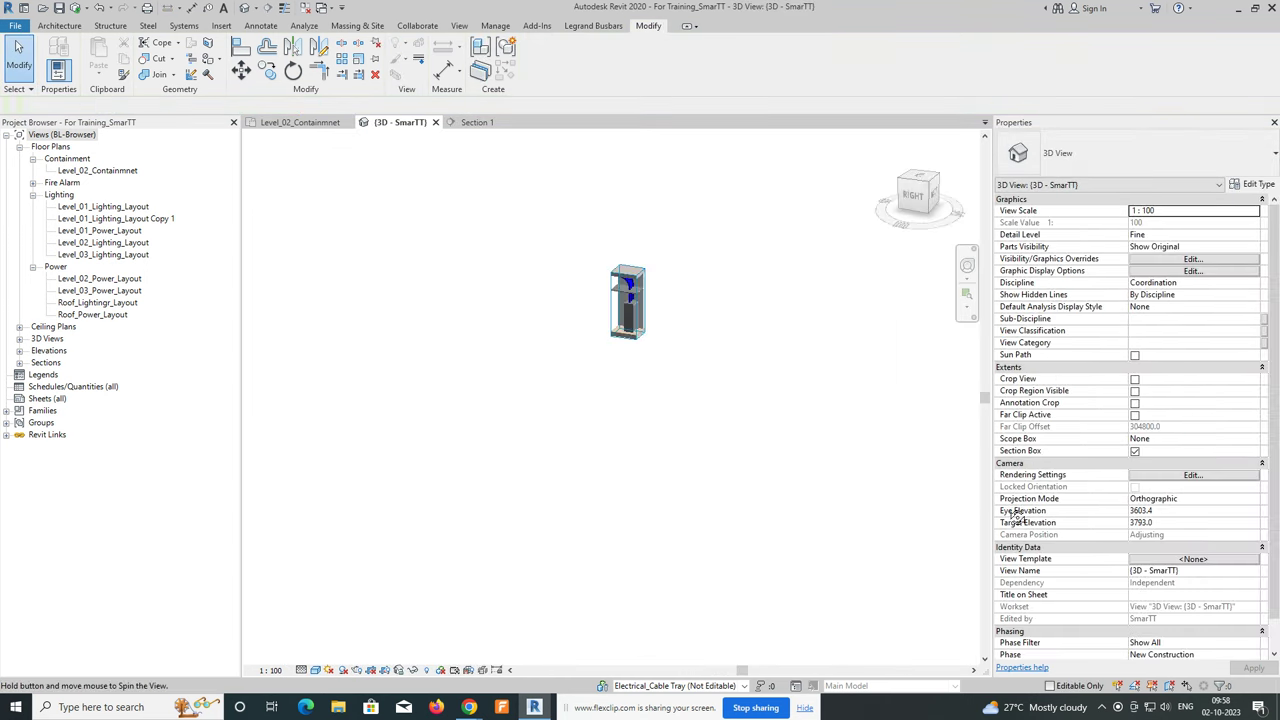
pyautogui.scroll(2, 603, 283)
pyautogui.click(686, 380)
pyautogui.moveTo(686, 380)
pyautogui.keyDown('shift'); pyautogui.mouseDown(button='middle')
pyautogui.moveTo(806, 457)
pyautogui.moveTo(674, 377)
pyautogui.moveTo(743, 371)
pyautogui.moveTo(743, 314)
pyautogui.moveTo(703, 287)
pyautogui.moveTo(723, 349)
pyautogui.moveTo(694, 348)
pyautogui.moveTo(682, 372)
pyautogui.moveTo(707, 421)
pyautogui.mouseUp(button='middle'); pyautogui.keyUp('shift')
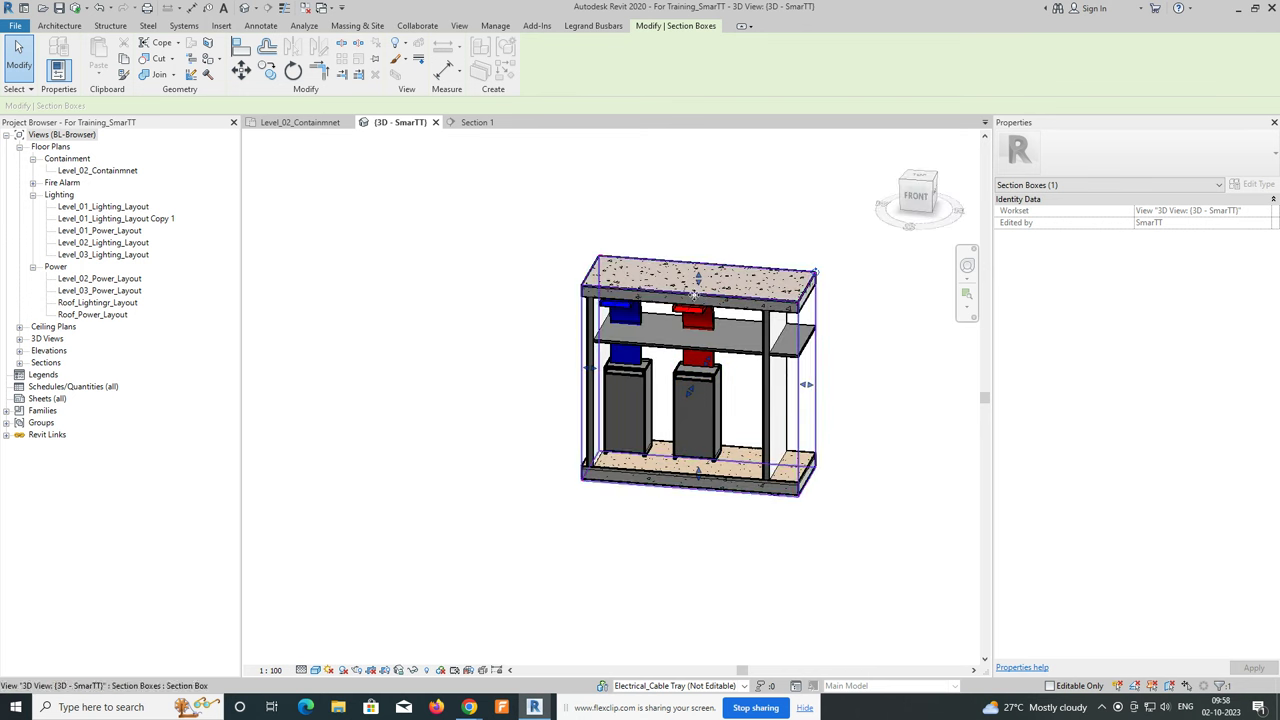
pyautogui.moveTo(688, 390)
pyautogui.keyDown('shift'); pyautogui.mouseDown(button='middle')
pyautogui.moveTo(675, 410)
pyautogui.moveTo(574, 396)
pyautogui.moveTo(902, 404)
pyautogui.moveTo(737, 502)
pyautogui.moveTo(695, 512)
pyautogui.moveTo(714, 514)
pyautogui.moveTo(765, 420)
pyautogui.moveTo(674, 474)
pyautogui.moveTo(706, 448)
pyautogui.moveTo(737, 357)
pyautogui.moveTo(943, 409)
pyautogui.moveTo(989, 374)
pyautogui.moveTo(726, 451)
pyautogui.moveTo(857, 453)
pyautogui.moveTo(909, 434)
pyautogui.moveTo(955, 372)
pyautogui.moveTo(915, 408)
pyautogui.moveTo(1009, 500)
pyautogui.moveTo(994, 516)
pyautogui.mouseUp(button='middle'); pyautogui.keyUp('shift')
pyautogui.scroll(2, 675, 410)
pyautogui.scroll(2, 620, 400)
pyautogui.scroll(-4, 860, 440)
pyautogui.scroll(3, 719, 450)
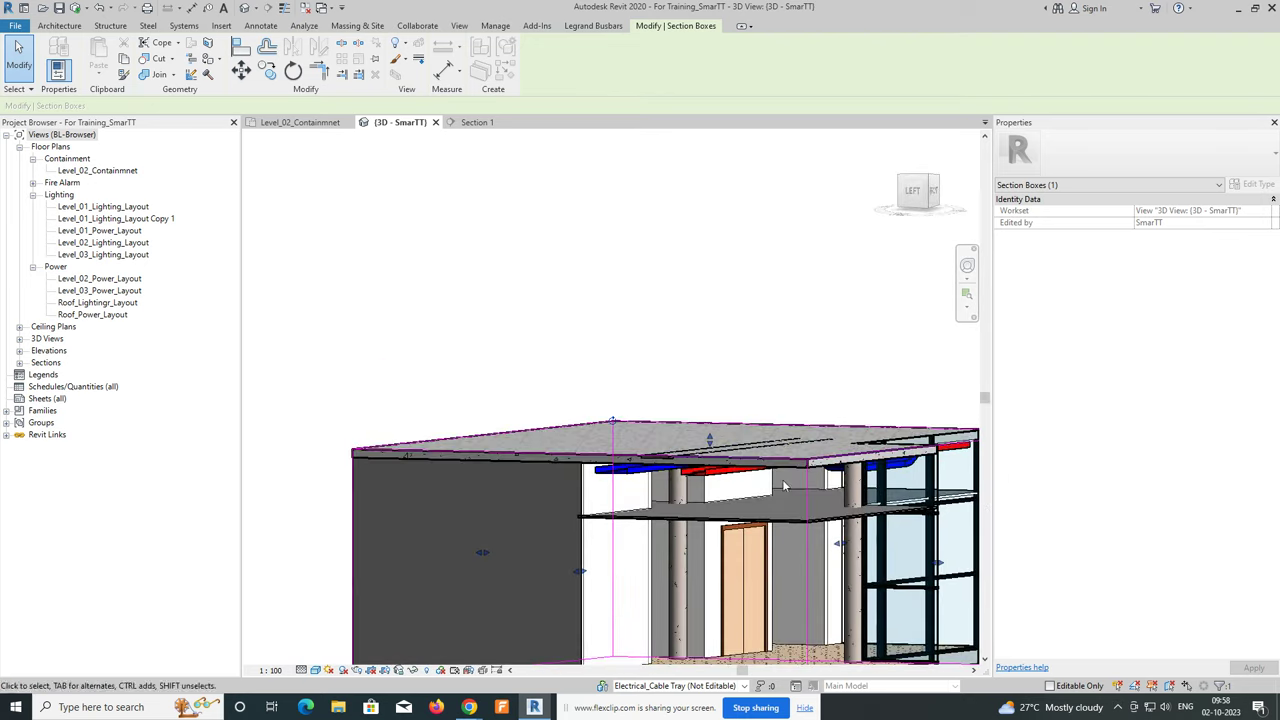
pyautogui.scroll(2, 784, 487)
pyautogui.scroll(1, 780, 480)
pyautogui.scroll(1, 768, 455)
pyautogui.press('Escape')
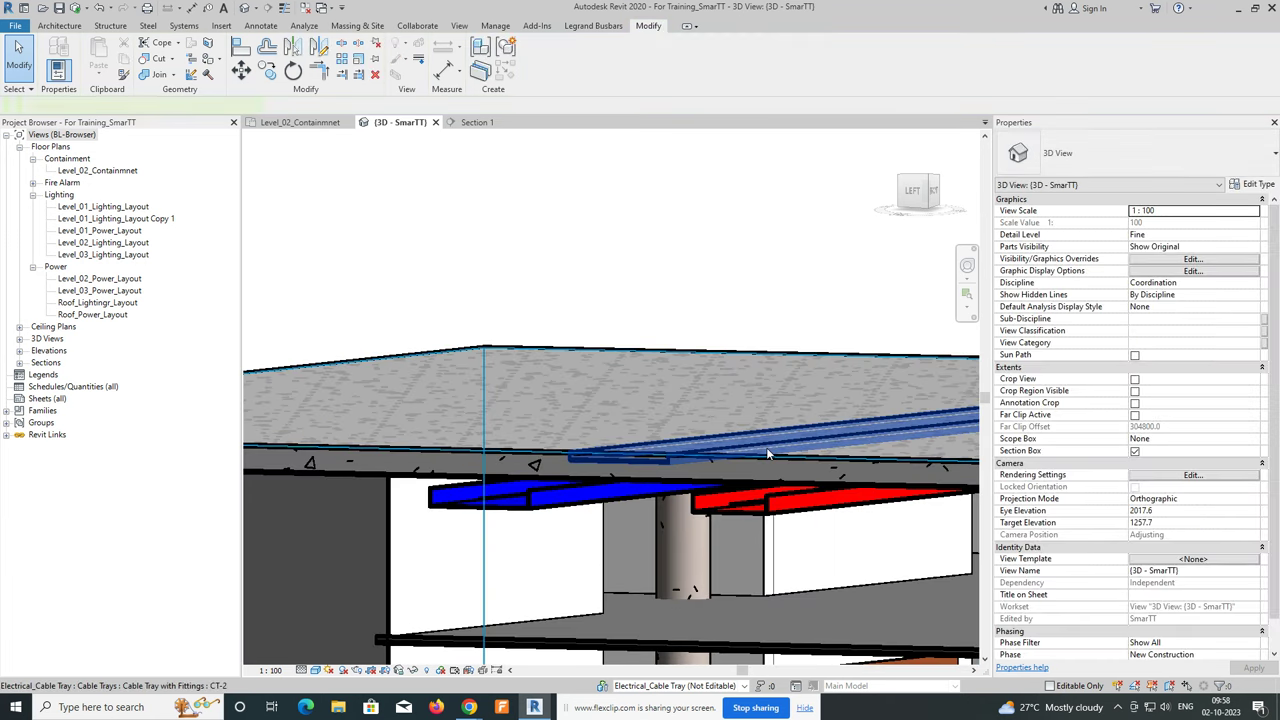
pyautogui.click(768, 455)
pyautogui.press('Escape')
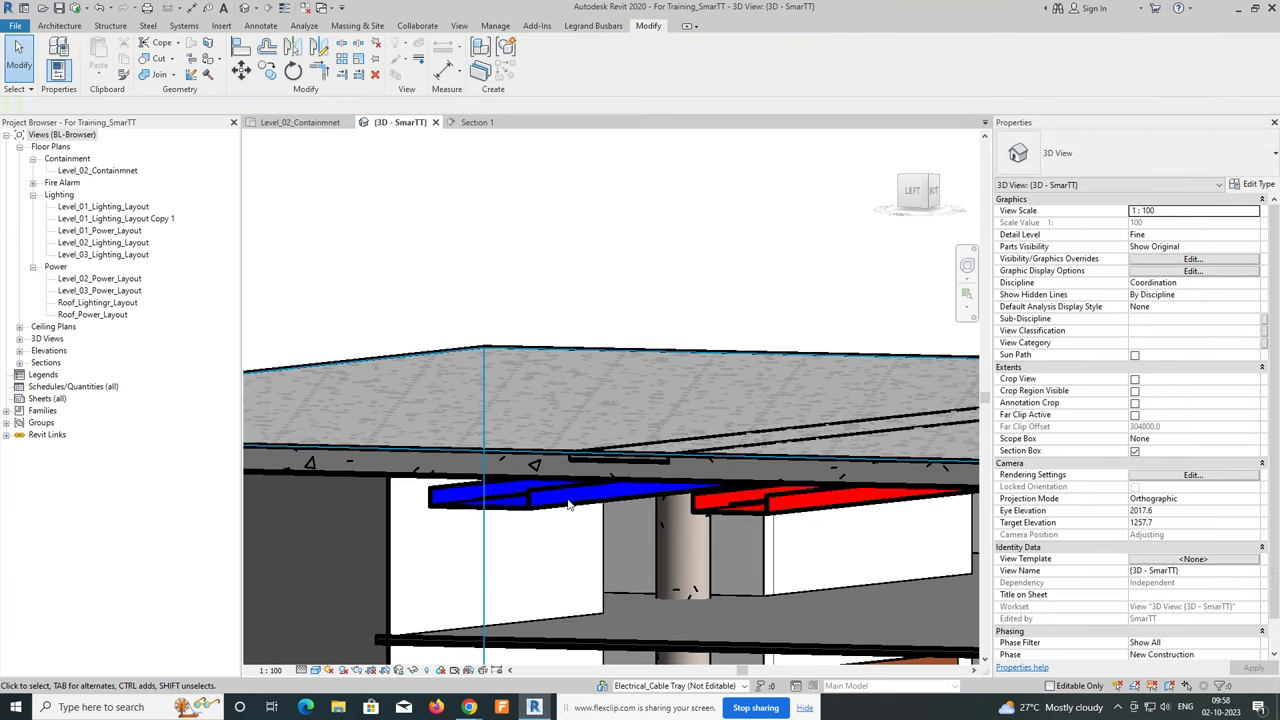
pyautogui.click(568, 505)
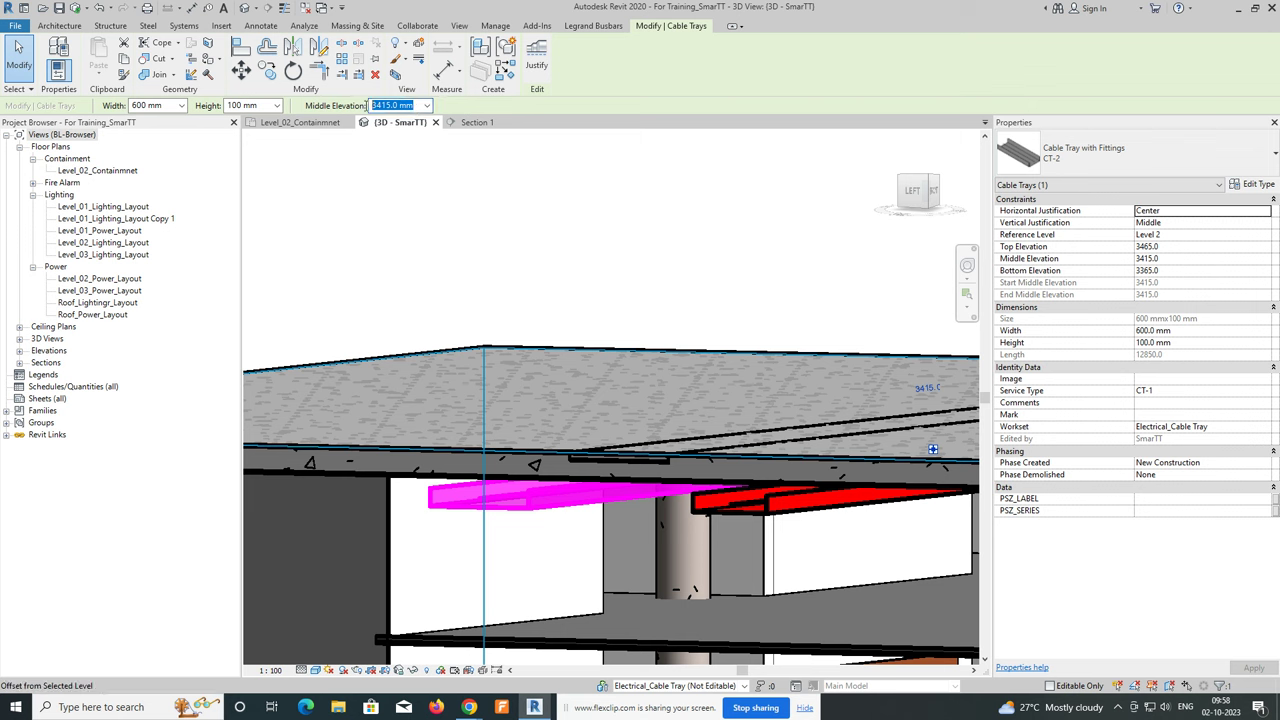
pyautogui.press('Escape')
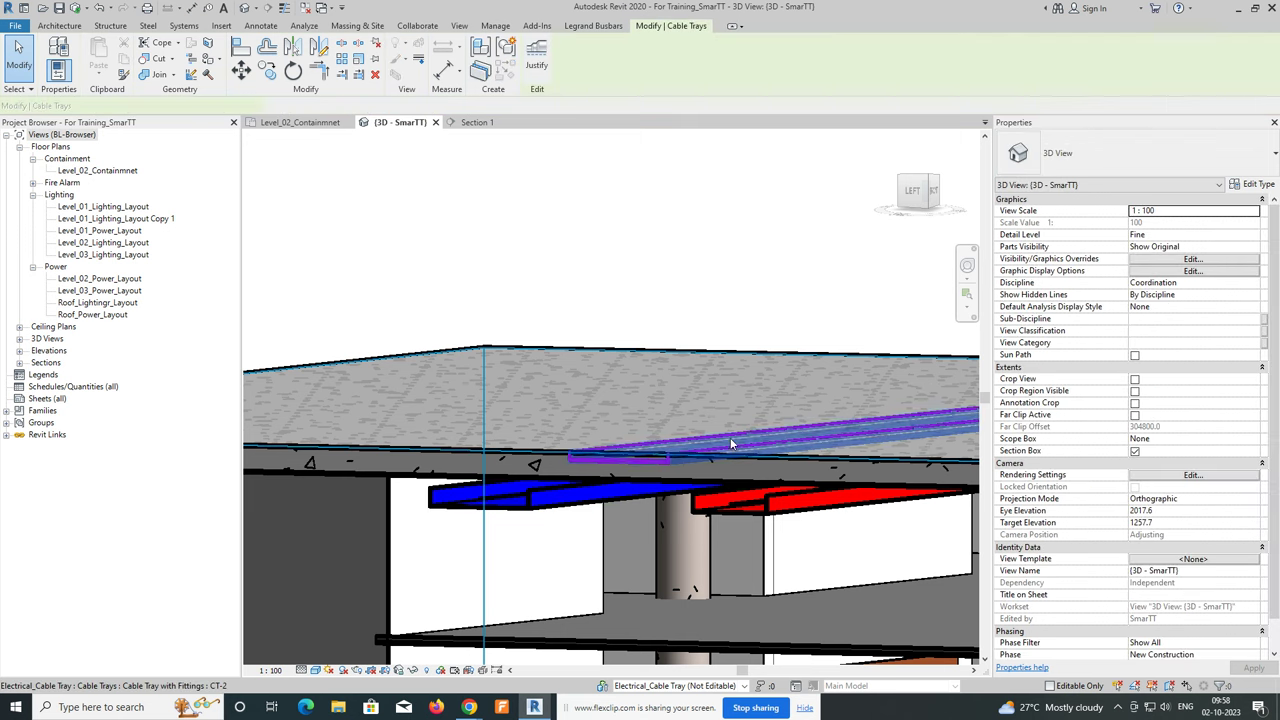
pyautogui.click(731, 444)
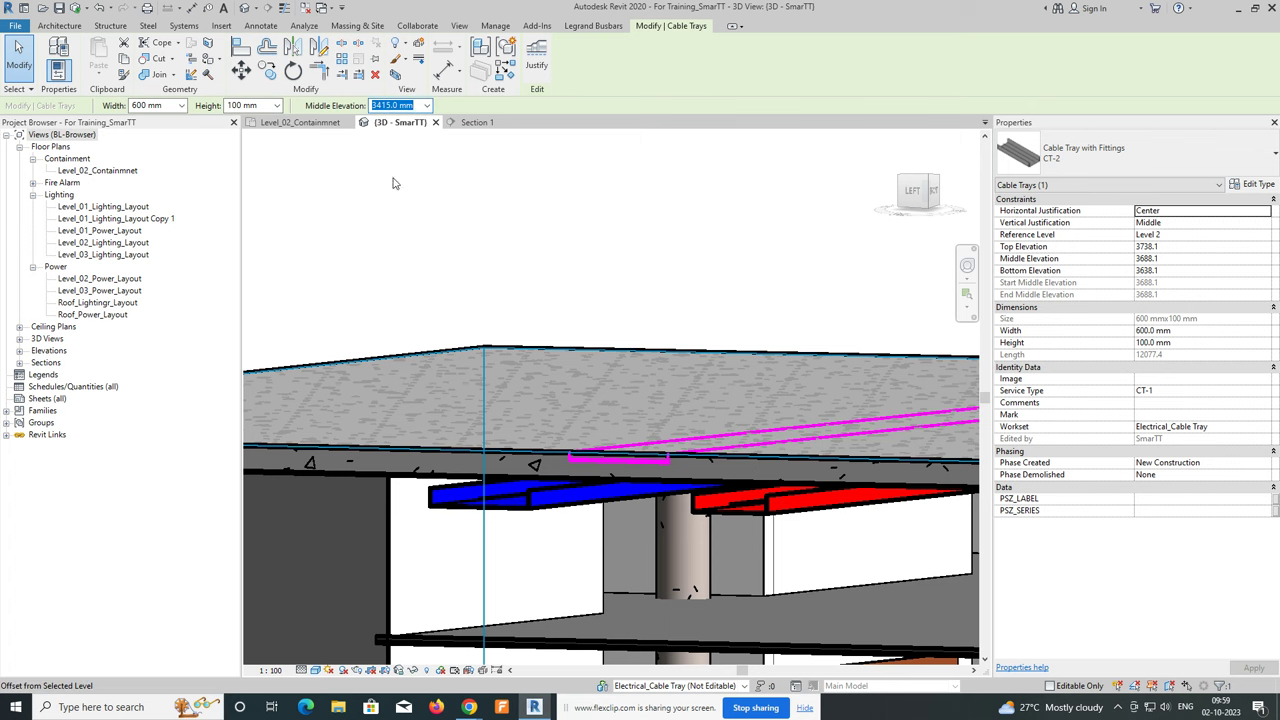
pyautogui.click(627, 308)
pyautogui.keyDown('shift'); pyautogui.moveTo(640, 308); pyautogui.dragTo(629, 340, button='middle'); pyautogui.keyUp('shift')
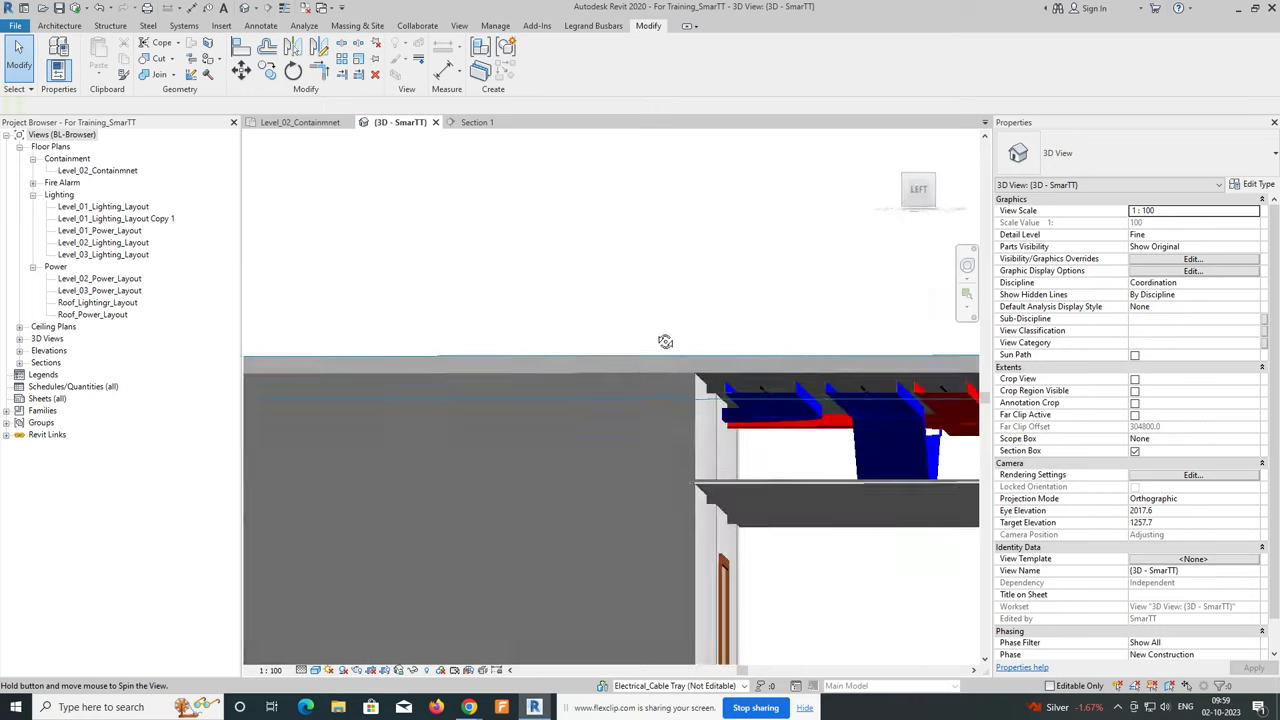
# Lower the section box top below the roof slab to see the trays from above.
pyautogui.moveTo(629, 340)
pyautogui.keyDown('shift'); pyautogui.mouseDown(button='middle')
pyautogui.moveTo(680, 397)
pyautogui.moveTo(670, 405)
pyautogui.mouseUp(button='middle'); pyautogui.keyUp('shift')
pyautogui.scroll(-3, 680, 397)
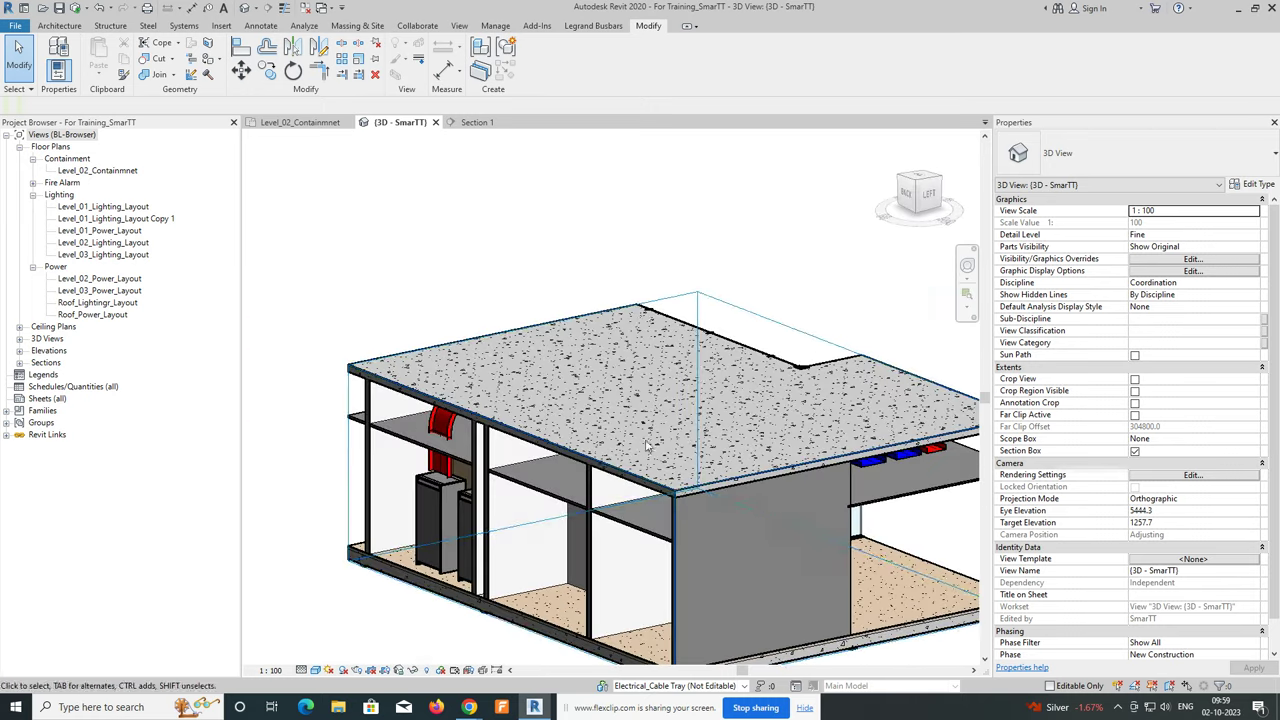
pyautogui.click(670, 405)
pyautogui.moveTo(685, 393); pyautogui.dragTo(665, 403)
pyautogui.keyDown('shift'); pyautogui.moveTo(738, 440); pyautogui.dragTo(640, 420, button='middle'); pyautogui.keyUp('shift')
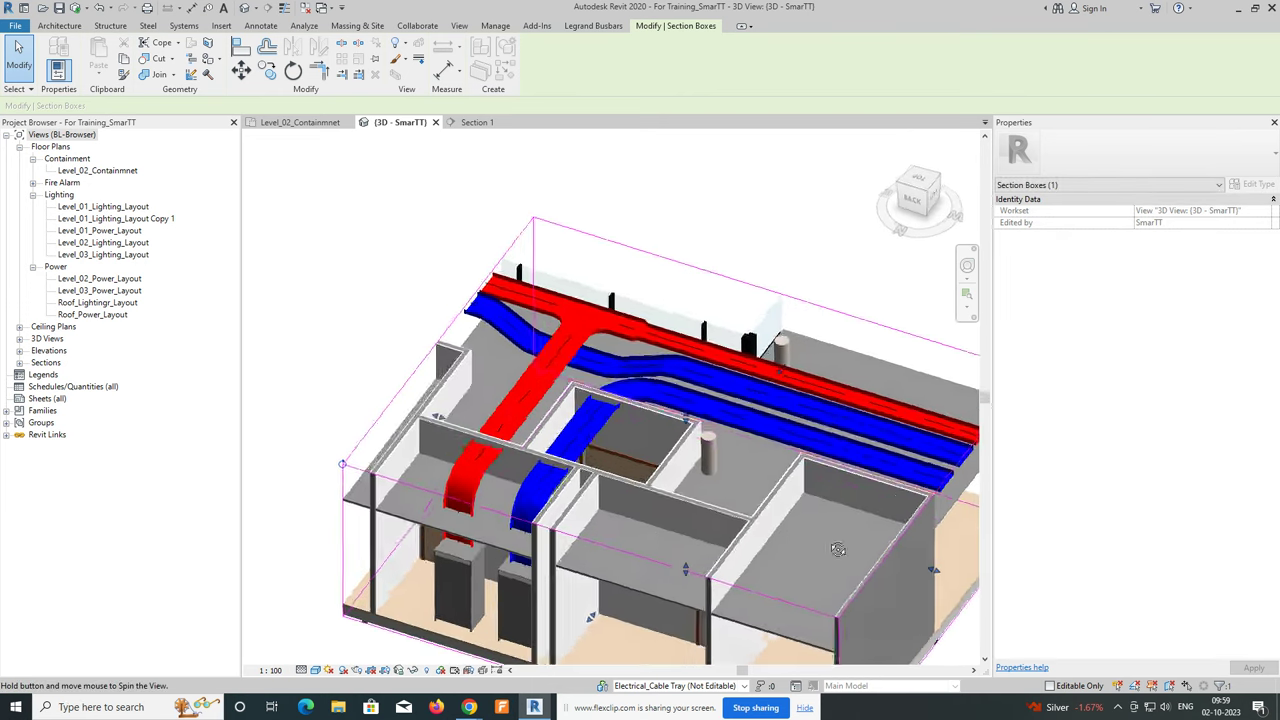
pyautogui.scroll(-3, 640, 420)
pyautogui.moveTo(573, 388); pyautogui.dragTo(393, 283, button='middle')
# Stretch the section box sides outward until the whole building floor is enclosed.
pyautogui.moveTo(556, 338); pyautogui.dragTo(790, 430)
pyautogui.keyDown('shift'); pyautogui.moveTo(640, 420); pyautogui.dragTo(750, 516, button='middle'); pyautogui.keyUp('shift')
pyautogui.scroll(5, 575, 340)
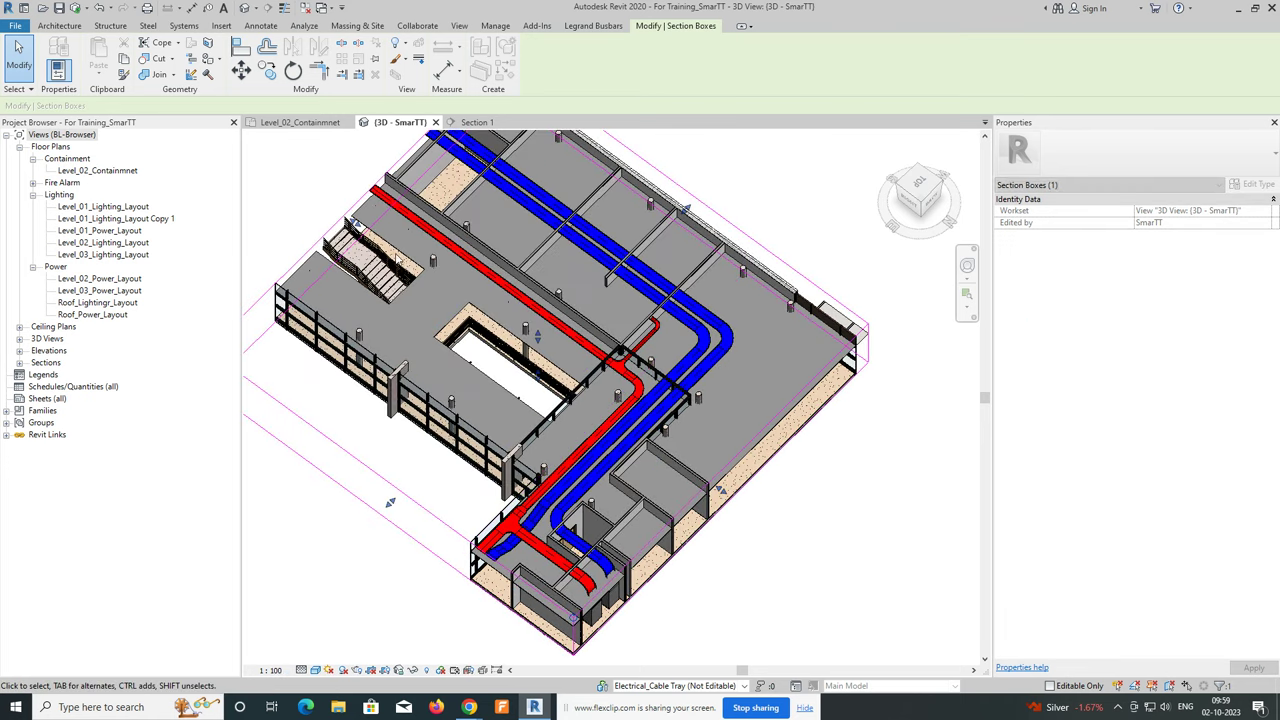
pyautogui.scroll(-4, 570, 322)
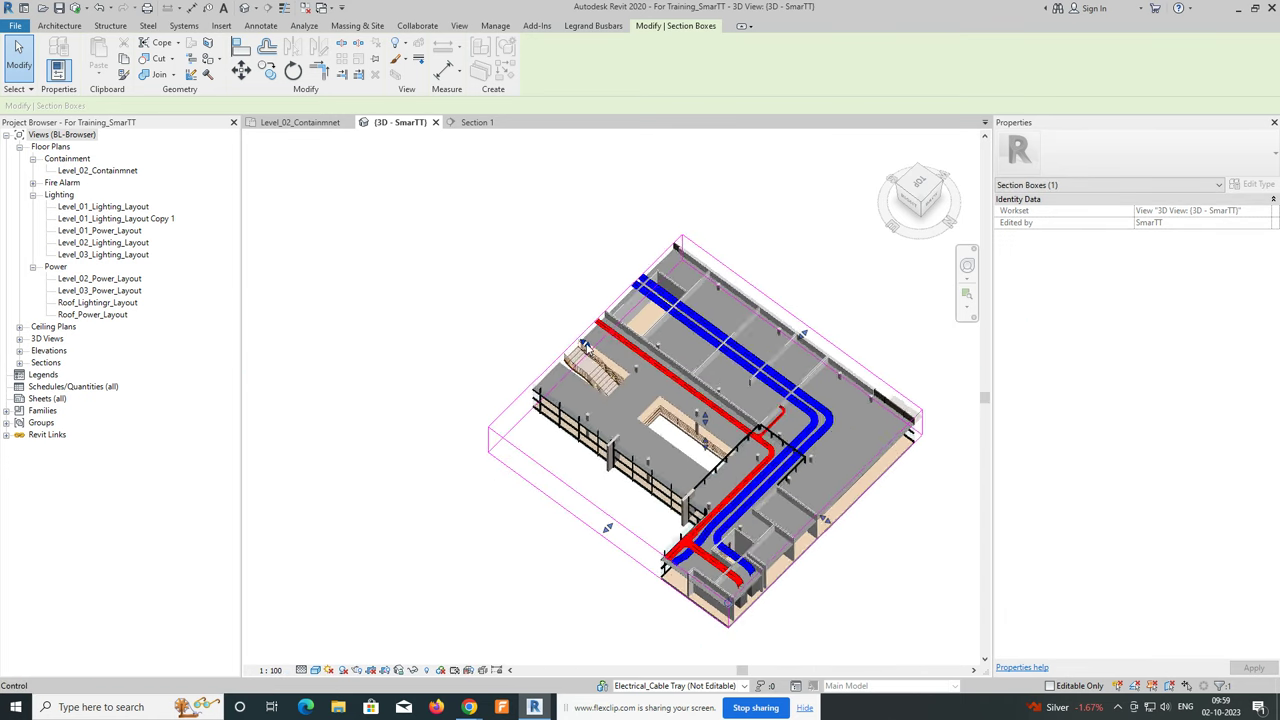
pyautogui.moveTo(715, 362)
pyautogui.keyDown('shift'); pyautogui.mouseDown(button='middle')
pyautogui.moveTo(480, 363)
pyautogui.moveTo(811, 420)
pyautogui.moveTo(640, 442)
pyautogui.mouseUp(button='middle'); pyautogui.keyUp('shift')
pyautogui.scroll(3, 683, 394)
pyautogui.keyDown('shift'); pyautogui.moveTo(683, 394); pyautogui.dragTo(623, 381, button='middle'); pyautogui.keyUp('shift')
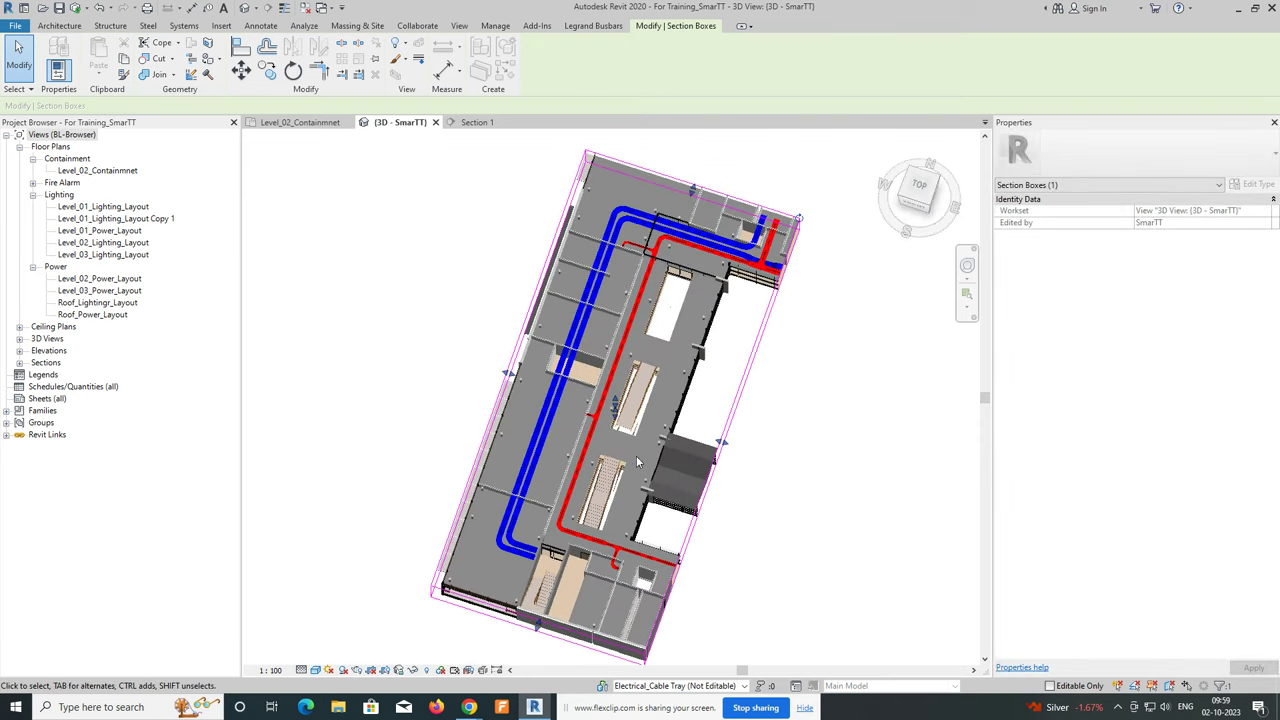
pyautogui.moveTo(625, 370); pyautogui.dragTo(840, 441)
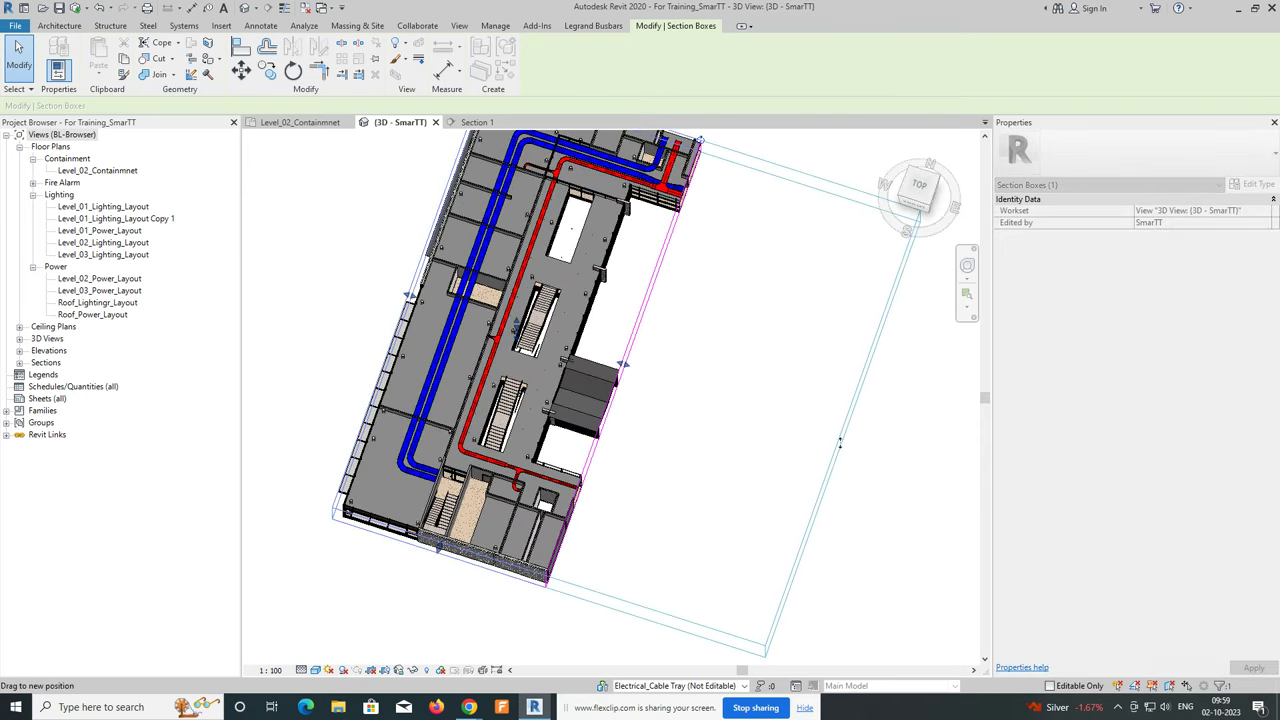
pyautogui.moveTo(735, 441); pyautogui.dragTo(719, 450)
pyautogui.moveTo(719, 450)
pyautogui.keyDown('shift'); pyautogui.mouseDown(button='middle')
pyautogui.moveTo(814, 443)
pyautogui.moveTo(848, 400)
pyautogui.moveTo(775, 402)
pyautogui.mouseUp(button='middle'); pyautogui.keyUp('shift')
pyautogui.moveTo(745, 392)
pyautogui.mouseDown()
pyautogui.moveTo(862, 338)
pyautogui.moveTo(838, 359)
pyautogui.mouseUp()
pyautogui.keyDown('shift'); pyautogui.moveTo(716, 444); pyautogui.dragTo(505, 511, button='middle'); pyautogui.keyUp('shift')
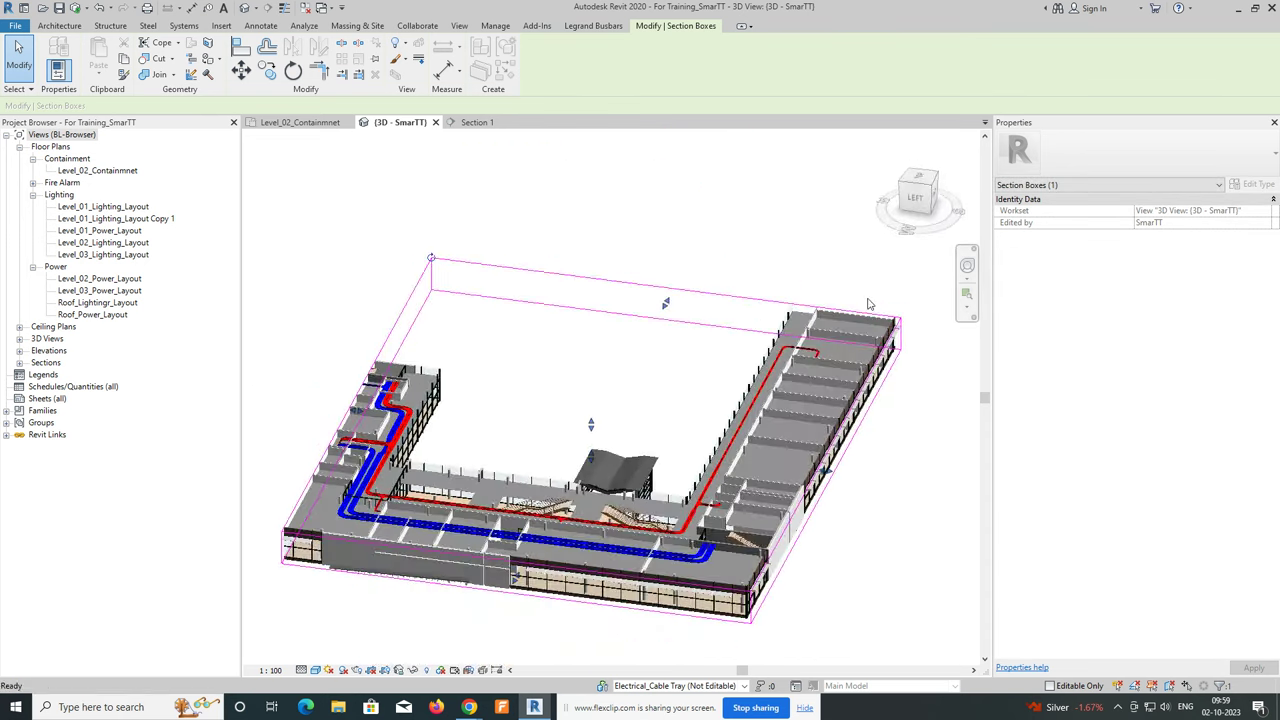
pyautogui.moveTo(505, 511); pyautogui.dragTo(372, 522)
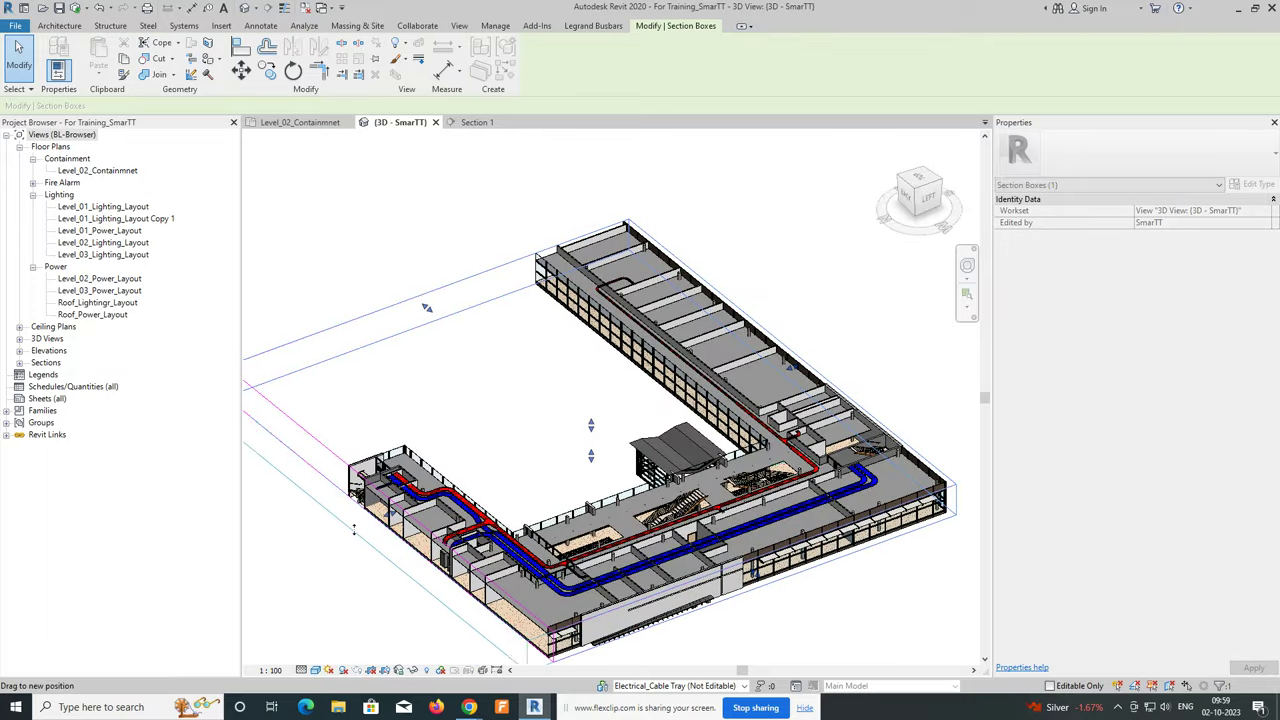
# Raise the section box top above the roof and deselect the box.
pyautogui.scroll(5, 449, 507)
pyautogui.moveTo(449, 507)
pyautogui.keyDown('shift'); pyautogui.mouseDown(button='middle')
pyautogui.moveTo(473, 489)
pyautogui.moveTo(461, 482)
pyautogui.mouseUp(button='middle'); pyautogui.keyUp('shift')
pyautogui.scroll(-3, 684, 345)
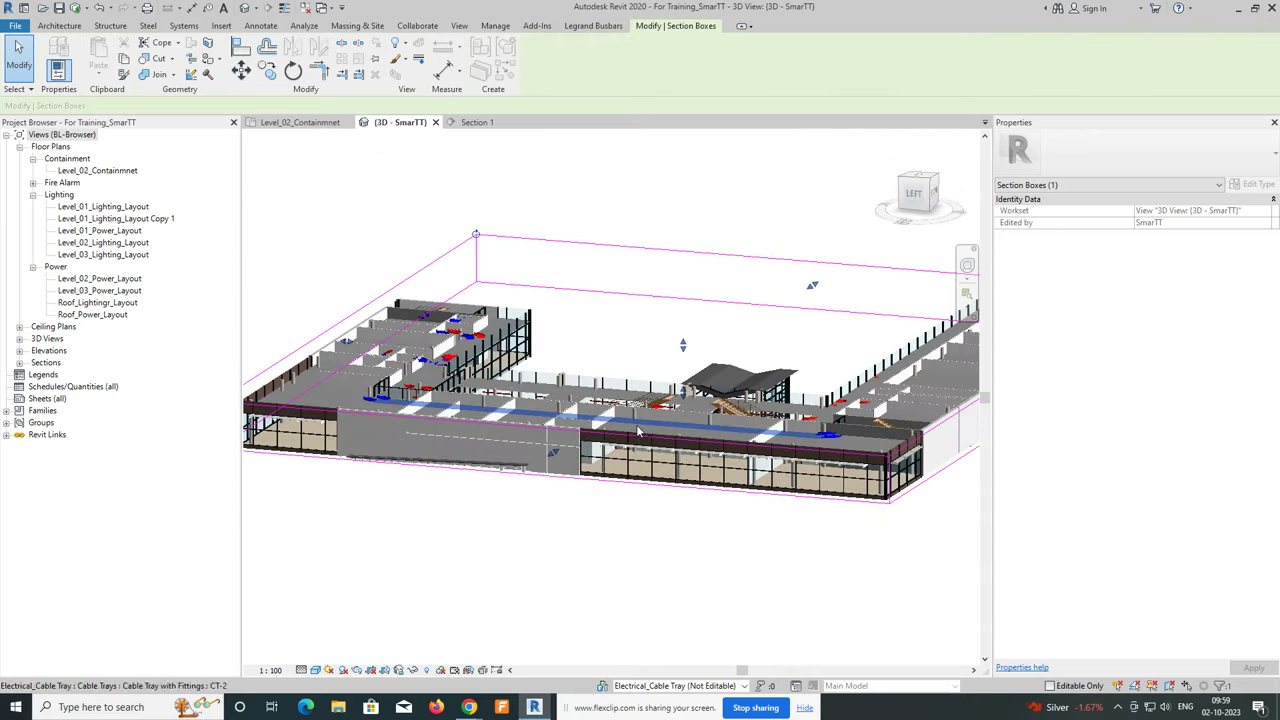
pyautogui.moveTo(683, 345); pyautogui.dragTo(654, 372)
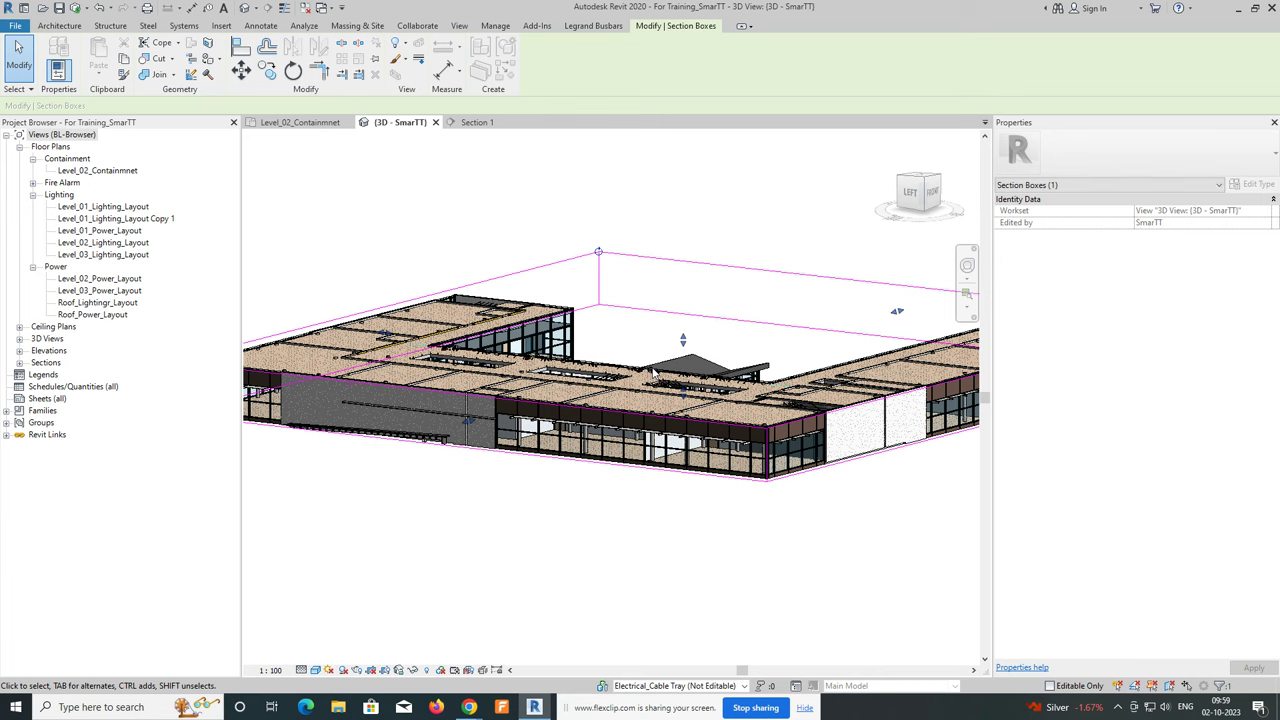
pyautogui.press('Escape')
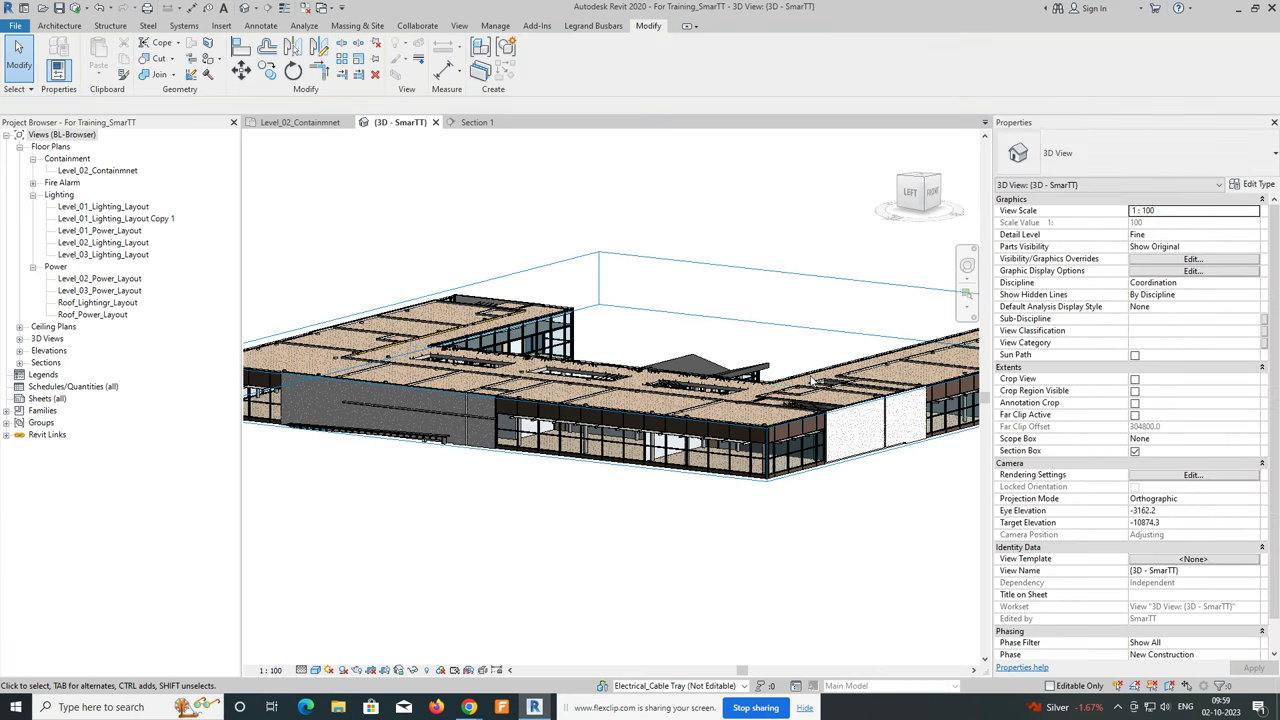
# Hide the linked Technical_school-current_m.rvt model via VG Revit Links, then zoom to the risers.
pyautogui.press('v')
pyautogui.press('g')
pyautogui.click(785, 132)
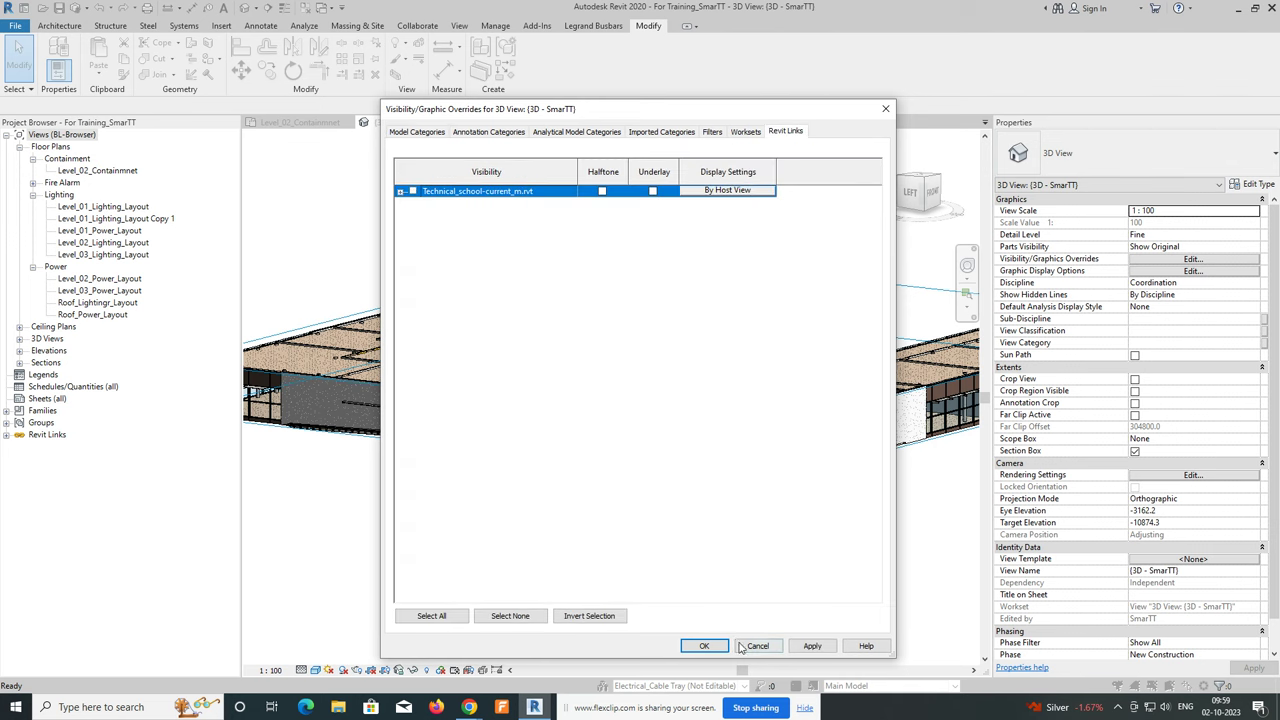
pyautogui.click(700, 646)
pyautogui.moveTo(543, 514)
pyautogui.keyDown('shift'); pyautogui.mouseDown(button='middle')
pyautogui.moveTo(694, 594)
pyautogui.moveTo(777, 586)
pyautogui.moveTo(728, 571)
pyautogui.moveTo(817, 499)
pyautogui.moveTo(667, 481)
pyautogui.moveTo(700, 391)
pyautogui.moveTo(780, 357)
pyautogui.moveTo(866, 386)
pyautogui.moveTo(594, 509)
pyautogui.moveTo(931, 549)
pyautogui.moveTo(614, 526)
pyautogui.moveTo(657, 413)
pyautogui.mouseUp(button='middle'); pyautogui.keyUp('shift')
pyautogui.scroll(3, 817, 499)
pyautogui.scroll(3, 657, 413)
pyautogui.scroll(1, 680, 390)
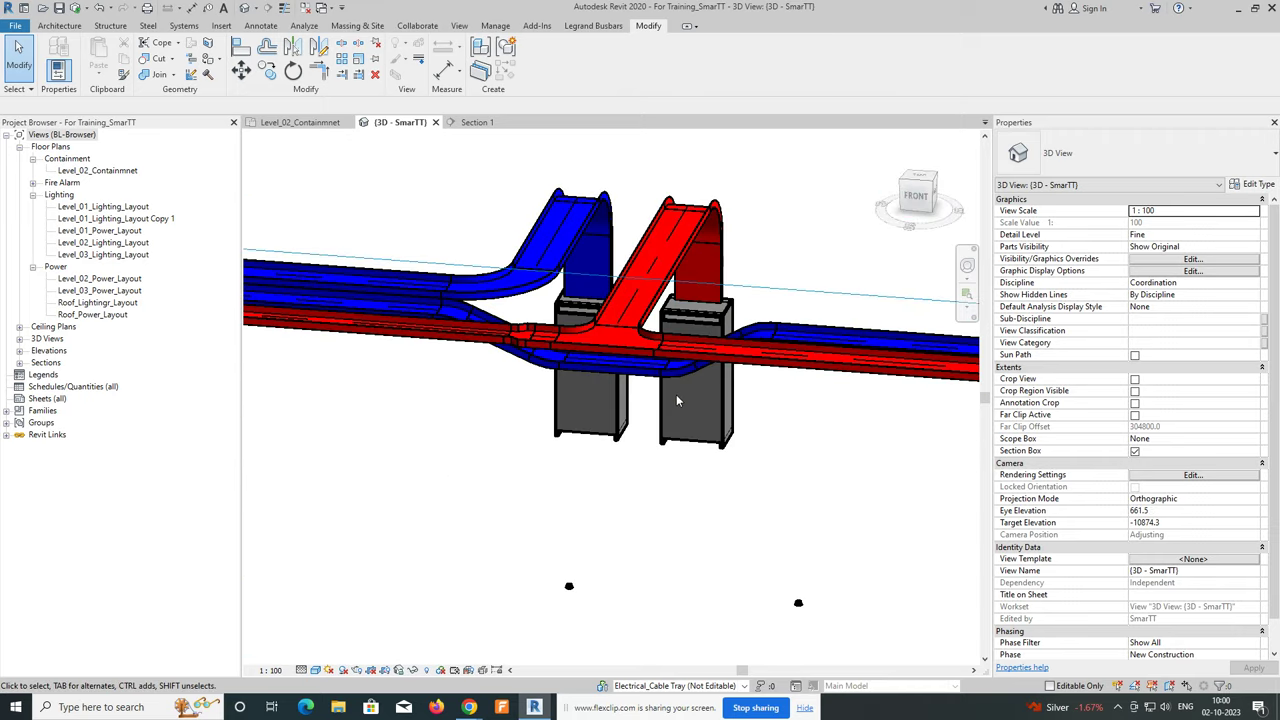